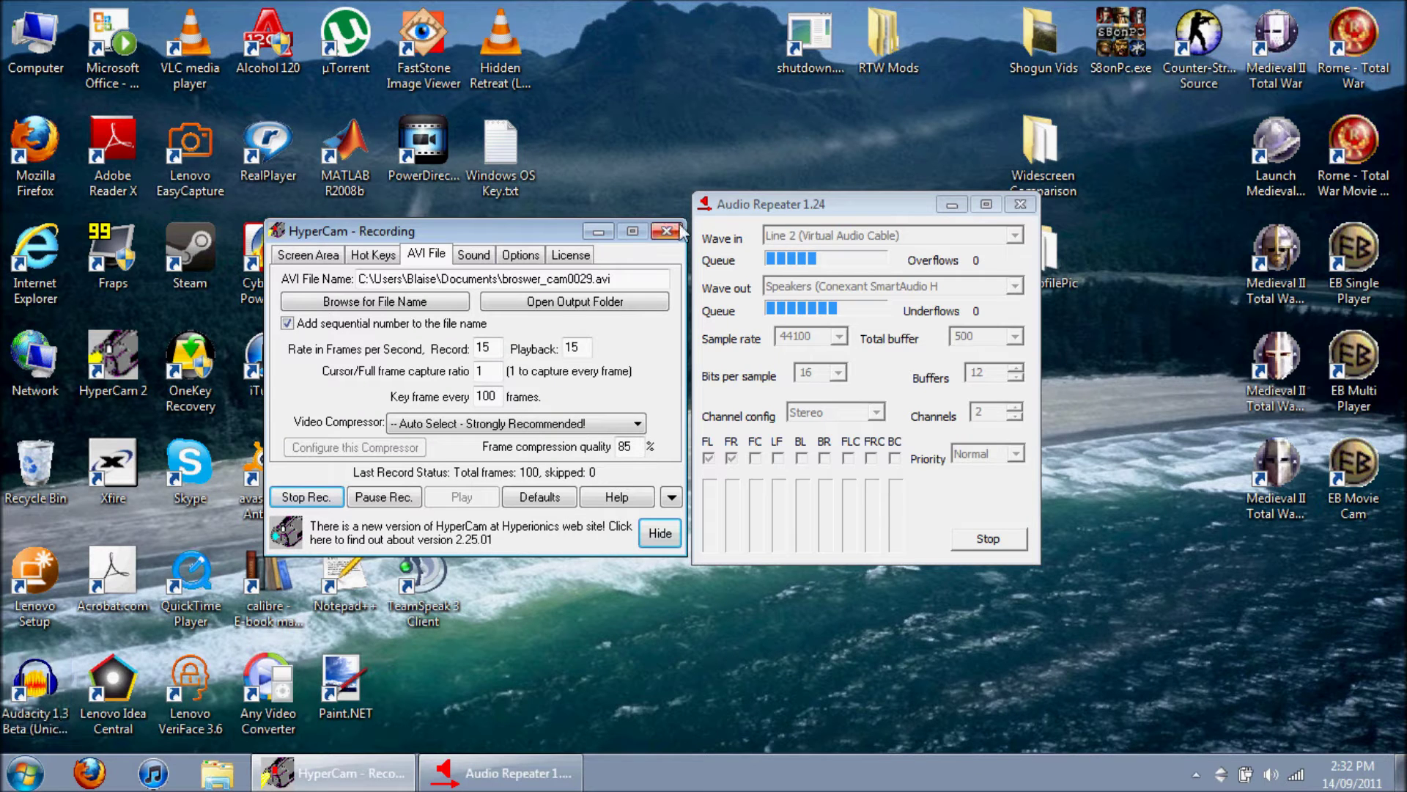
Step: Open Control Panel's Programs and Features list from the Start menu
{"action": "left_click", "coordinate": [598, 230]}
{"action": "left_click", "coordinate": [951, 205]}
{"action": "left_click", "coordinate": [25, 773]}
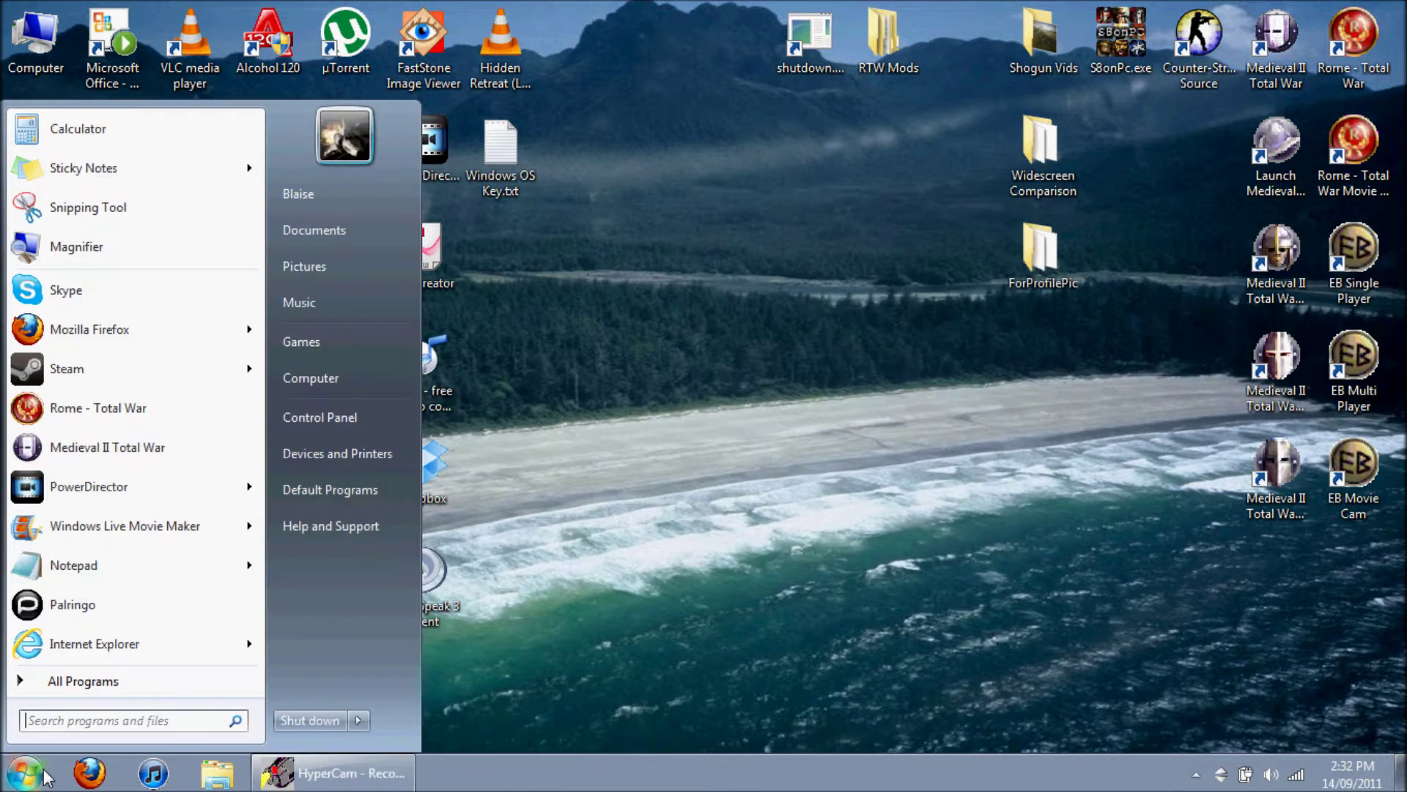
{"action": "left_click", "coordinate": [367, 410]}
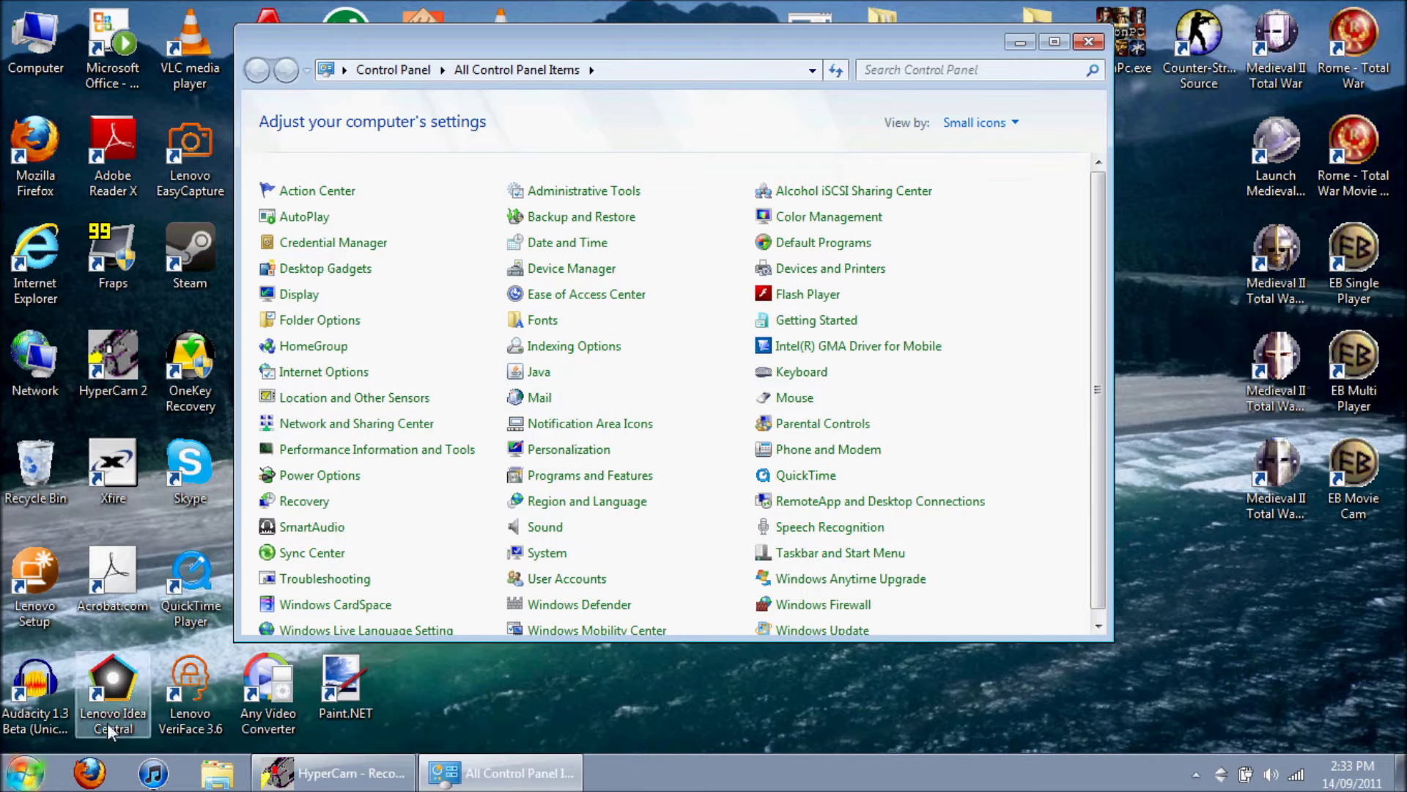
{"action": "left_click", "coordinate": [596, 475]}
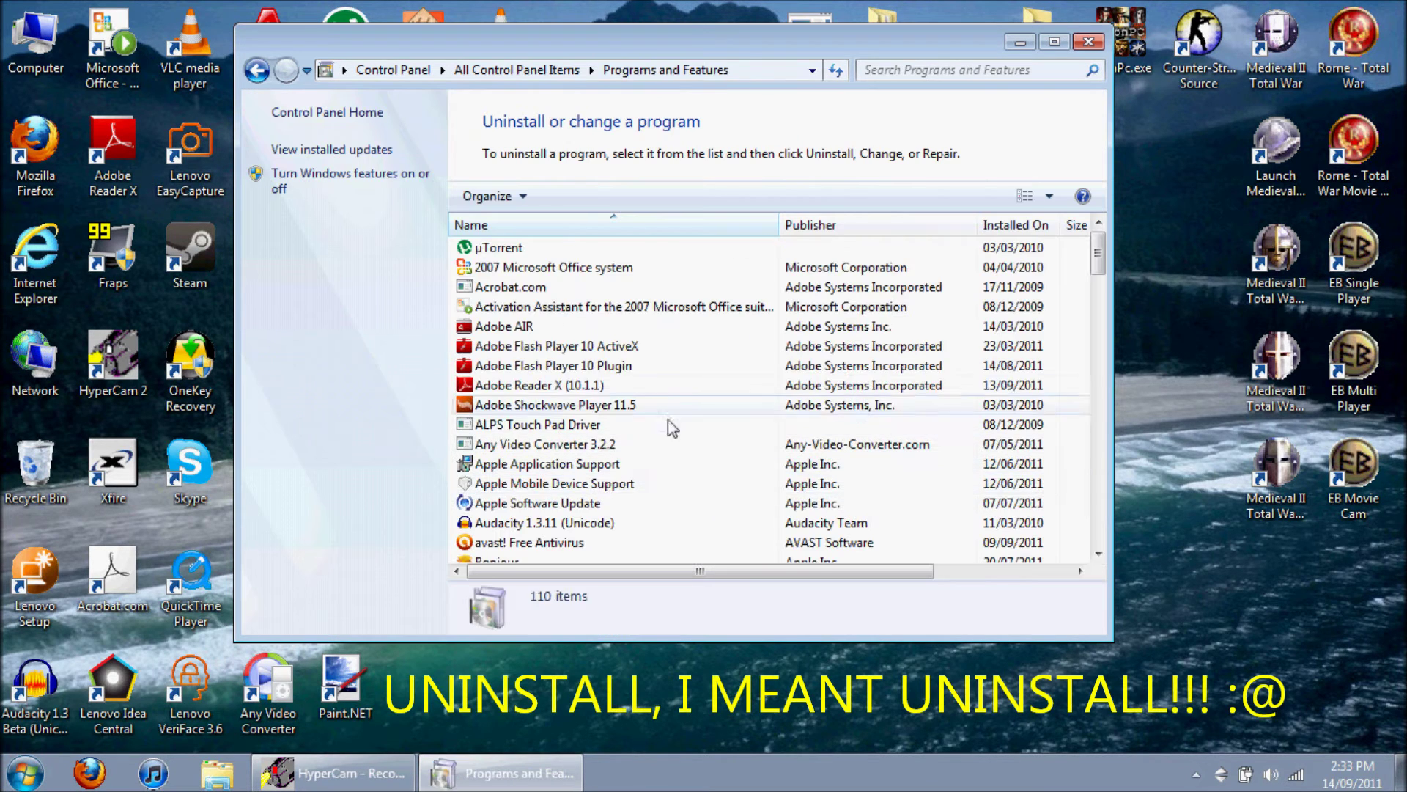
{"action": "scroll", "coordinate": [645, 396], "scroll_direction": "down", "scroll_amount": 8}
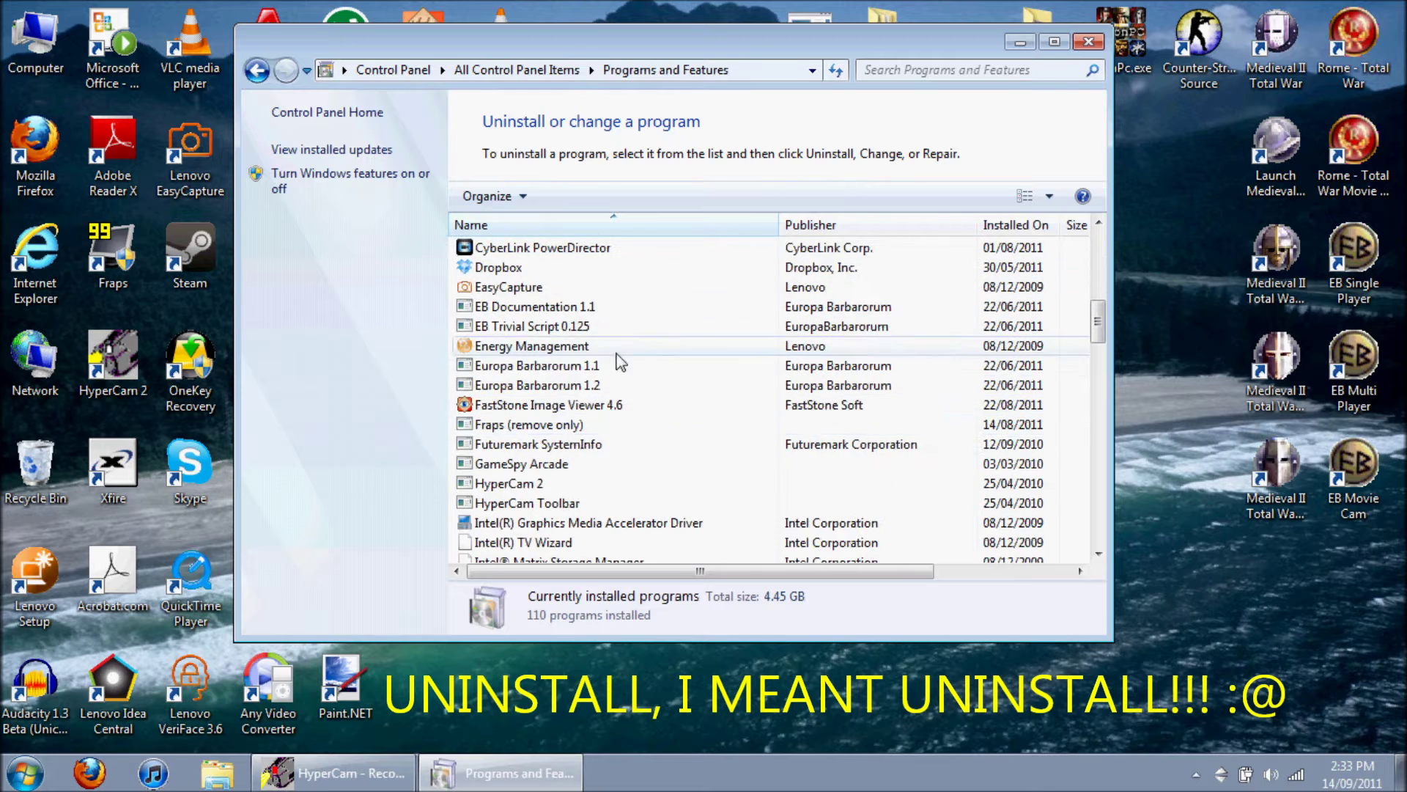
{"action": "scroll", "coordinate": [619, 359], "scroll_direction": "up", "scroll_amount": 2}
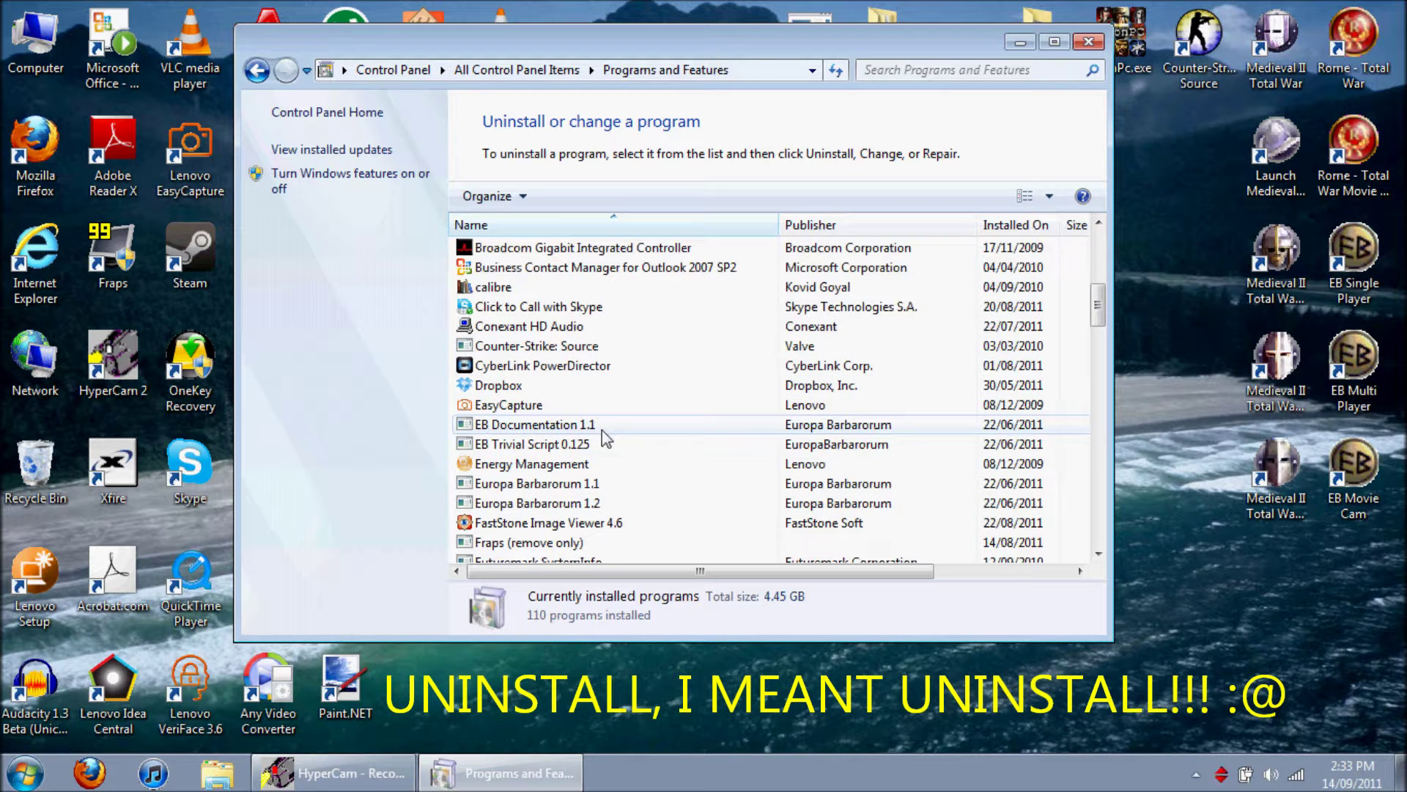
{"action": "scroll", "coordinate": [601, 506], "scroll_direction": "down", "scroll_amount": 1}
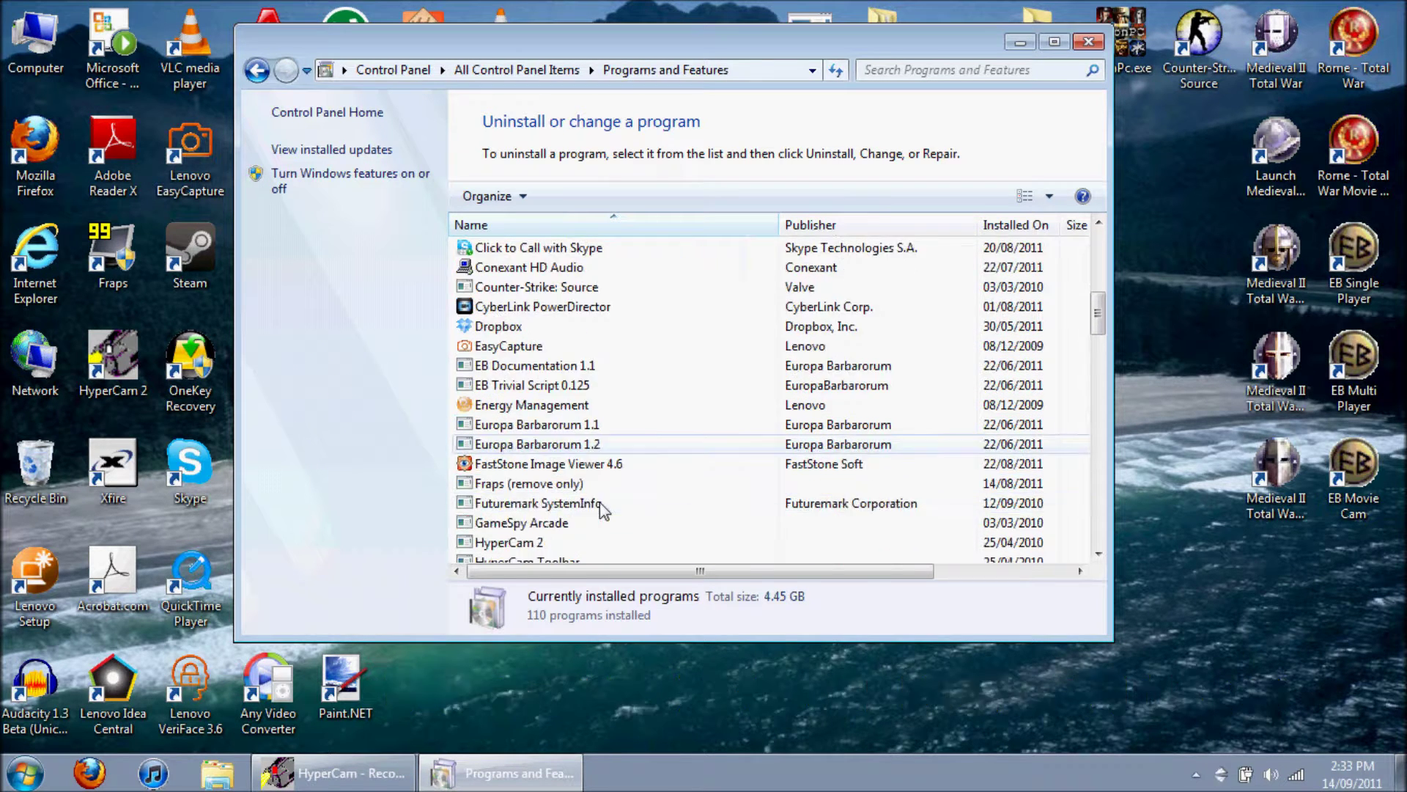
Step: Uninstall Europa Barbarorum 1.2, then select Europa Barbarorum 1.1 in the list
{"action": "left_click", "coordinate": [603, 448]}
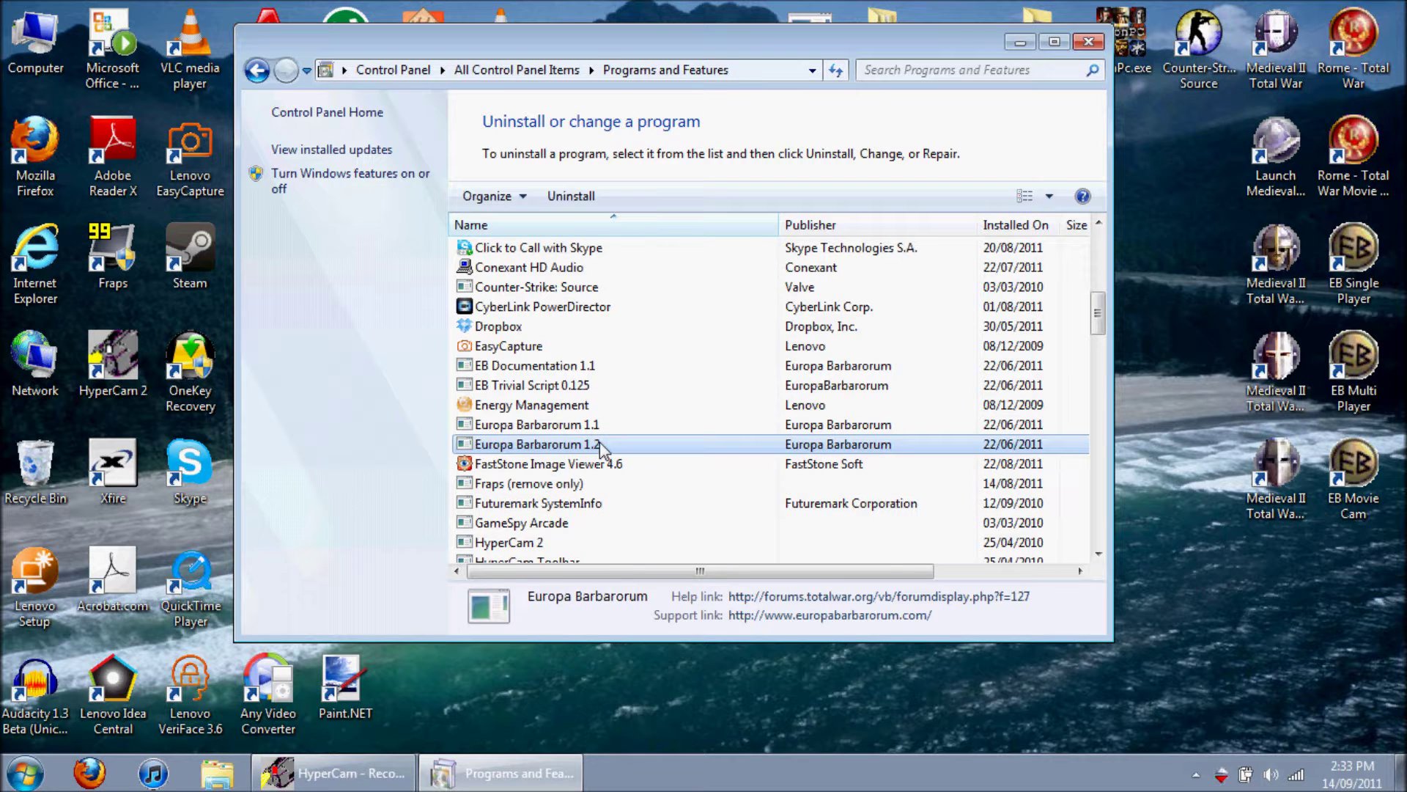
{"action": "double_click", "coordinate": [604, 445]}
{"action": "left_click", "coordinate": [817, 459]}
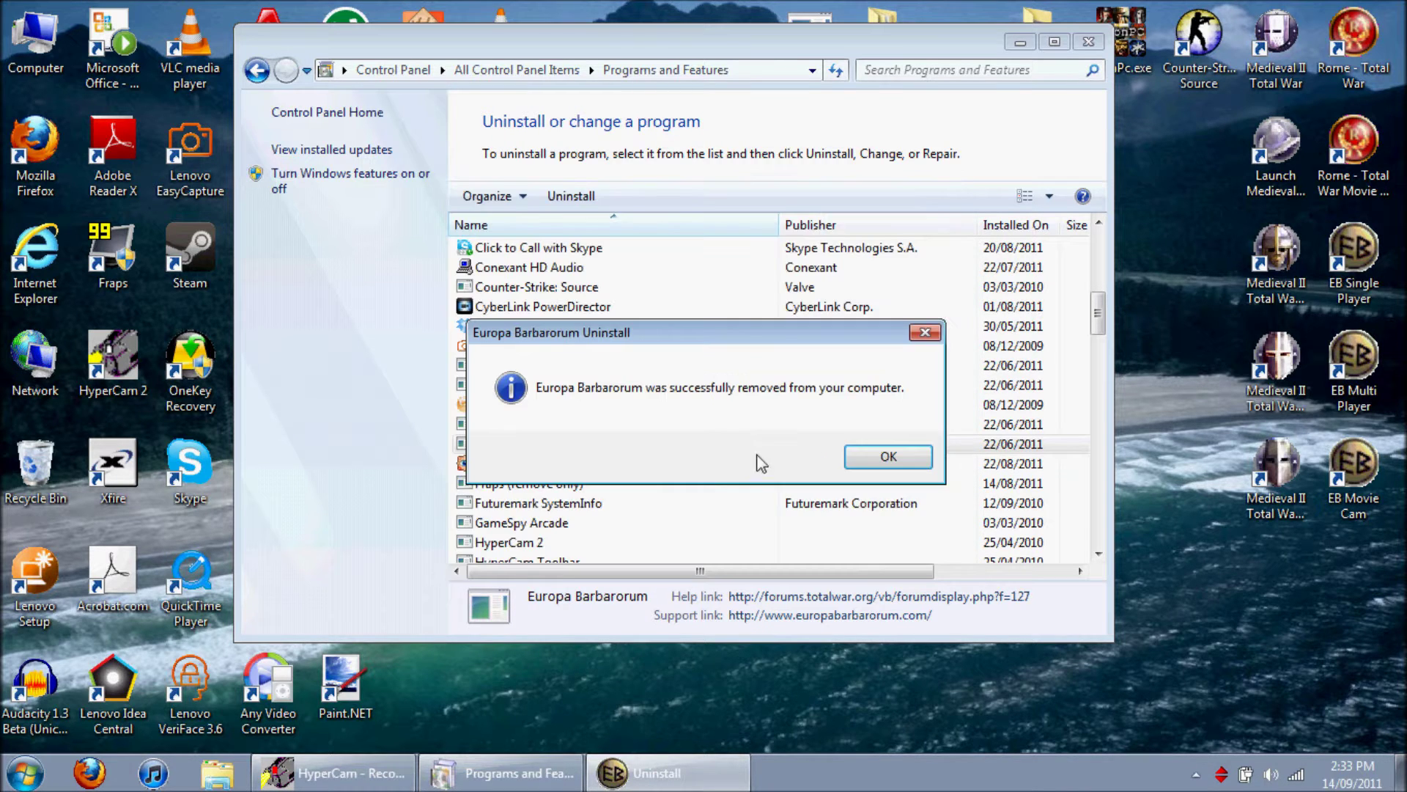
{"action": "left_click", "coordinate": [888, 456]}
{"action": "left_click", "coordinate": [565, 427]}
Step: Uninstall Europa Barbarorum 1.1 from Programs and Features, confirming the removal
{"action": "double_click", "coordinate": [564, 427]}
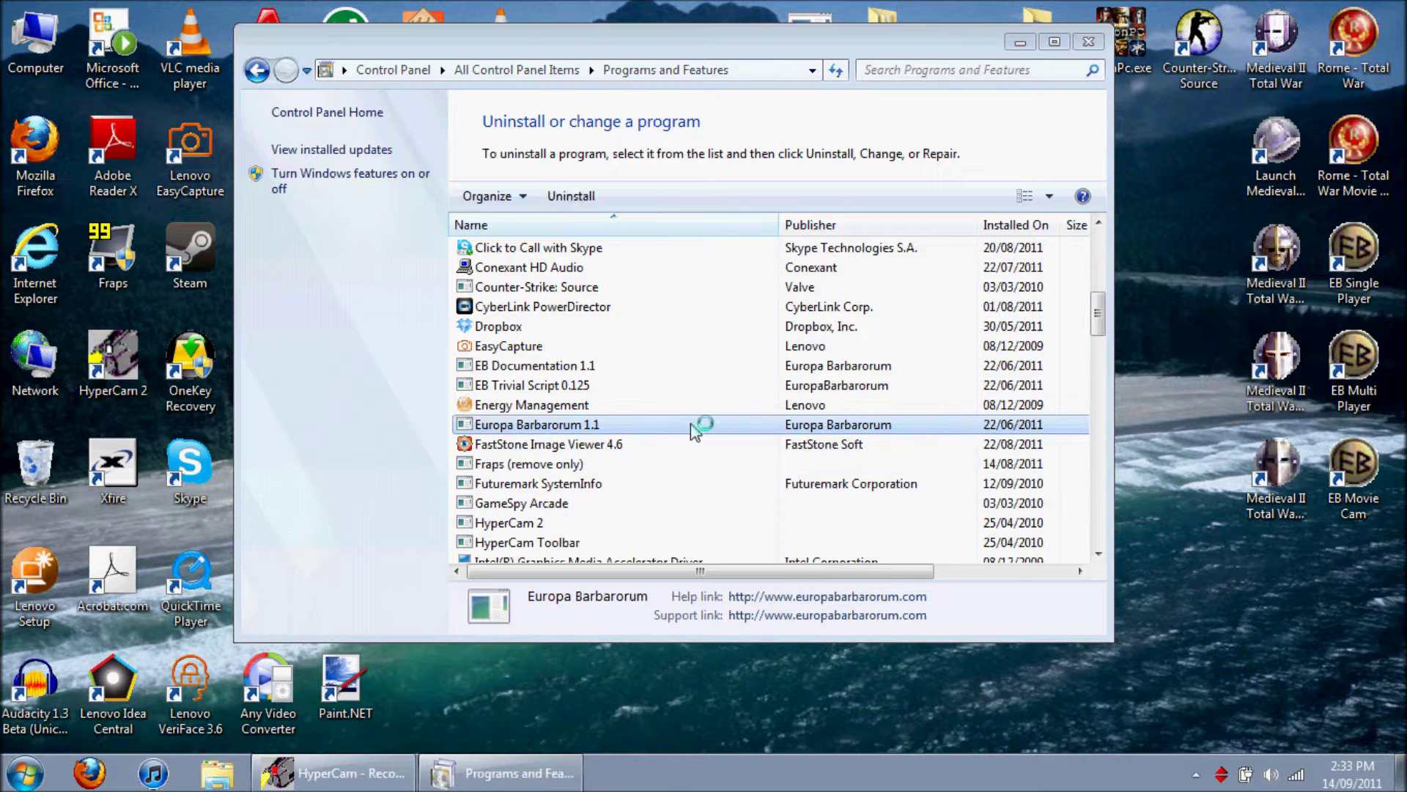
{"action": "left_click", "coordinate": [795, 456]}
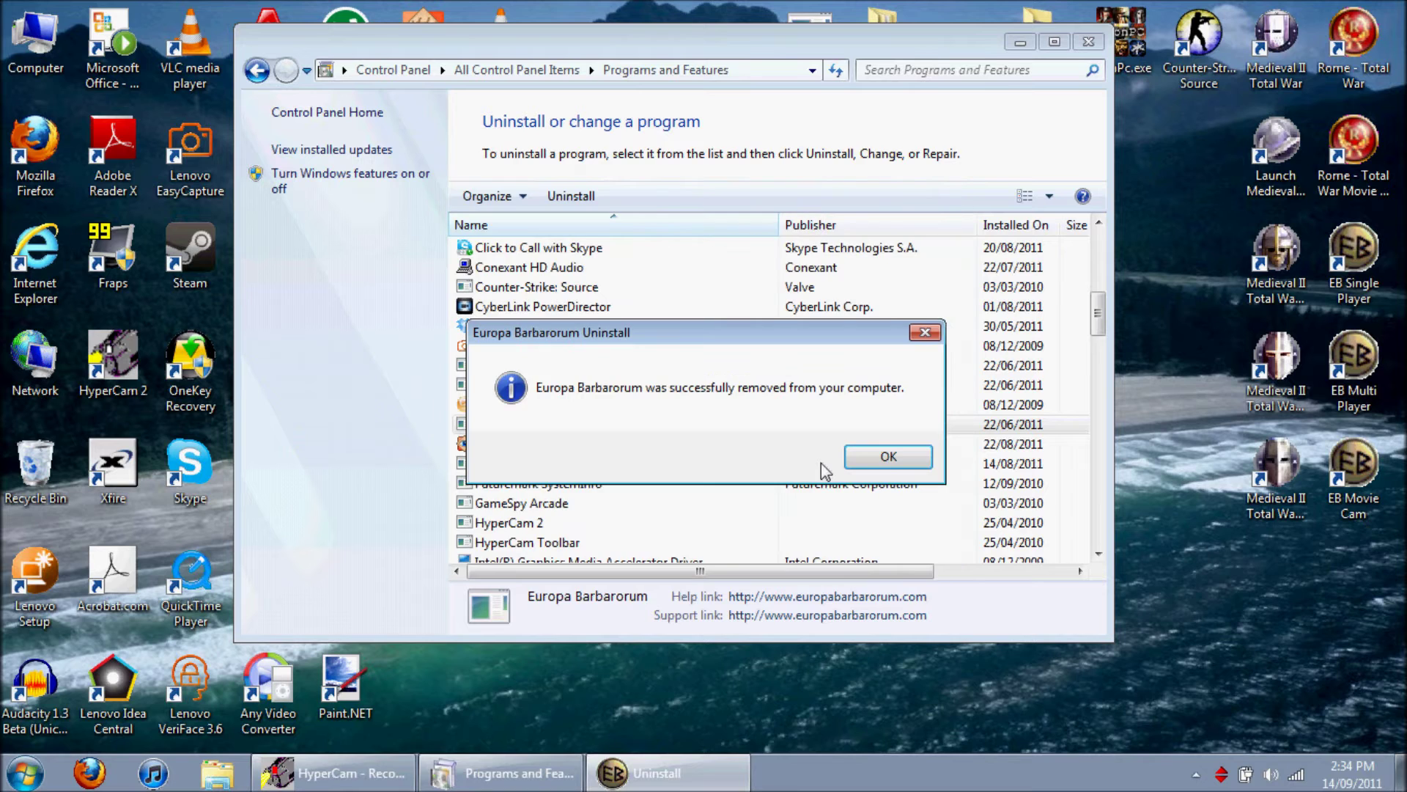
Step: Uninstall EB Trivial Script 0.125 from the programs list
{"action": "left_click", "coordinate": [862, 456]}
{"action": "left_click", "coordinate": [583, 387]}
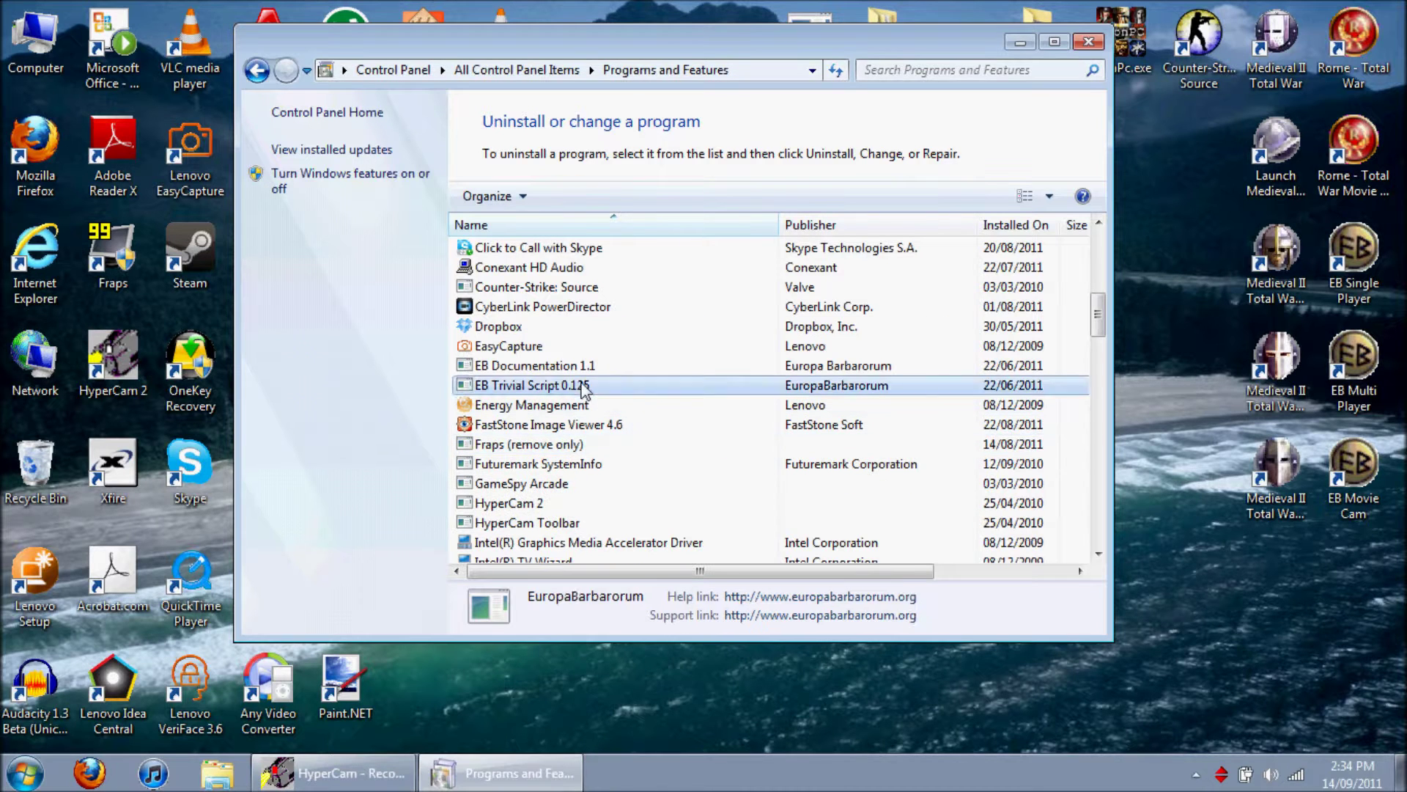
{"action": "double_click", "coordinate": [656, 392]}
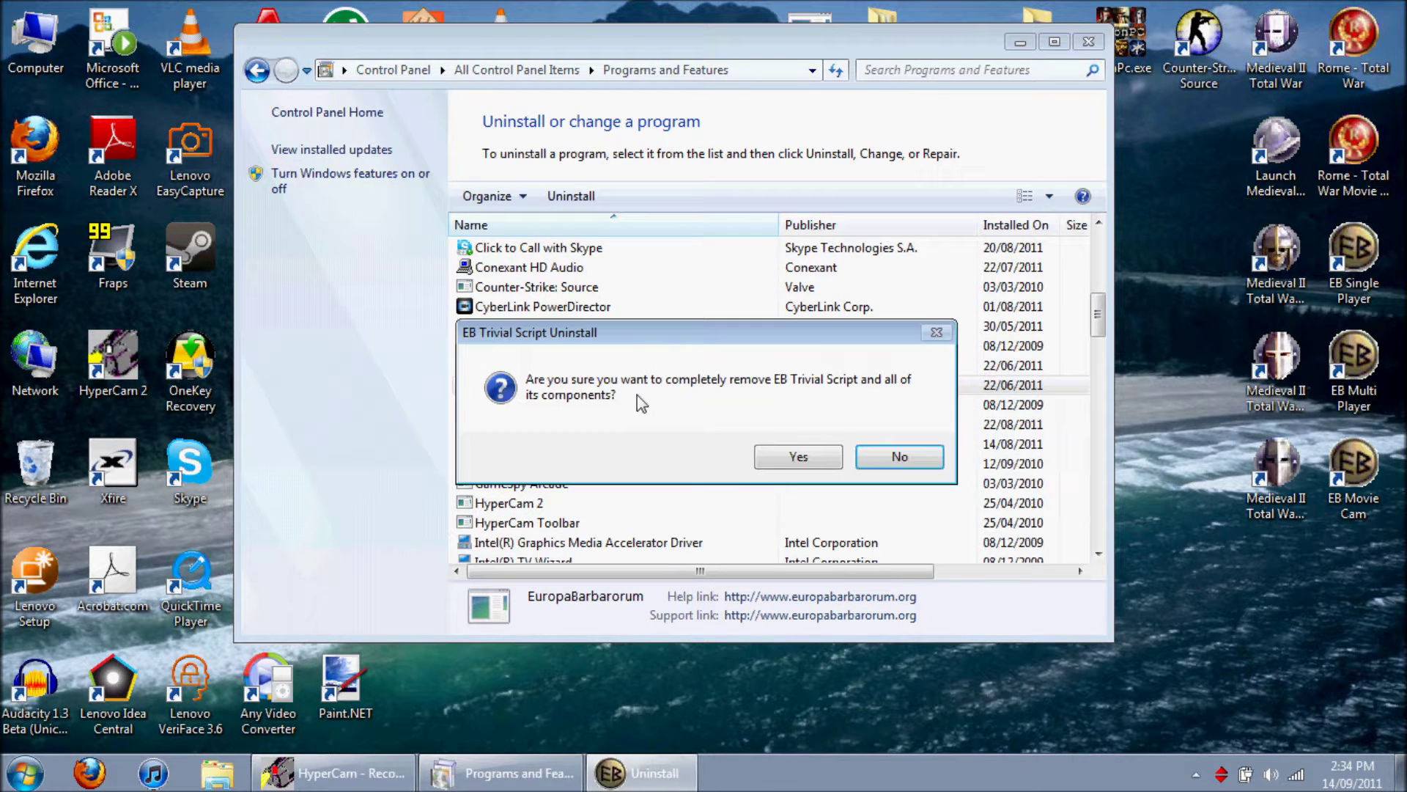
{"action": "left_click", "coordinate": [785, 453]}
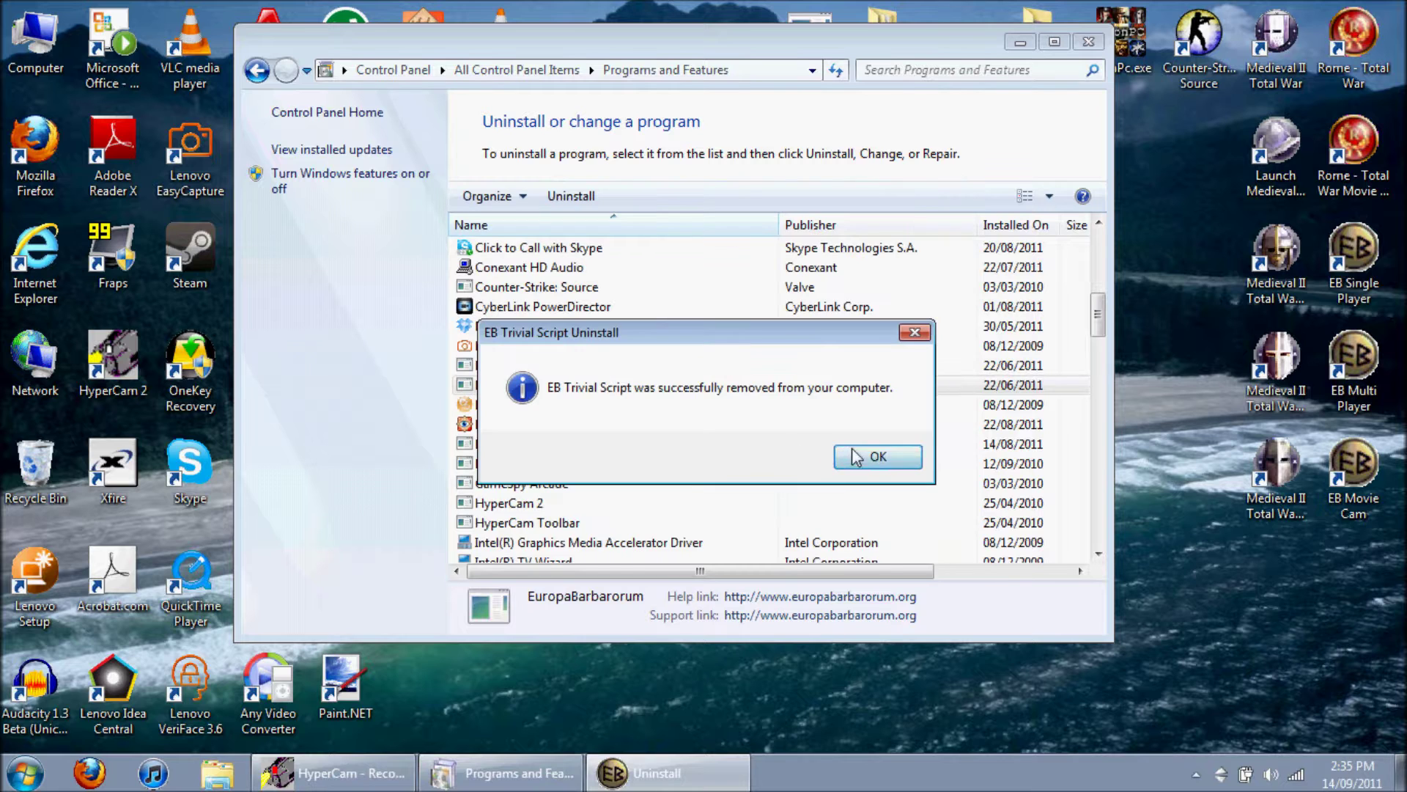
{"action": "left_click", "coordinate": [859, 456]}
Step: Uninstall EB Documentation 1.1 from the programs list
{"action": "left_click", "coordinate": [569, 370]}
{"action": "double_click", "coordinate": [568, 368]}
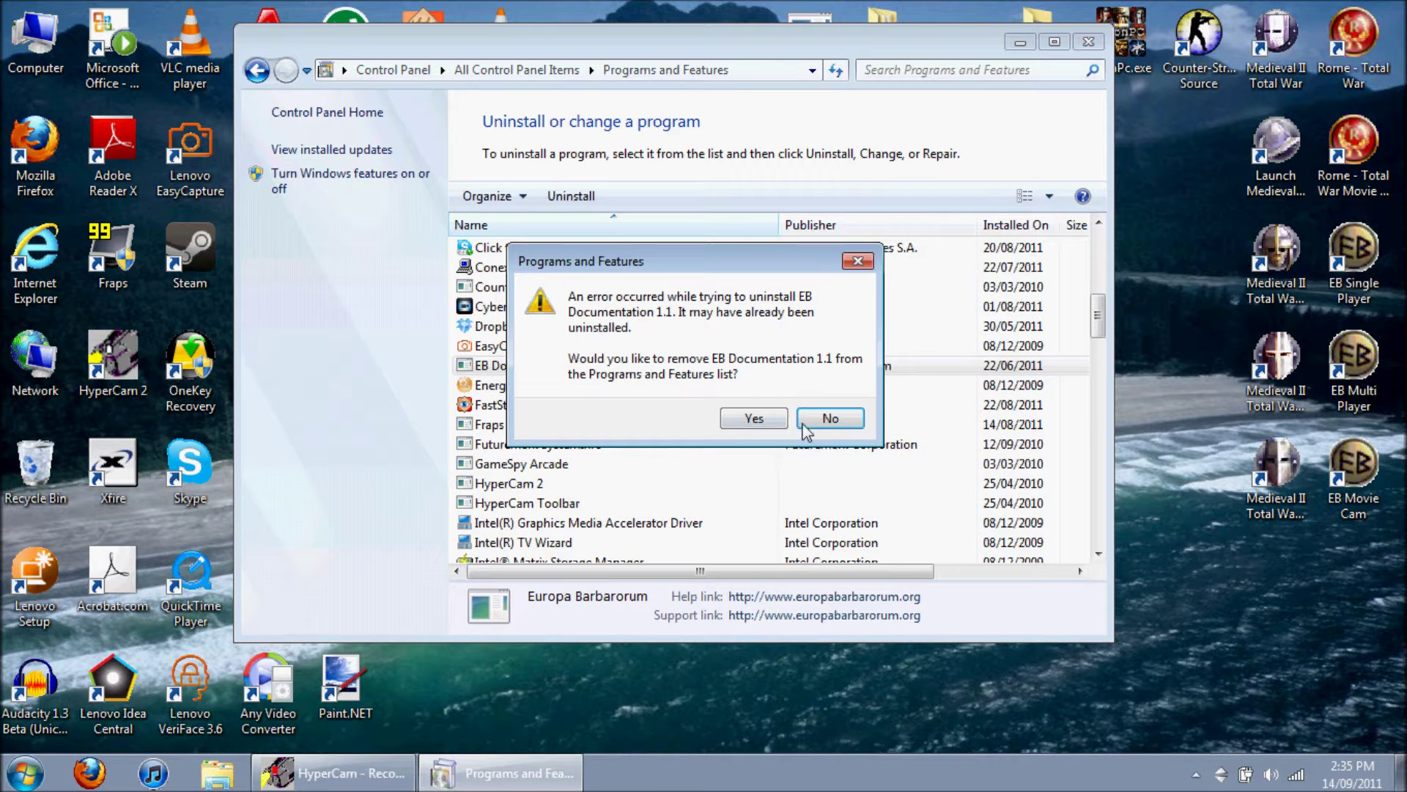
{"action": "left_click", "coordinate": [739, 423]}
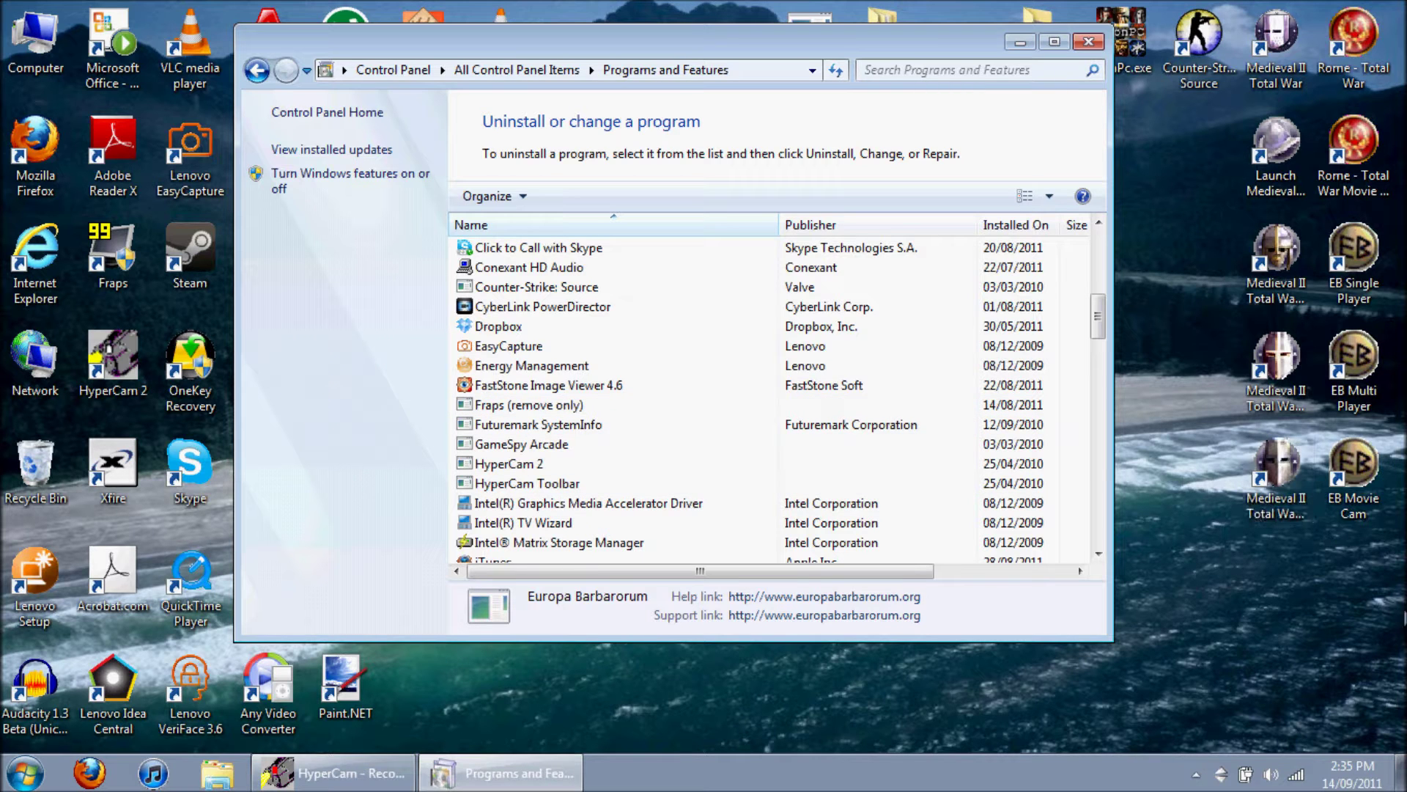
Step: Delete the three EB desktop shortcuts and close Programs and Features
{"action": "right_click", "coordinate": [1353, 266]}
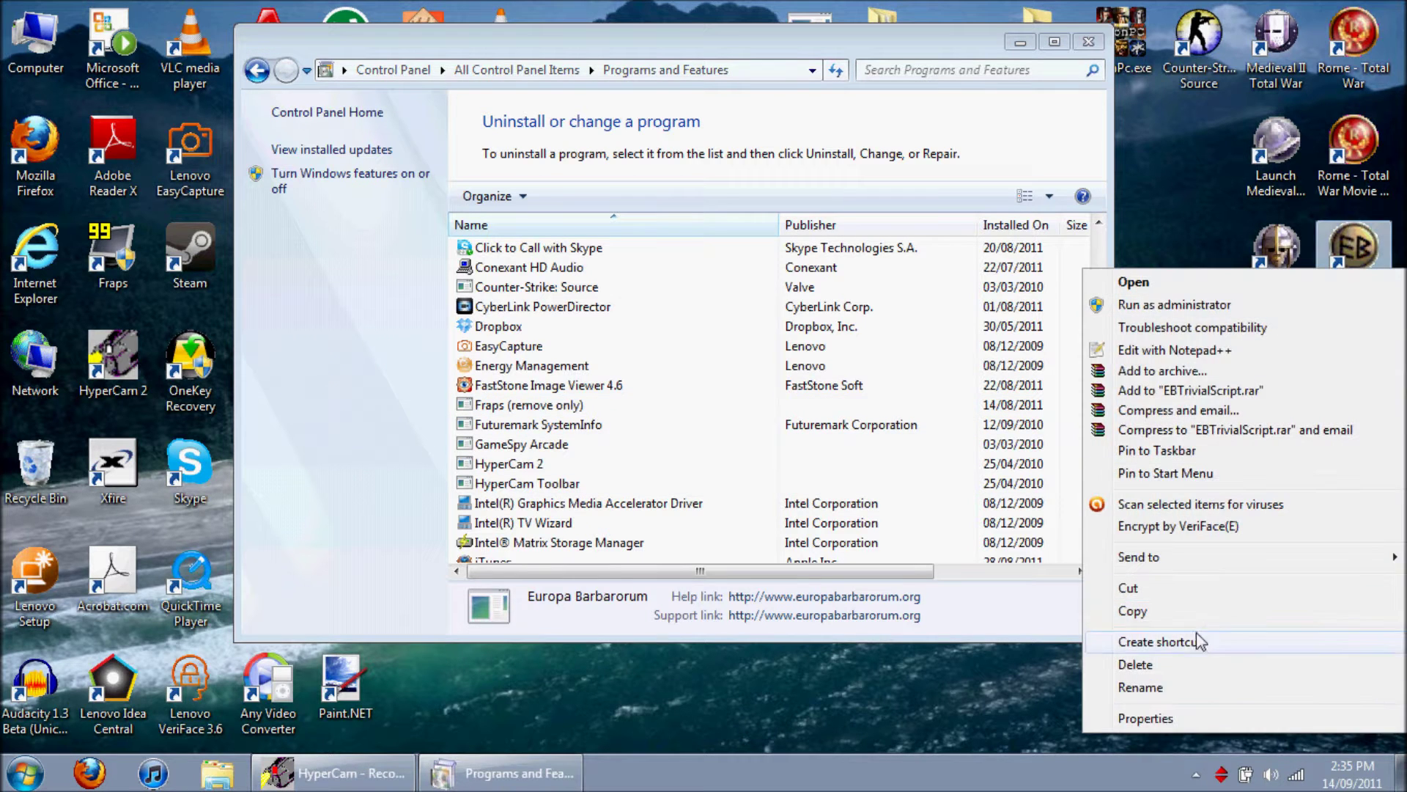
{"action": "left_click", "coordinate": [1135, 664]}
{"action": "left_click", "coordinate": [785, 413]}
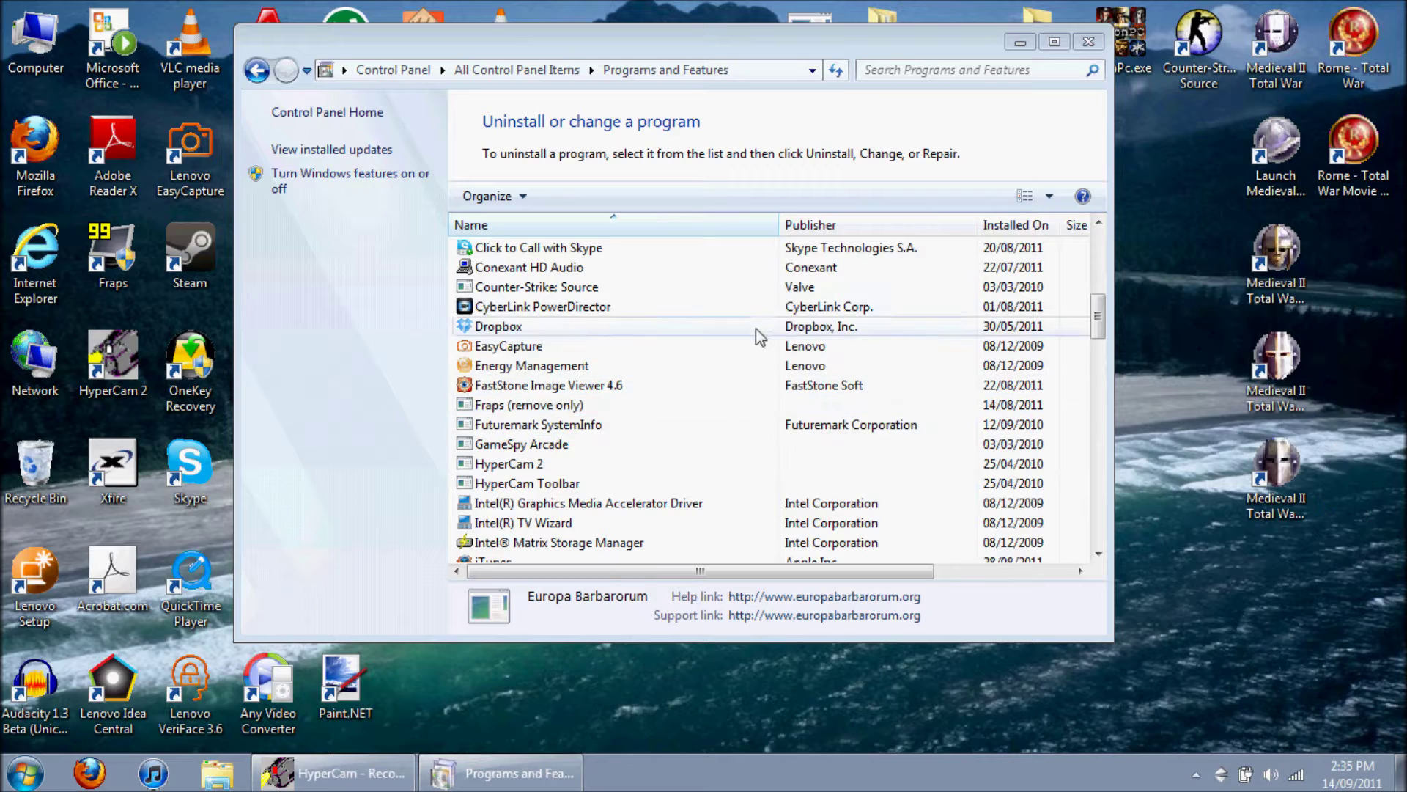
{"action": "left_click", "coordinate": [1089, 42]}
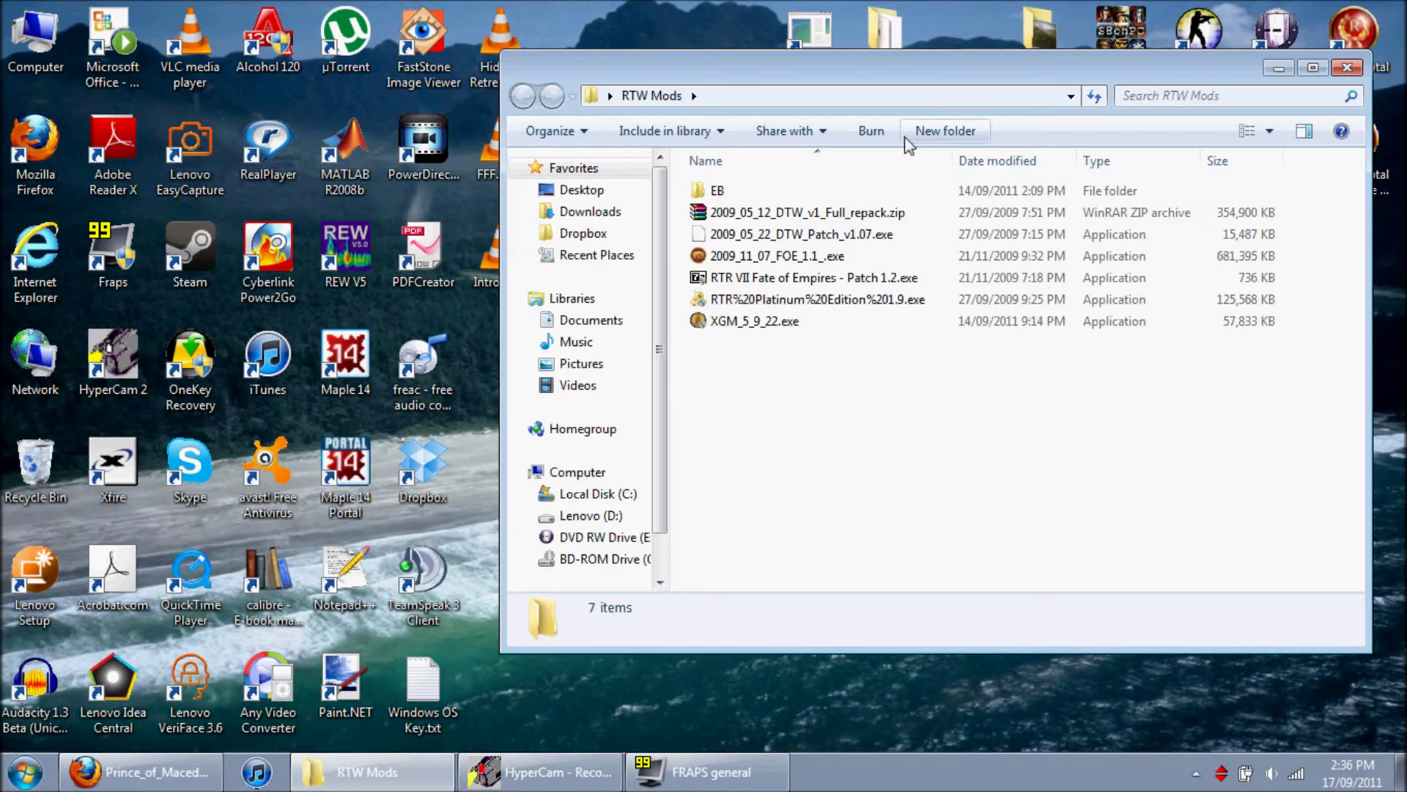
Step: Shift the RTW Mods window left and look over its mod installer files
{"action": "left_click_drag", "start_coordinate": [865, 76], "coordinate": [802, 81]}
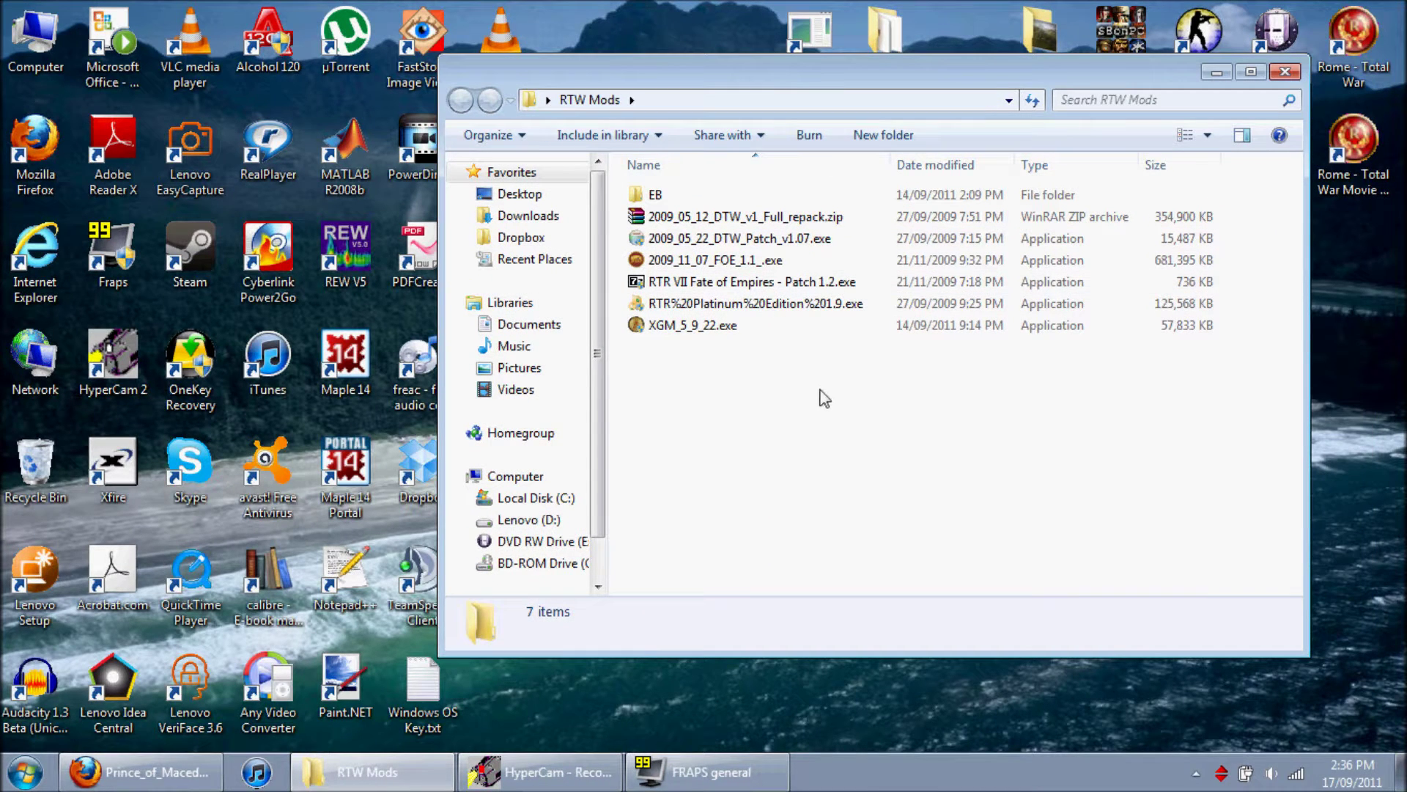
{"action": "left_click", "coordinate": [687, 327]}
{"action": "left_click", "coordinate": [706, 307]}
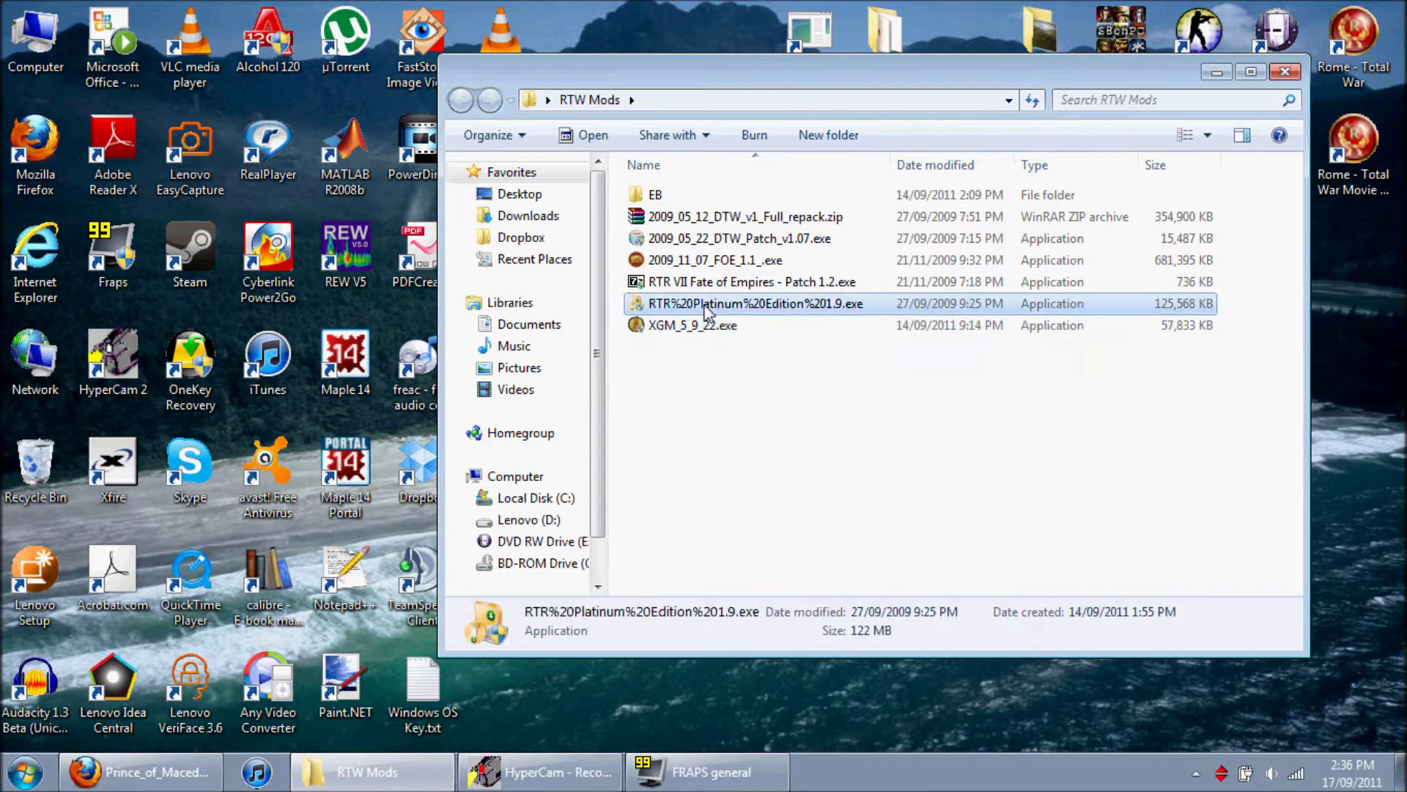
{"action": "left_click", "coordinate": [705, 285]}
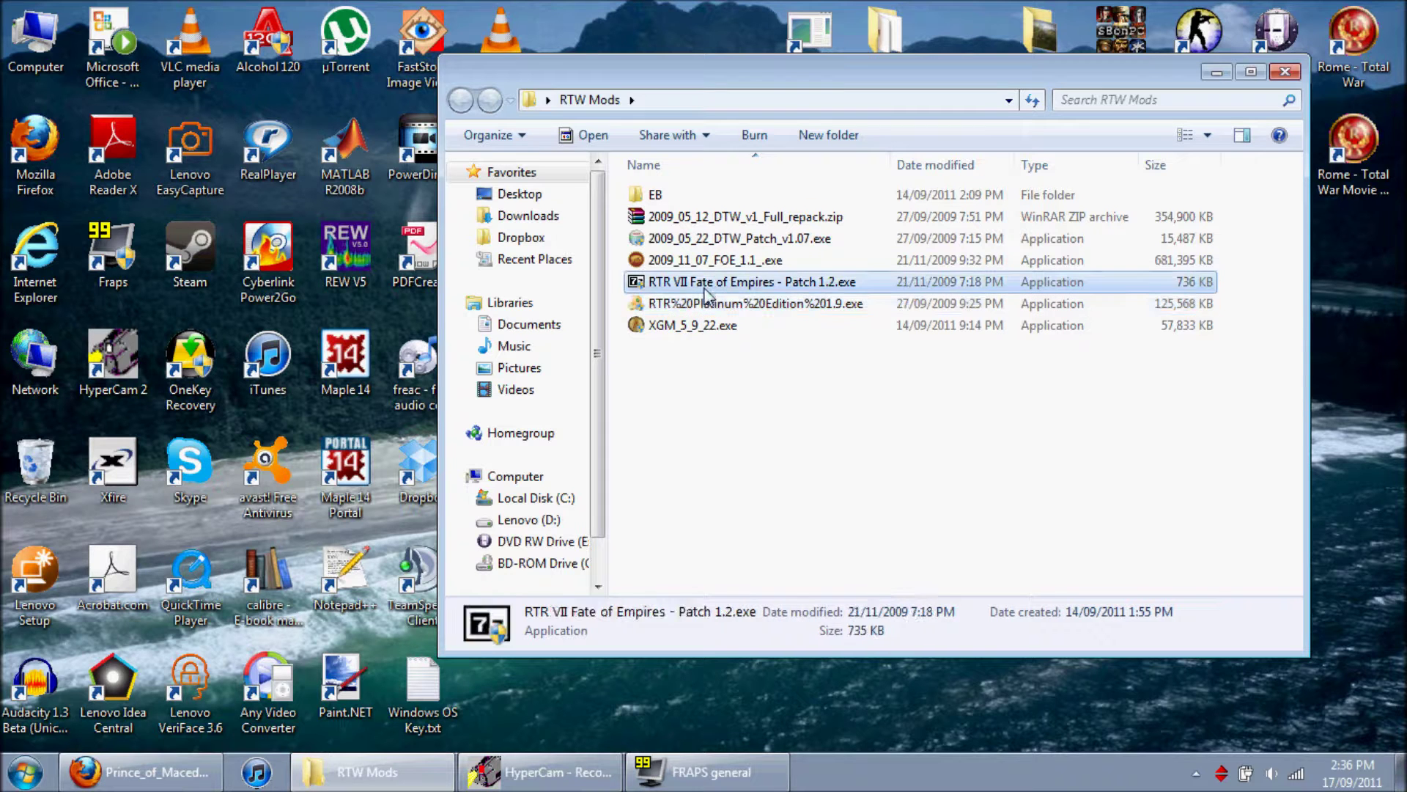
{"action": "left_click", "coordinate": [703, 262]}
{"action": "left_click", "coordinate": [700, 284]}
{"action": "left_click", "coordinate": [709, 265]}
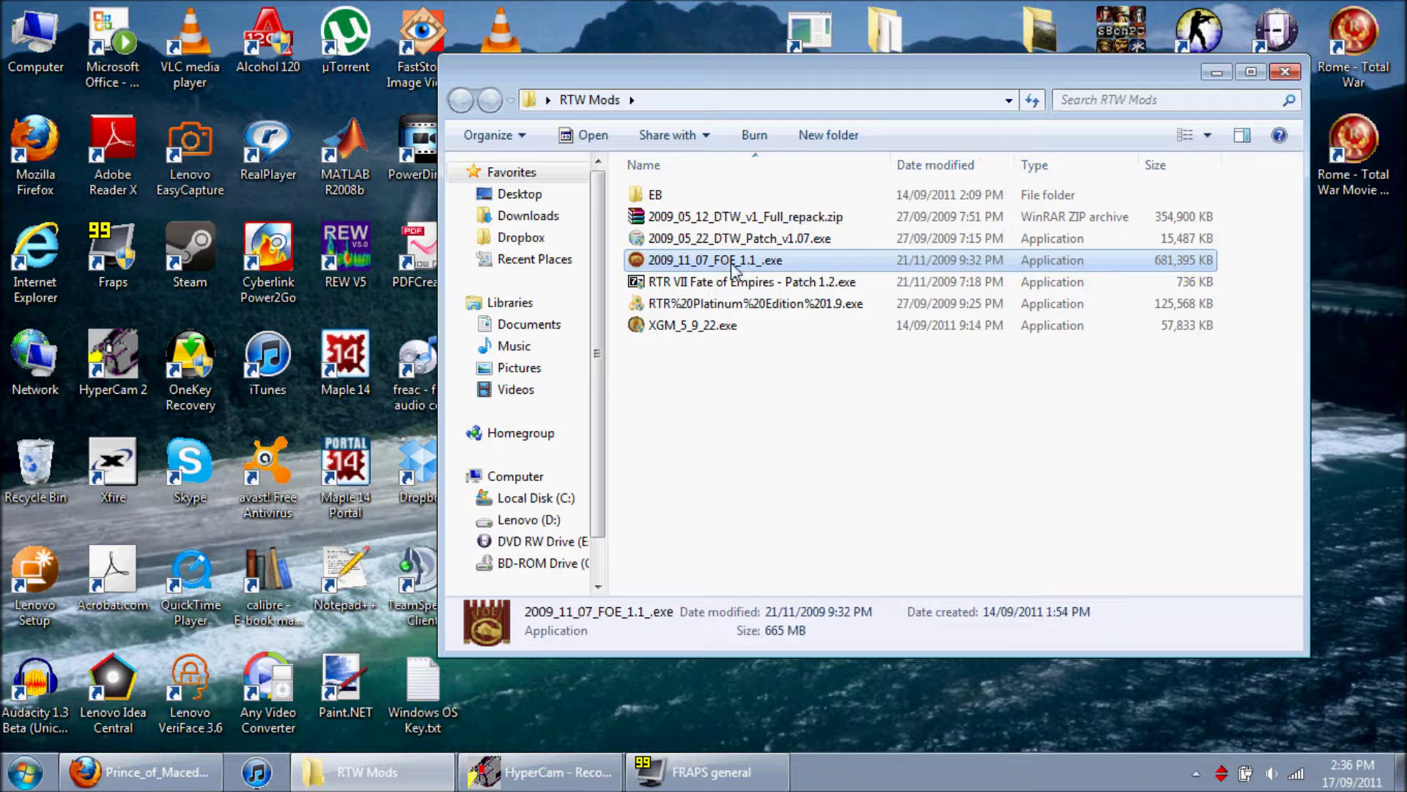
{"action": "left_click", "coordinate": [729, 240]}
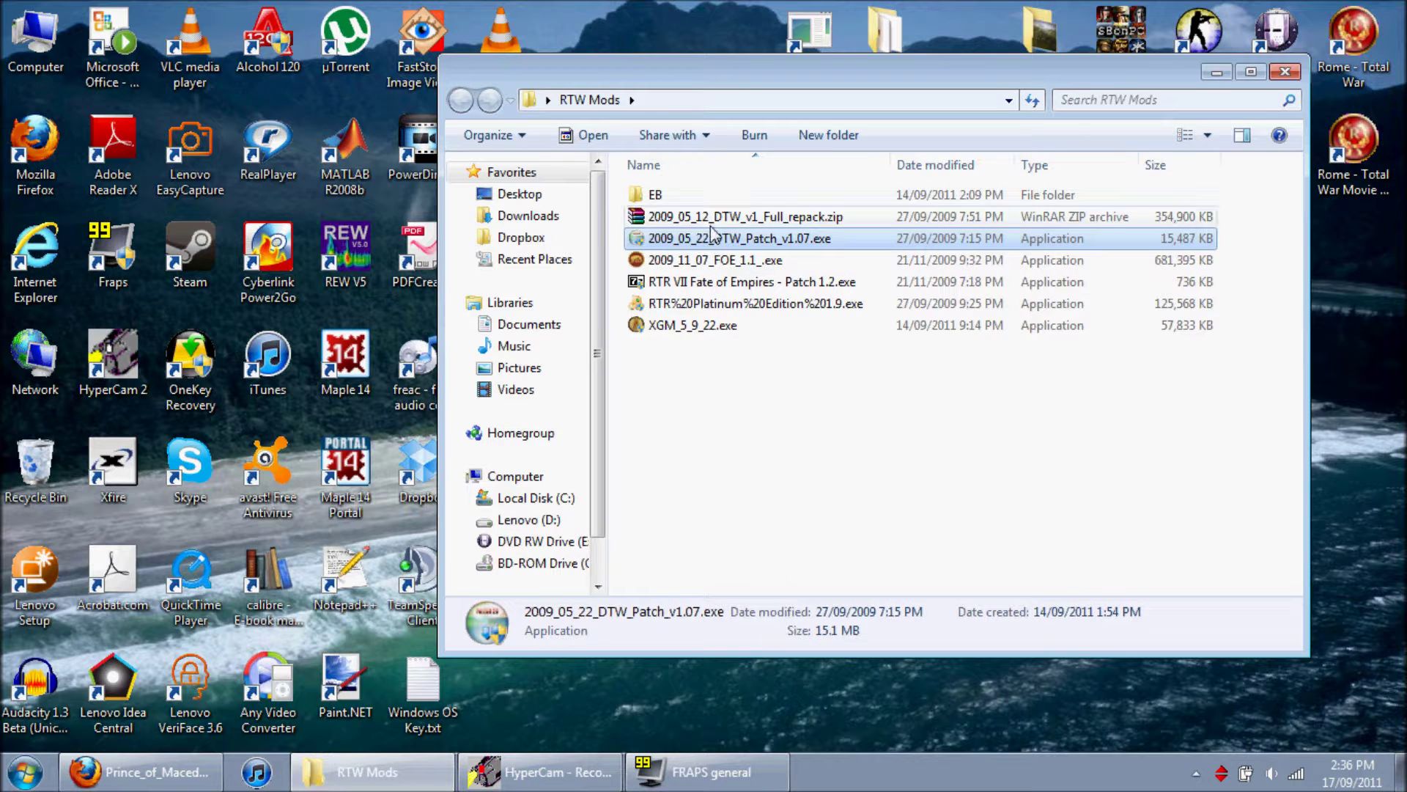
Step: Review the EB folder's fix archives and EB1.1.exe/EB12.exe installers, then launch Firefox
{"action": "double_click", "coordinate": [702, 196]}
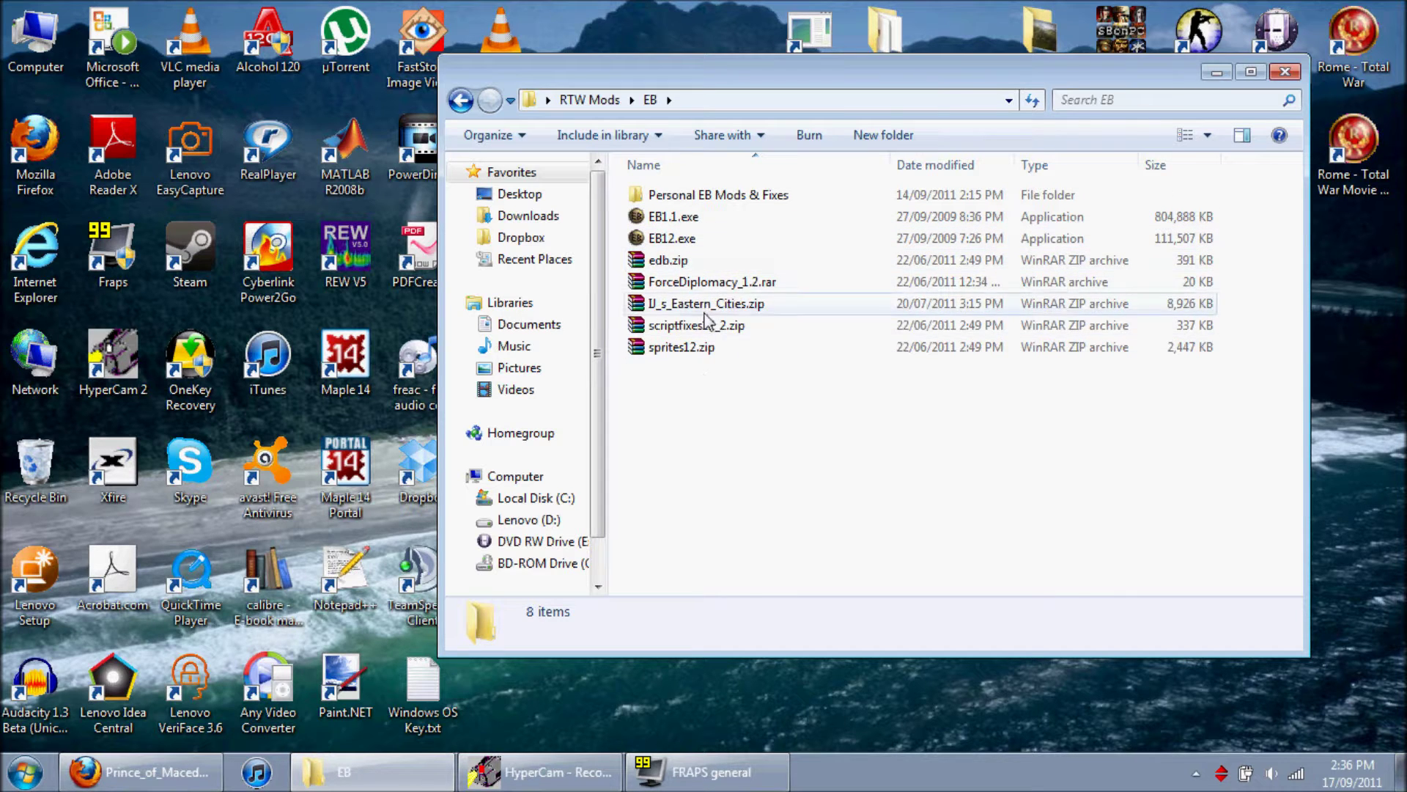
{"action": "left_click", "coordinate": [687, 350]}
{"action": "left_click", "coordinate": [715, 326], "text": "ctrl"}
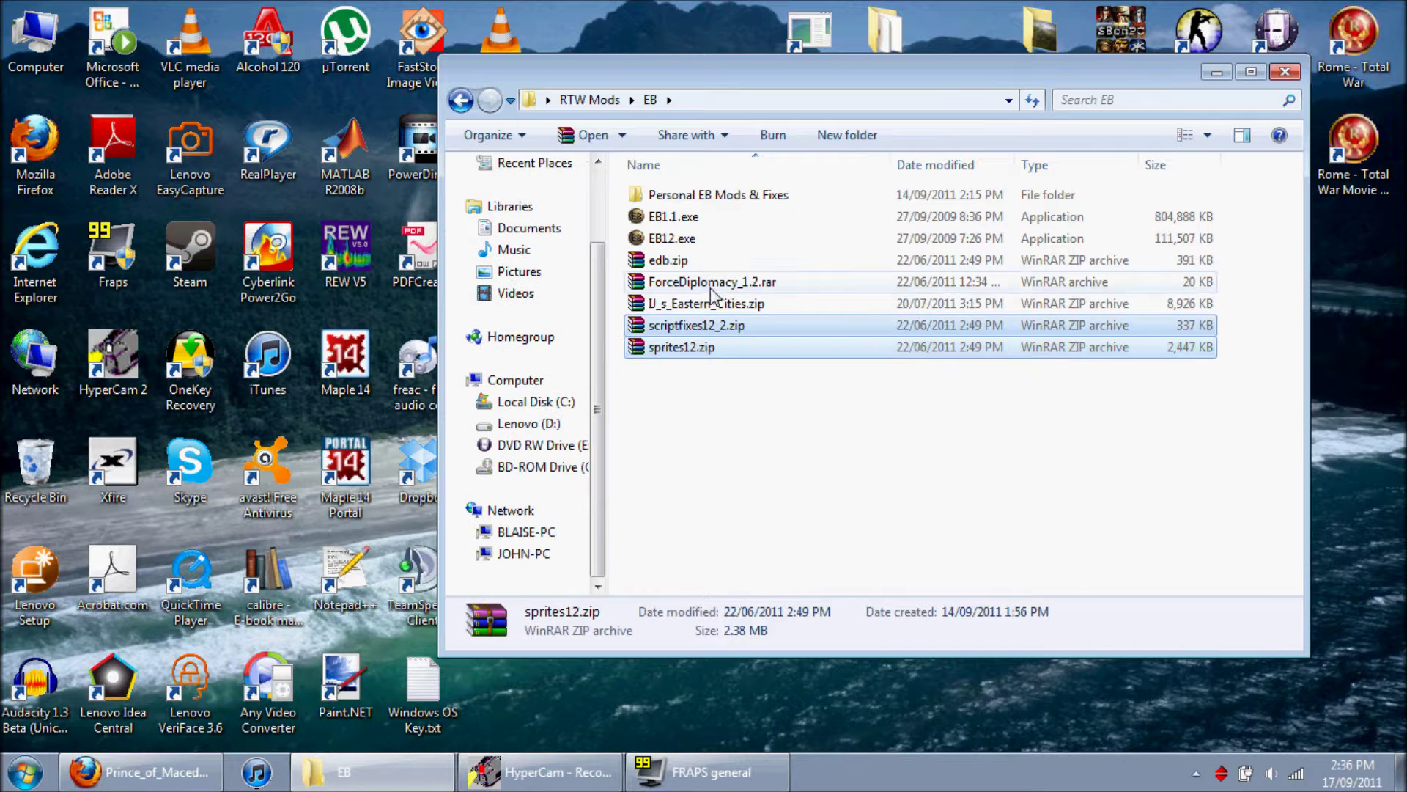
{"action": "left_click", "coordinate": [686, 260], "text": "ctrl"}
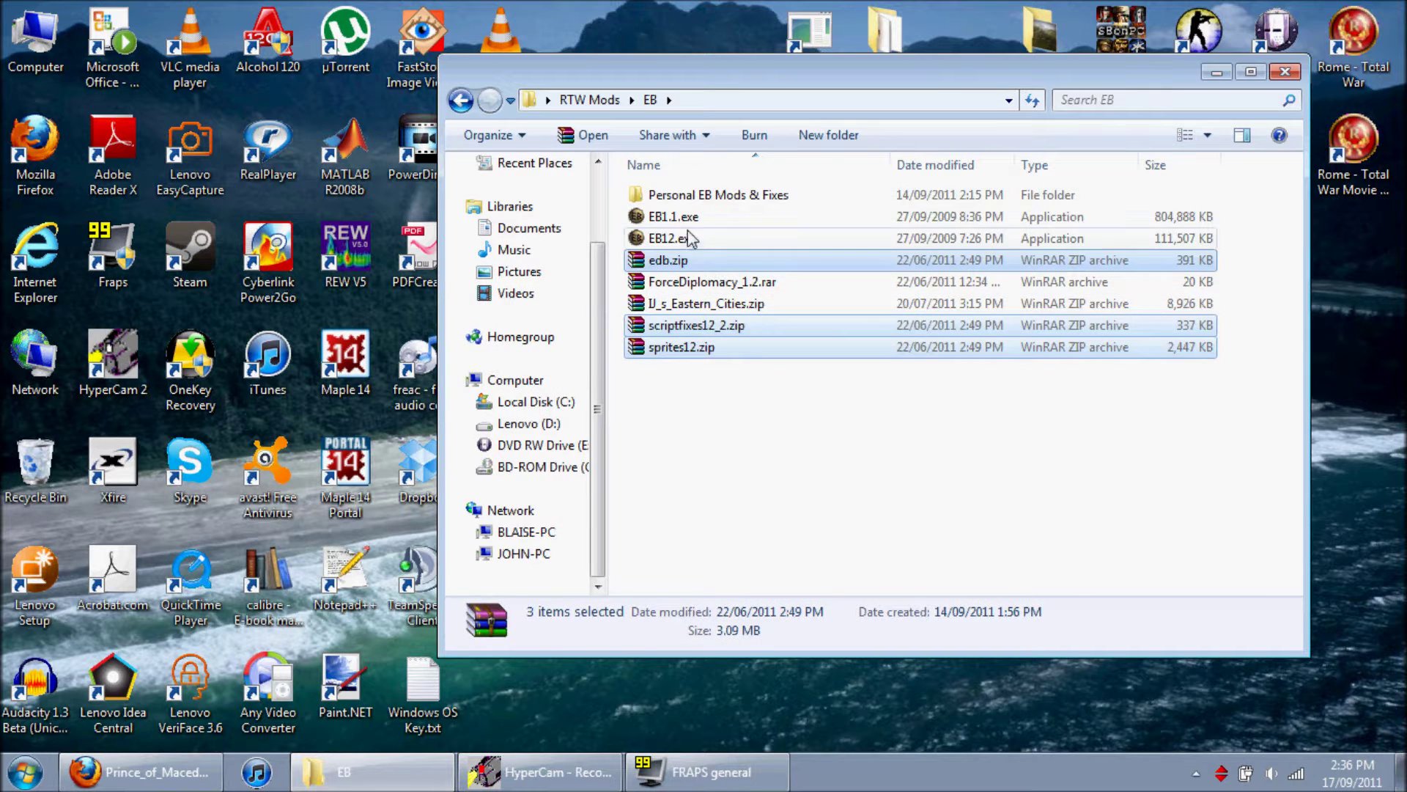
{"action": "double_click", "coordinate": [689, 193]}
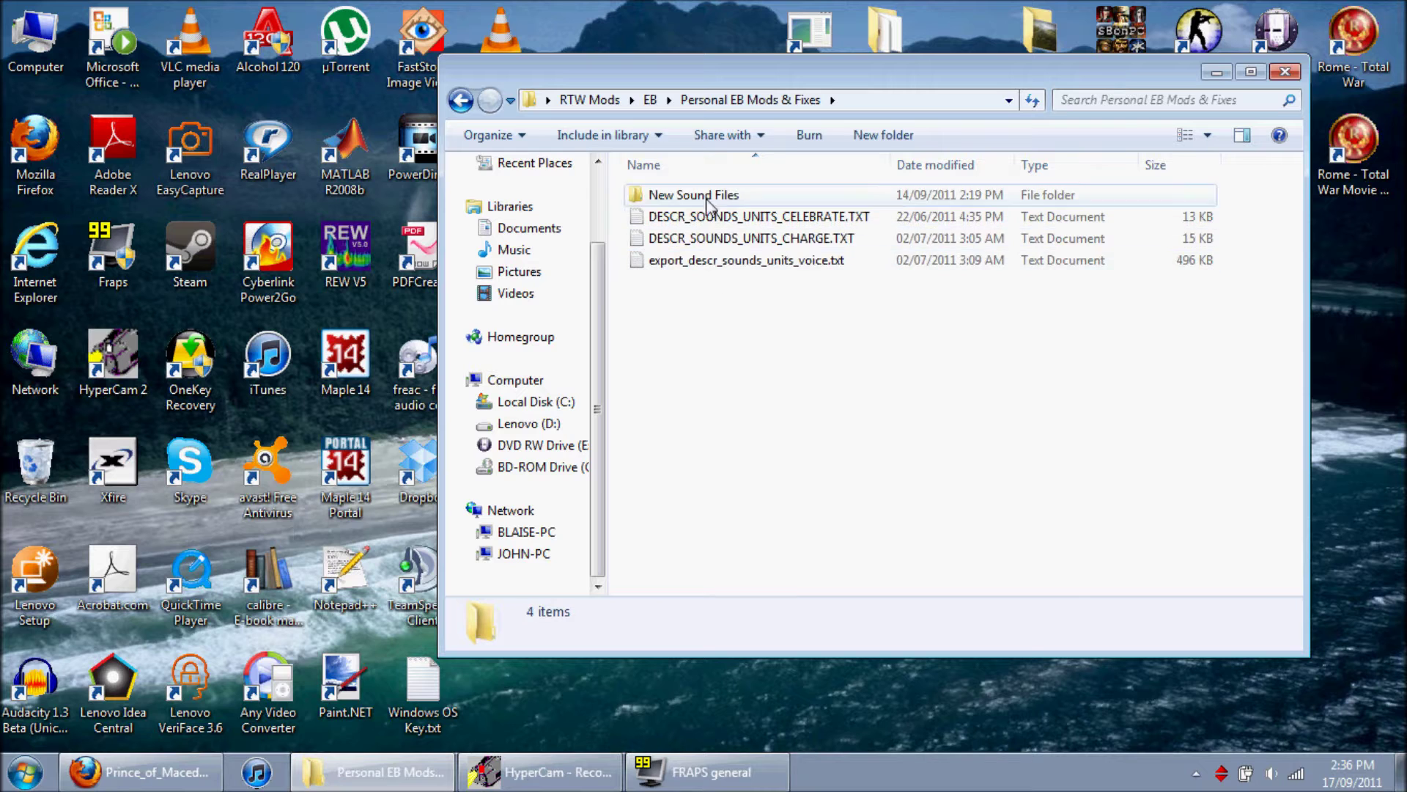
{"action": "left_click", "coordinate": [460, 100]}
{"action": "left_click", "coordinate": [689, 216]}
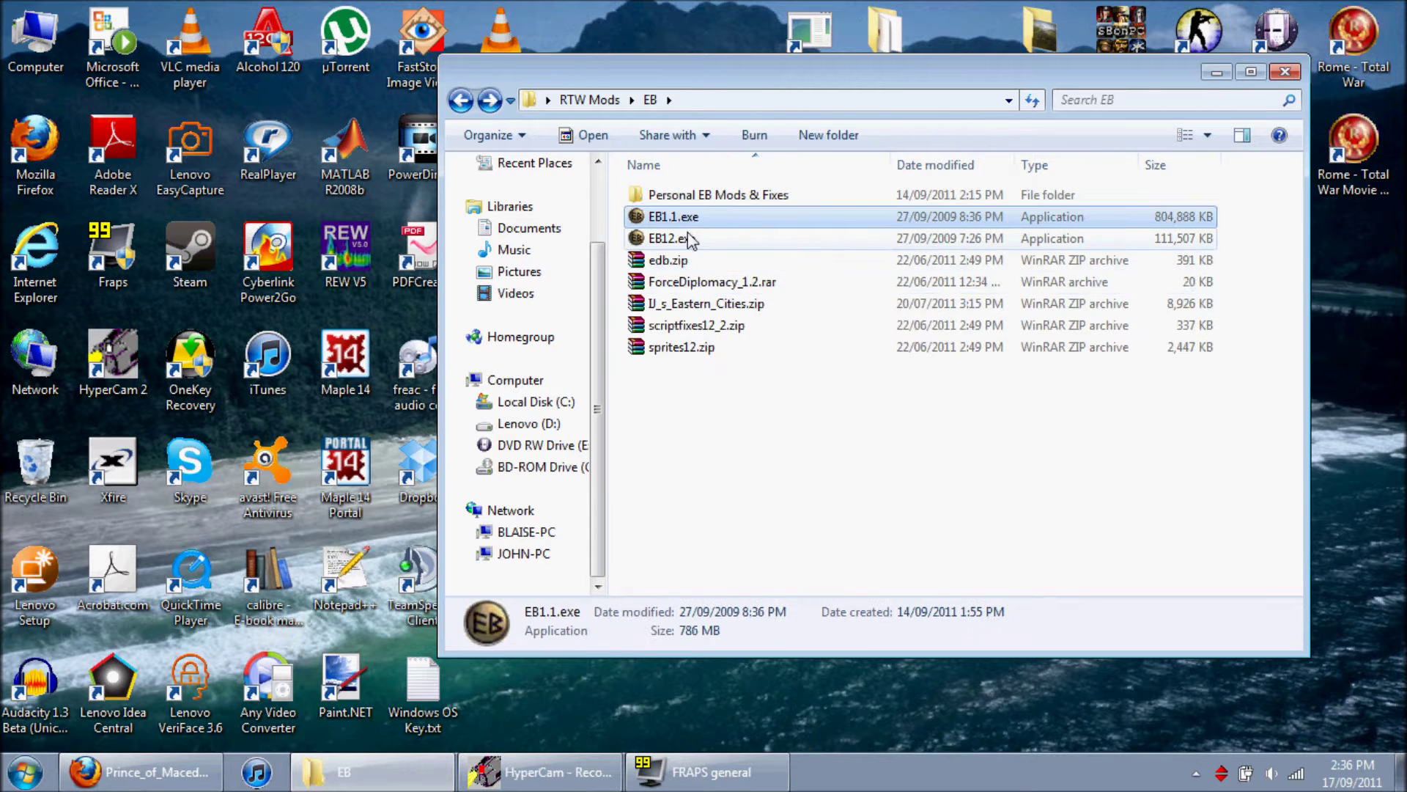
{"action": "left_click", "coordinate": [690, 239]}
{"action": "left_click", "coordinate": [60, 147]}
{"action": "double_click", "coordinate": [36, 150]}
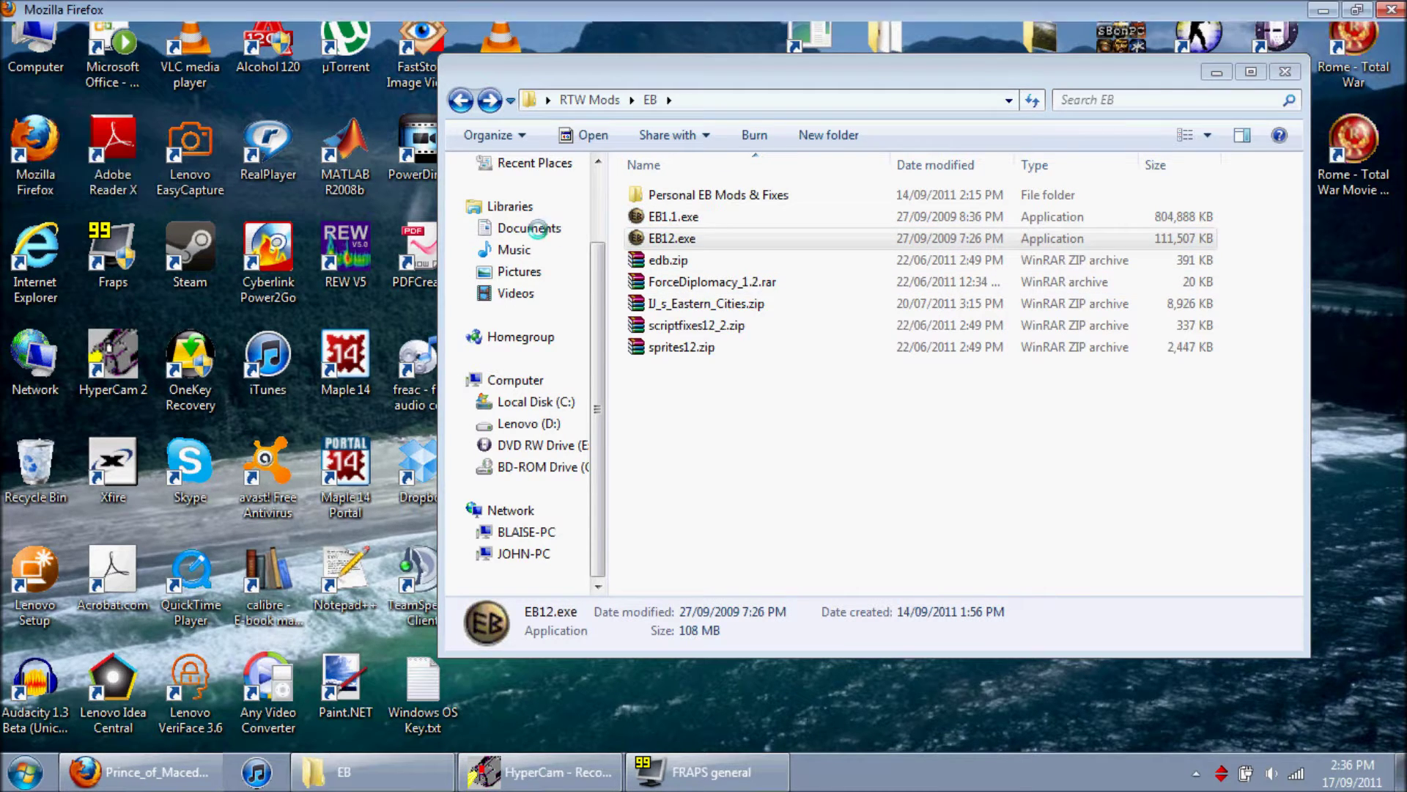
Step: Search Google for 'europa barbarorum install'
{"action": "type", "text": "europa"}
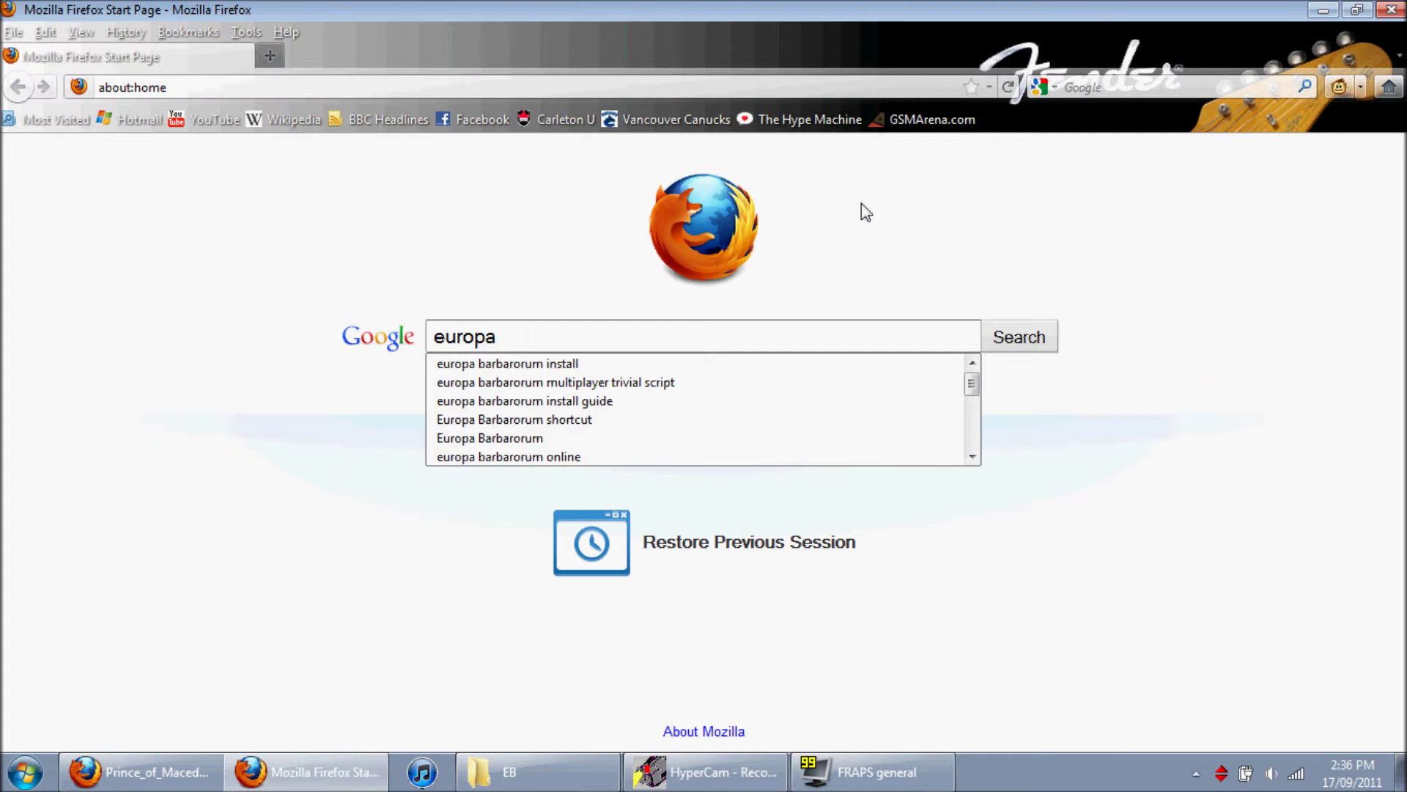
{"action": "key", "text": "Down"}
{"action": "key", "text": "Return"}
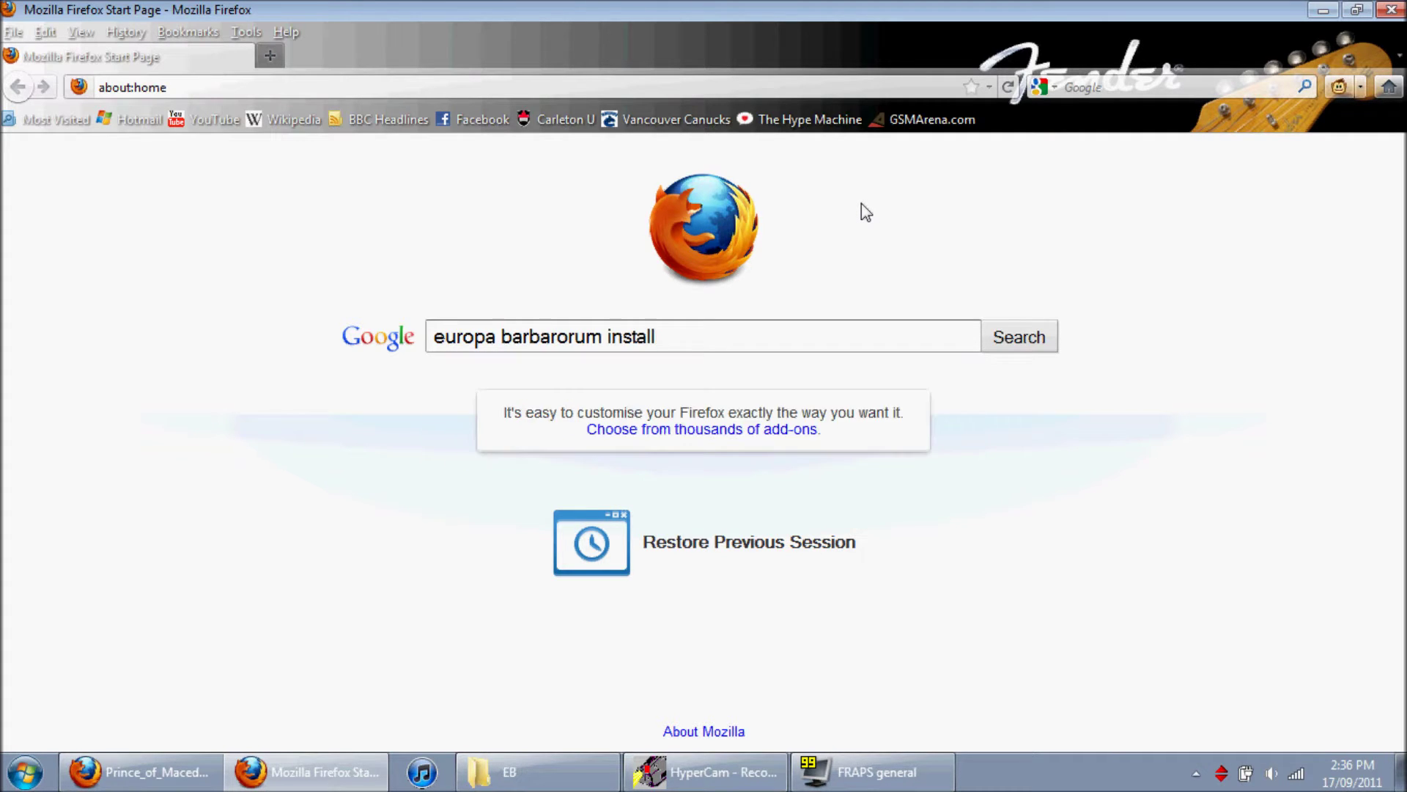
Step: In a new tab, search 'europa barbarorum fixes' and open the 1.2 Fixes thread
{"action": "key", "text": "ctrl+t"}
{"action": "left_click", "coordinate": [1080, 95]}
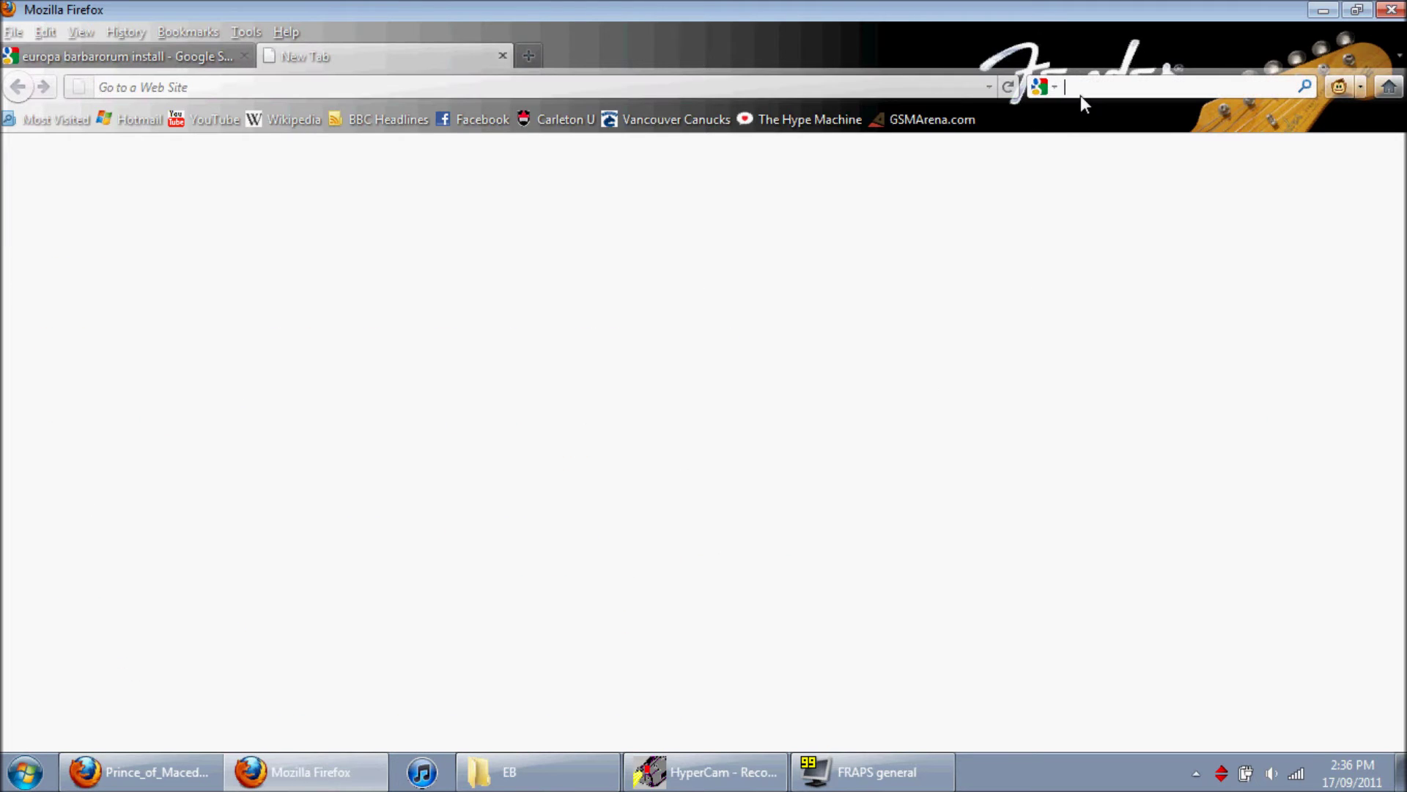
{"action": "type", "text": "europa barbarorum"}
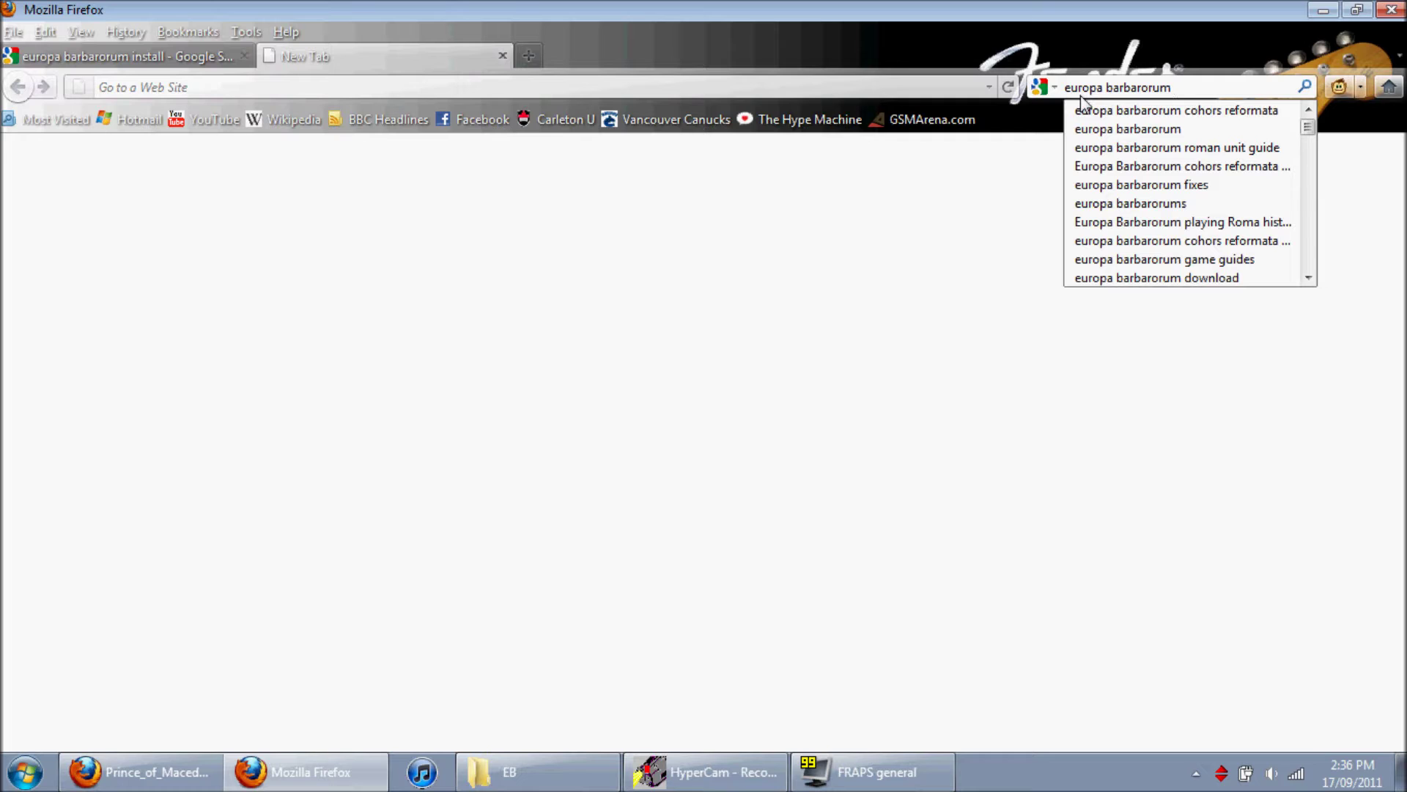
{"action": "type", "text": " fixes"}
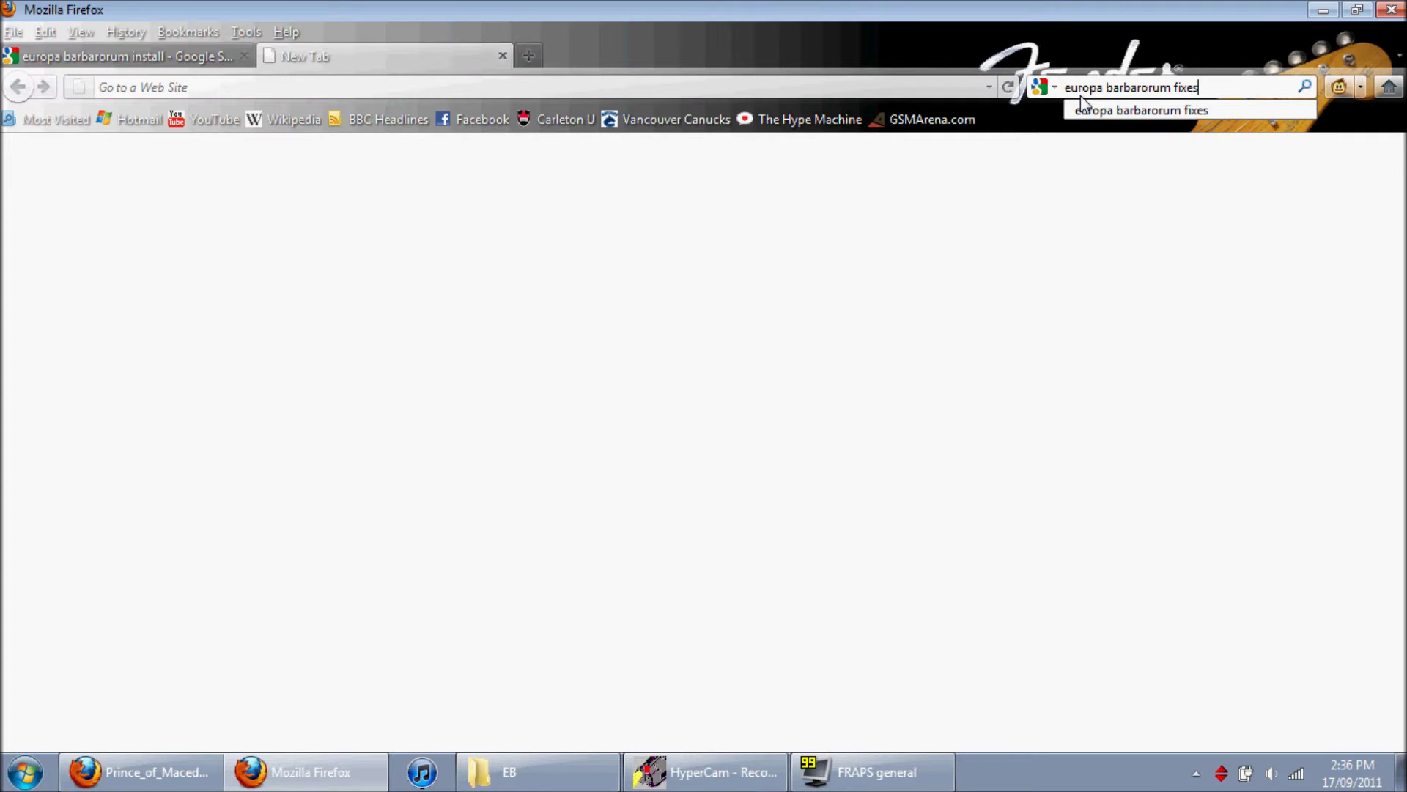
{"action": "key", "text": "Return"}
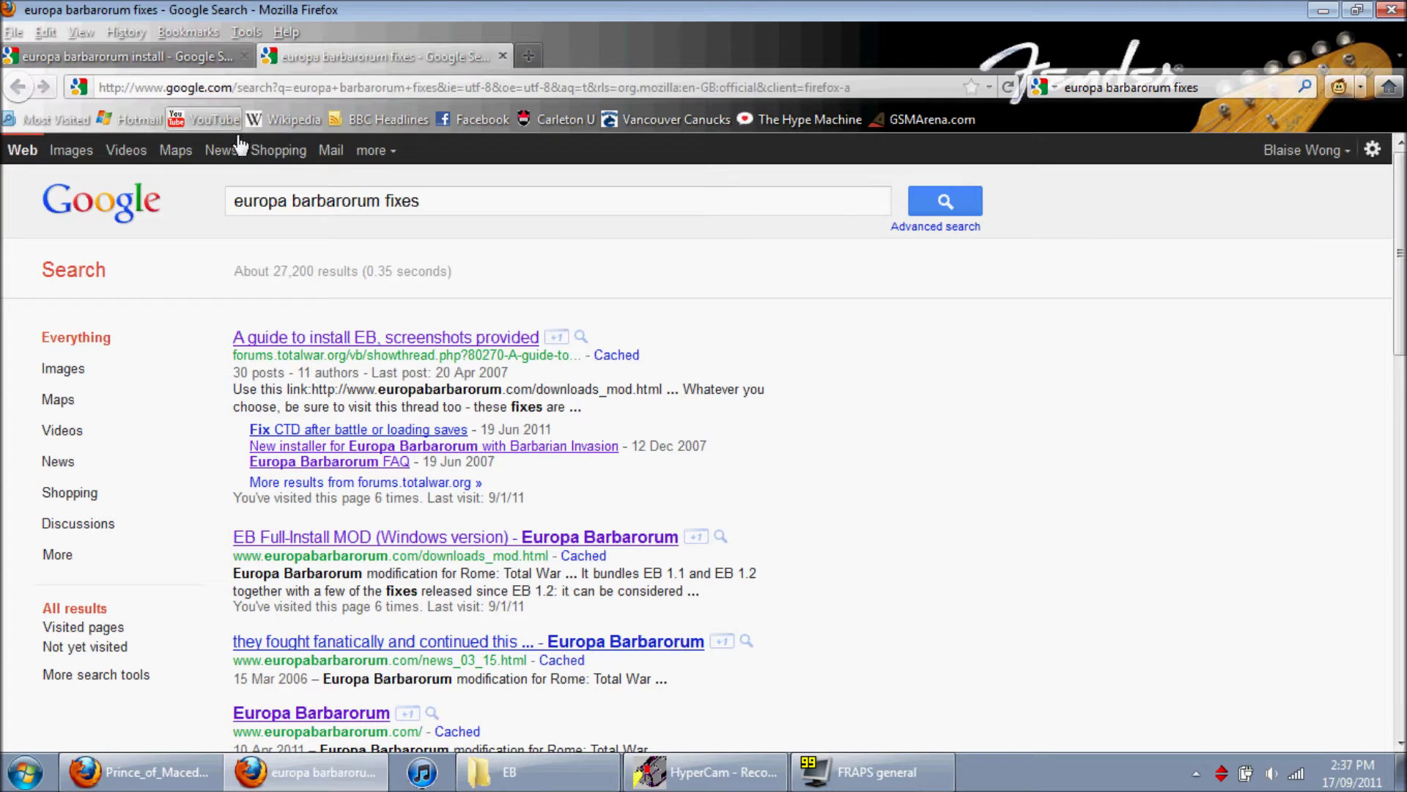
{"action": "scroll", "coordinate": [337, 480], "scroll_direction": "down", "scroll_amount": 5}
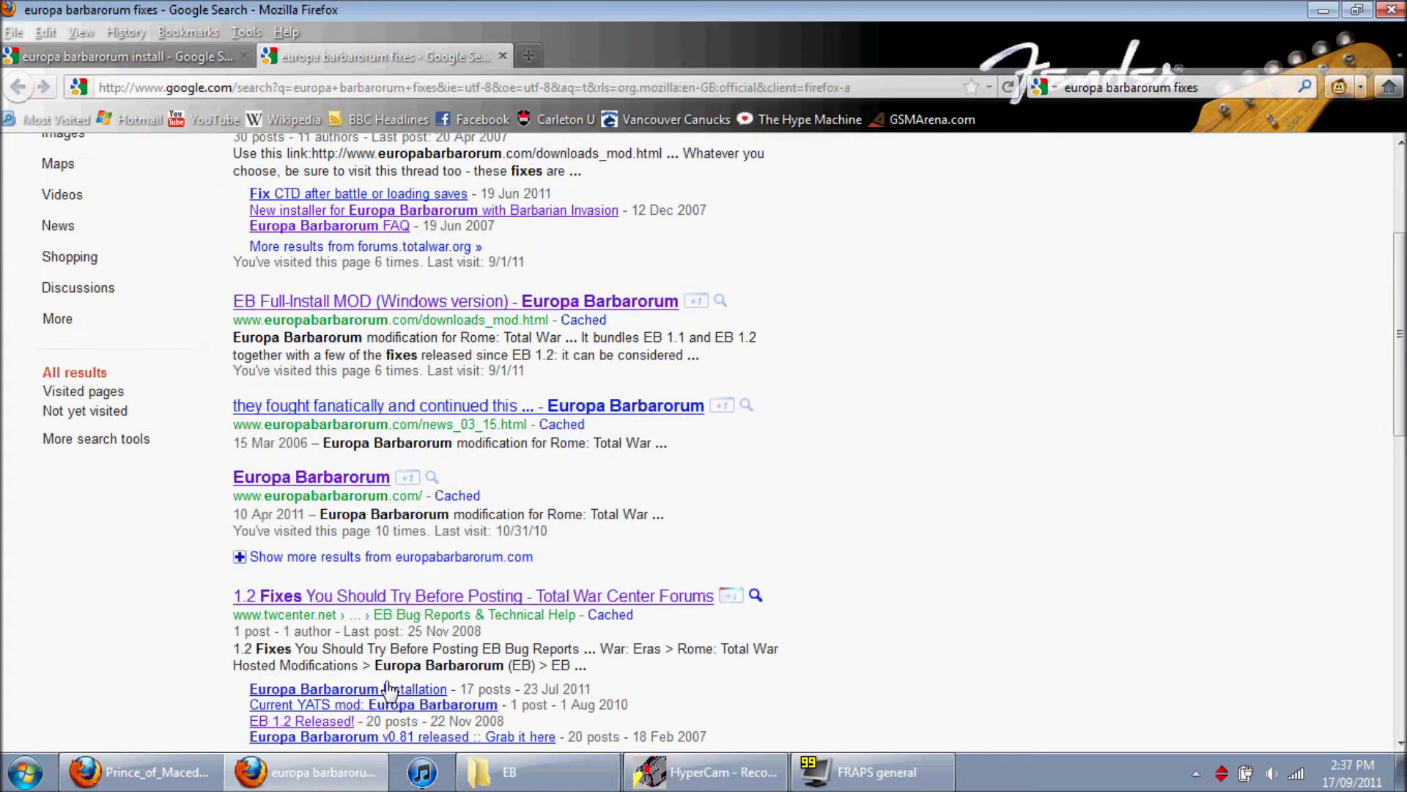
{"action": "left_click", "coordinate": [400, 609]}
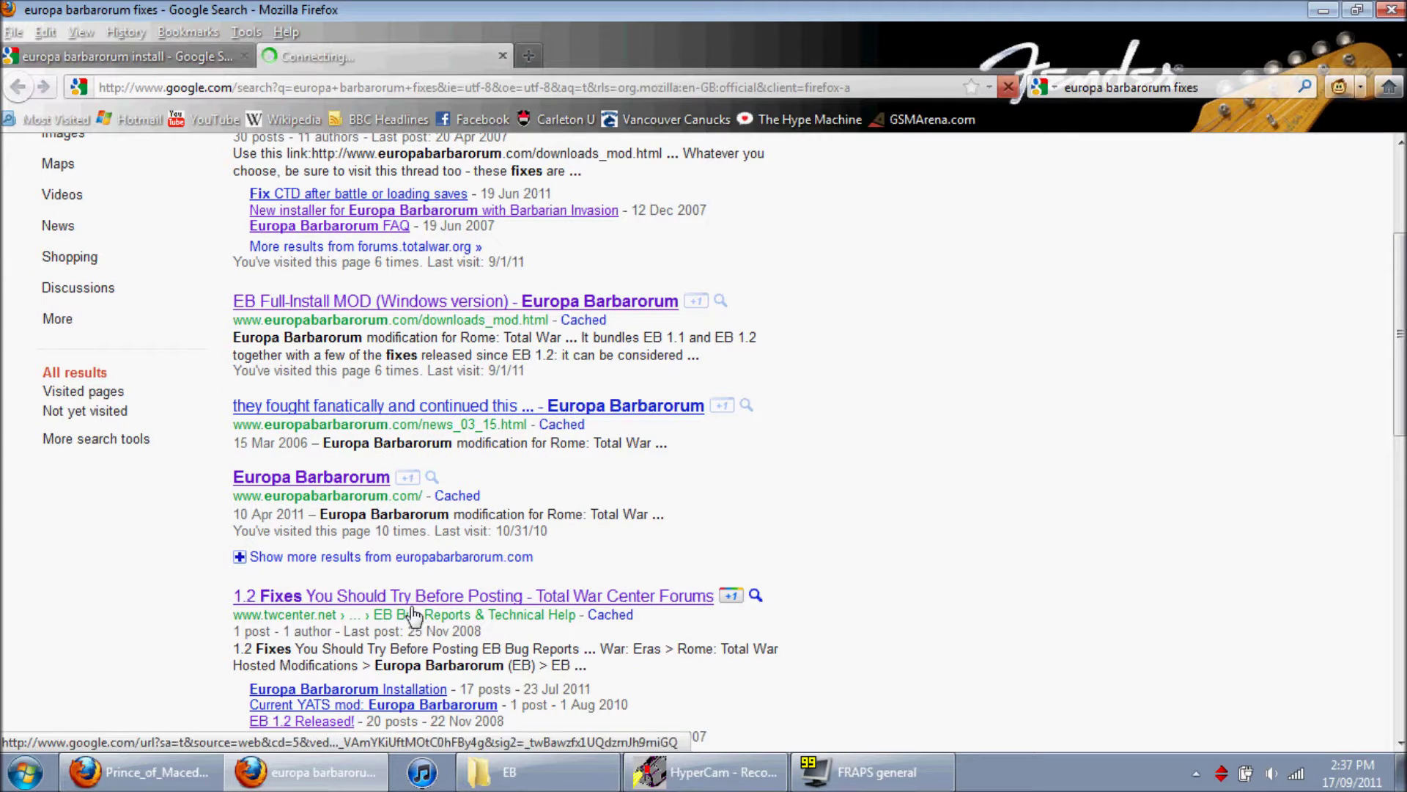
Step: Open the EB Full-Install MOD download page from the install results
{"action": "left_click", "coordinate": [189, 59]}
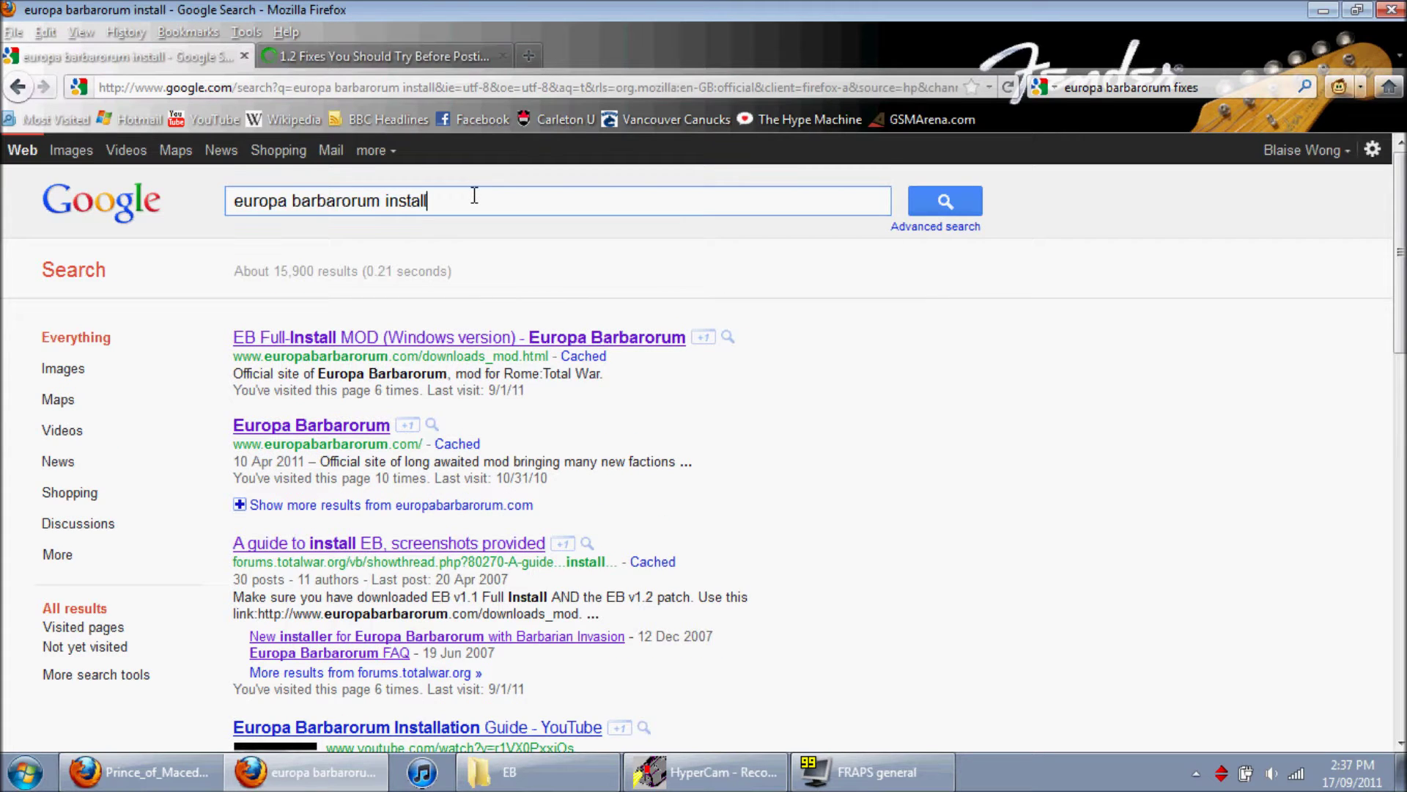
{"action": "left_click", "coordinate": [443, 338]}
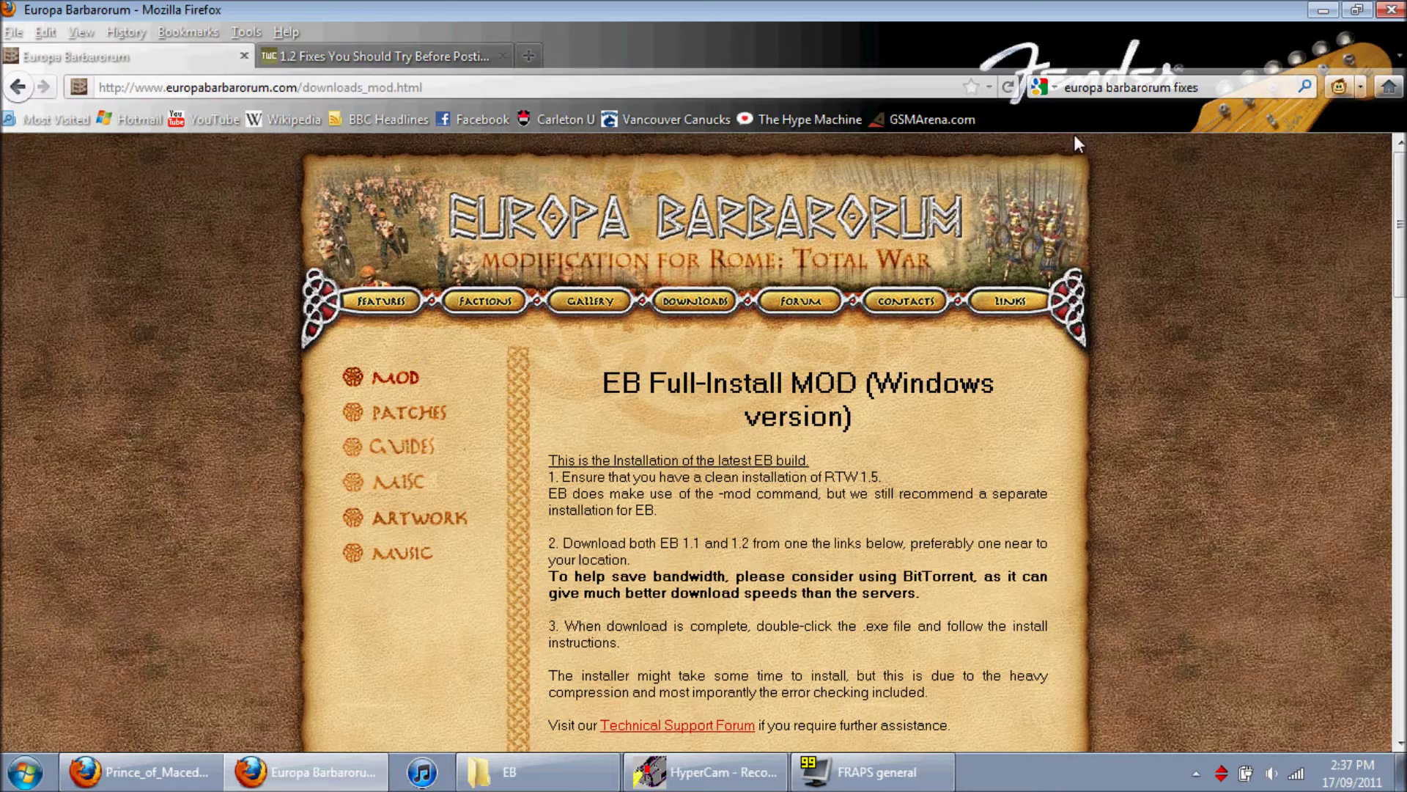
{"action": "key", "text": "ctrl+t"}
Step: Search Google for 'europa barbarorum faq'
{"action": "left_click", "coordinate": [1241, 88]}
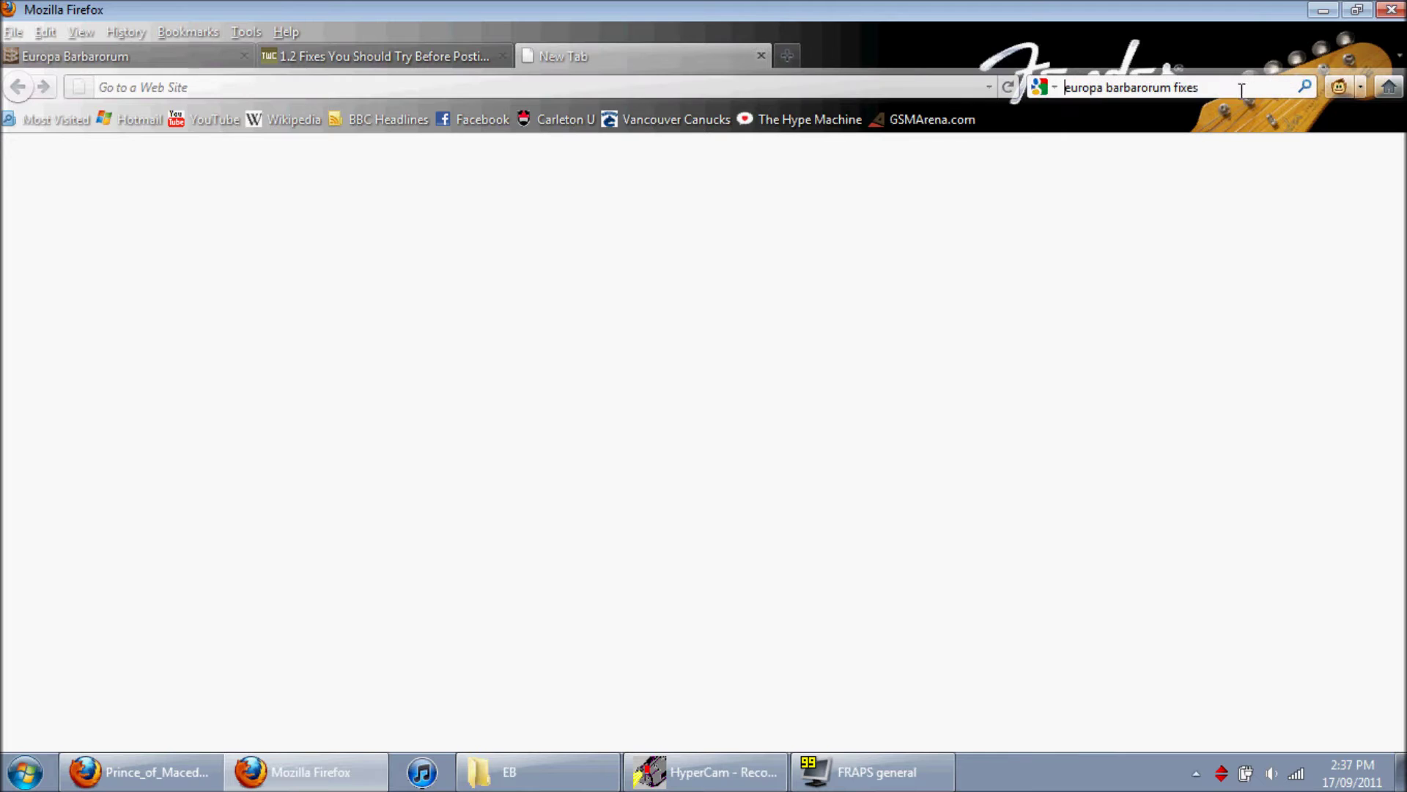
{"action": "key", "text": "Return"}
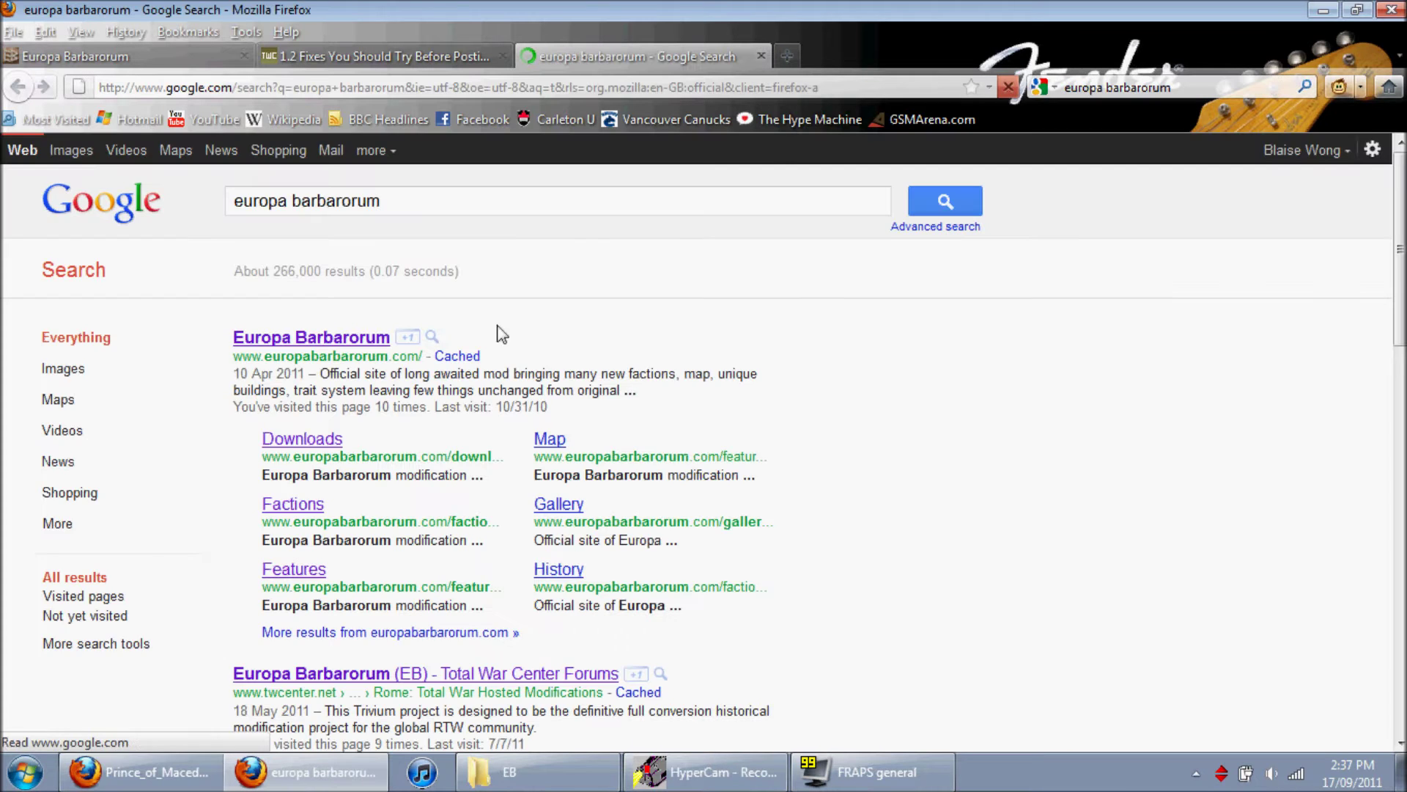
{"action": "scroll", "coordinate": [421, 473], "scroll_direction": "down", "scroll_amount": 3}
{"action": "scroll", "coordinate": [422, 473], "scroll_direction": "down", "scroll_amount": 3}
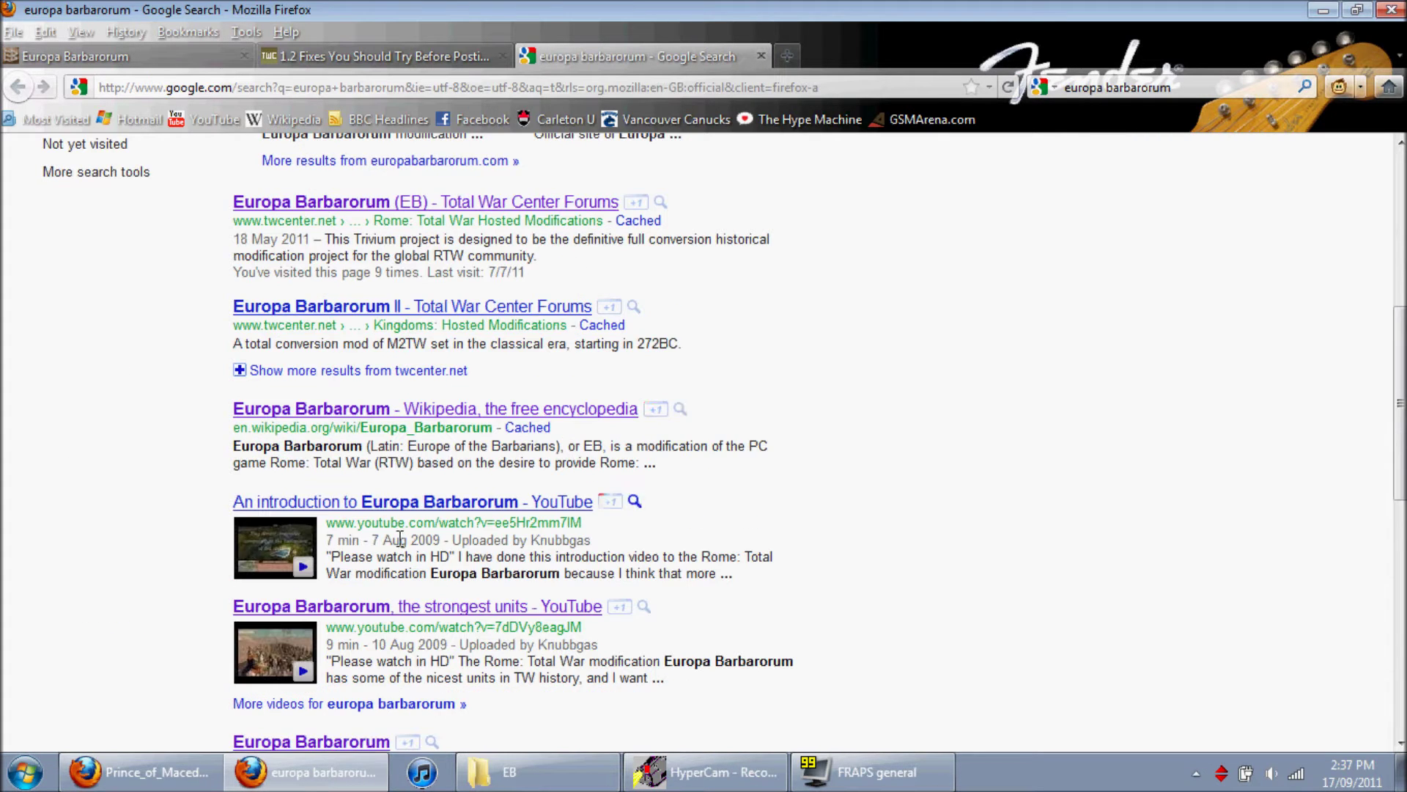
{"action": "scroll", "coordinate": [440, 470], "scroll_direction": "down", "scroll_amount": 4}
{"action": "scroll", "coordinate": [555, 429], "scroll_direction": "up", "scroll_amount": 10}
{"action": "left_click", "coordinate": [466, 205]}
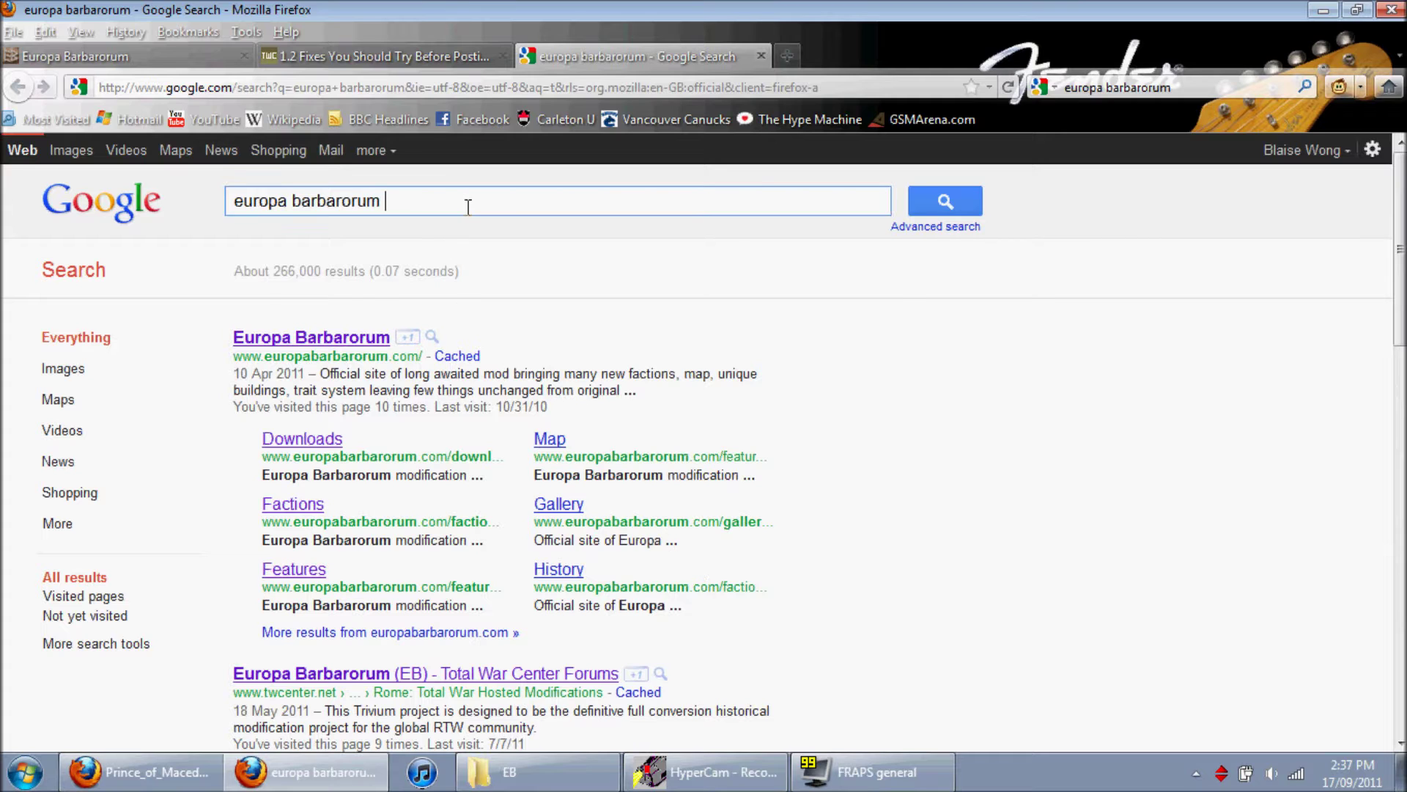
{"action": "type", "text": "faq"}
{"action": "key", "text": "Return"}
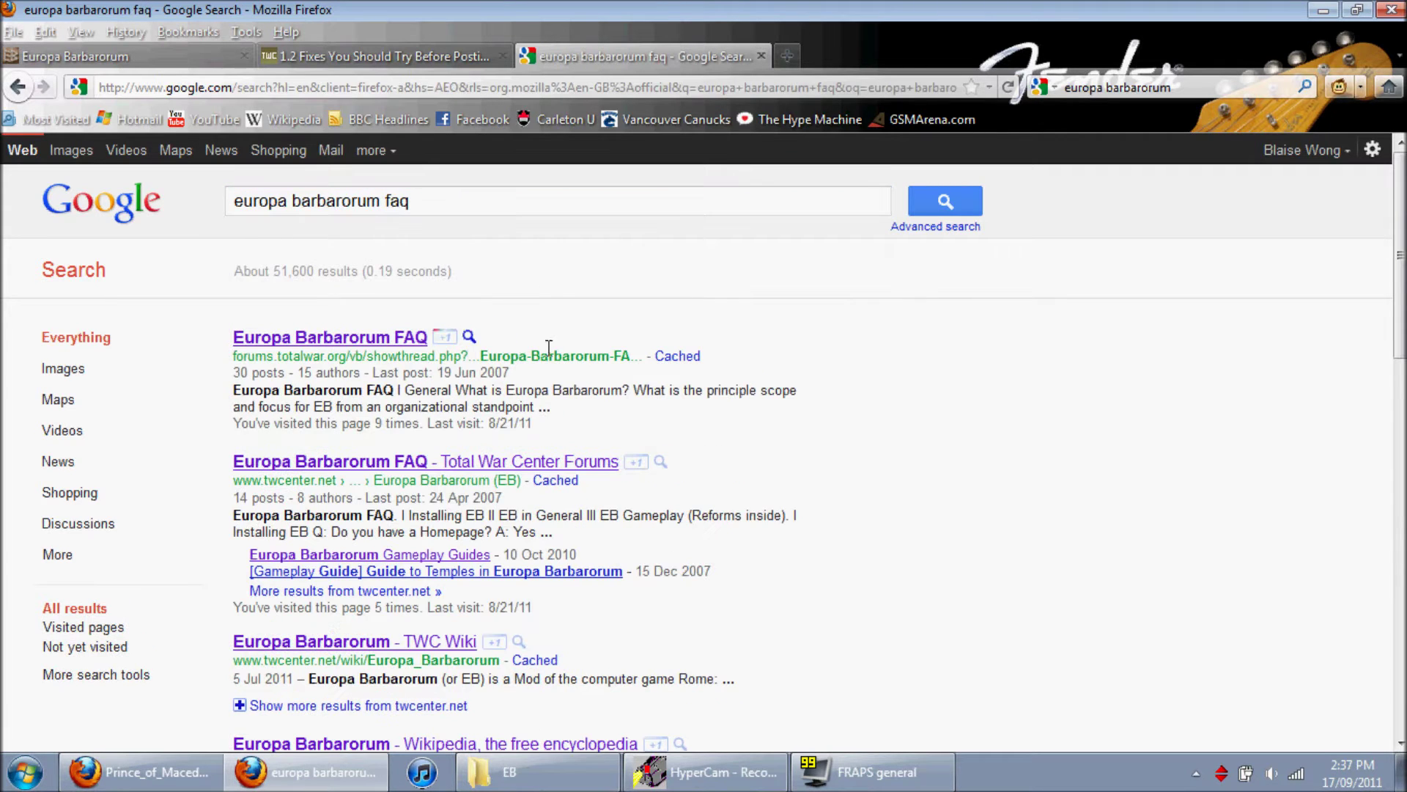
Step: Read through the Totalwar.org Europa Barbarorum FAQ thread, expanding the Polybian reforms text
{"action": "left_click", "coordinate": [398, 338]}
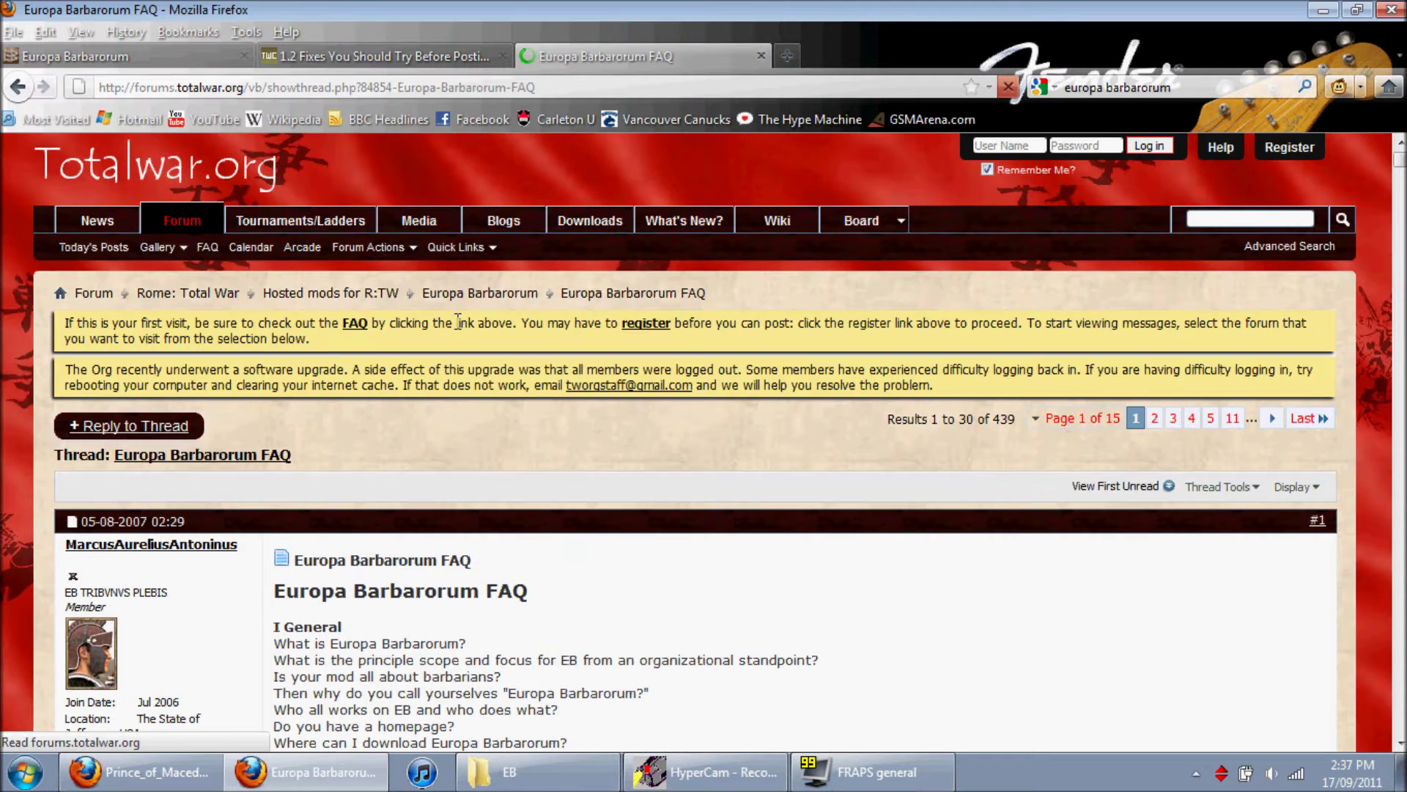
{"action": "scroll", "coordinate": [537, 519], "scroll_direction": "down", "scroll_amount": 5}
{"action": "scroll", "coordinate": [536, 519], "scroll_direction": "down", "scroll_amount": 20}
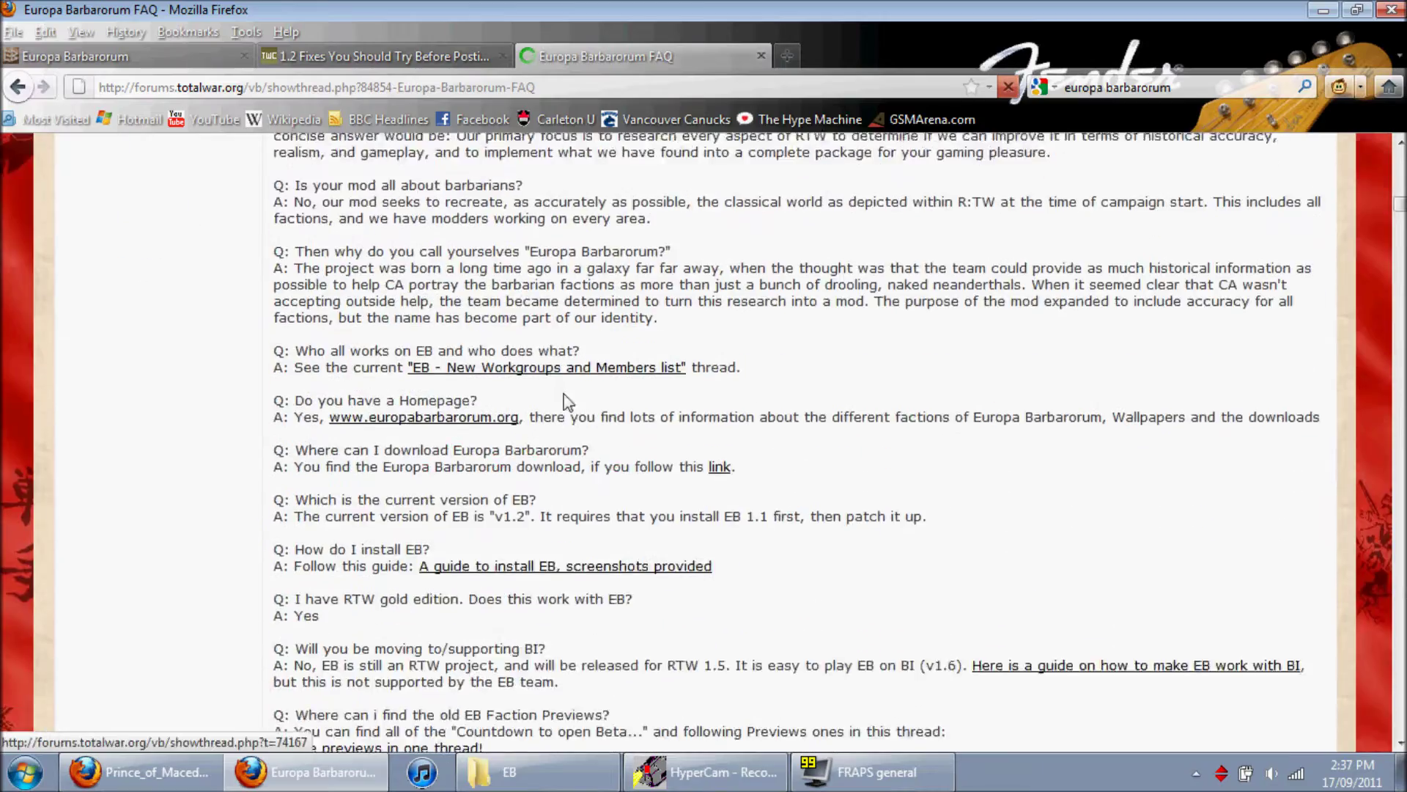
{"action": "scroll", "coordinate": [566, 375], "scroll_direction": "down", "scroll_amount": 20}
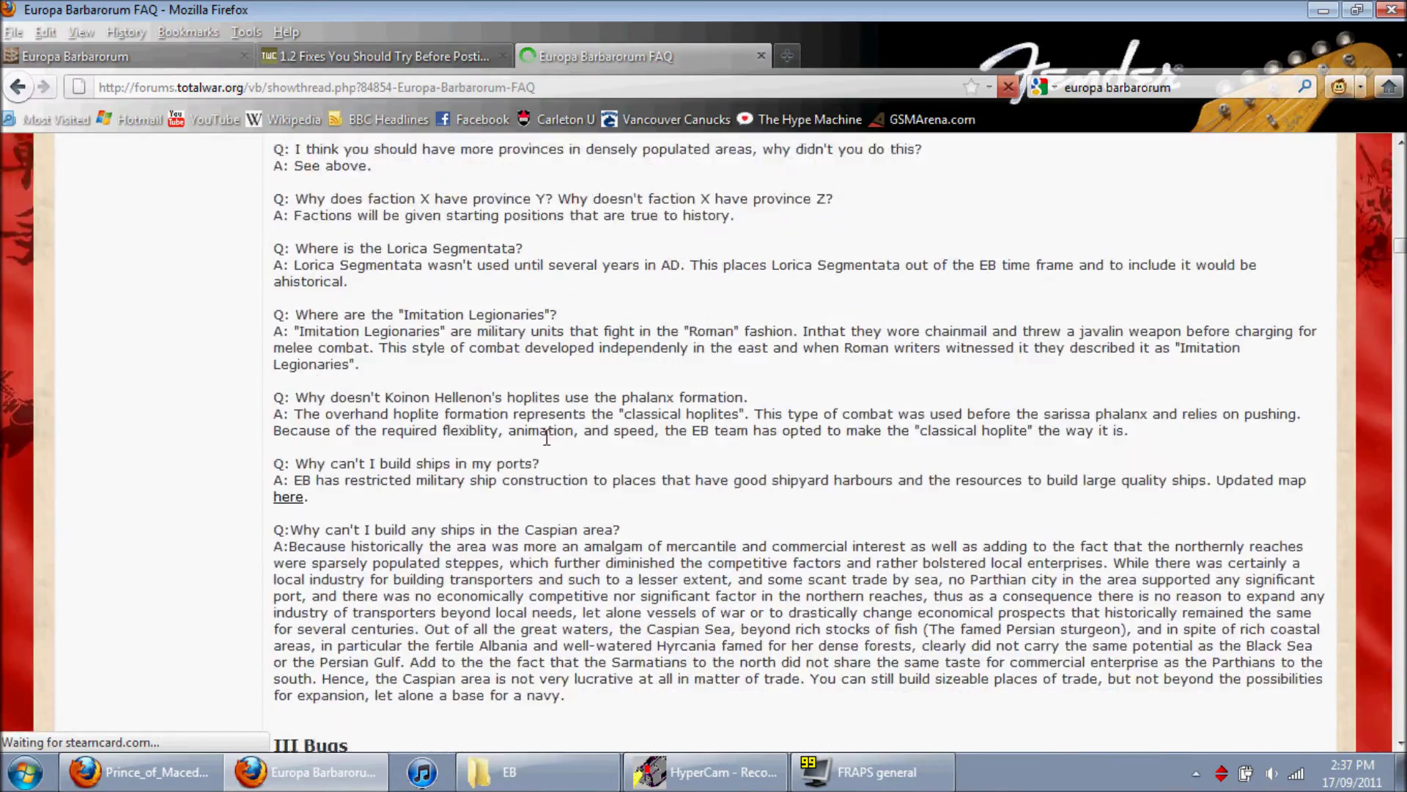
{"action": "scroll", "coordinate": [543, 242], "scroll_direction": "up", "scroll_amount": 6}
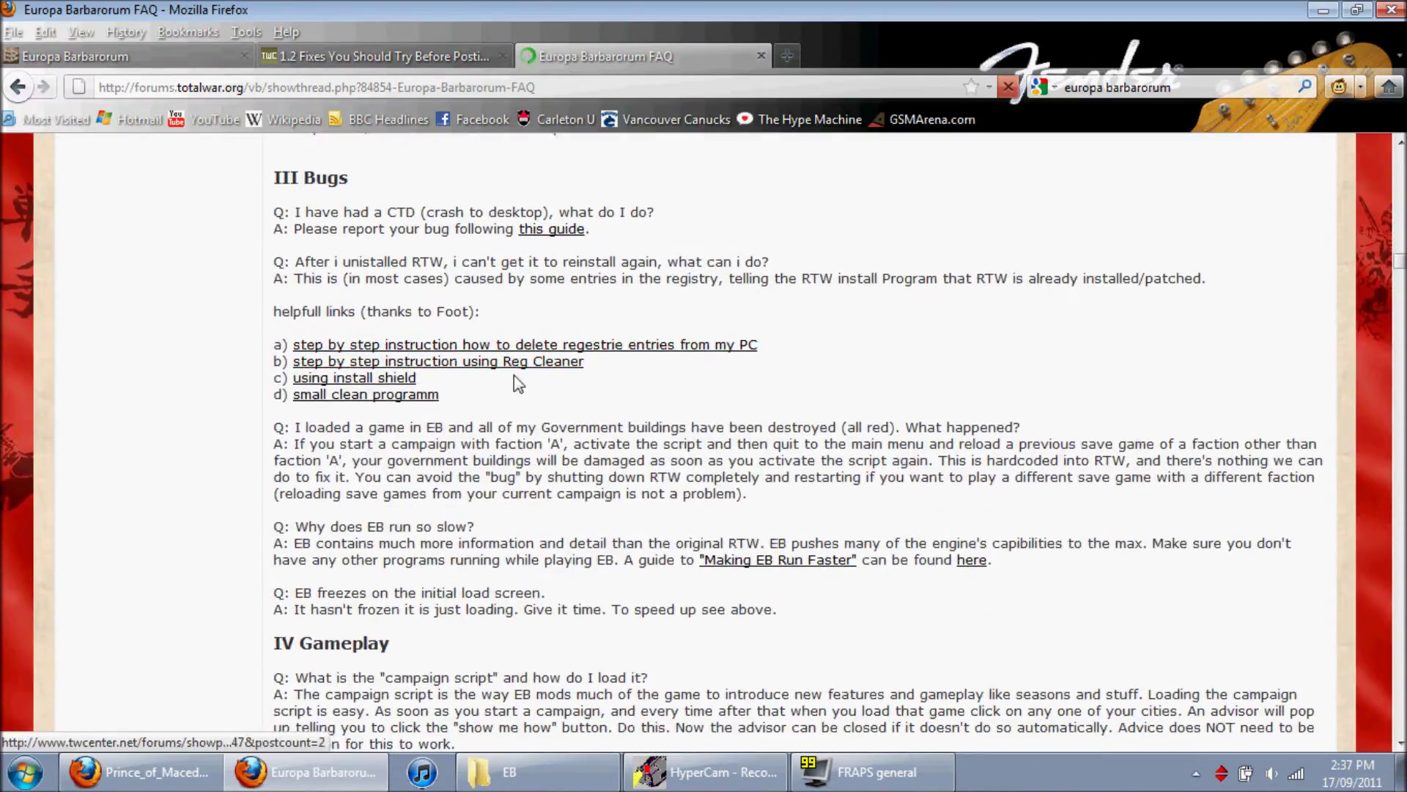
{"action": "scroll", "coordinate": [462, 363], "scroll_direction": "down", "scroll_amount": 5}
{"action": "scroll", "coordinate": [462, 363], "scroll_direction": "down", "scroll_amount": 14}
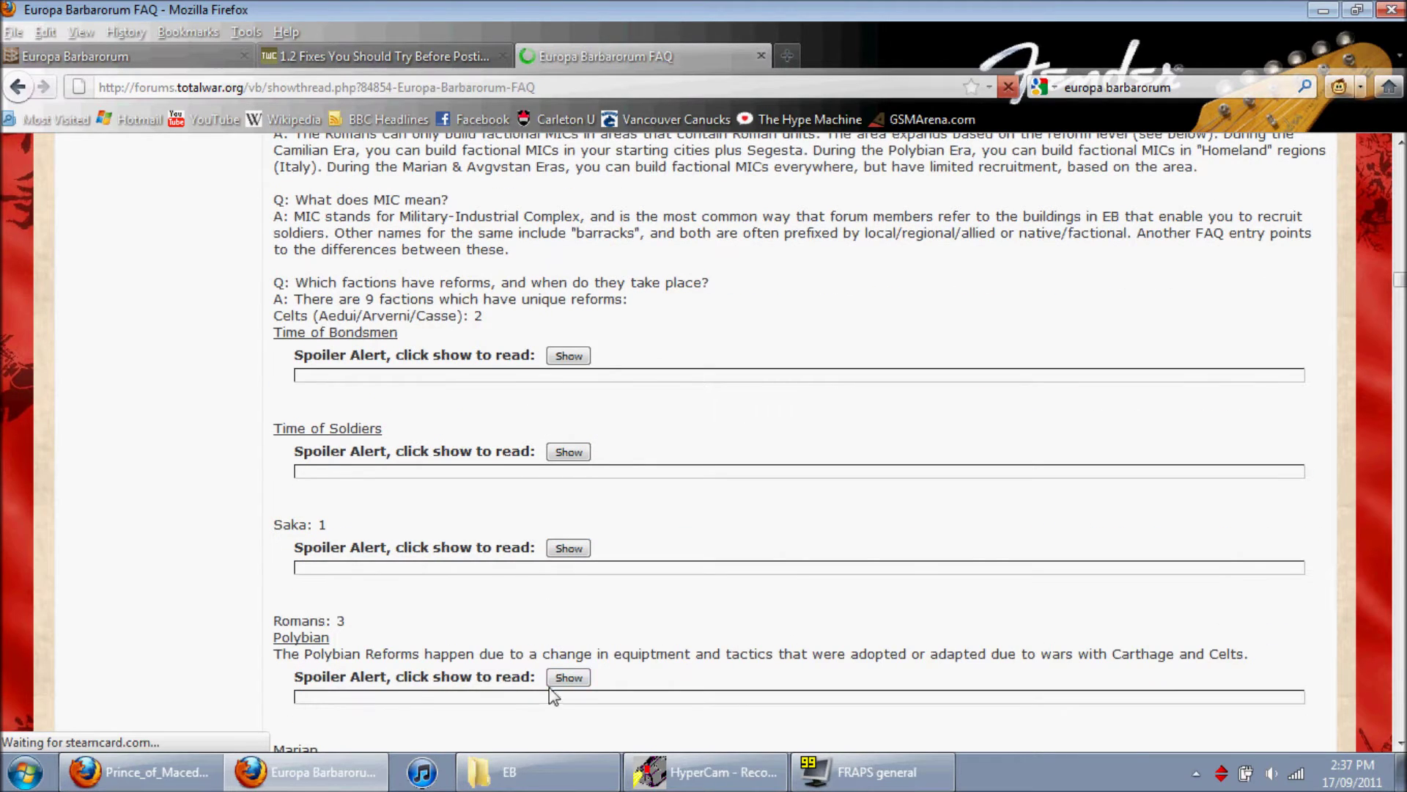
{"action": "left_click", "coordinate": [566, 678]}
Step: Start the FileFront EB1.1.exe download and confirm EB1.1.exe already sits in the EB folder
{"action": "left_click", "coordinate": [762, 56]}
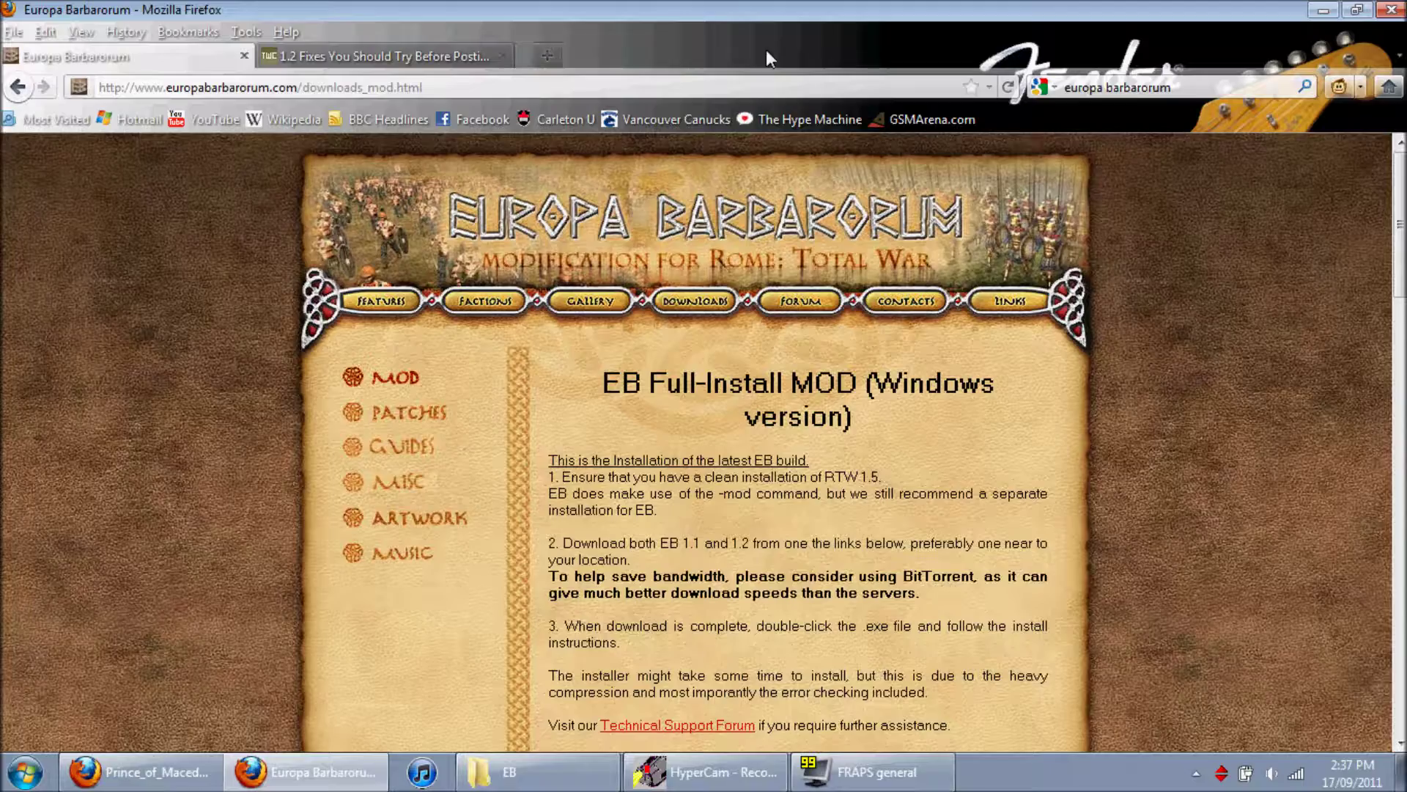
{"action": "scroll", "coordinate": [703, 440], "scroll_direction": "down", "scroll_amount": 5}
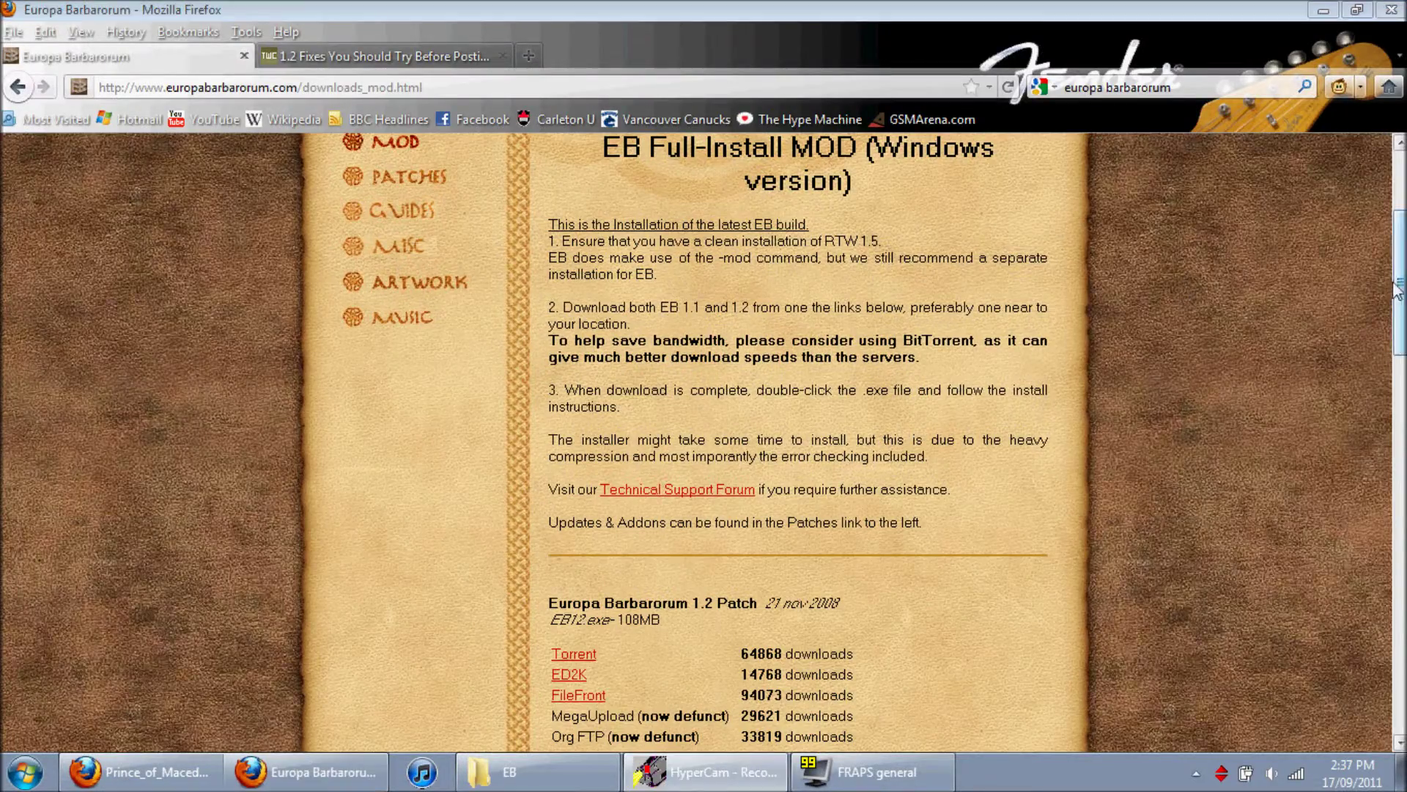
{"action": "scroll", "coordinate": [1396, 289], "scroll_direction": "down", "scroll_amount": 9}
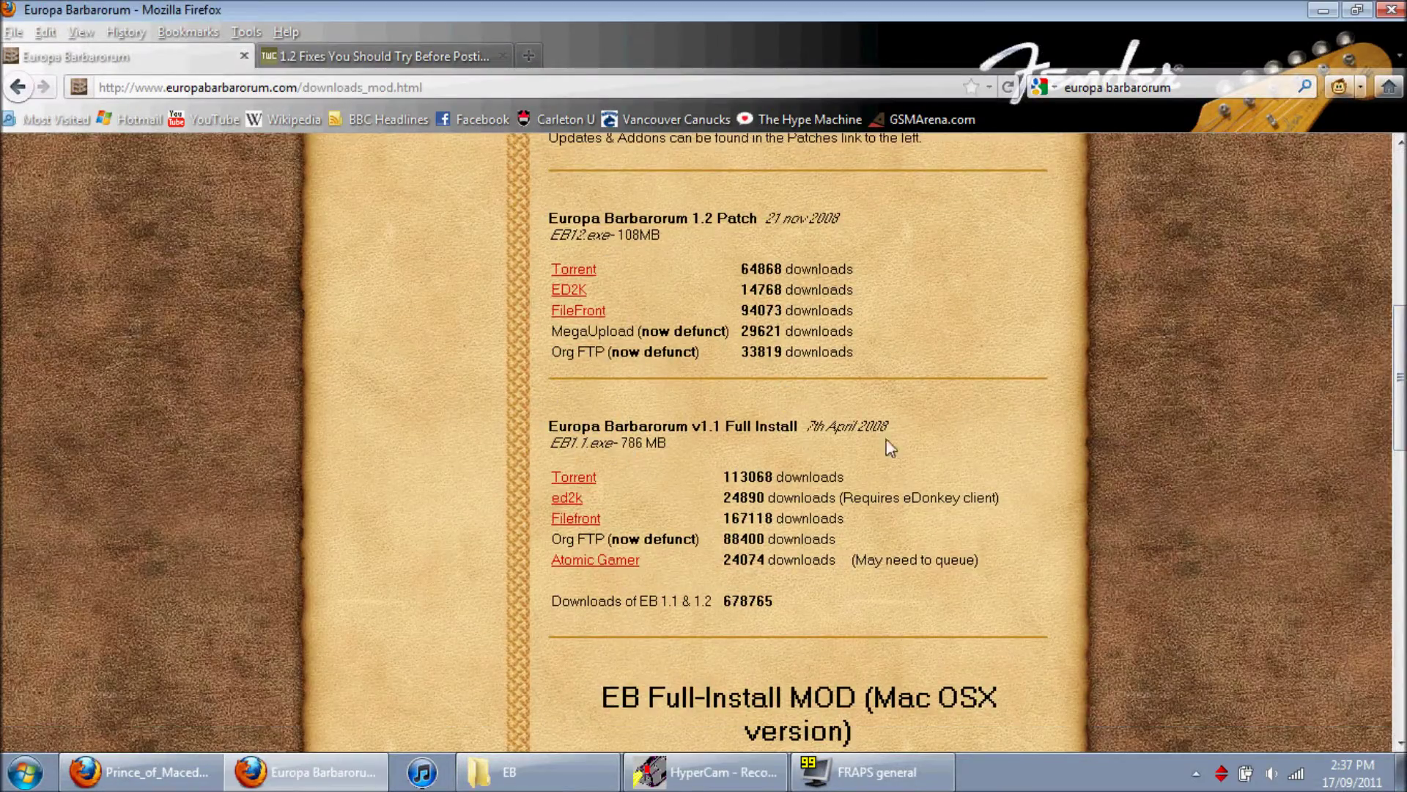
{"action": "left_click", "coordinate": [584, 520]}
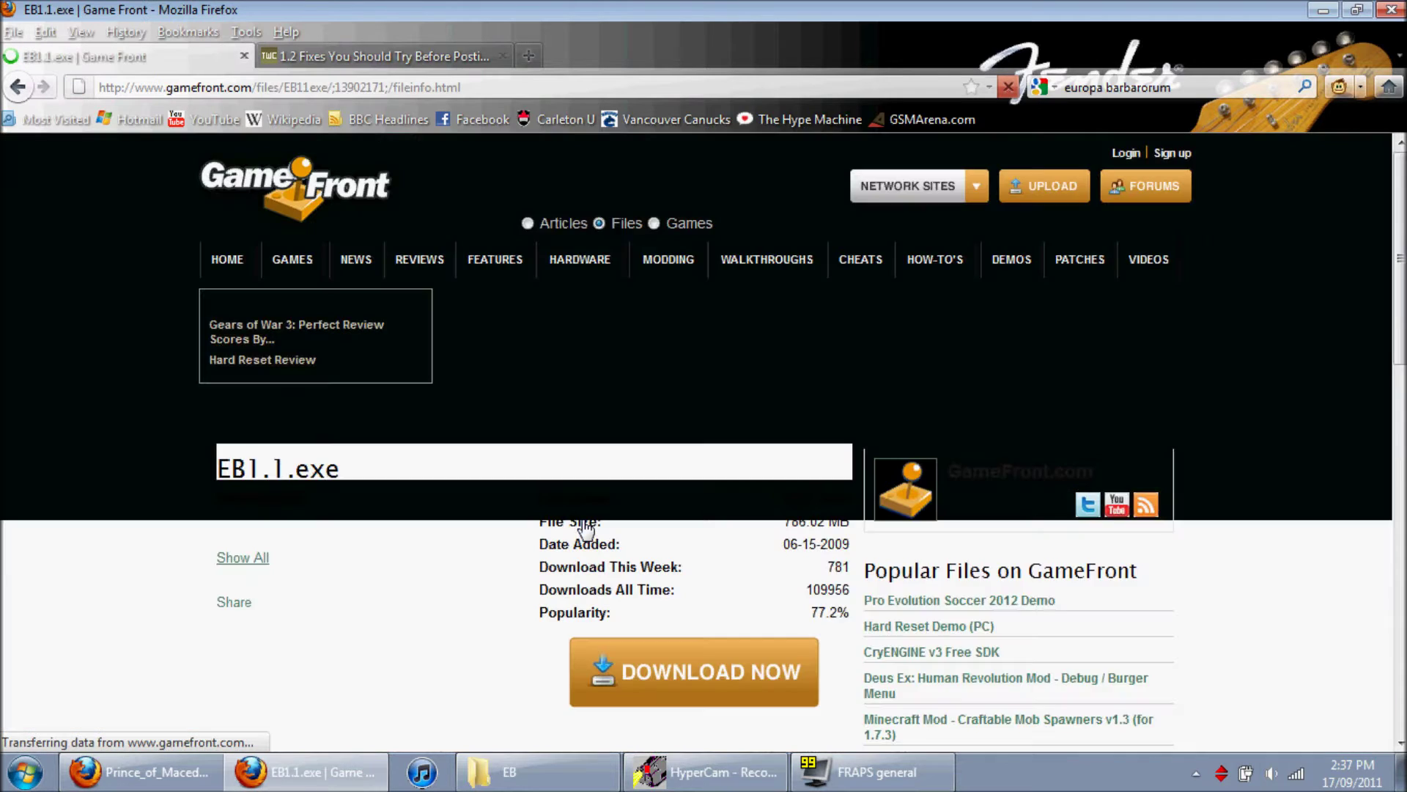
{"action": "scroll", "coordinate": [657, 628], "scroll_direction": "down", "scroll_amount": 5}
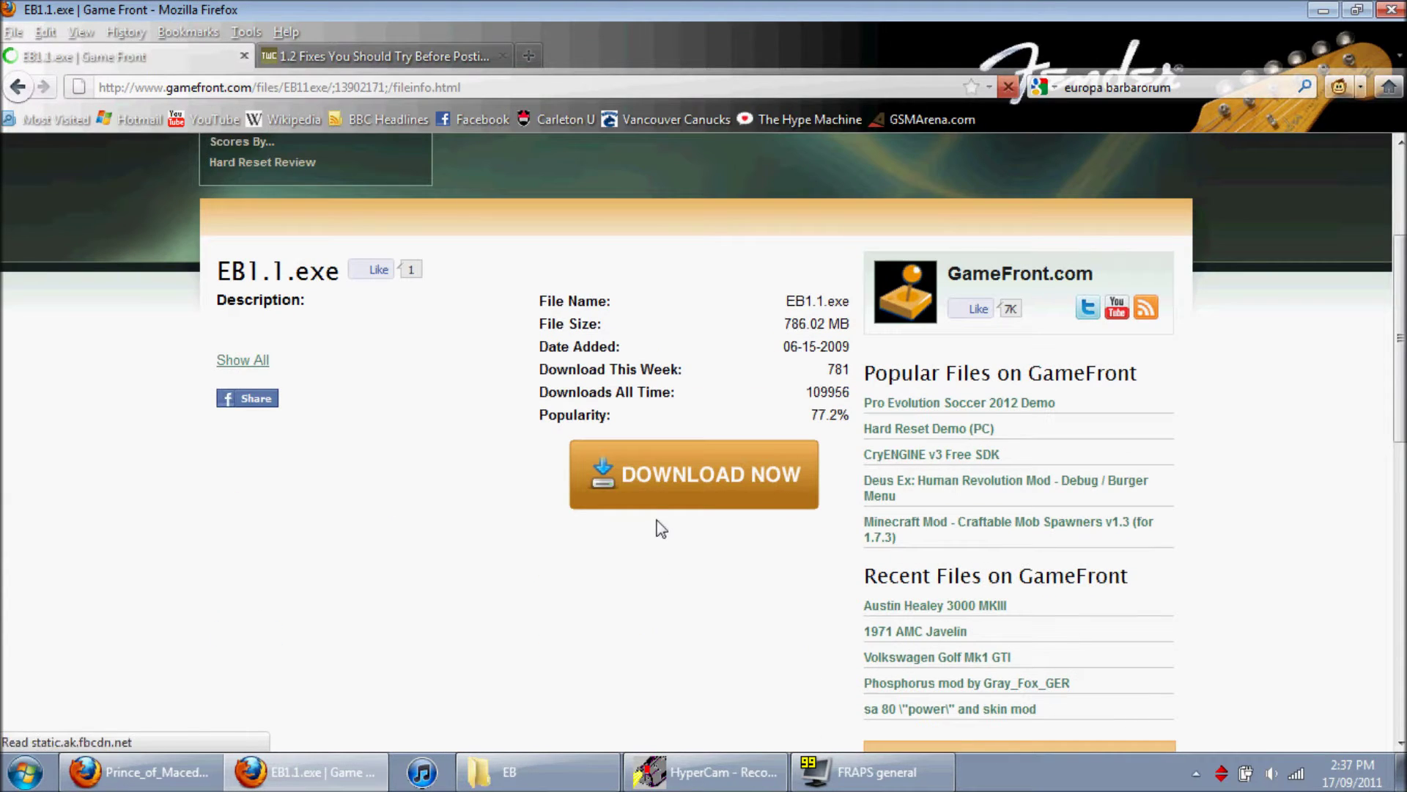
{"action": "left_click", "coordinate": [705, 483]}
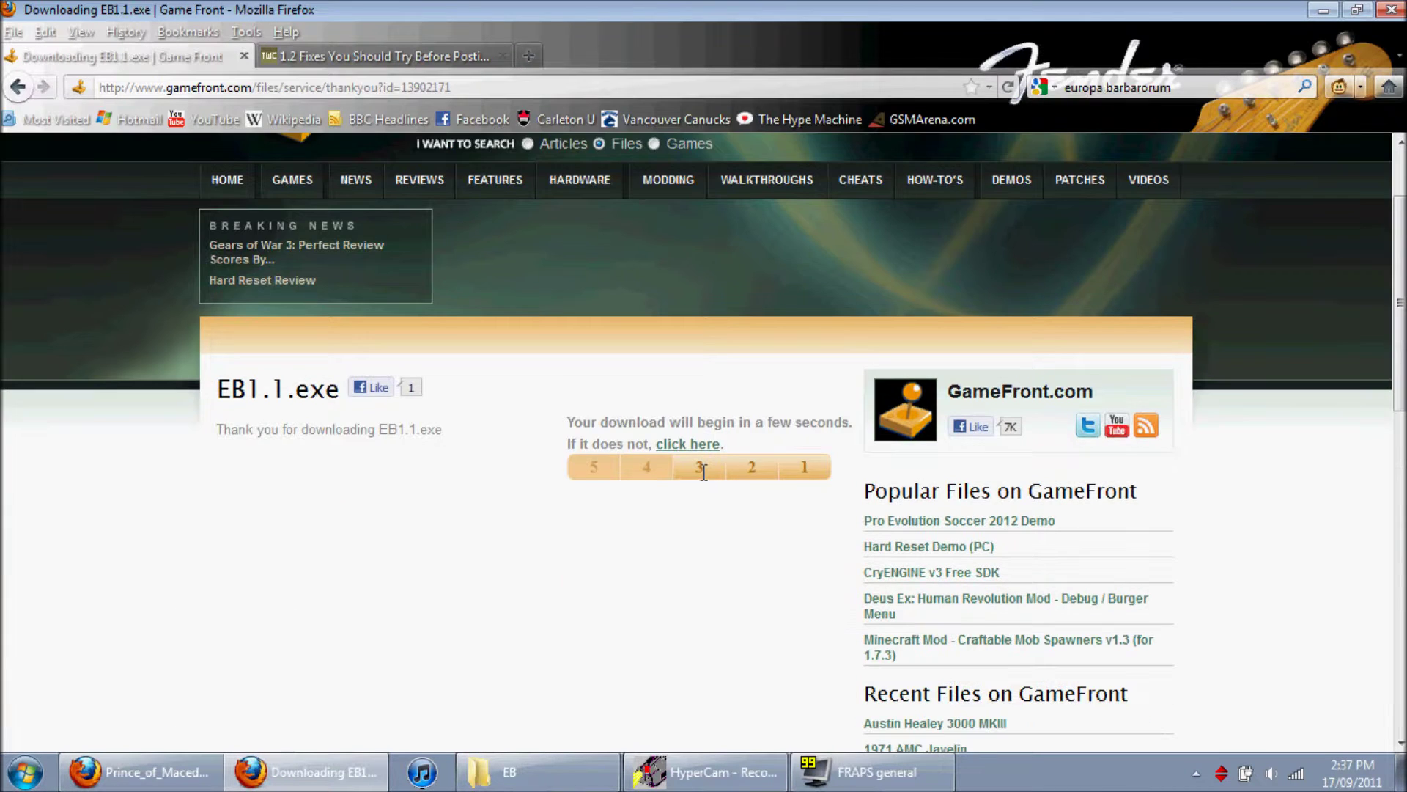
{"action": "left_click", "coordinate": [24, 87]}
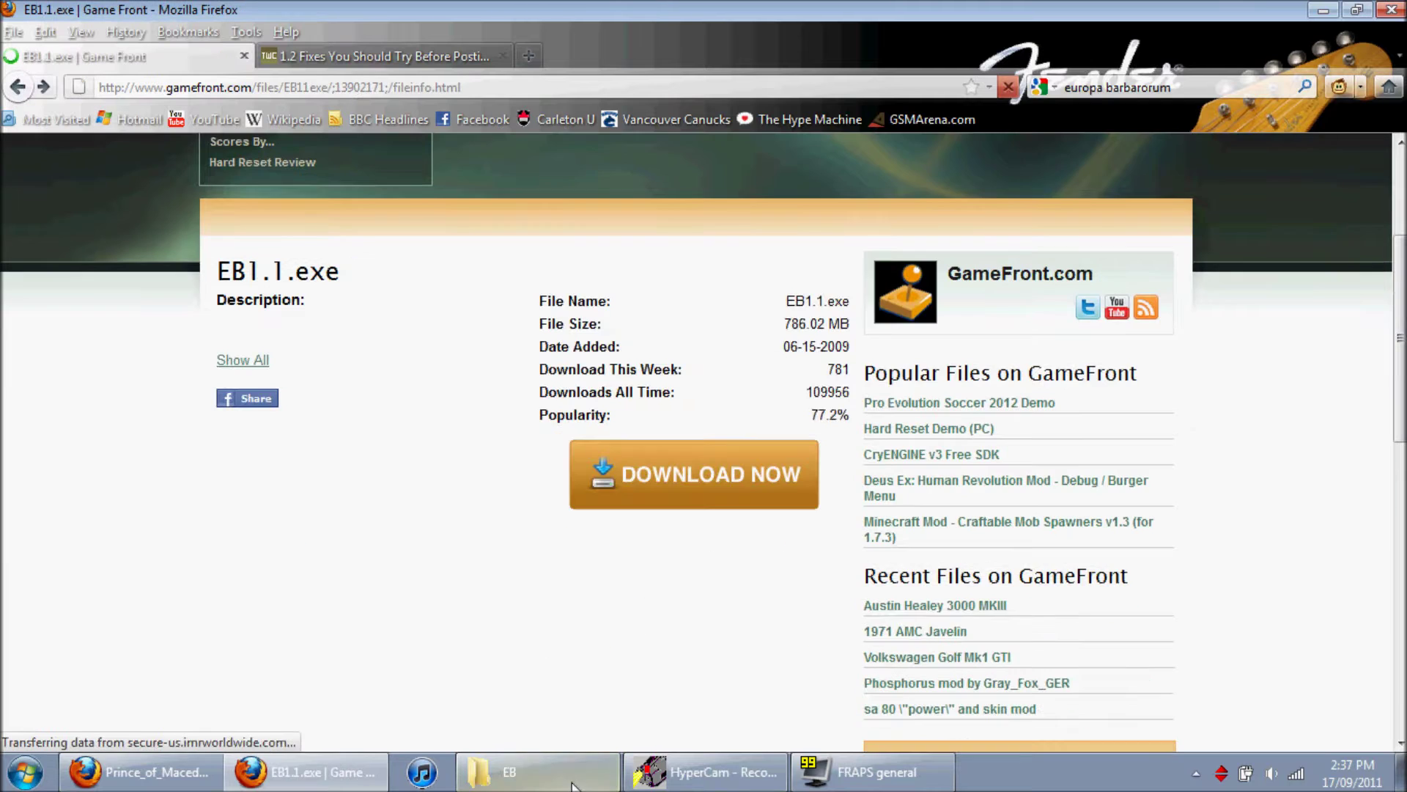
{"action": "left_click", "coordinate": [542, 771]}
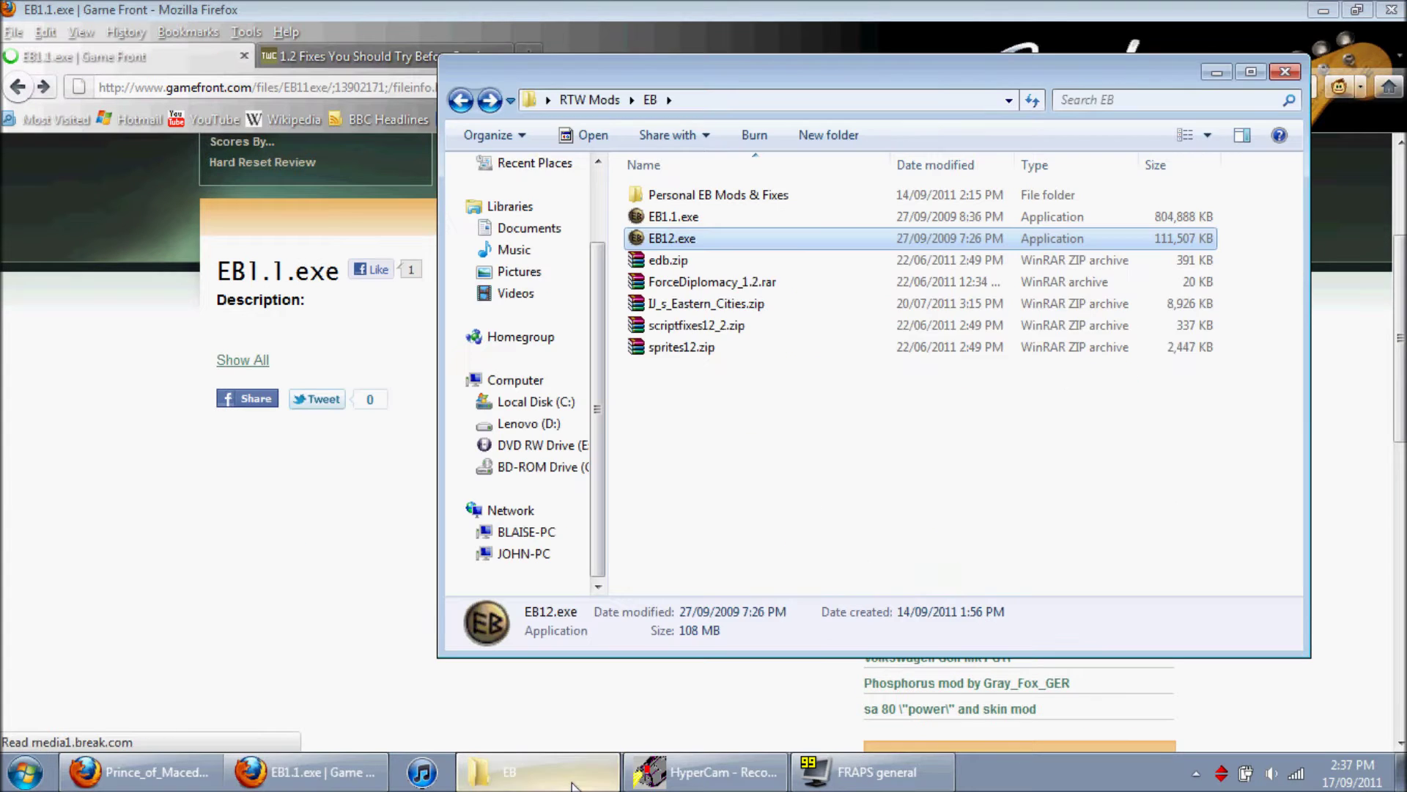
{"action": "left_click", "coordinate": [681, 218]}
{"action": "left_click", "coordinate": [396, 205]}
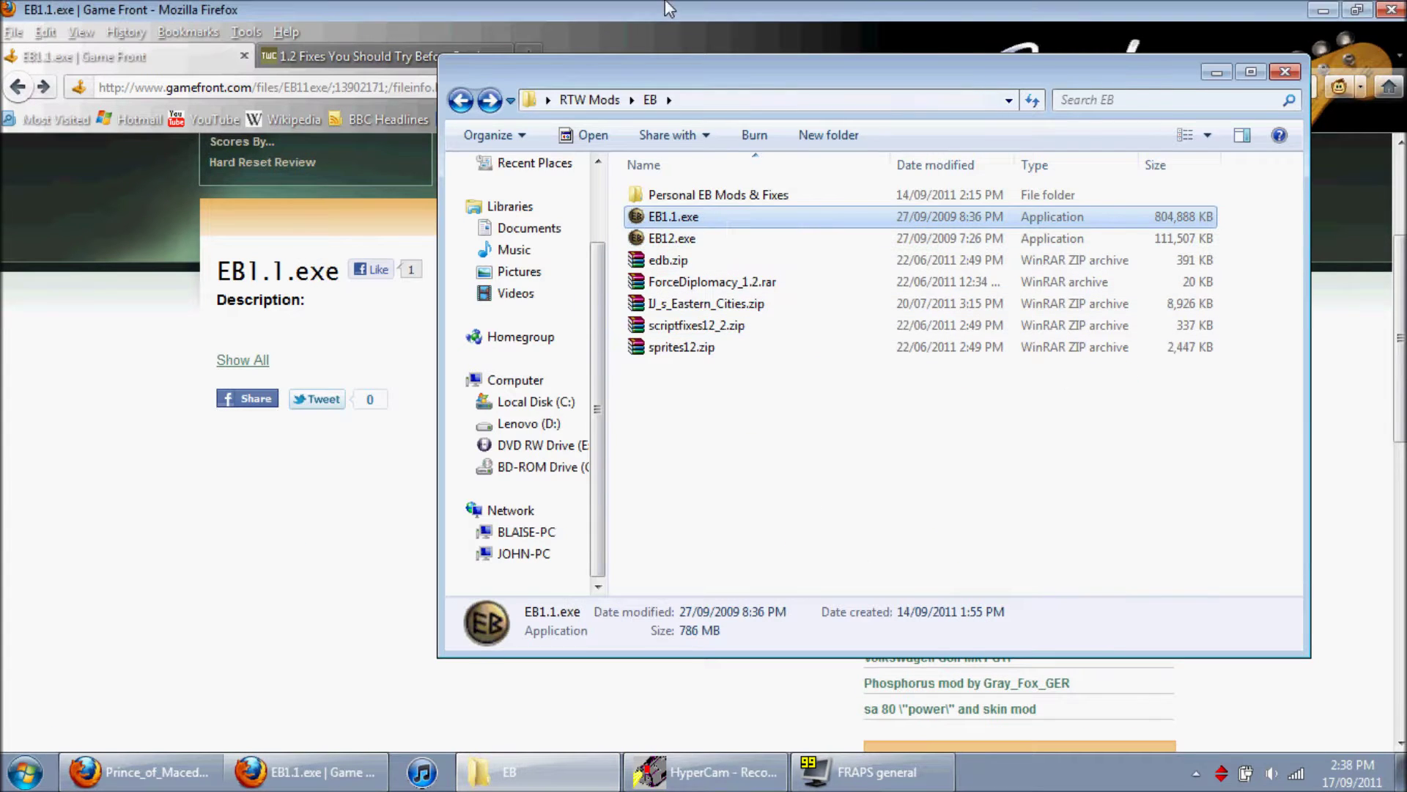
{"action": "left_click", "coordinate": [26, 88]}
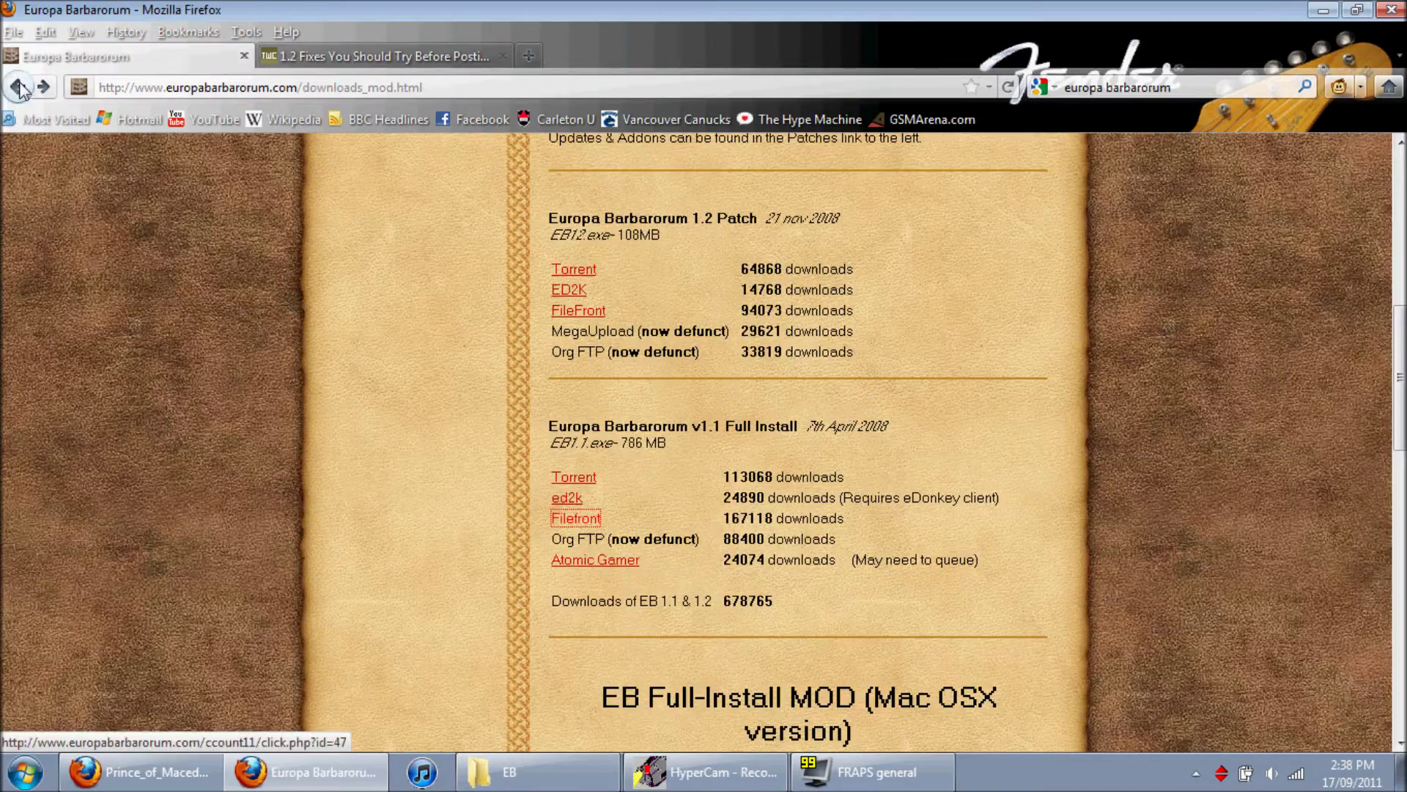
Step: Start the FileFront EB12.exe 1.2 patch download, check the EB folder, and close that tab
{"action": "scroll", "coordinate": [570, 426], "scroll_direction": "up", "scroll_amount": 3}
{"action": "scroll", "coordinate": [570, 425], "scroll_direction": "down", "scroll_amount": 2}
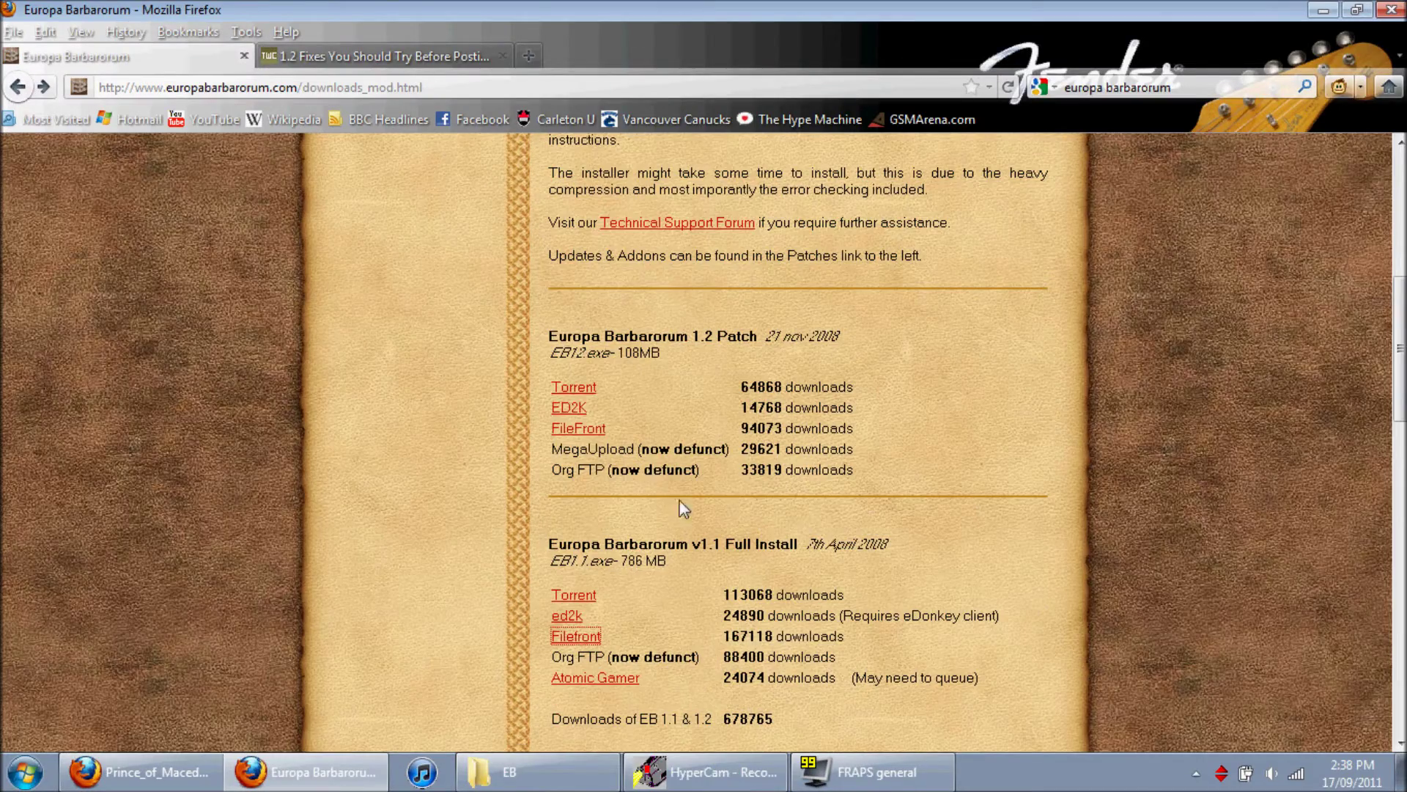
{"action": "left_click", "coordinate": [579, 433]}
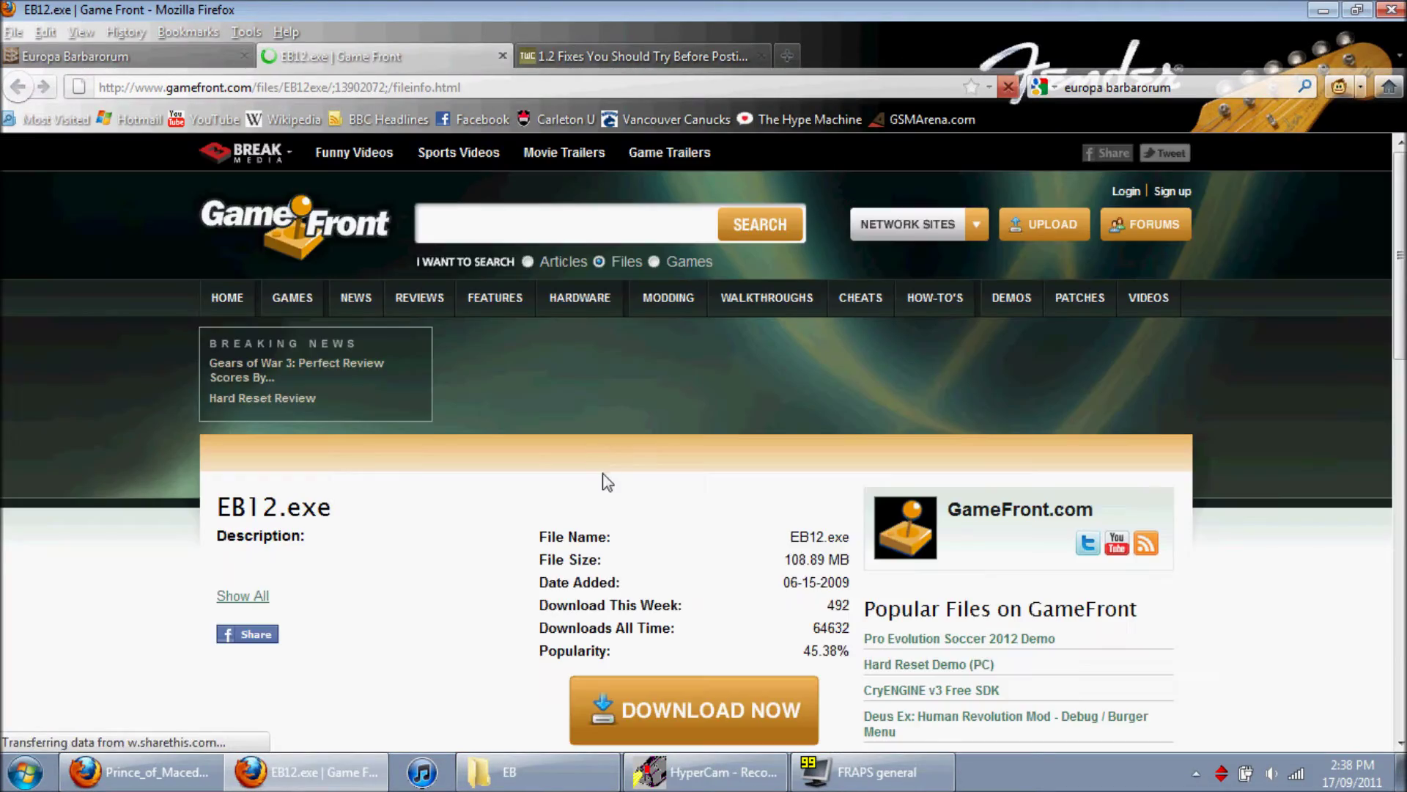
{"action": "scroll", "coordinate": [607, 482], "scroll_direction": "down", "scroll_amount": 3}
{"action": "left_click", "coordinate": [729, 584]}
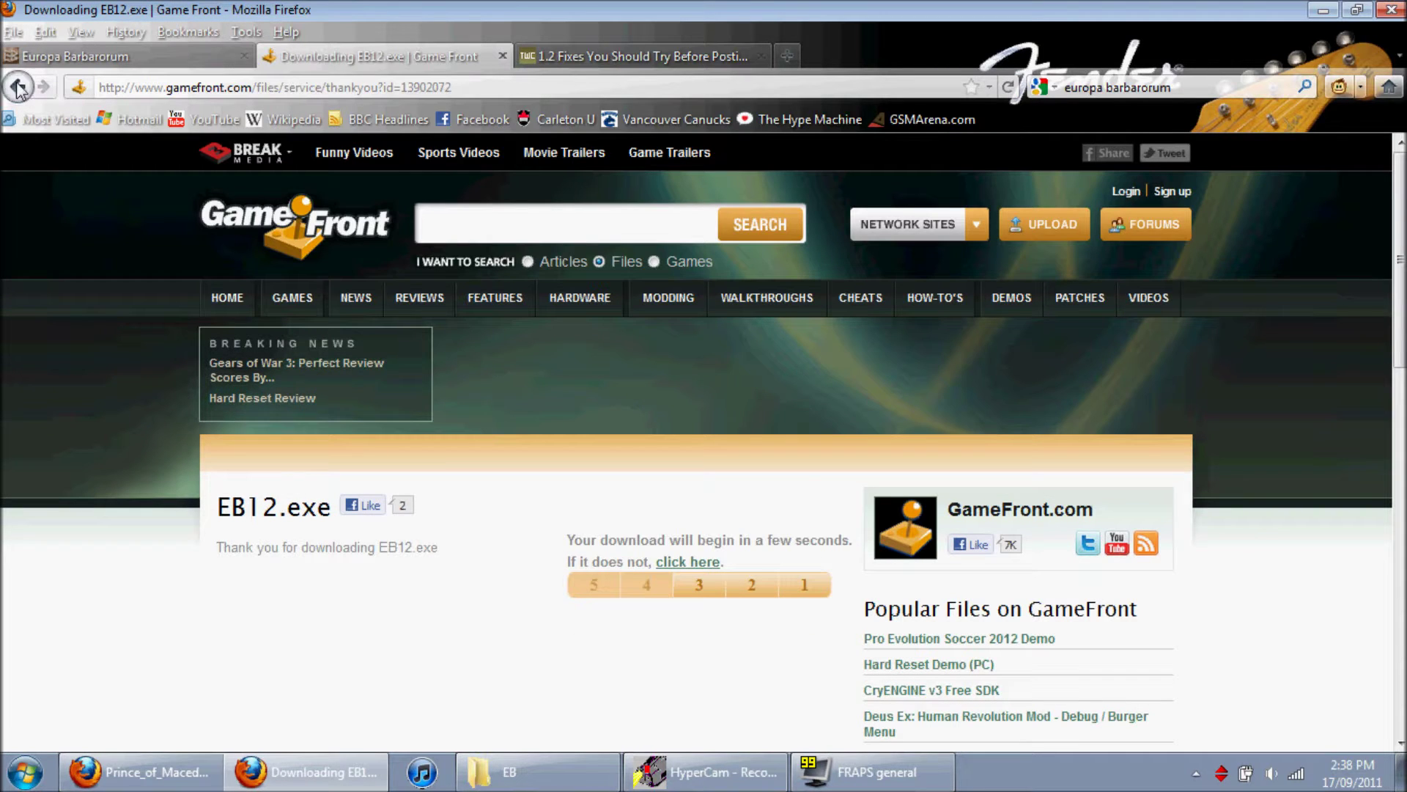
{"action": "left_click", "coordinate": [18, 88]}
{"action": "left_click", "coordinate": [513, 772]}
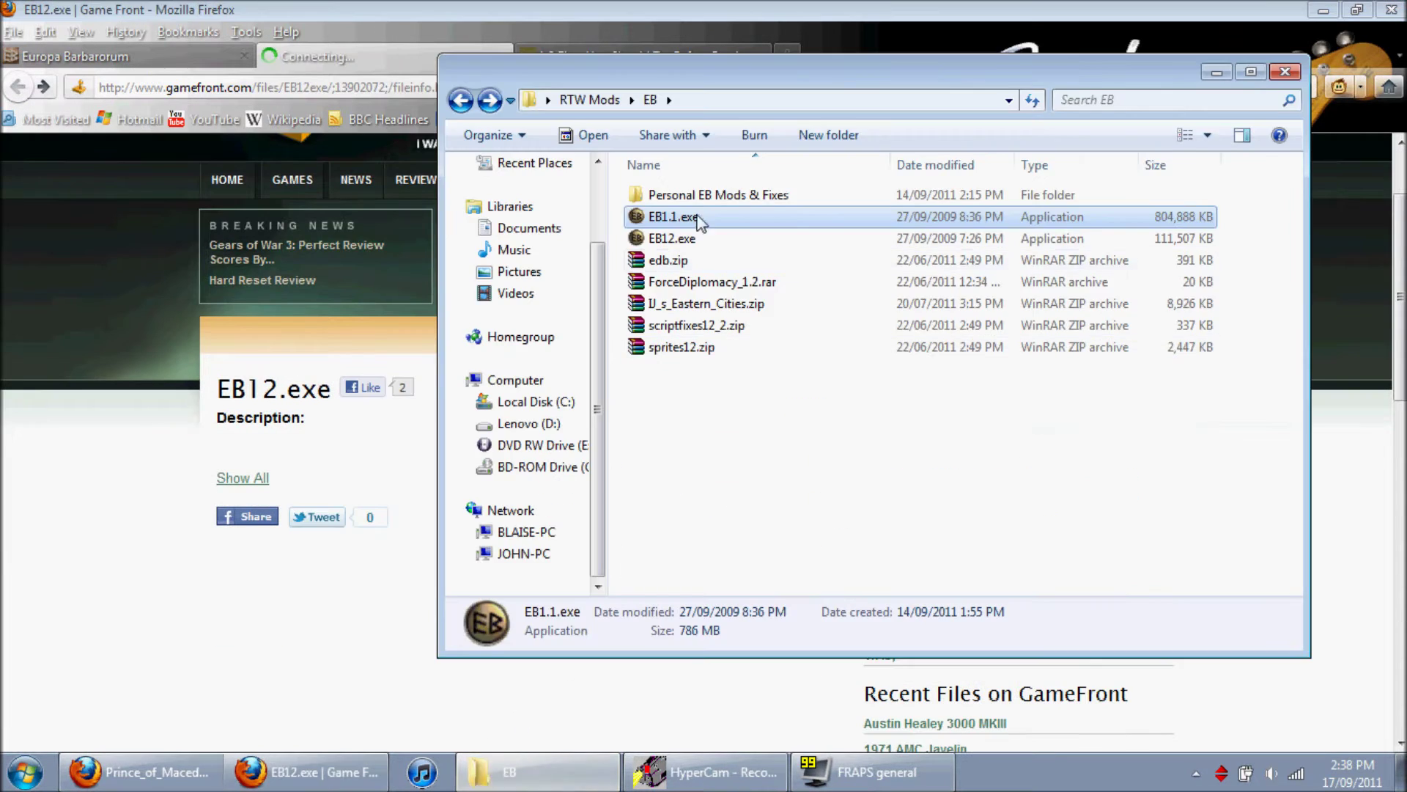
{"action": "left_click", "coordinate": [513, 50]}
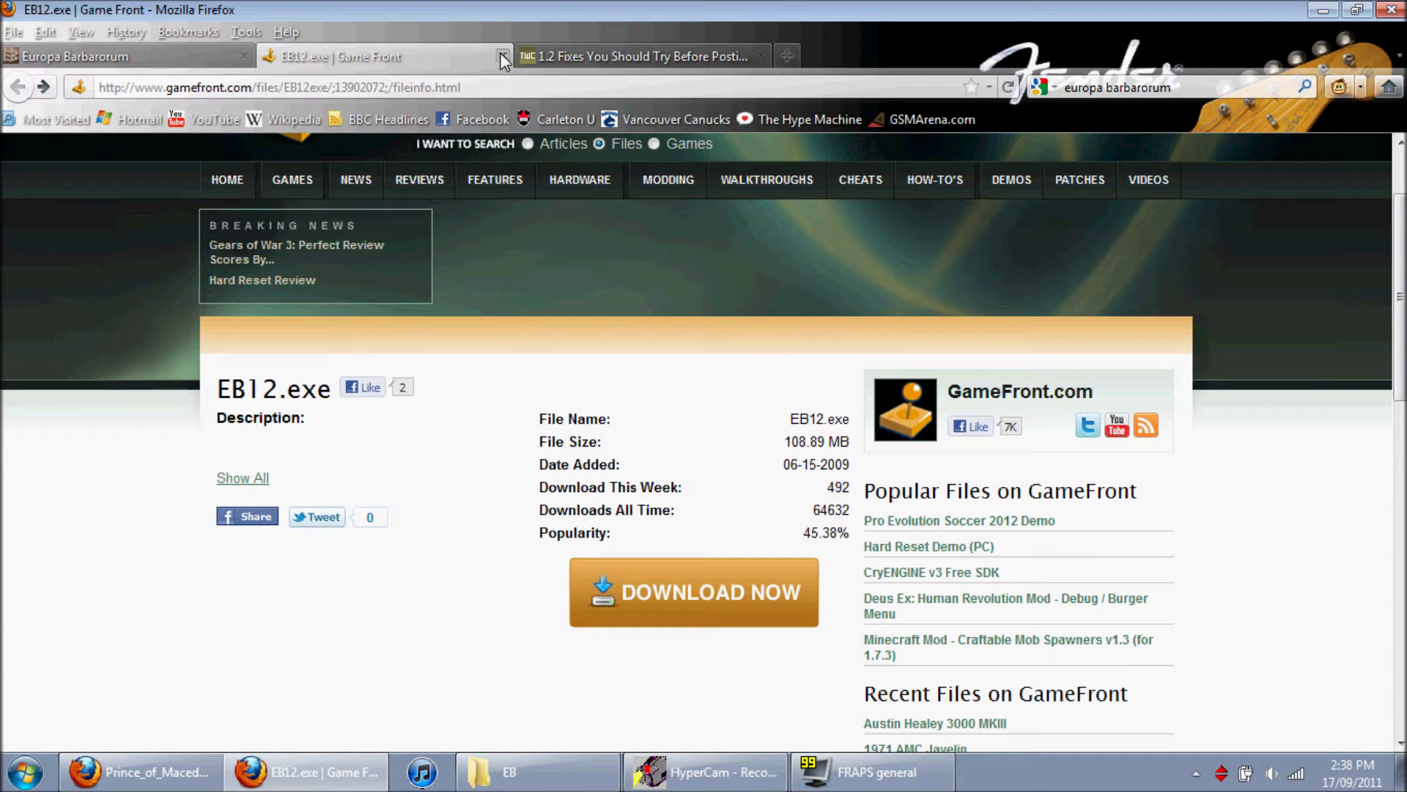
{"action": "left_click", "coordinate": [503, 58]}
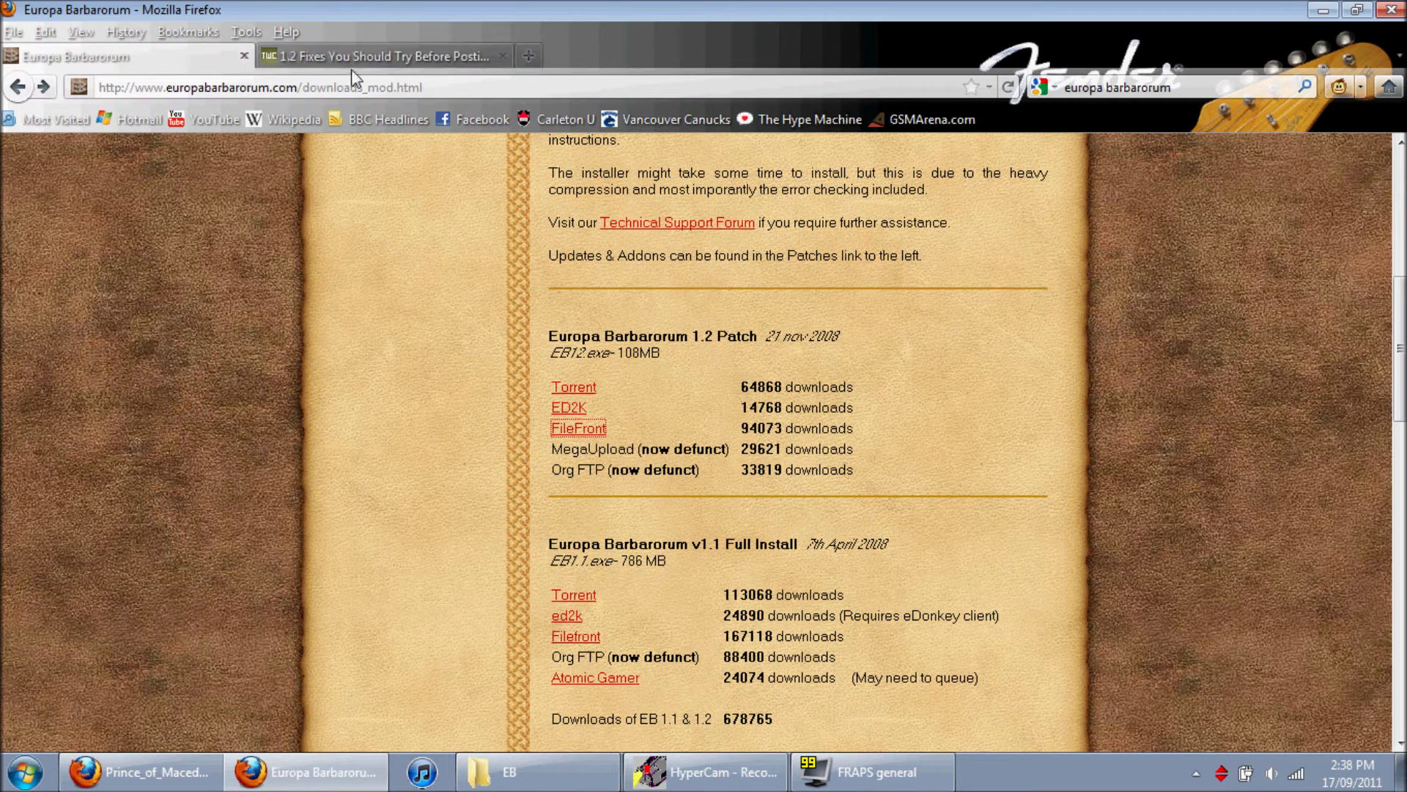
Step: Read the Missing sprites fix instructions in the TWC 1.2 Fixes thread
{"action": "left_click", "coordinate": [244, 56]}
{"action": "scroll", "coordinate": [529, 475], "scroll_direction": "down", "scroll_amount": 10}
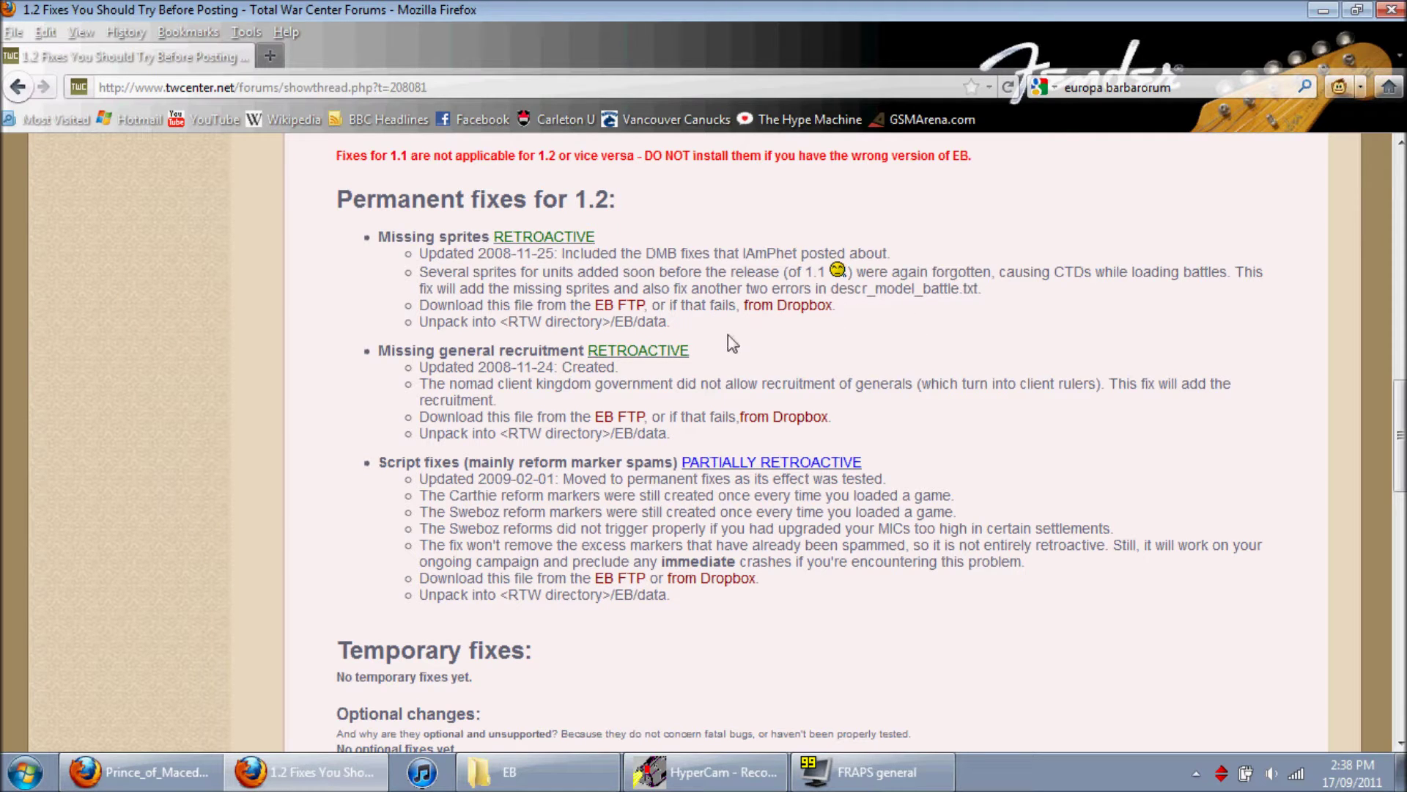
{"action": "left_click_drag", "start_coordinate": [690, 332], "coordinate": [409, 262]}
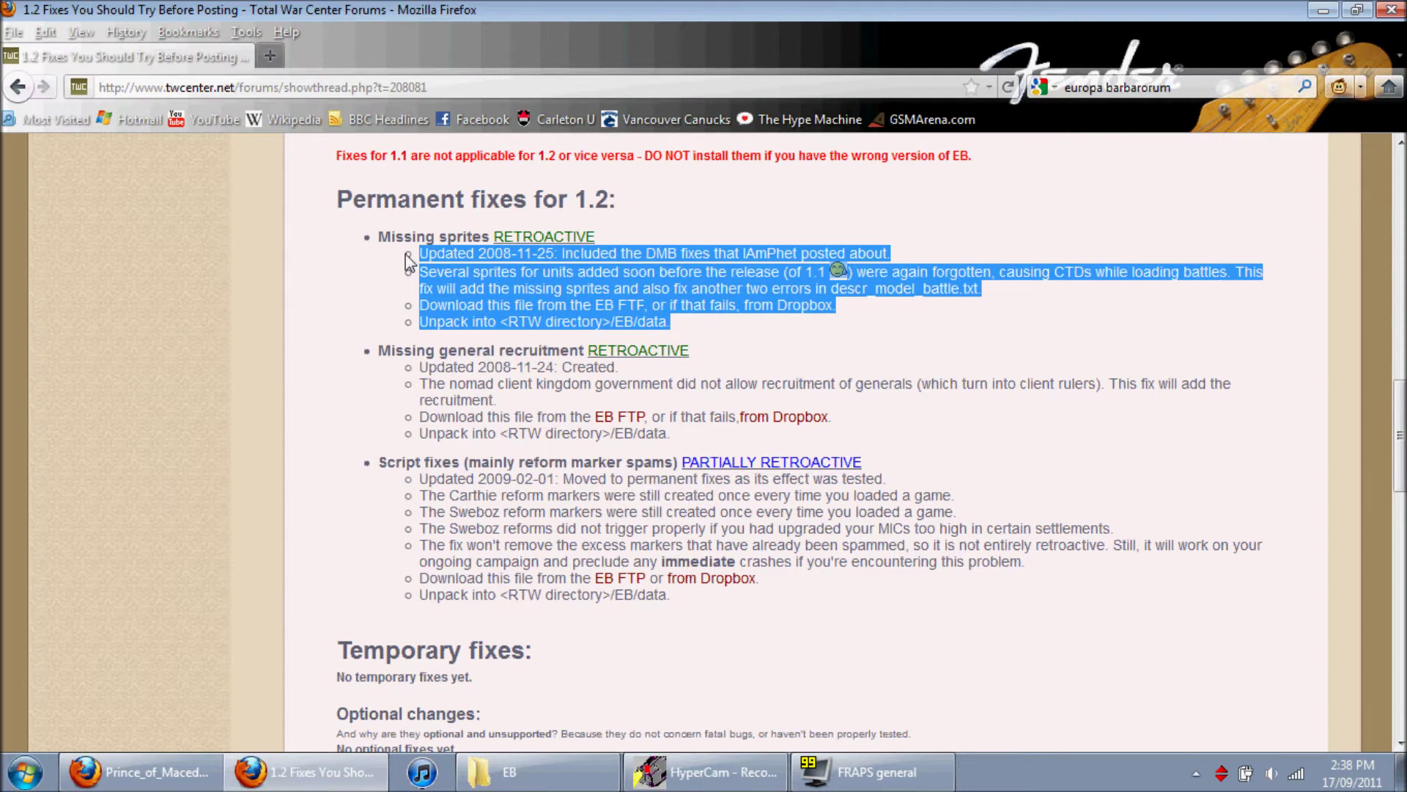
{"action": "left_click", "coordinate": [437, 260]}
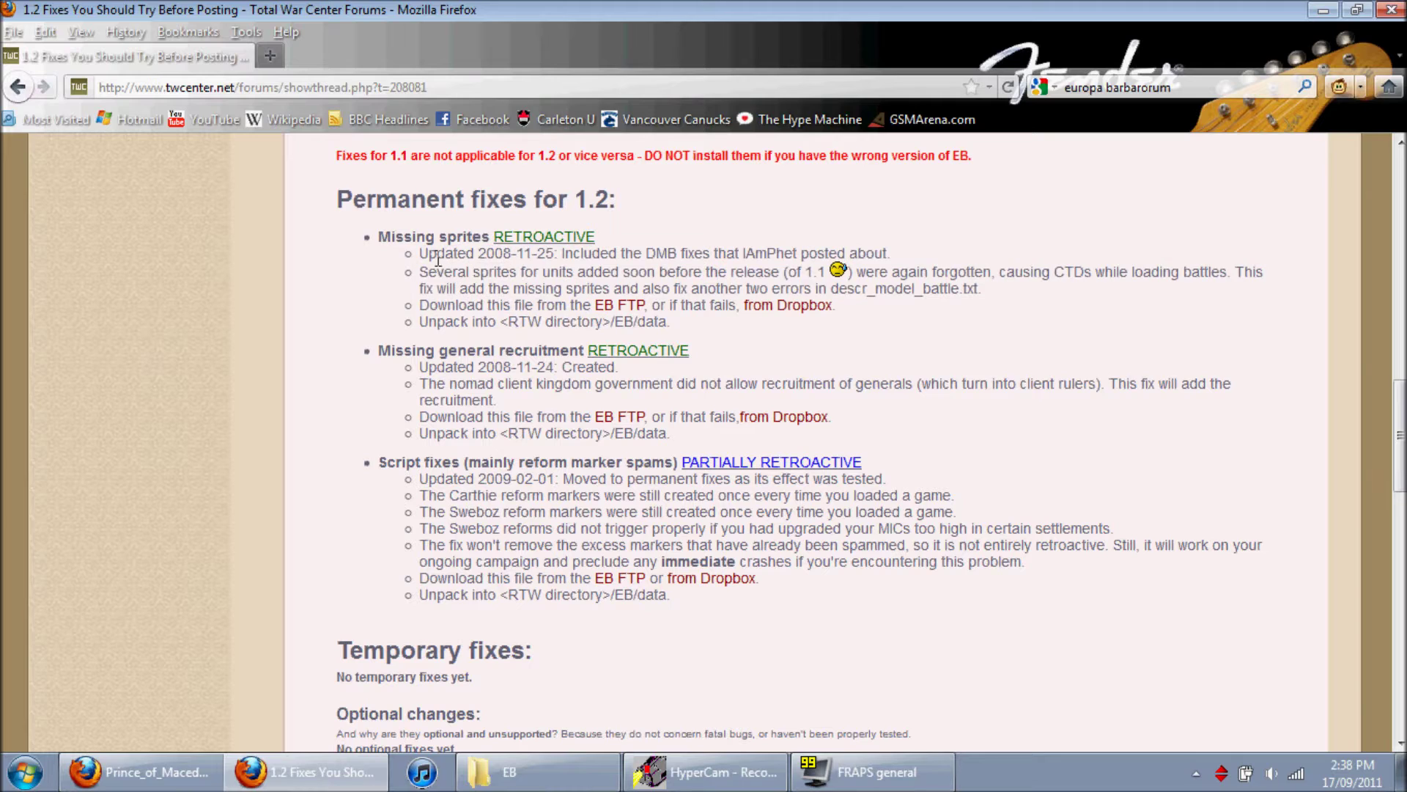
Step: Cancel the sprites12.zip download after confirming it is already in the EB folder
{"action": "left_click", "coordinate": [633, 309]}
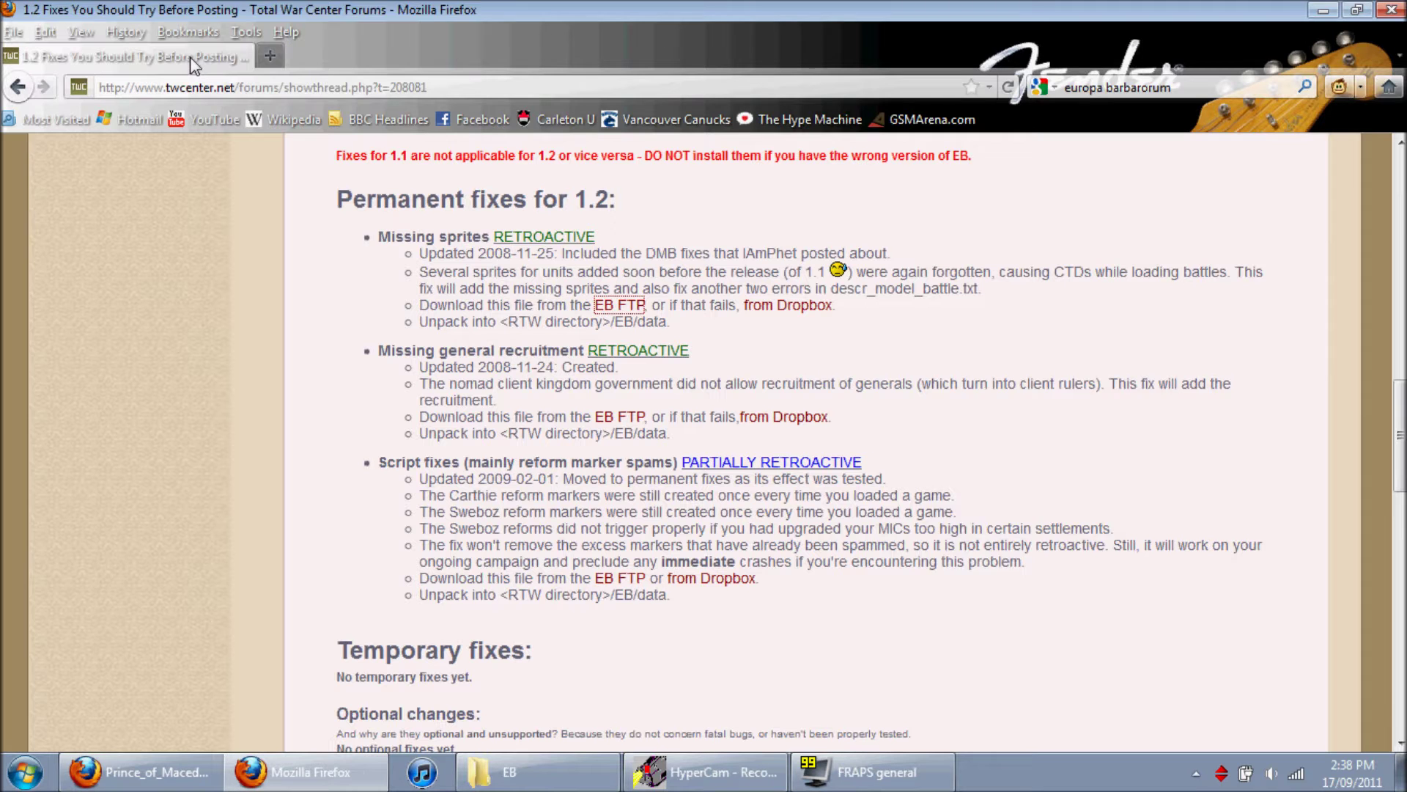
{"action": "left_click", "coordinate": [592, 758]}
{"action": "left_click", "coordinate": [696, 347]}
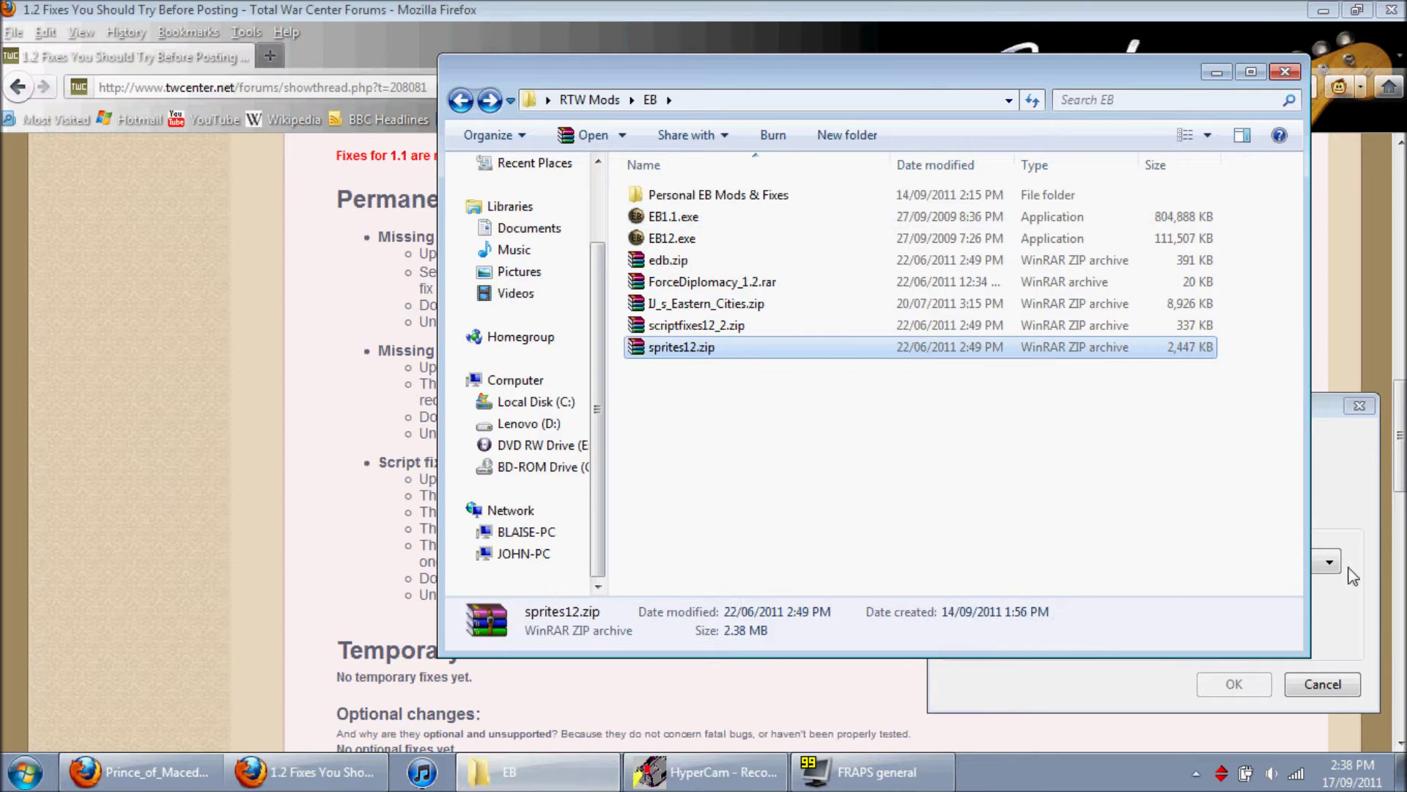
{"action": "left_click", "coordinate": [1217, 71]}
{"action": "left_click", "coordinate": [1326, 689]}
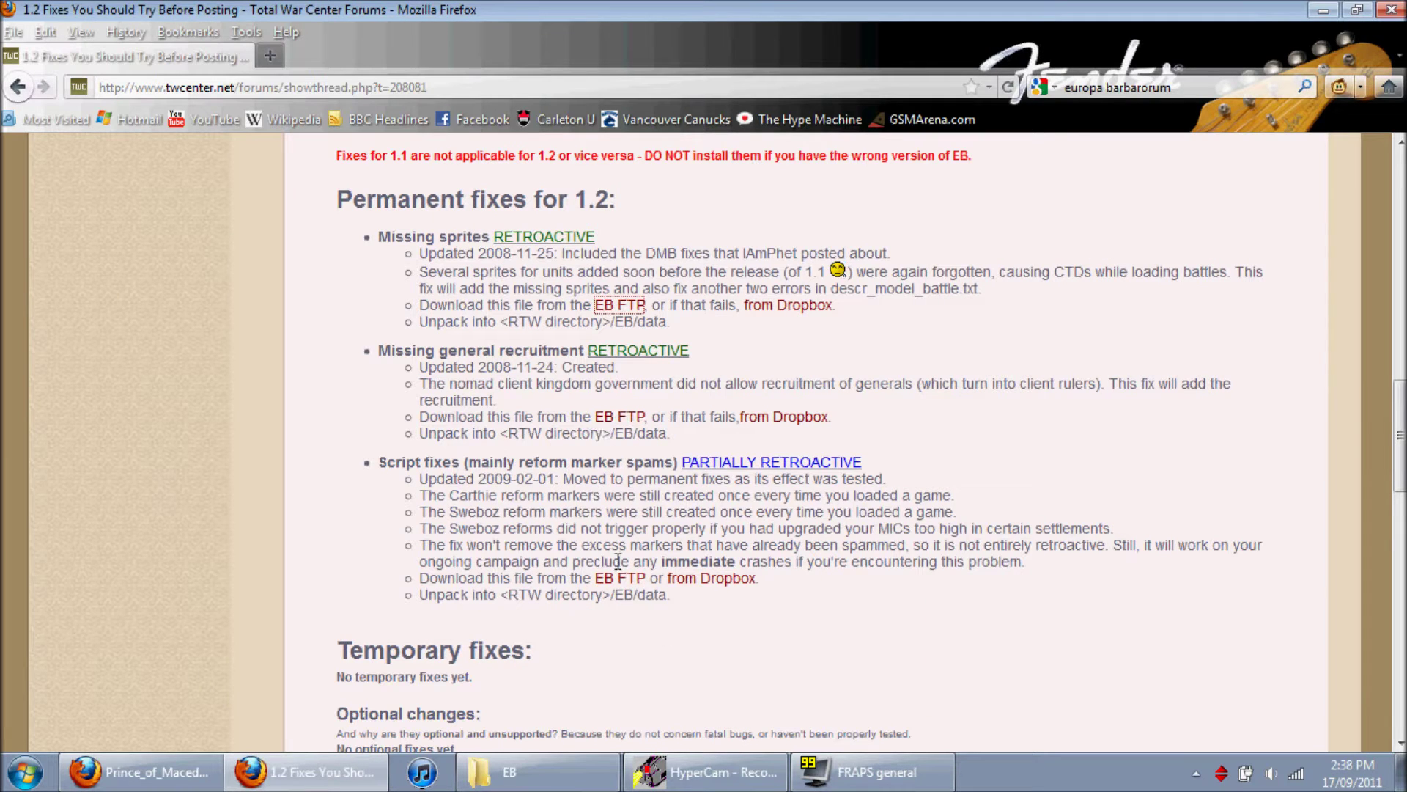
Step: Check edb.zip, scriptfixes12_2.zip, ForceDiplomacy_1.2.rar and IJ_s_Eastern_Cities.zip in the EB folder
{"action": "left_click", "coordinate": [538, 771]}
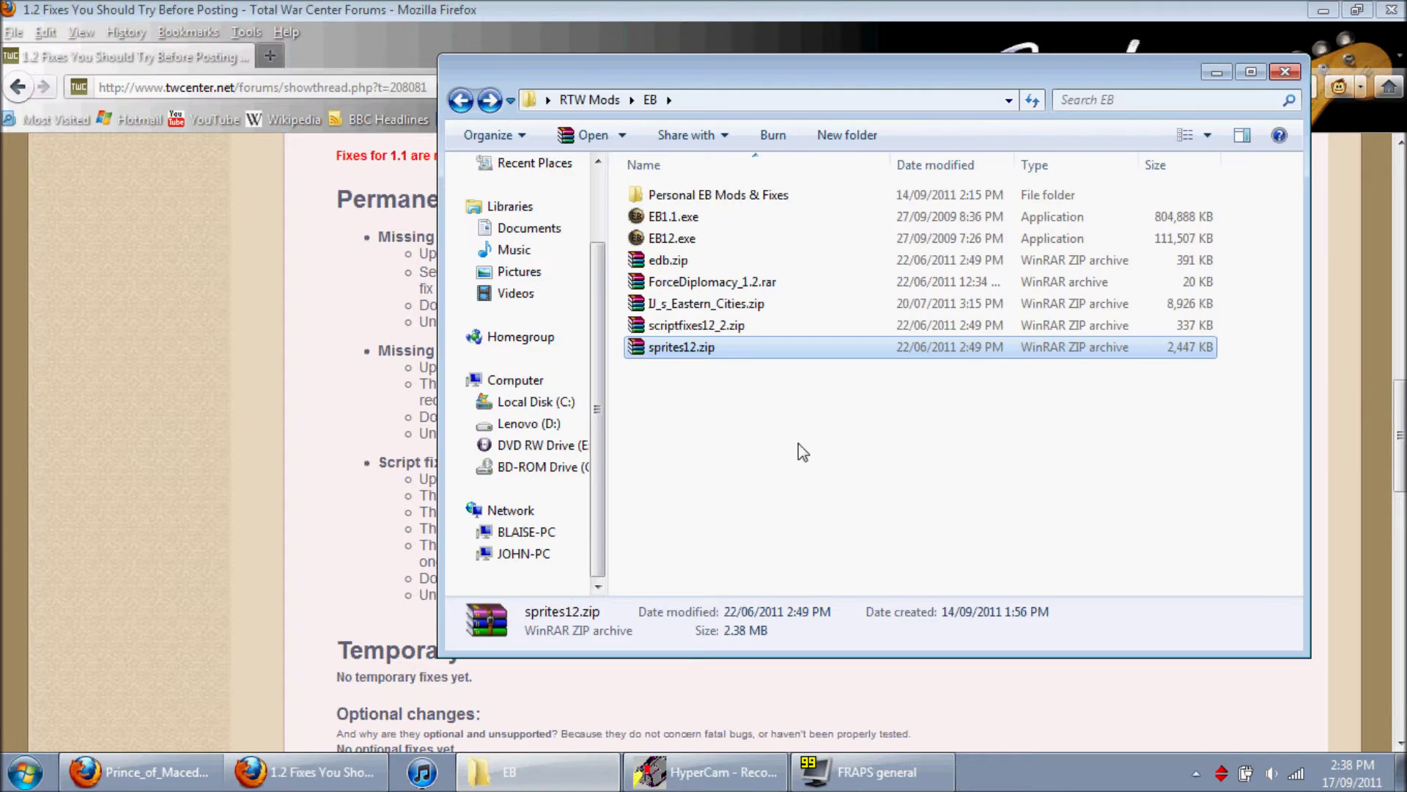
{"action": "left_click", "coordinate": [686, 267]}
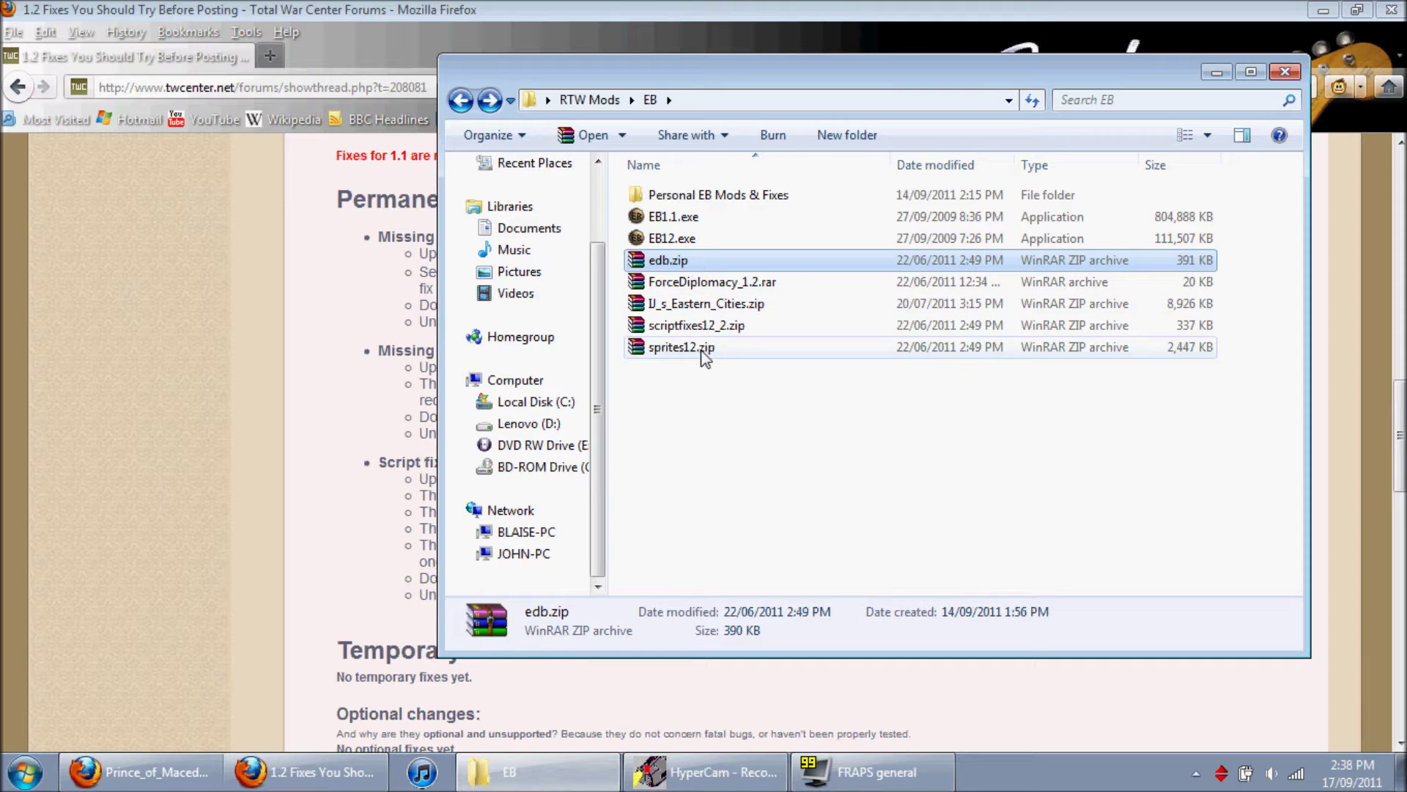
{"action": "left_click", "coordinate": [703, 326], "text": "ctrl"}
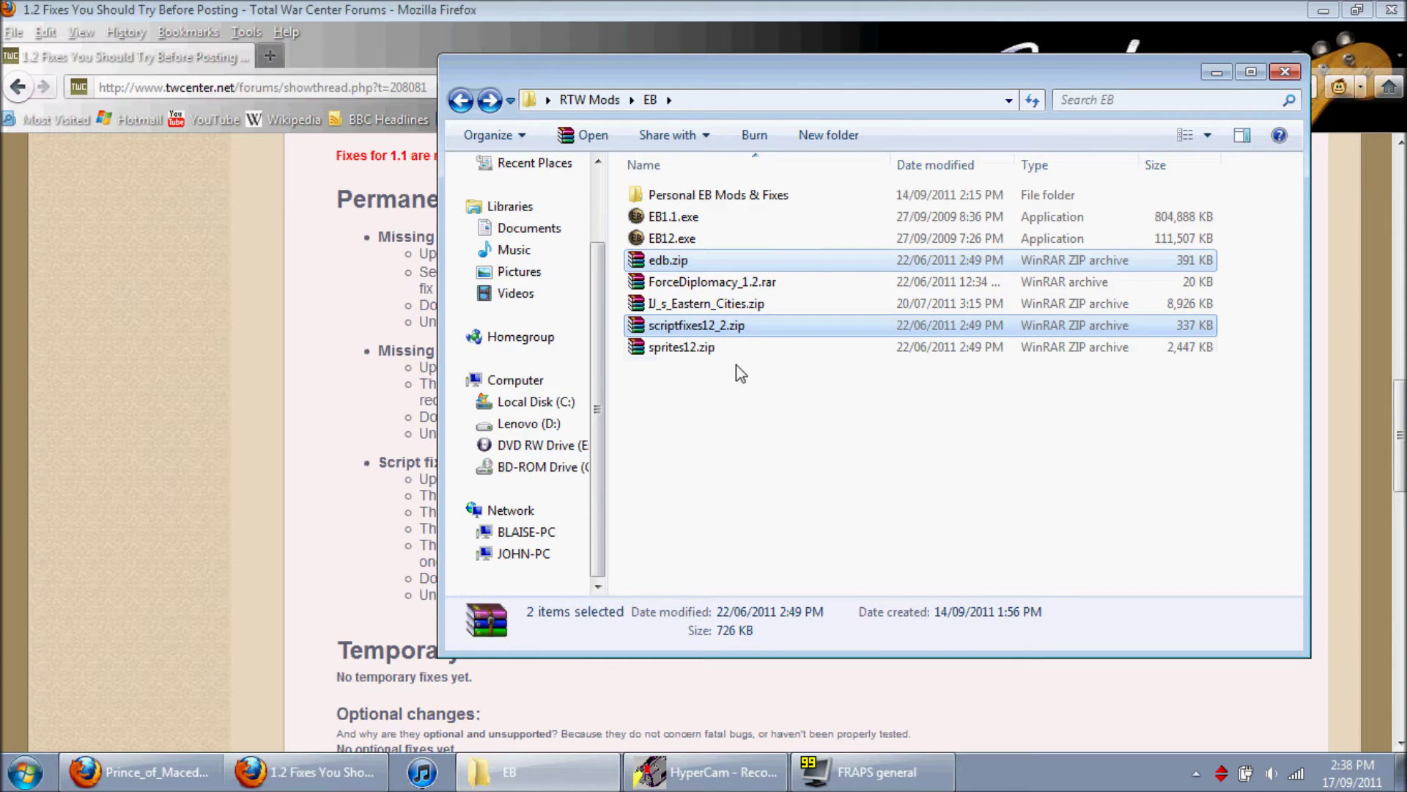
{"action": "left_click", "coordinate": [702, 284]}
{"action": "left_click", "coordinate": [716, 307], "text": "ctrl"}
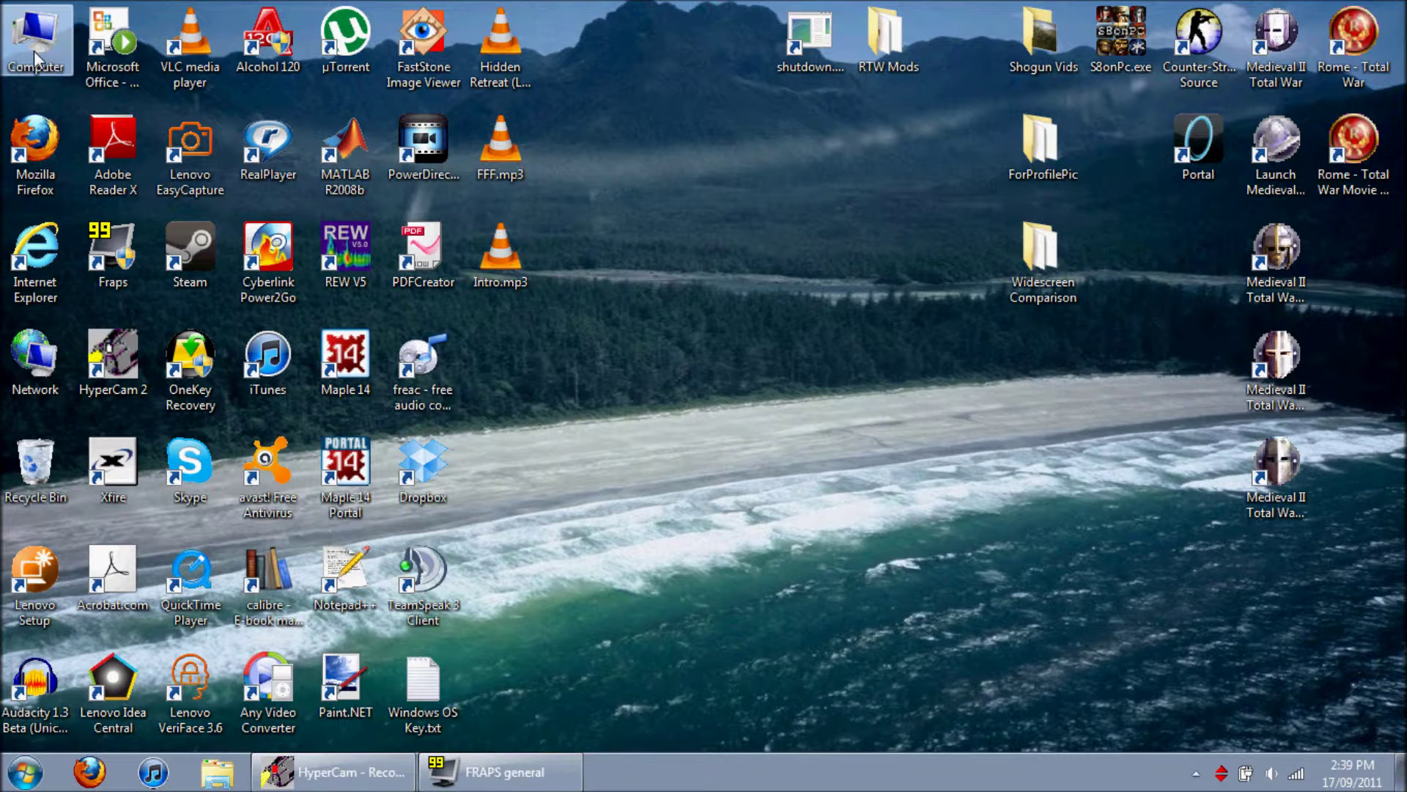
Step: Launch the EB1.1.exe installer from the RTW Mods > EB folder
{"action": "double_click", "coordinate": [35, 58]}
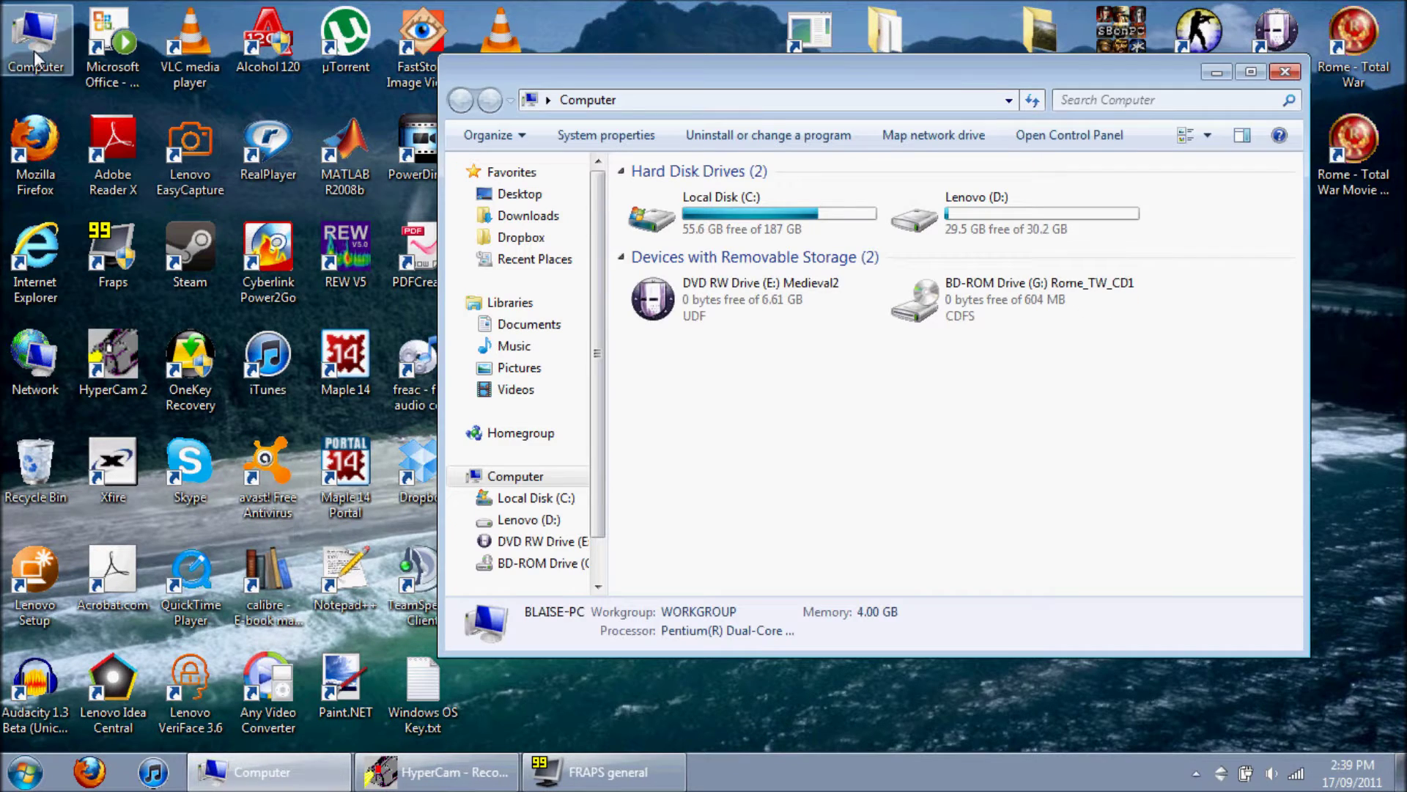
{"action": "left_click", "coordinate": [1289, 60]}
{"action": "double_click", "coordinate": [898, 62]}
{"action": "double_click", "coordinate": [673, 195]}
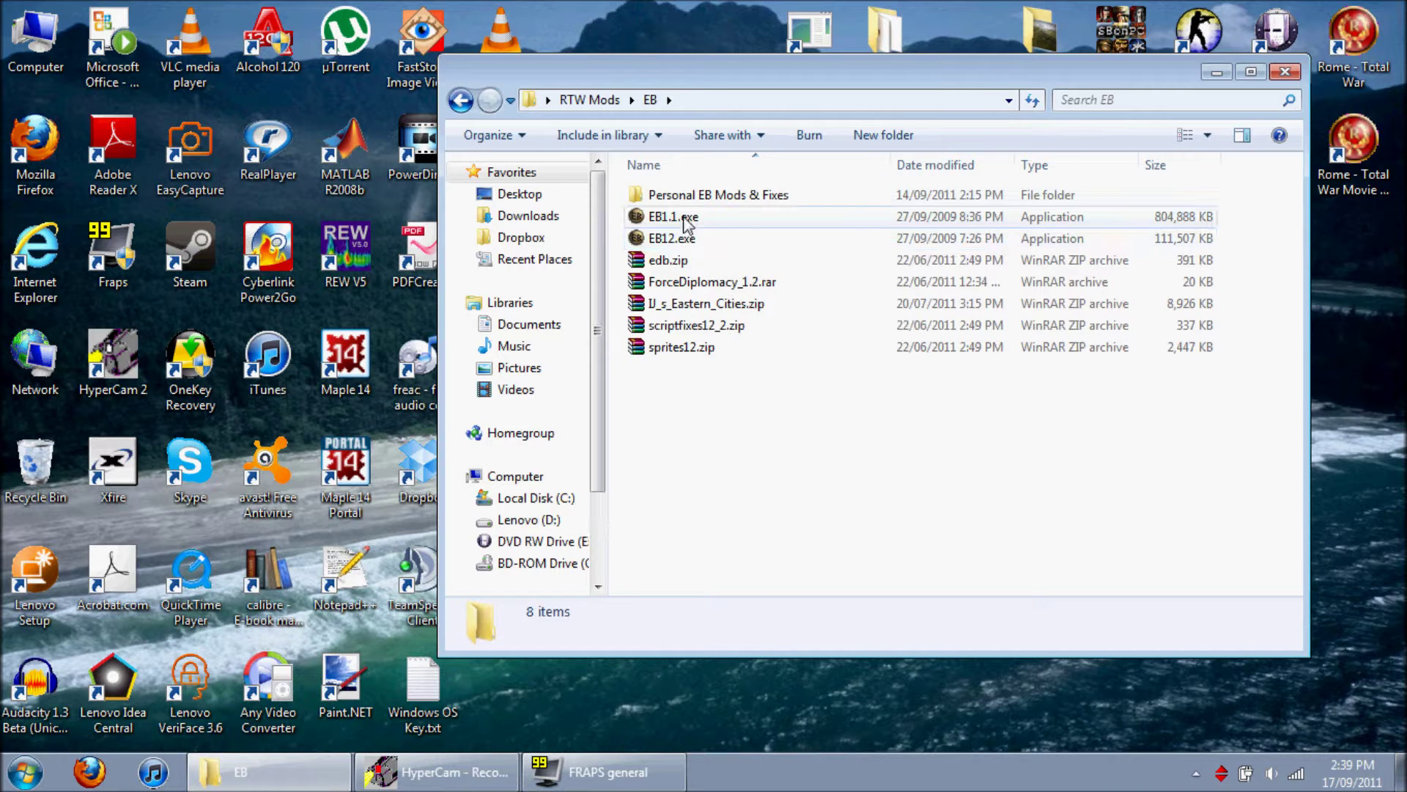
{"action": "double_click", "coordinate": [687, 220]}
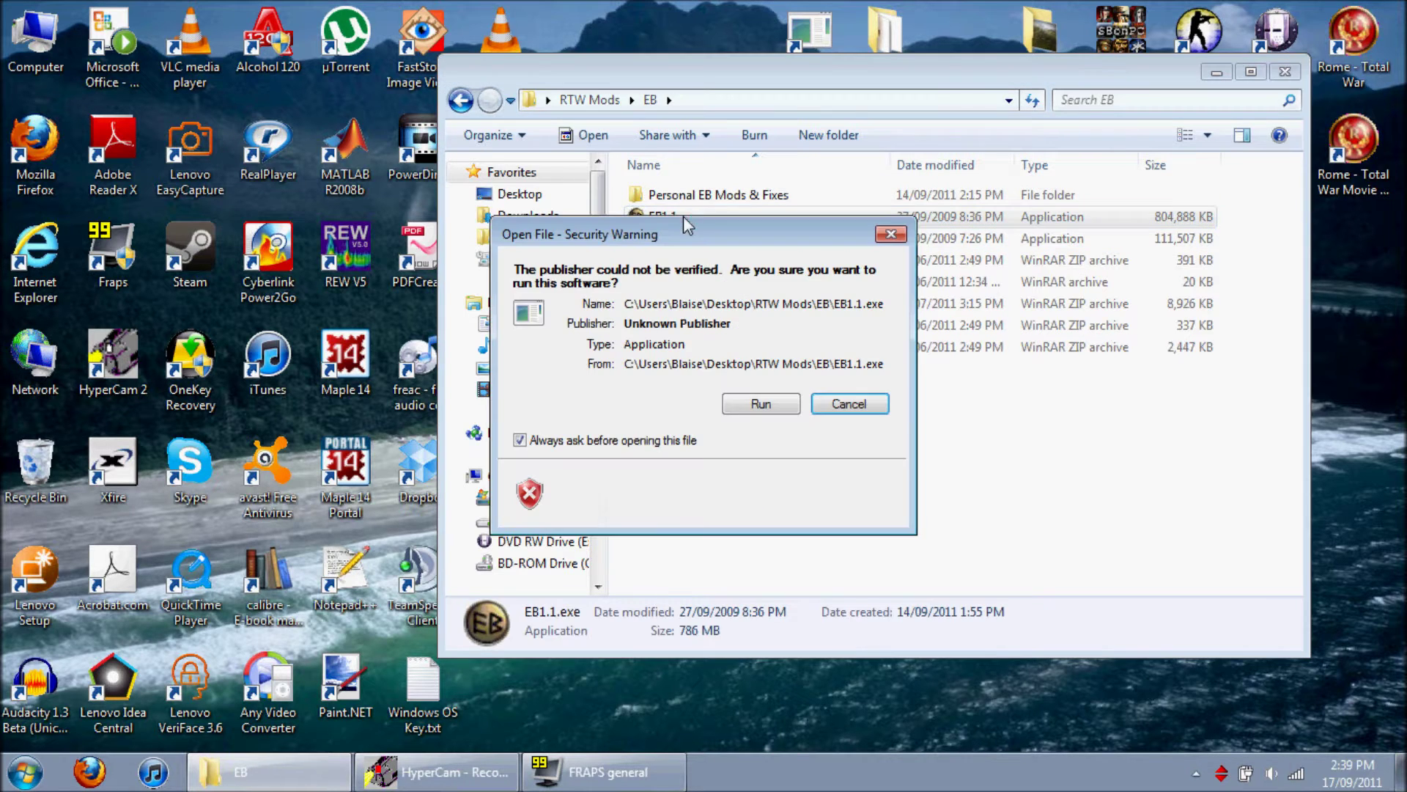
Step: Allow the installer to run, keep English, accept the licence, and reach the Information page
{"action": "left_click", "coordinate": [753, 402]}
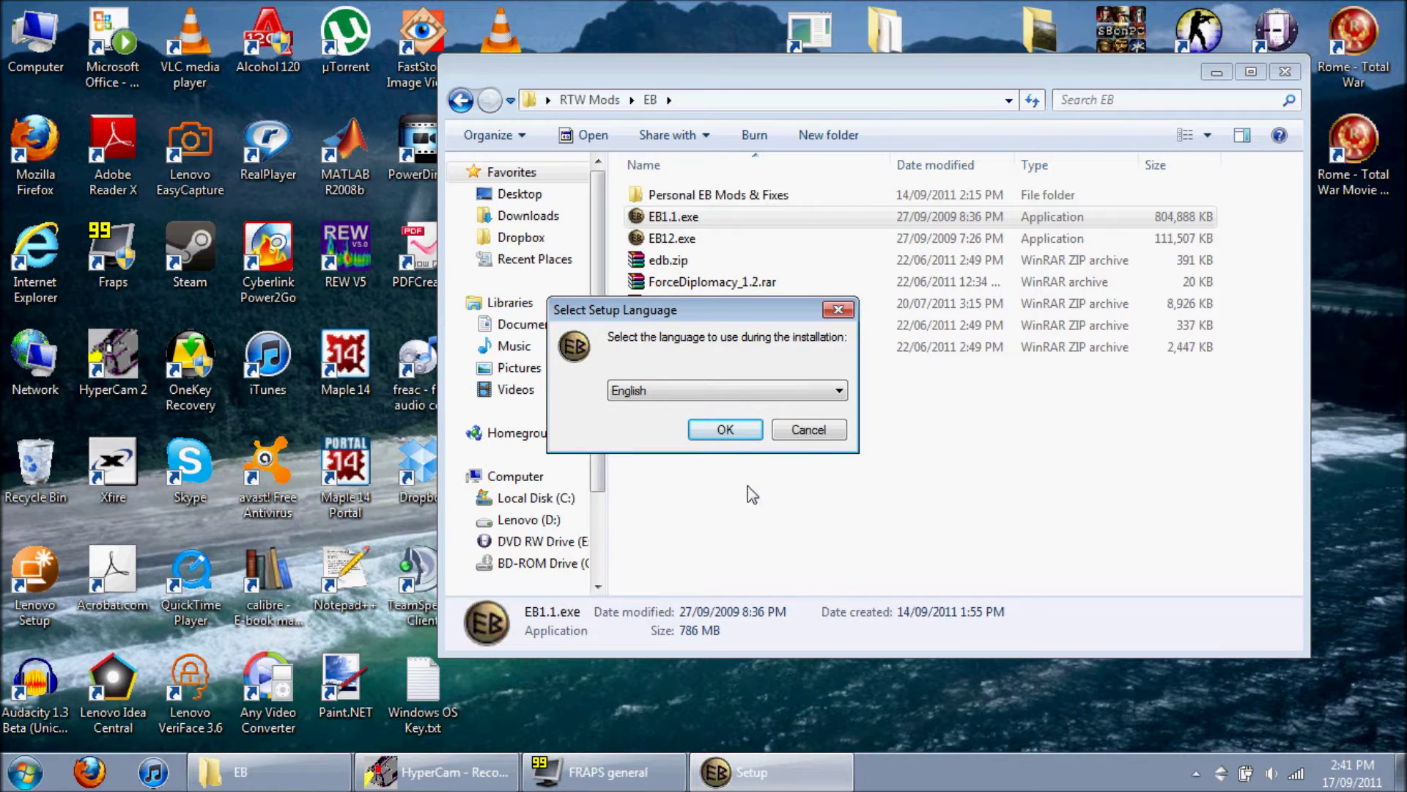
{"action": "left_click", "coordinate": [724, 430]}
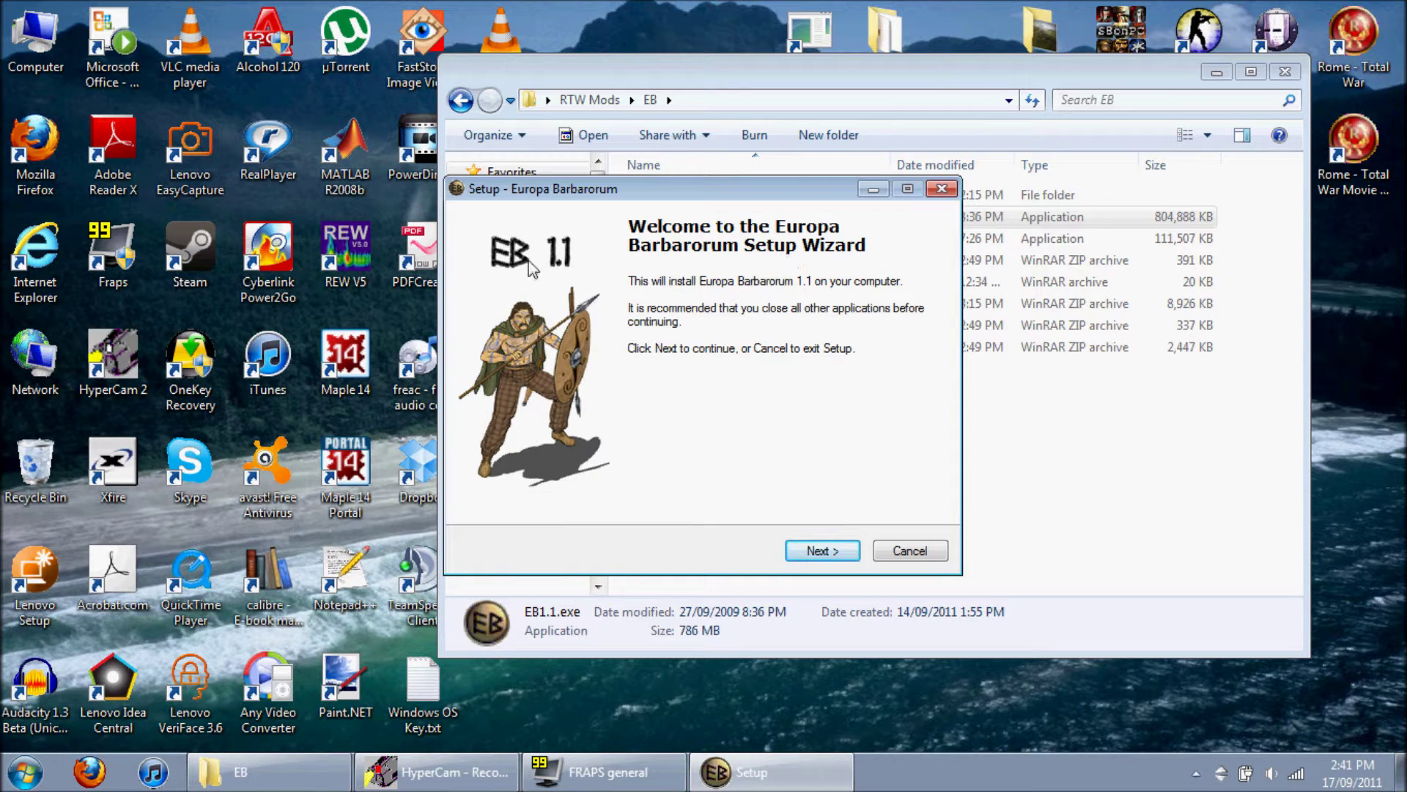
{"action": "left_click", "coordinate": [821, 550]}
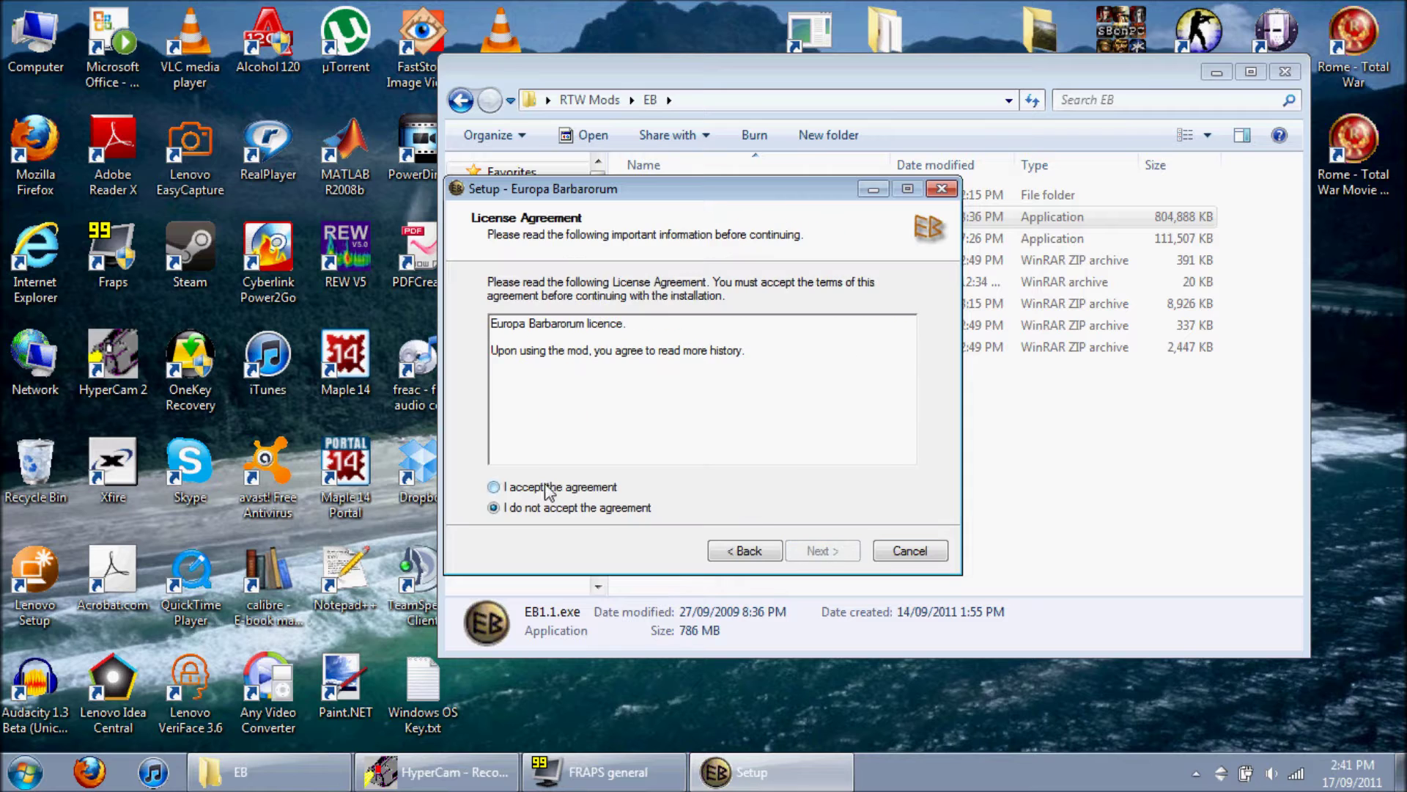
{"action": "left_click", "coordinate": [550, 487]}
{"action": "left_click", "coordinate": [819, 552]}
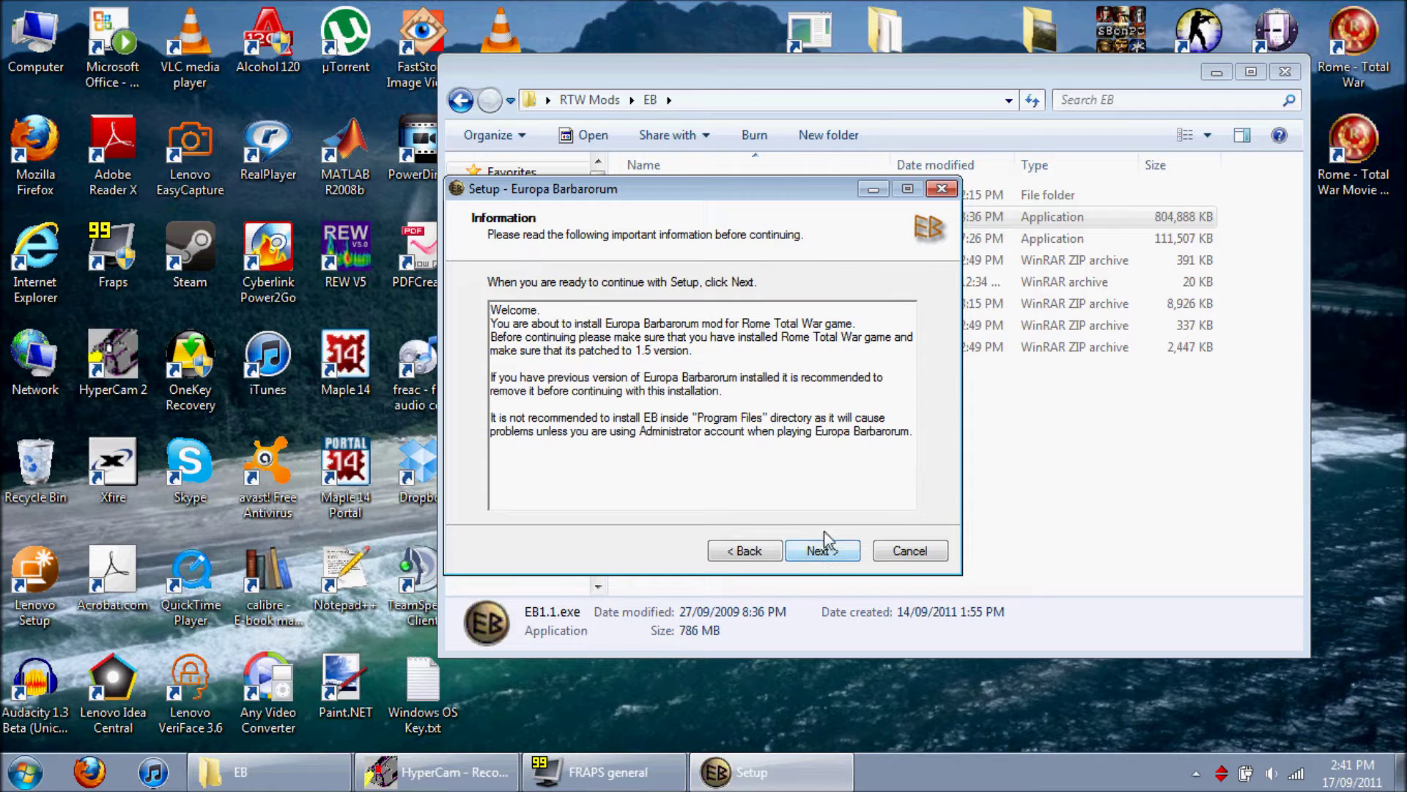
{"action": "left_click_drag", "start_coordinate": [698, 355], "coordinate": [456, 324]}
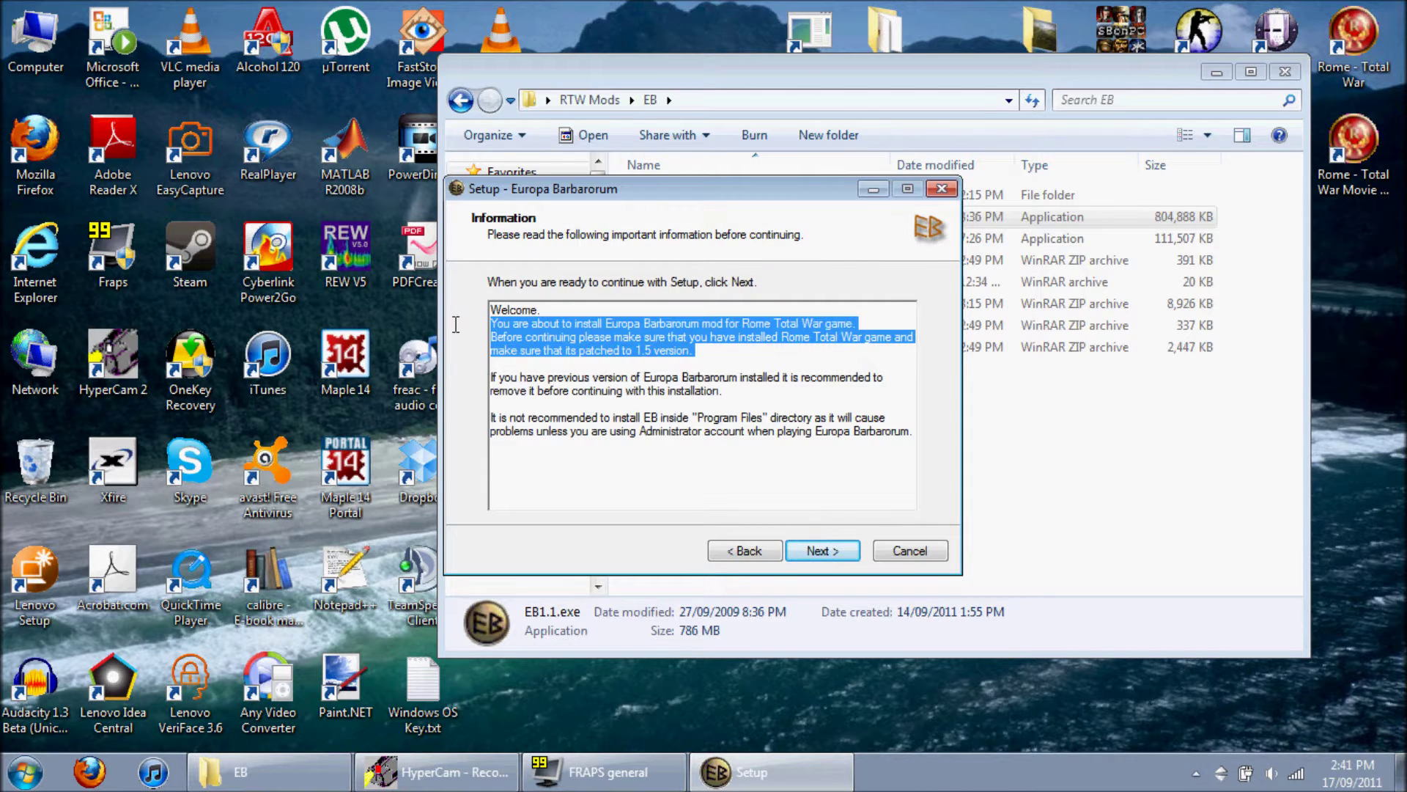
{"action": "left_click", "coordinate": [699, 347]}
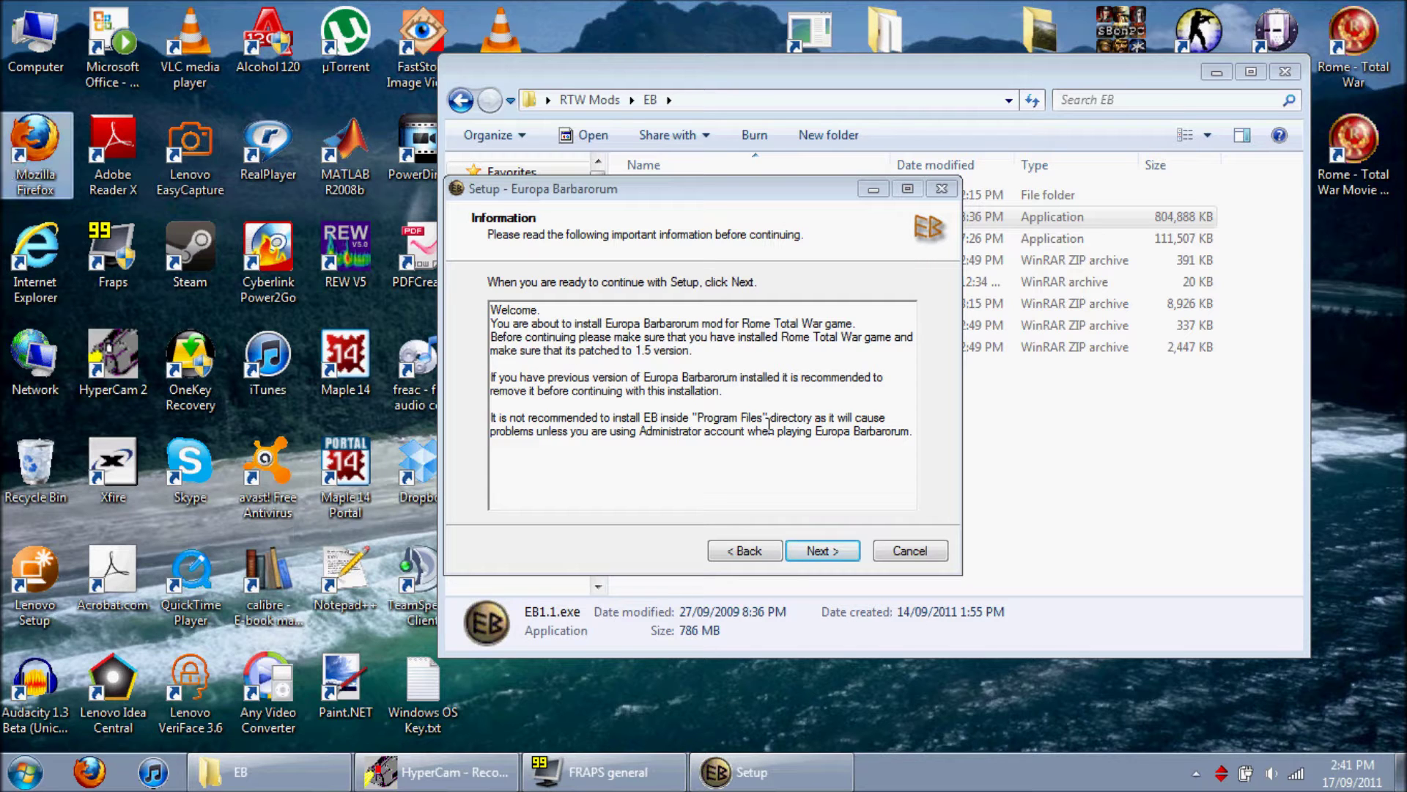
{"action": "key", "text": "Return"}
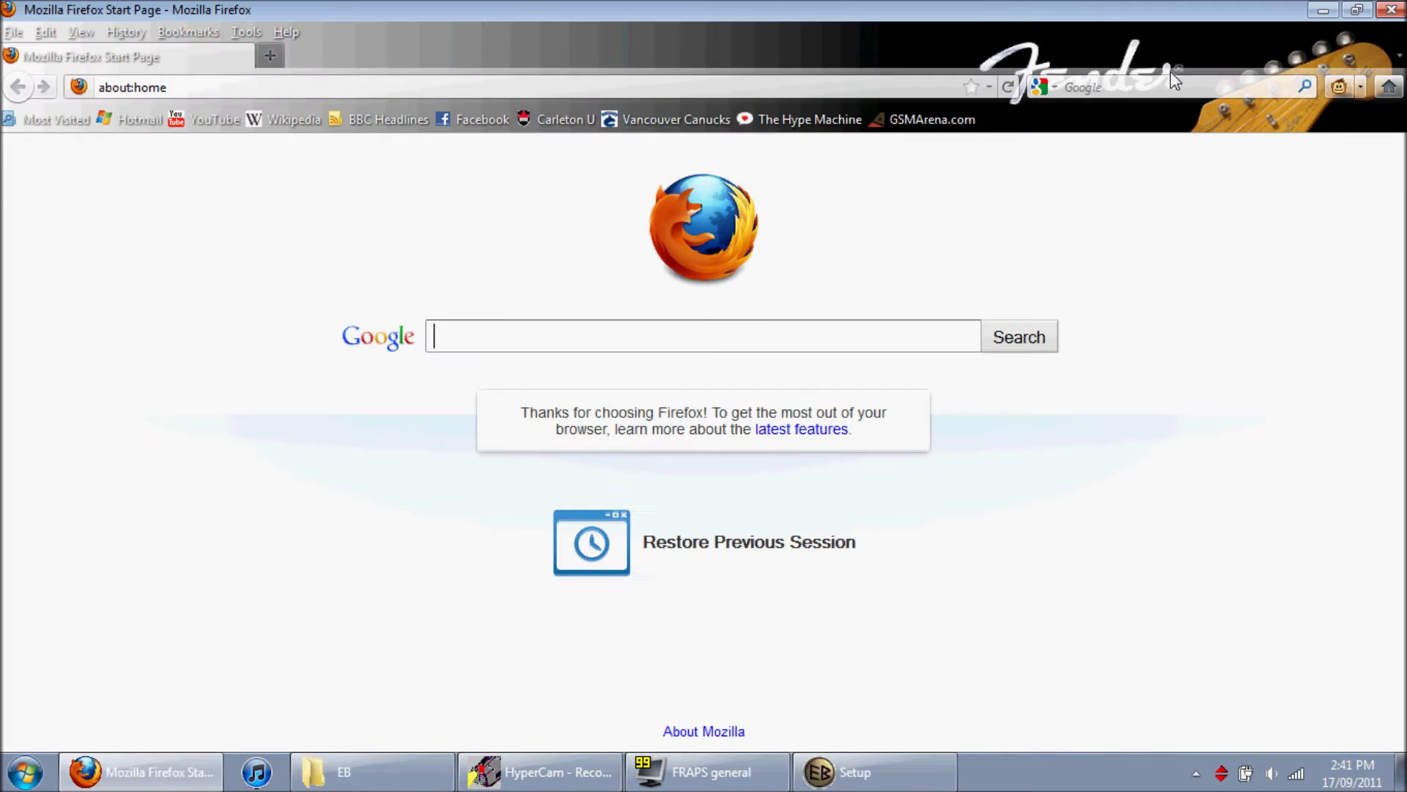
{"action": "type", "text": "europa "}
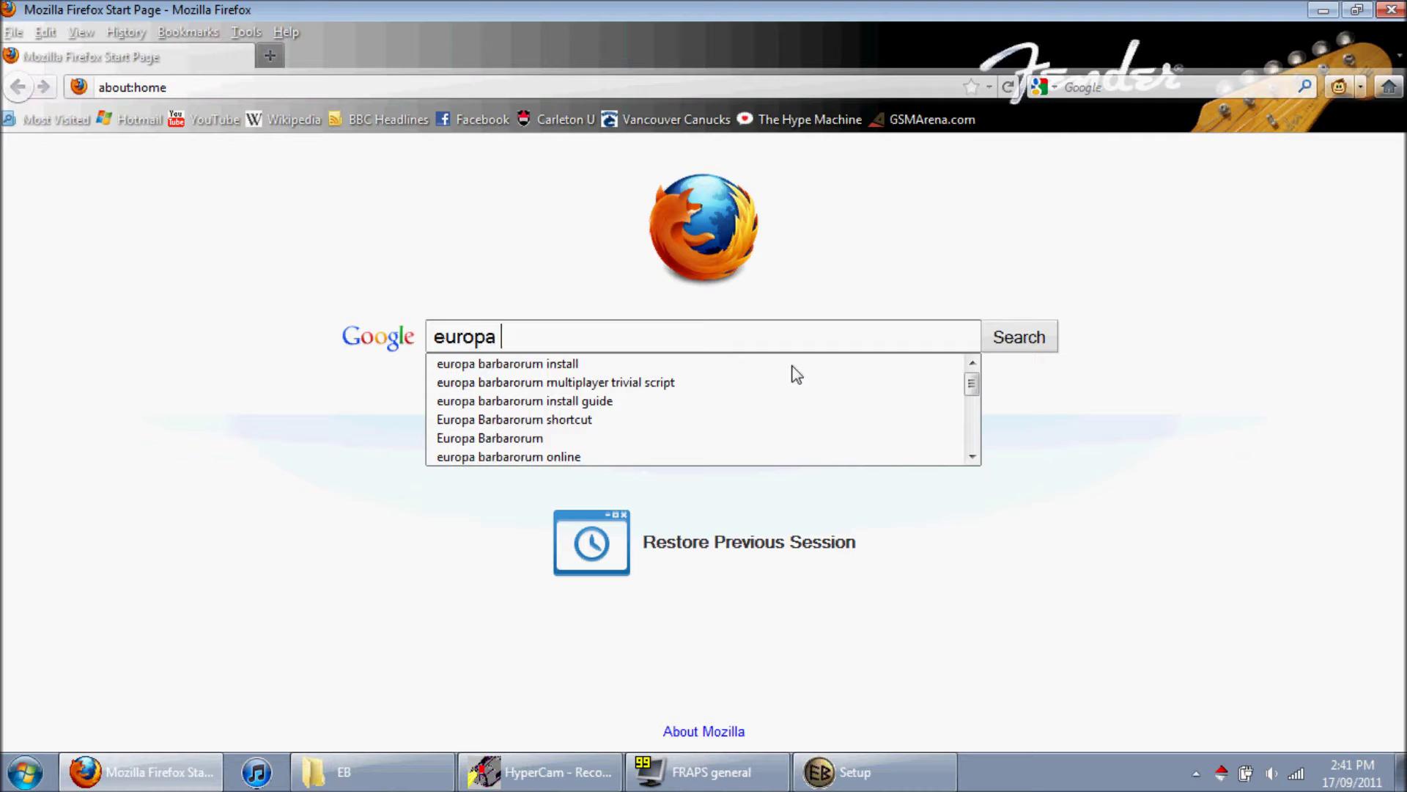
{"action": "type", "text": "barbarorum"}
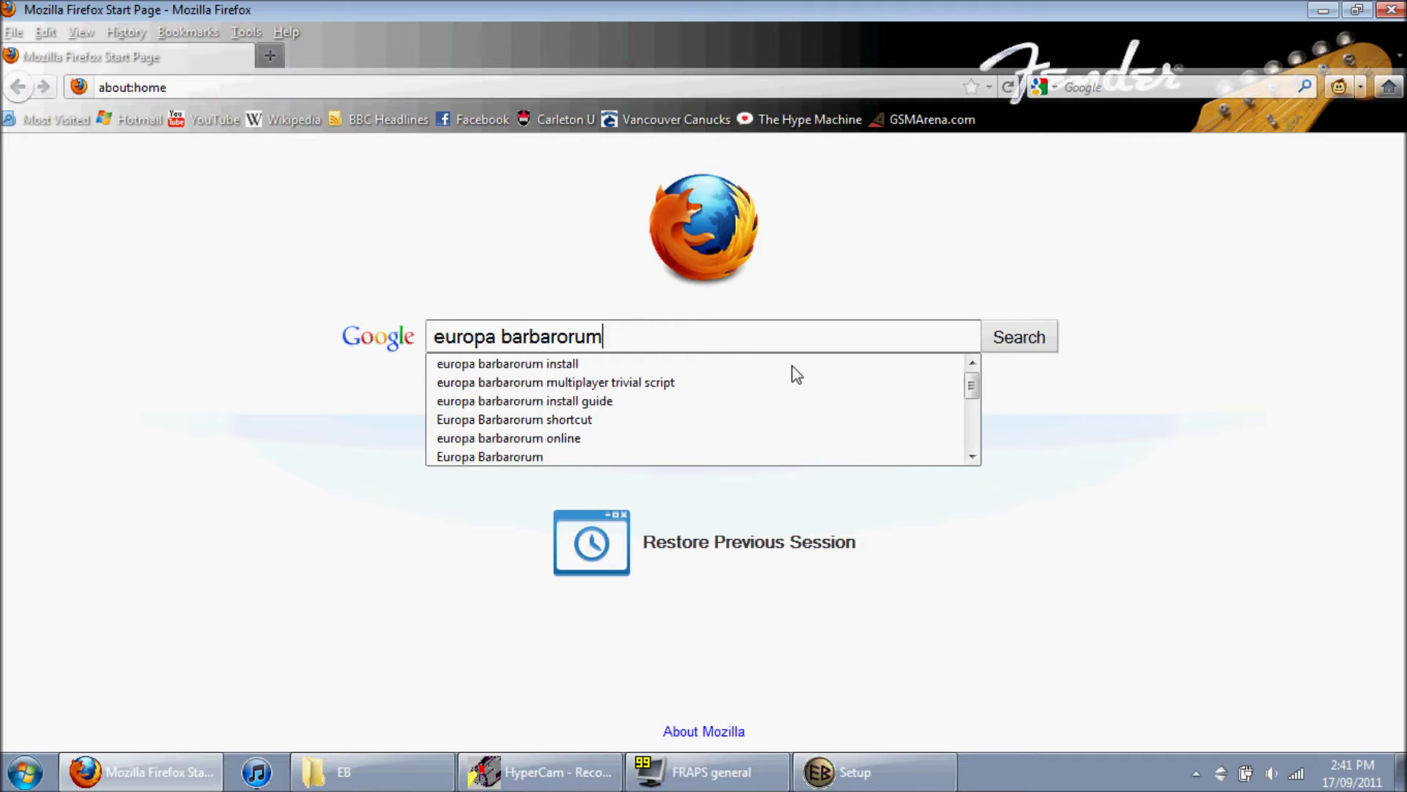
{"action": "type", "text": " install guide"}
{"action": "key", "text": "Return"}
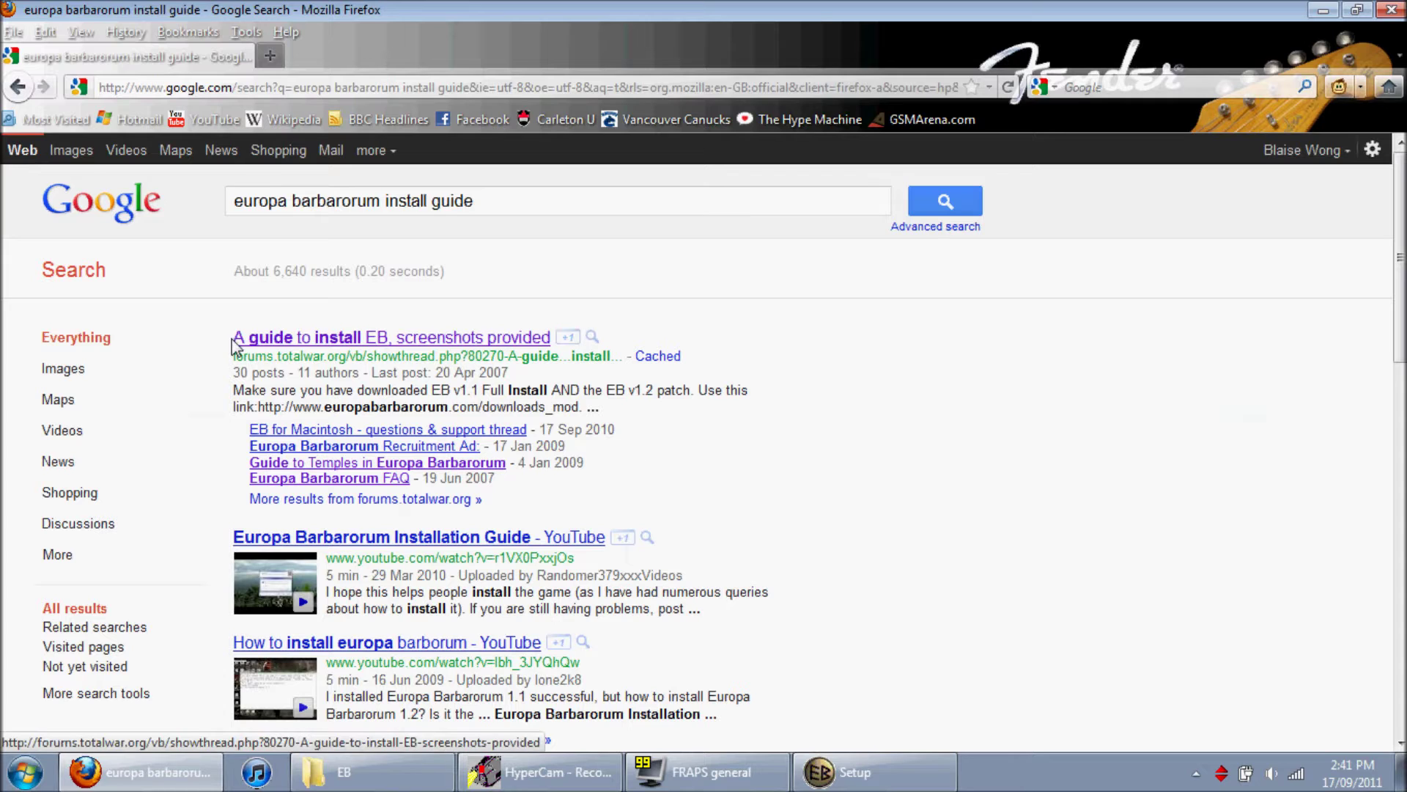
{"action": "left_click_drag", "start_coordinate": [217, 343], "coordinate": [561, 339]}
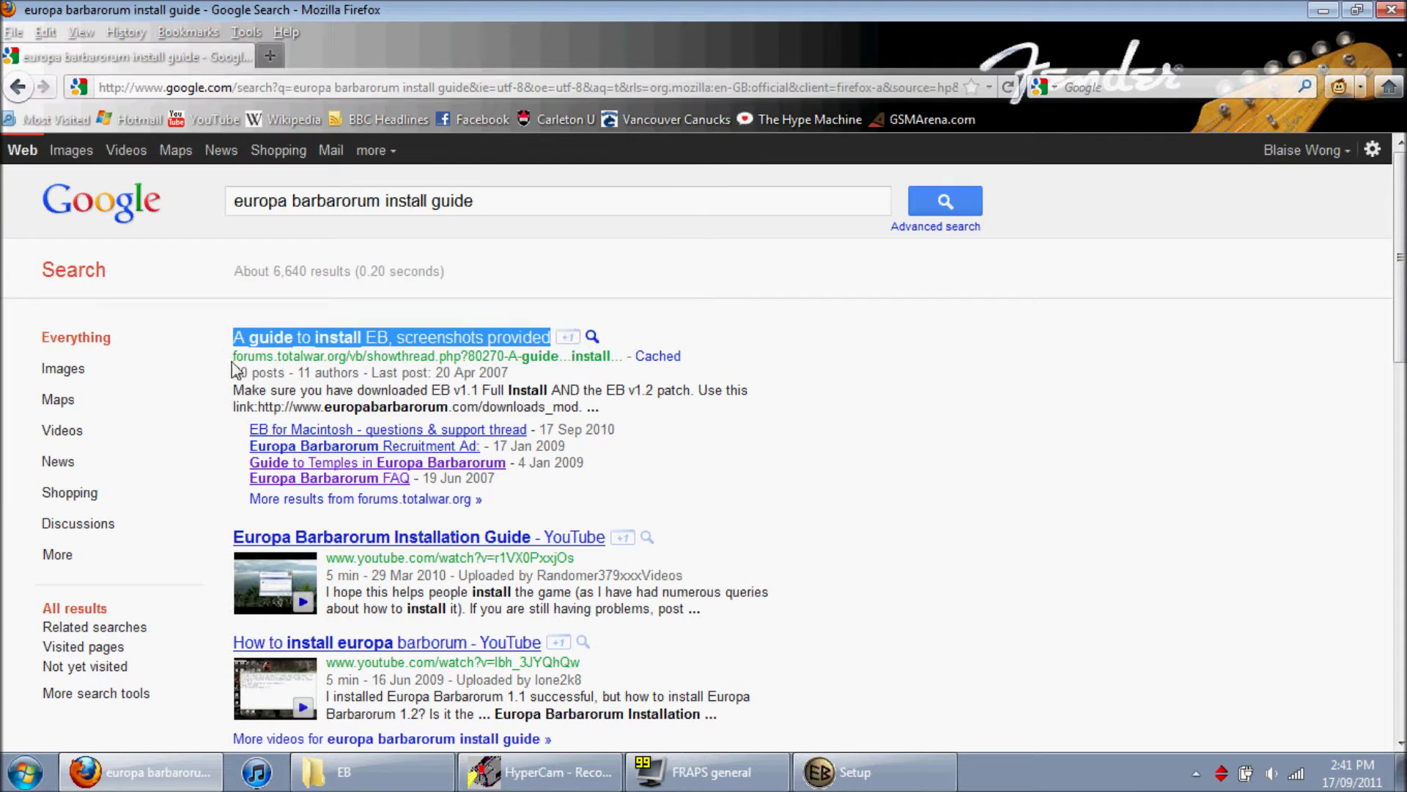
{"action": "left_click", "coordinate": [349, 386]}
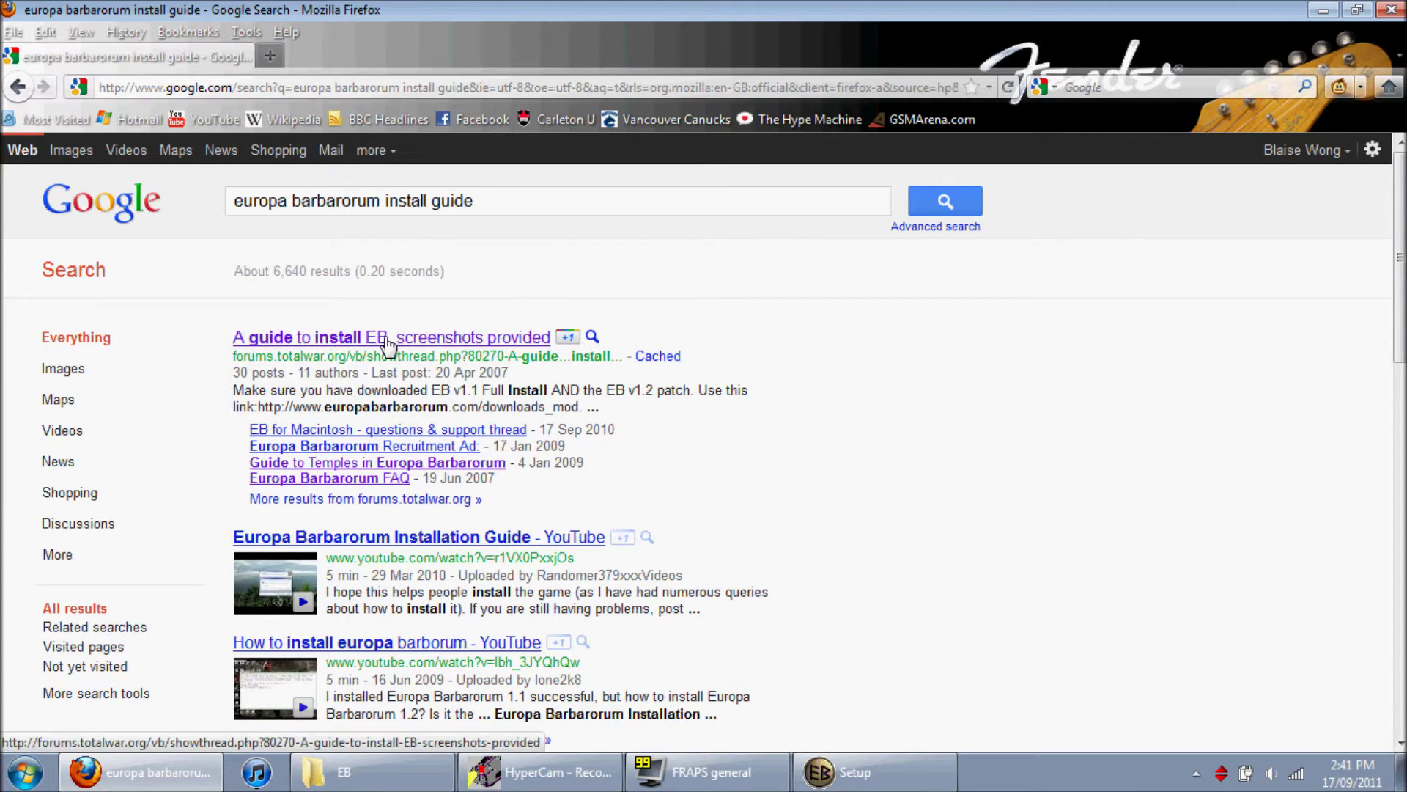
{"action": "left_click", "coordinate": [389, 342]}
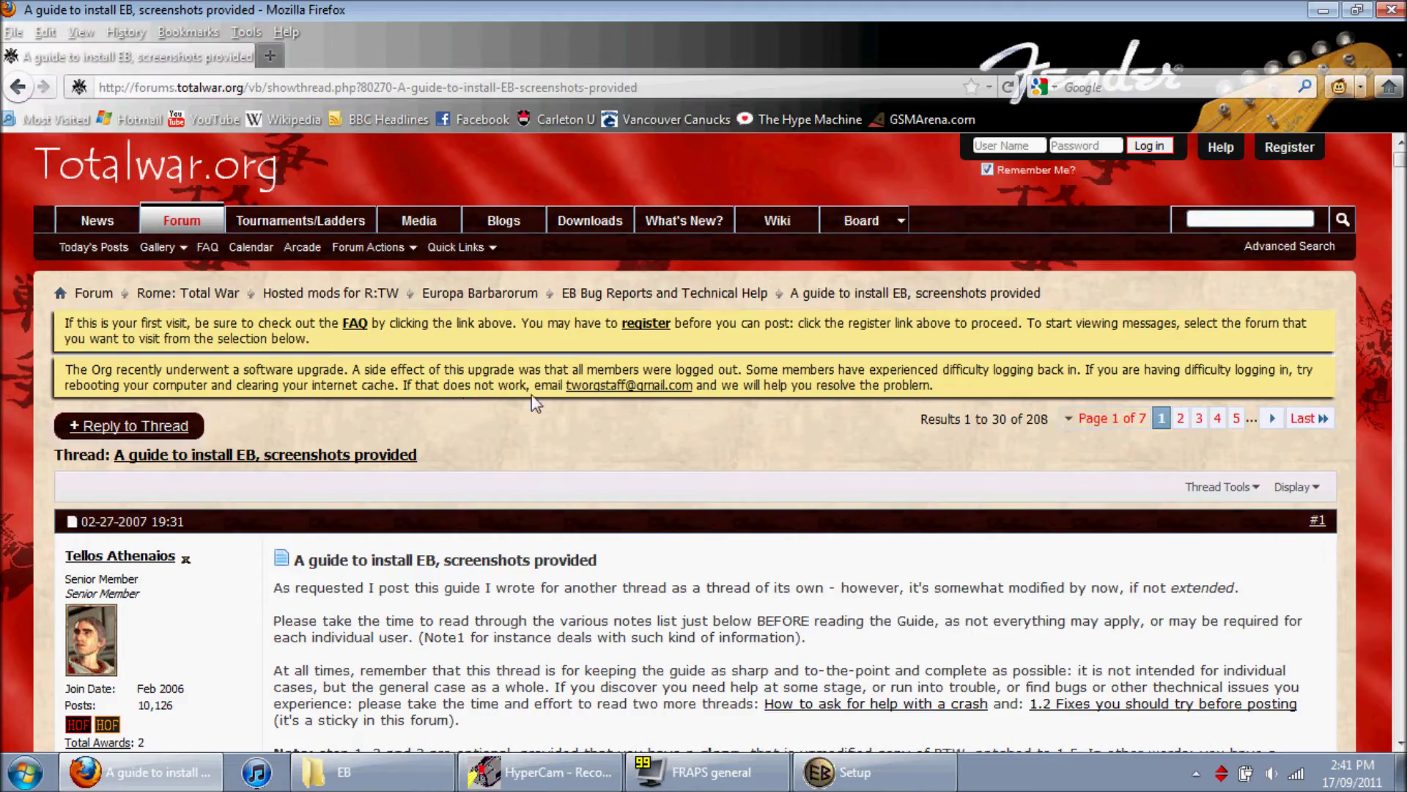
{"action": "scroll", "coordinate": [464, 399], "scroll_direction": "down", "scroll_amount": 5}
{"action": "mouse_move", "coordinate": [1399, 170]}
{"action": "left_mouse_down"}
{"action": "mouse_move", "coordinate": [1398, 334]}
{"action": "mouse_move", "coordinate": [1398, 157]}
{"action": "left_mouse_up"}
{"action": "scroll", "coordinate": [722, 490], "scroll_direction": "down", "scroll_amount": 3}
{"action": "scroll", "coordinate": [722, 490], "scroll_direction": "up", "scroll_amount": 5}
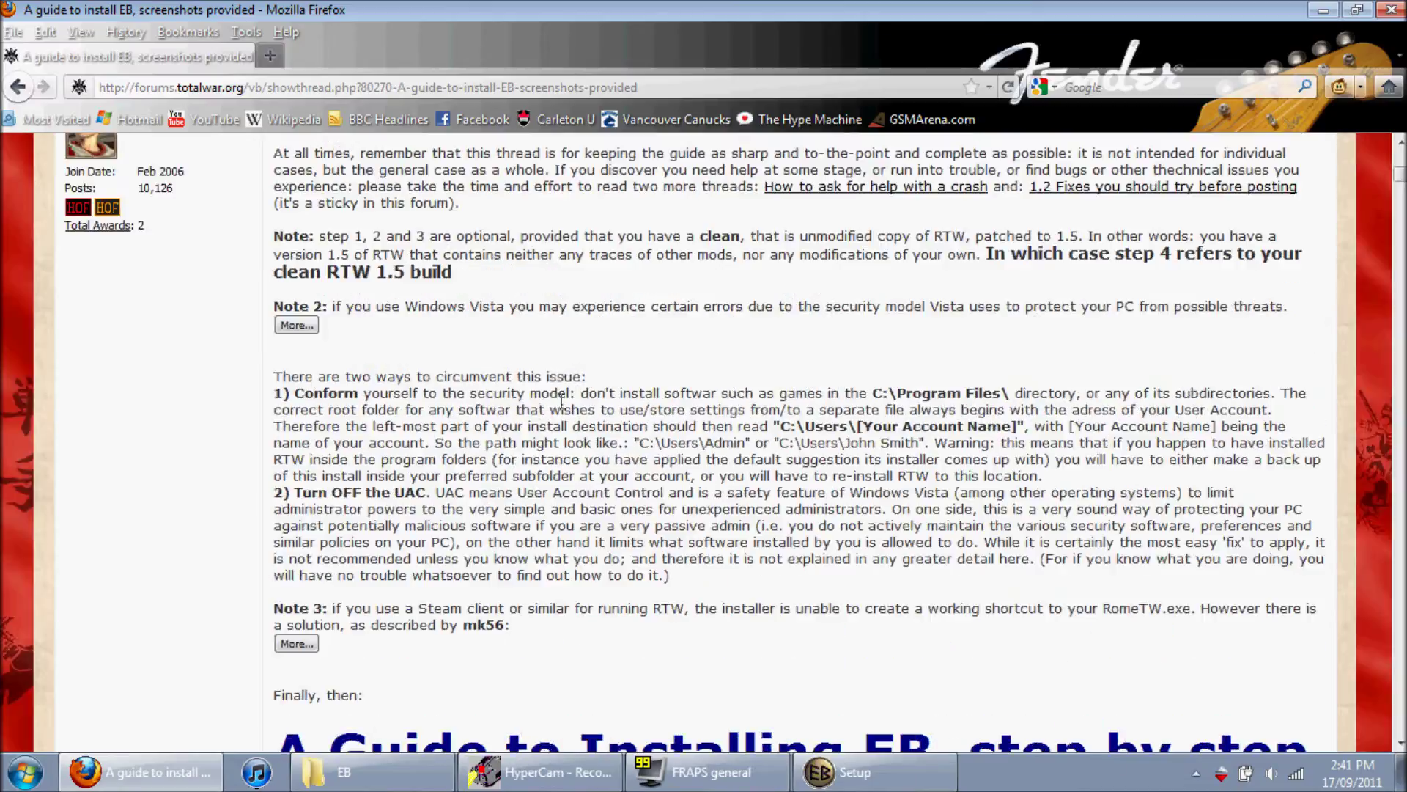
{"action": "mouse_move", "coordinate": [466, 398]}
{"action": "left_mouse_down"}
{"action": "mouse_move", "coordinate": [406, 392]}
{"action": "mouse_move", "coordinate": [307, 447]}
{"action": "mouse_move", "coordinate": [1004, 371]}
{"action": "mouse_move", "coordinate": [338, 394]}
{"action": "mouse_move", "coordinate": [957, 398]}
{"action": "mouse_move", "coordinate": [394, 420]}
{"action": "mouse_move", "coordinate": [326, 394]}
{"action": "mouse_move", "coordinate": [436, 380]}
{"action": "mouse_move", "coordinate": [466, 402]}
{"action": "left_mouse_up"}
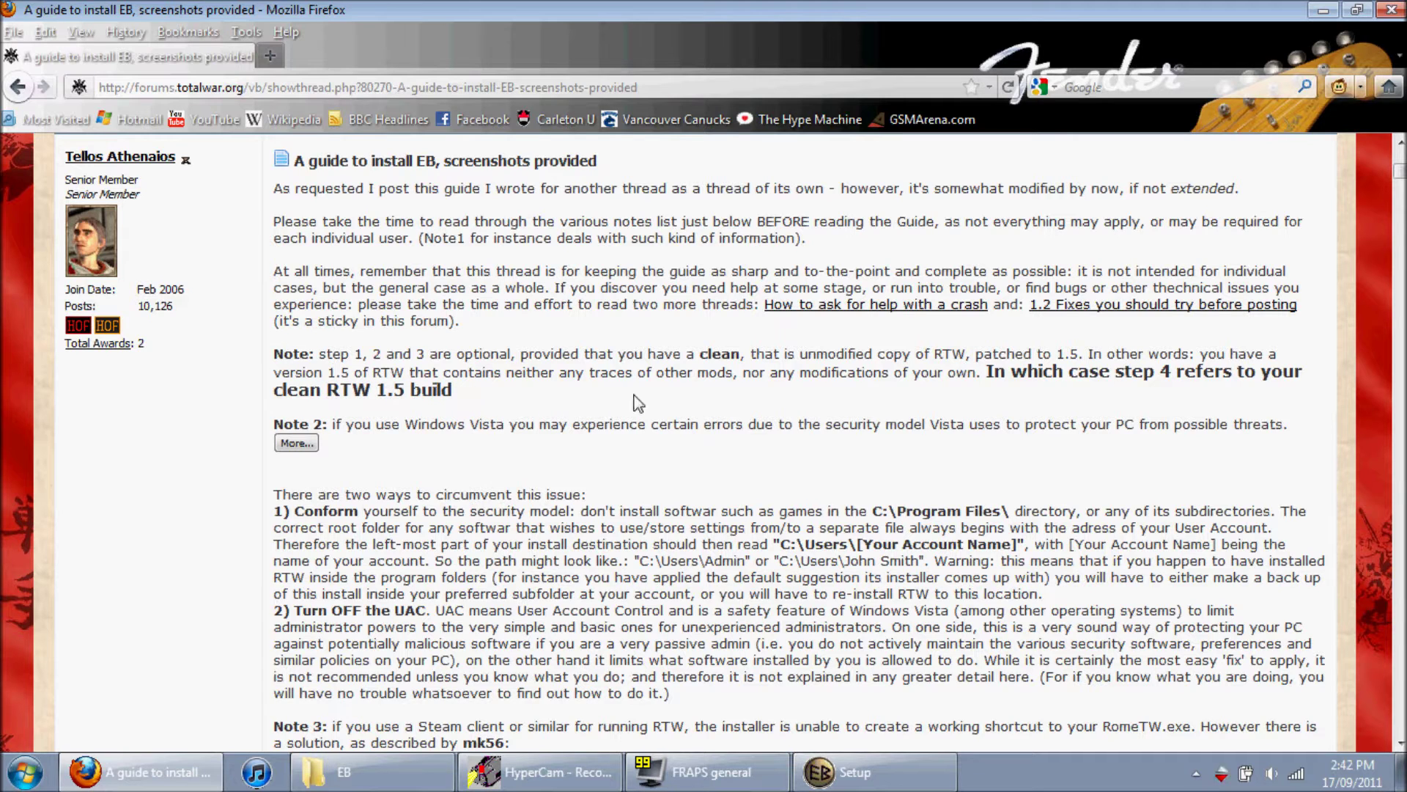
{"action": "left_click_drag", "start_coordinate": [454, 392], "coordinate": [999, 376]}
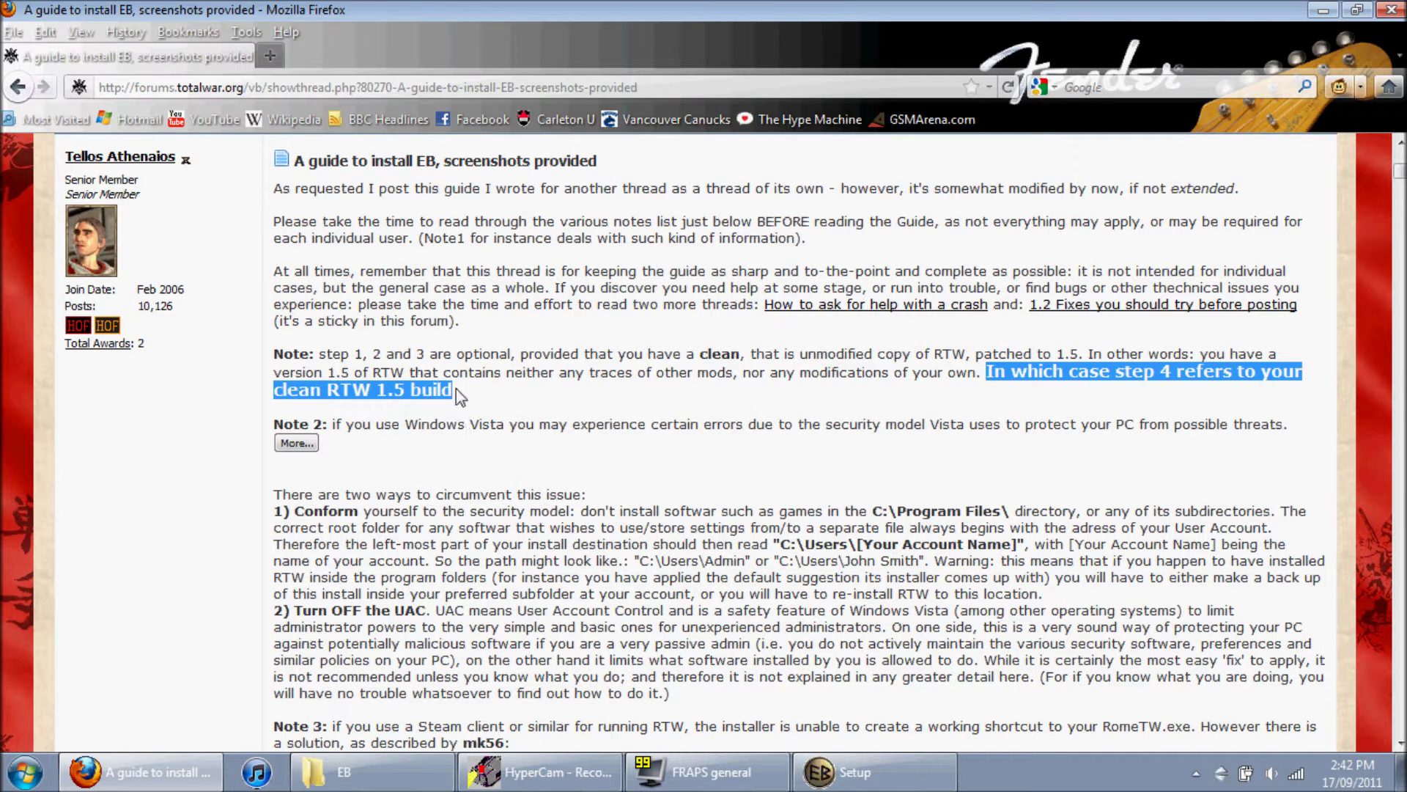
{"action": "left_click_drag", "start_coordinate": [455, 390], "coordinate": [988, 375]}
{"action": "left_click", "coordinate": [535, 402]}
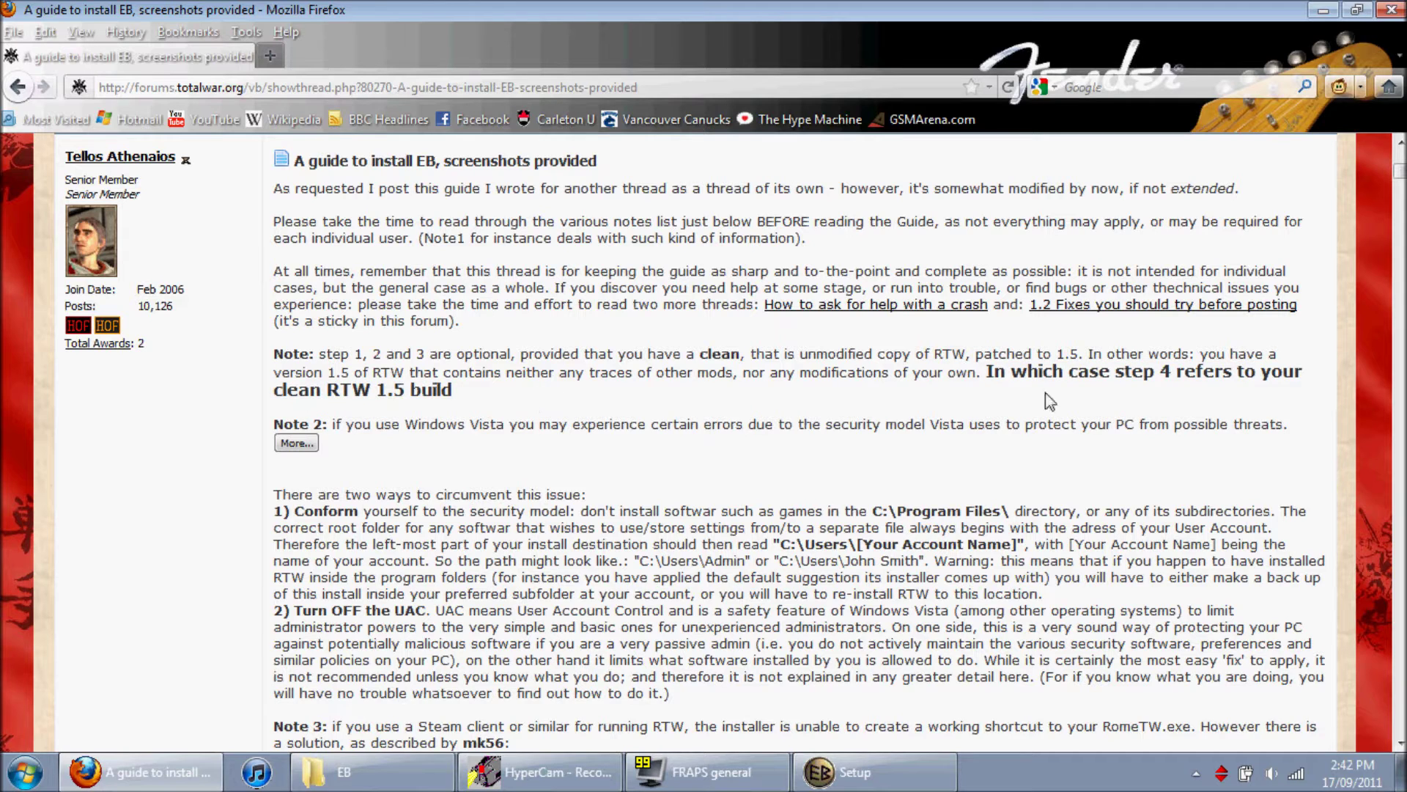
{"action": "scroll", "coordinate": [706, 429], "scroll_direction": "down", "scroll_amount": 5}
{"action": "scroll", "coordinate": [706, 430], "scroll_direction": "up", "scroll_amount": 8}
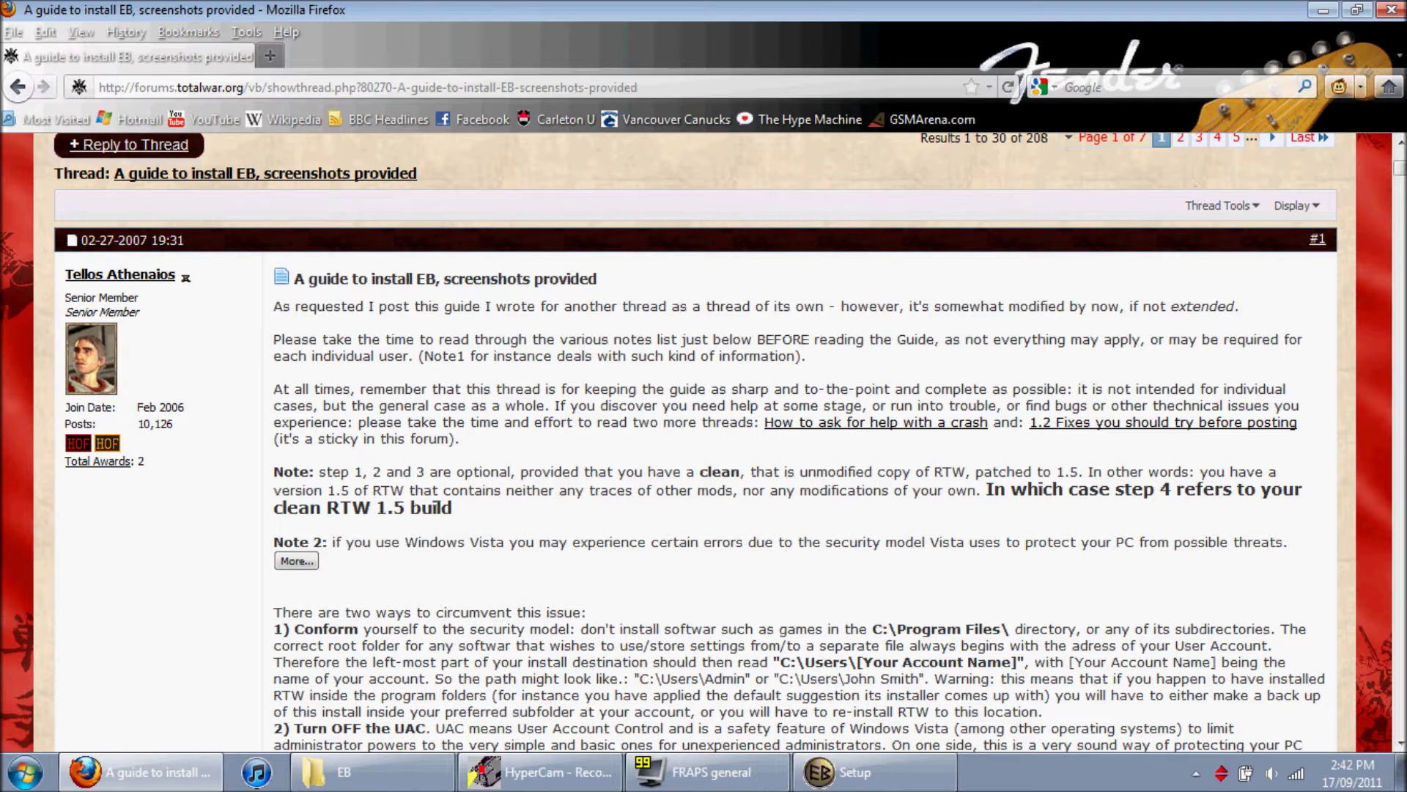
{"action": "left_click", "coordinate": [1396, 10]}
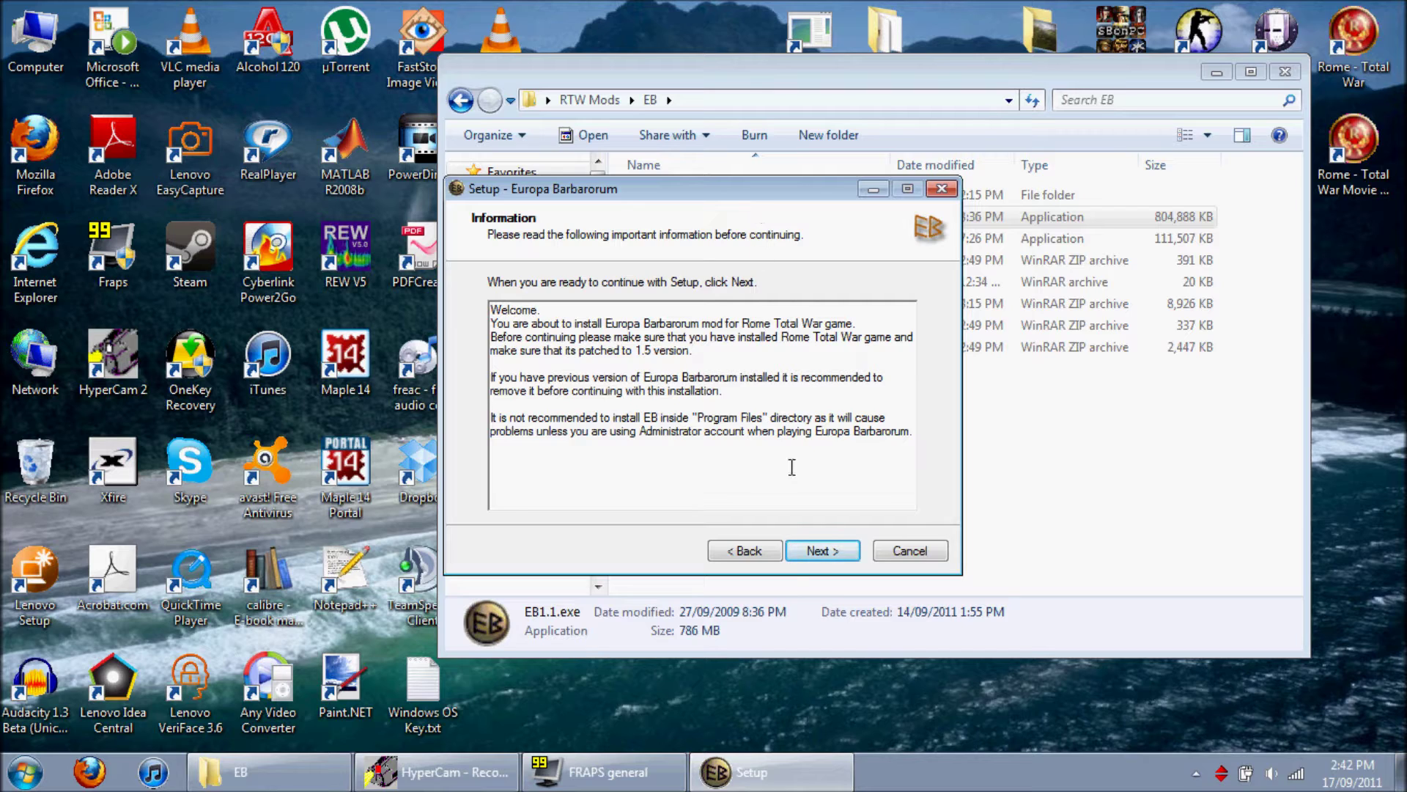
Step: Browse Program Files > Activision and choose Rome - Total War as the install folder
{"action": "left_click", "coordinate": [839, 552]}
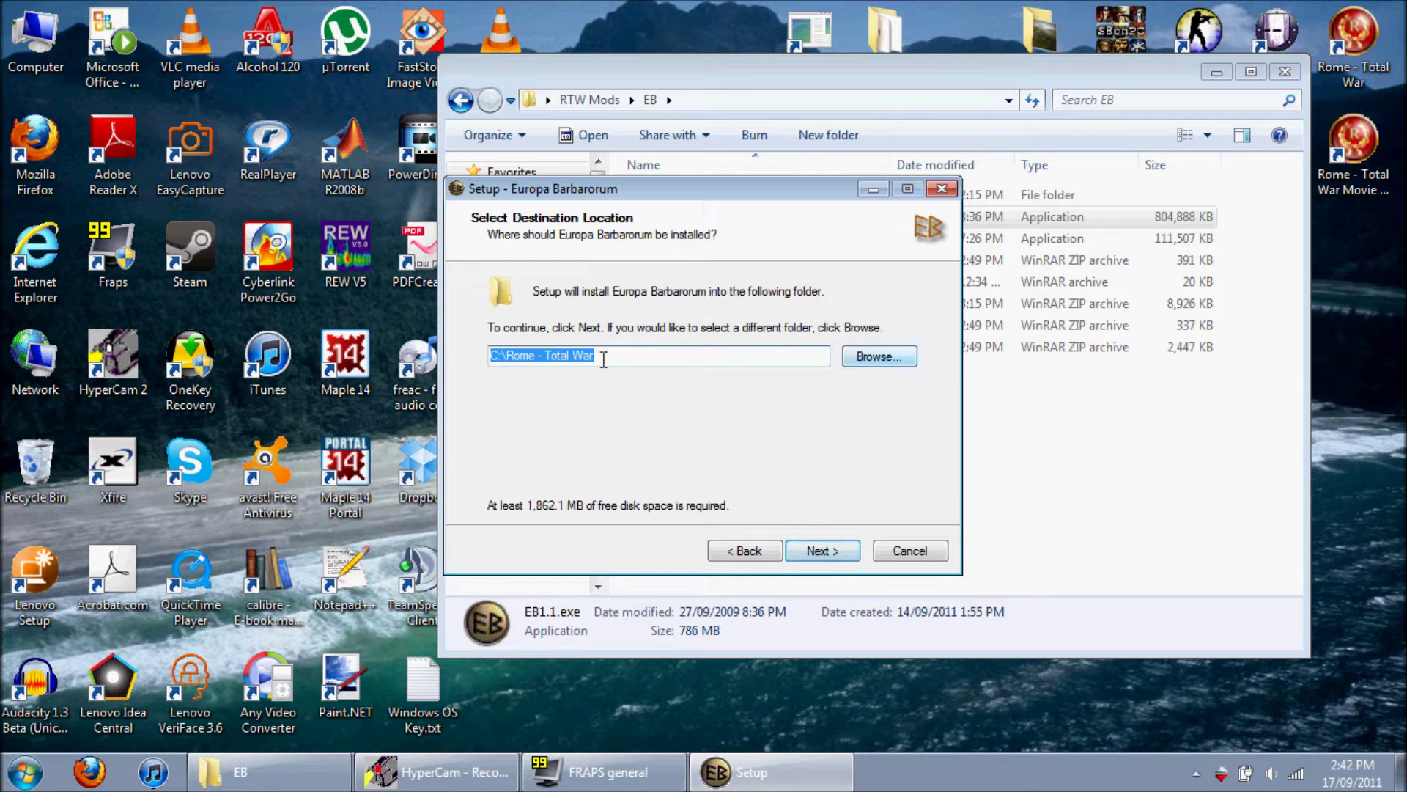
{"action": "left_click", "coordinate": [883, 357]}
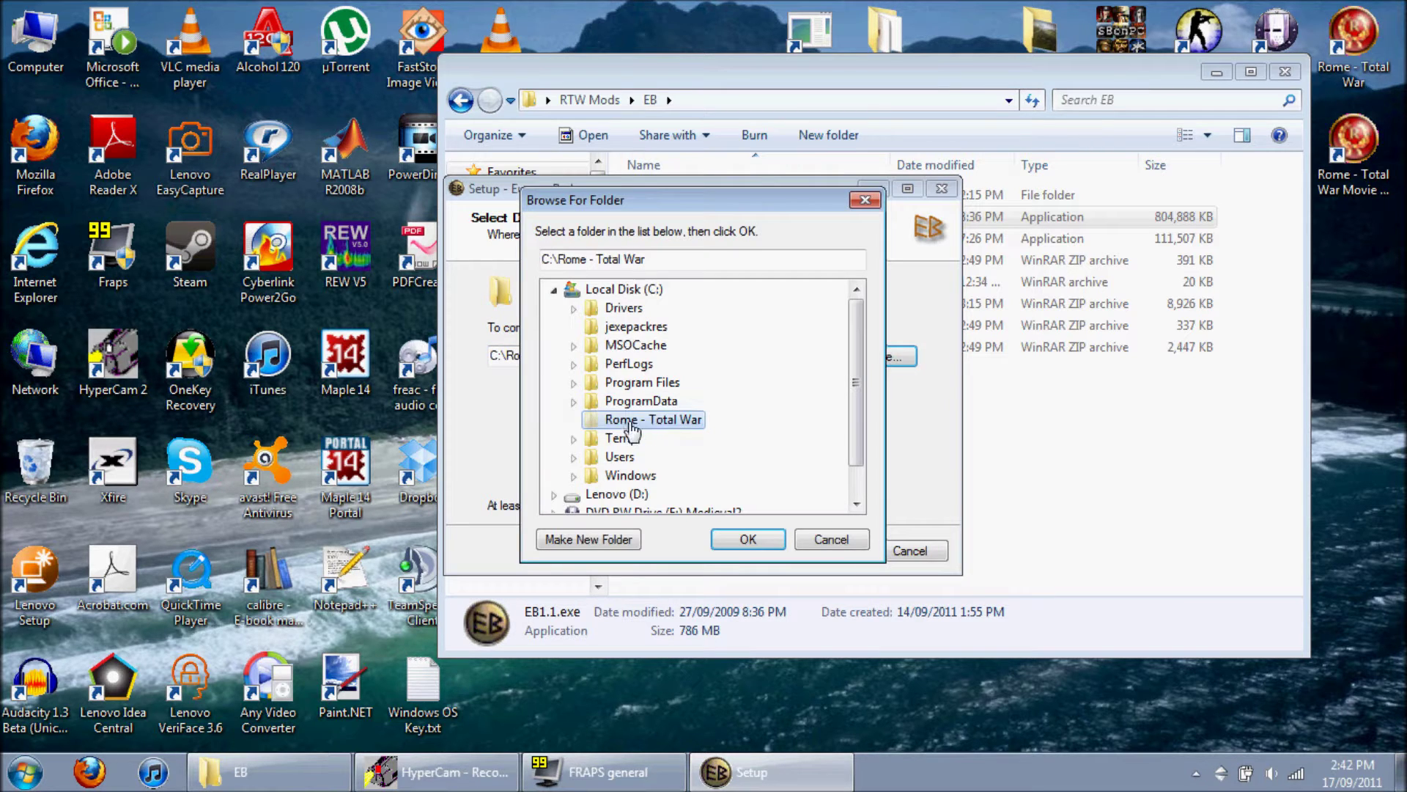
{"action": "left_click", "coordinate": [637, 401]}
{"action": "double_click", "coordinate": [644, 384]}
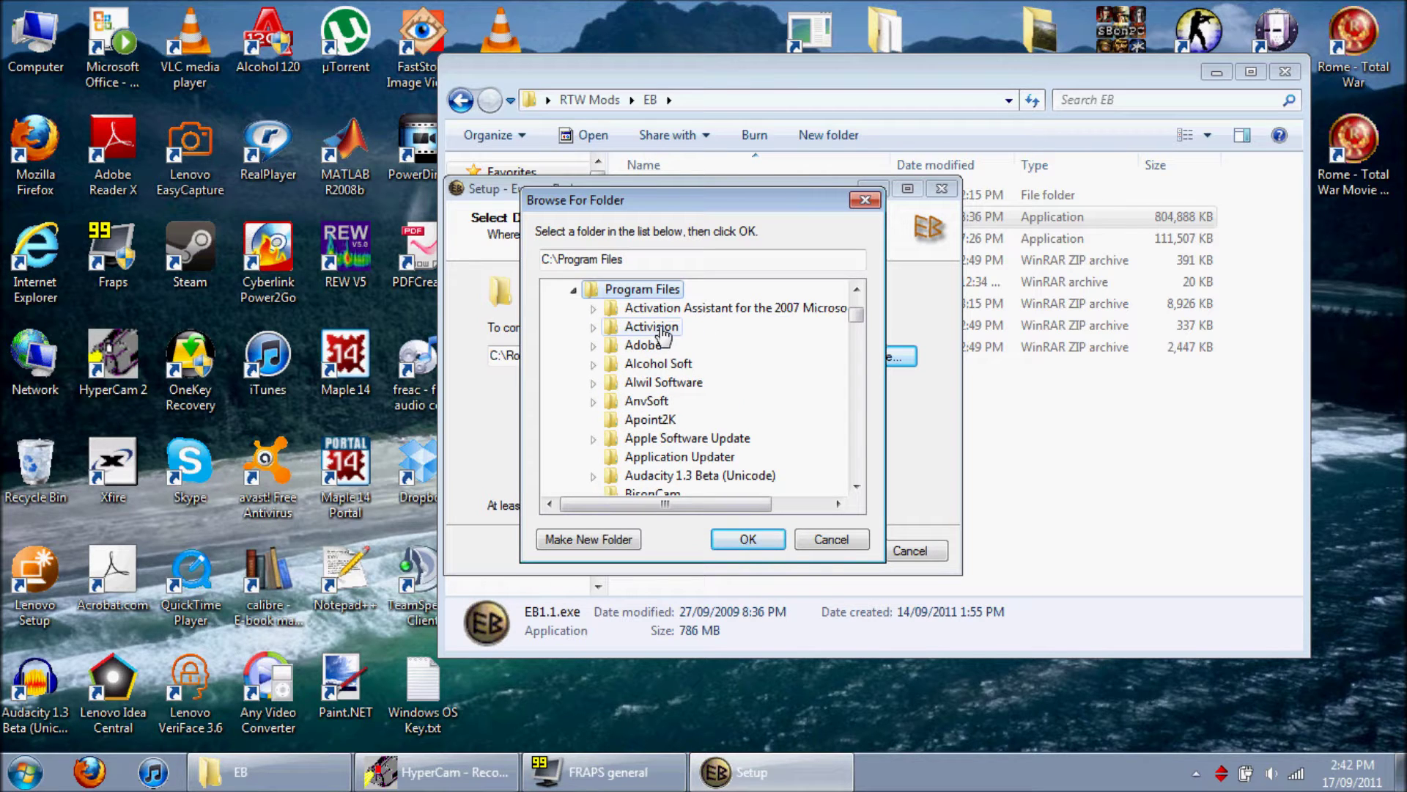
{"action": "double_click", "coordinate": [662, 329]}
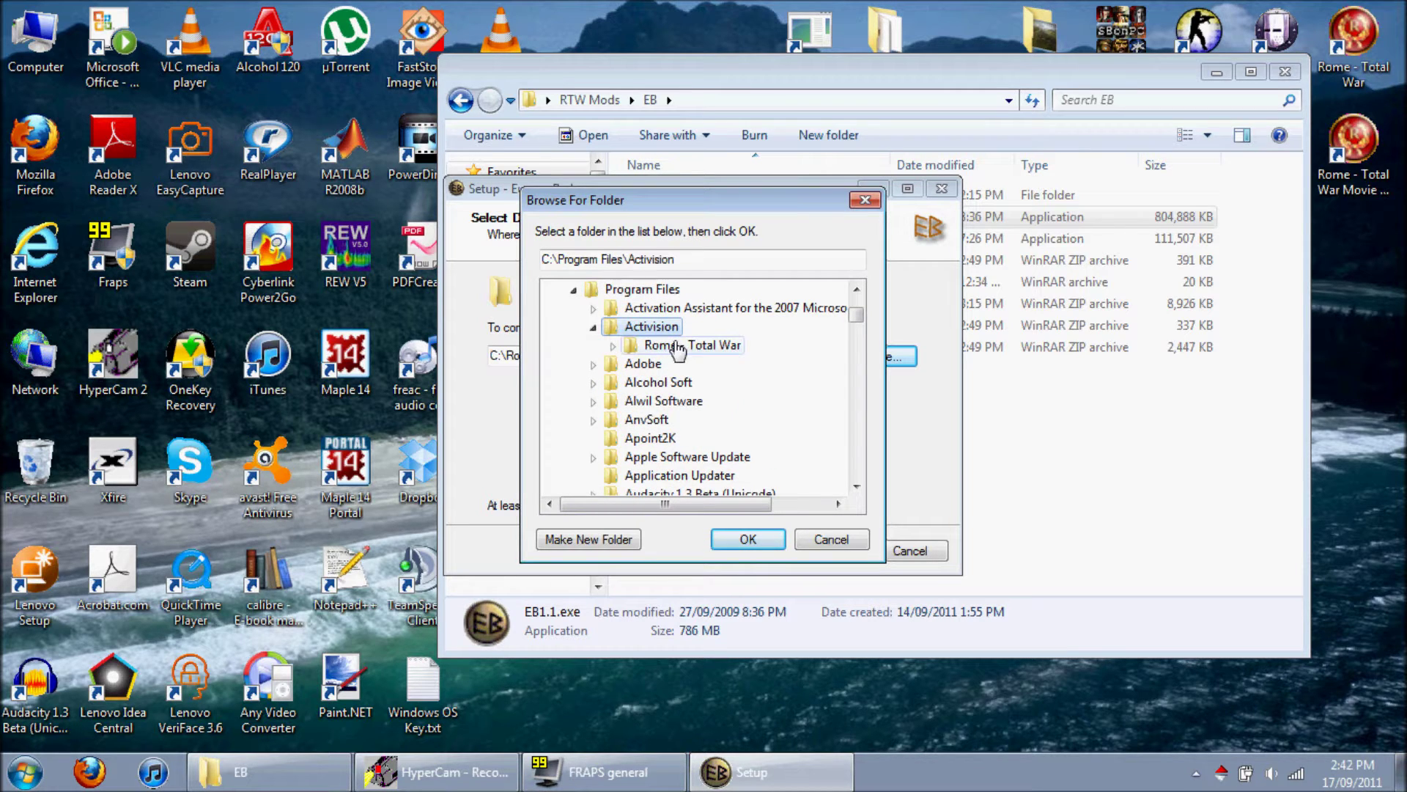
{"action": "double_click", "coordinate": [678, 346]}
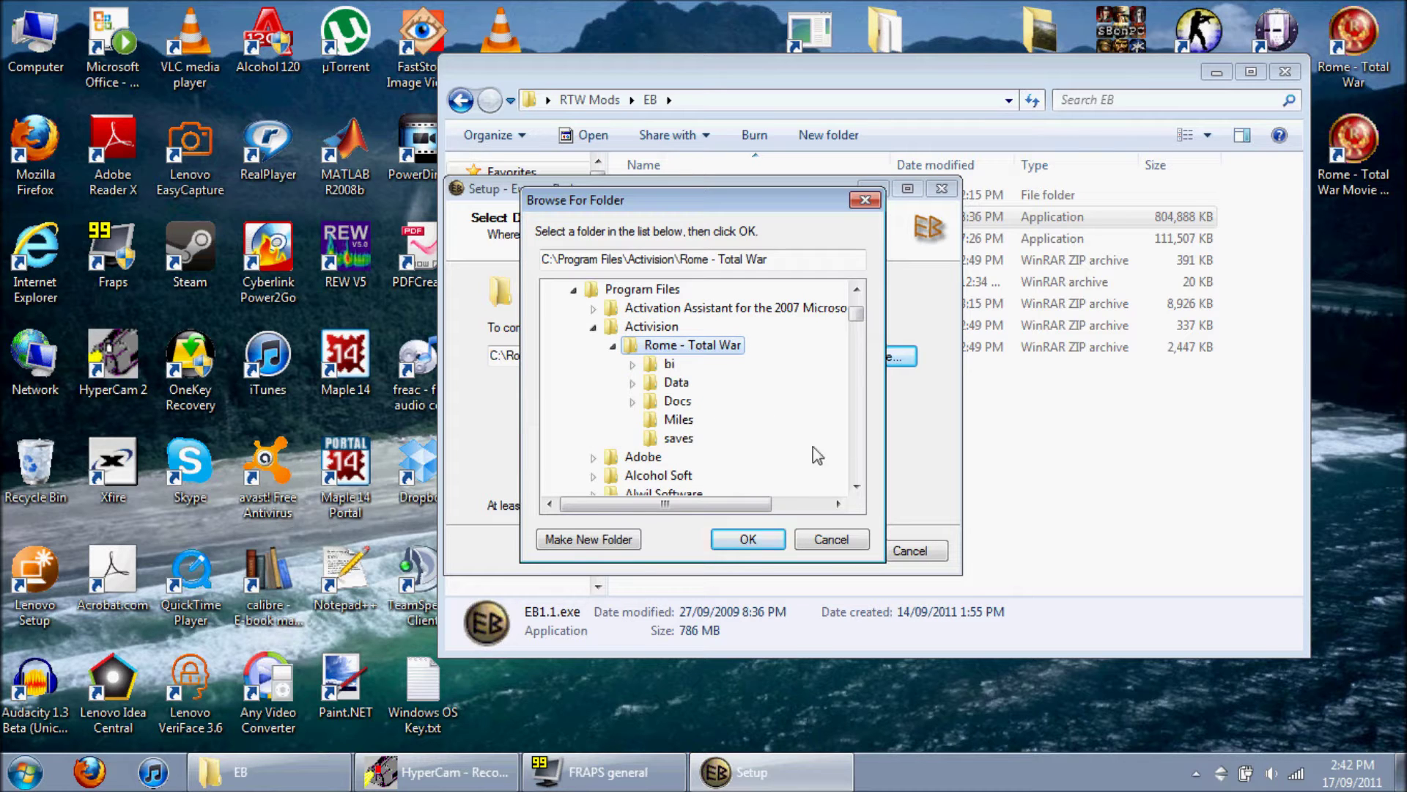
{"action": "left_click", "coordinate": [748, 540]}
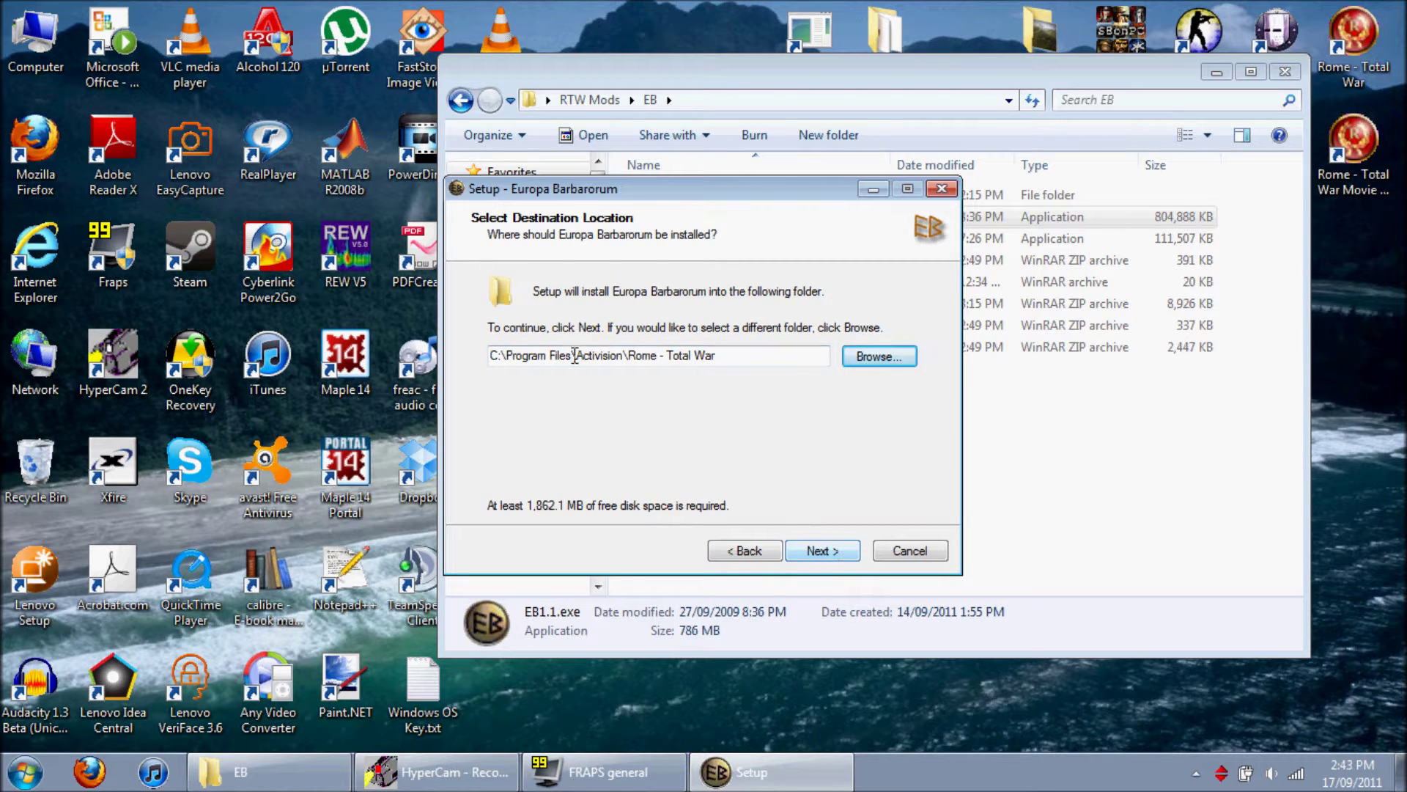
Step: Keep the Program Files destination, add the censored loincloths component, keep defaults and start installing
{"action": "left_click", "coordinate": [839, 552]}
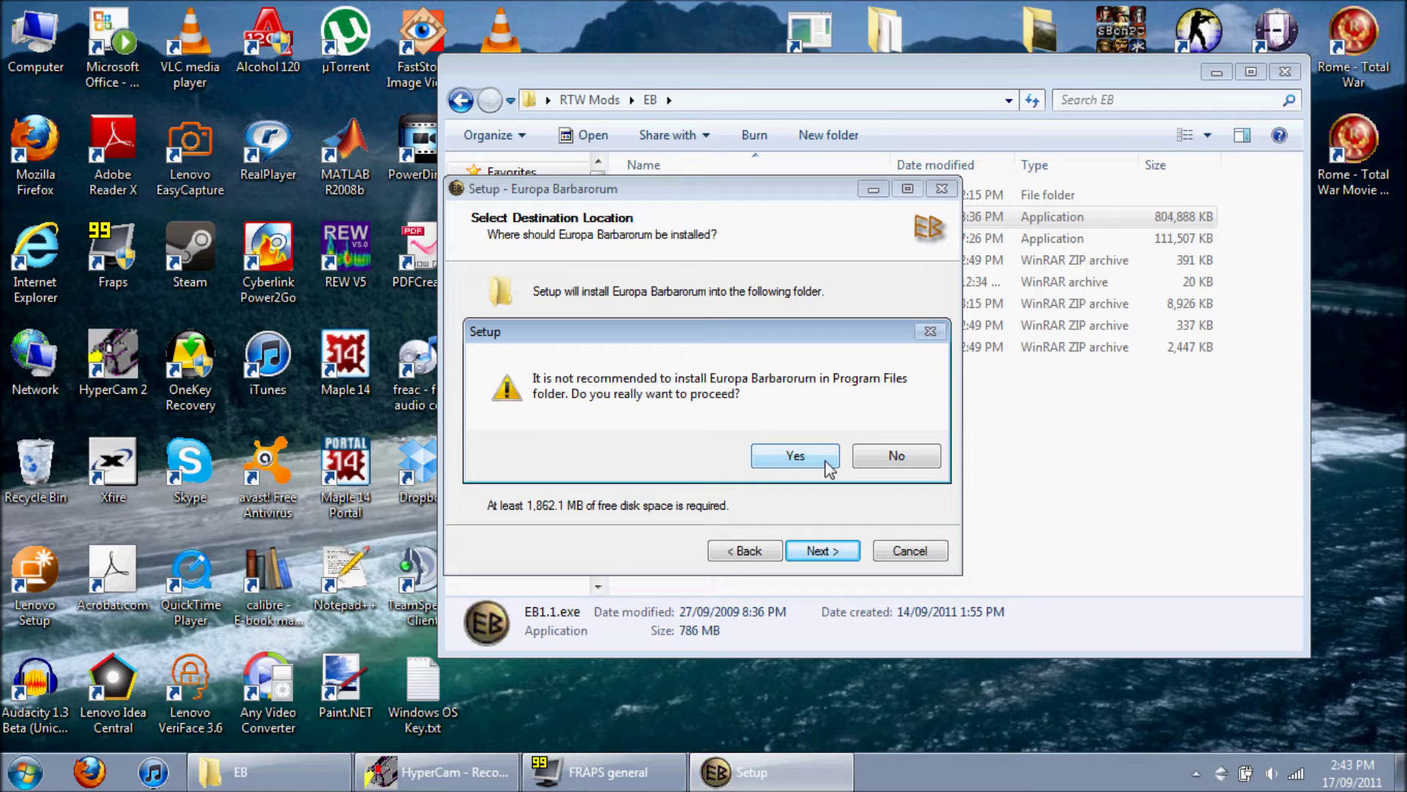
{"action": "left_click", "coordinate": [820, 461]}
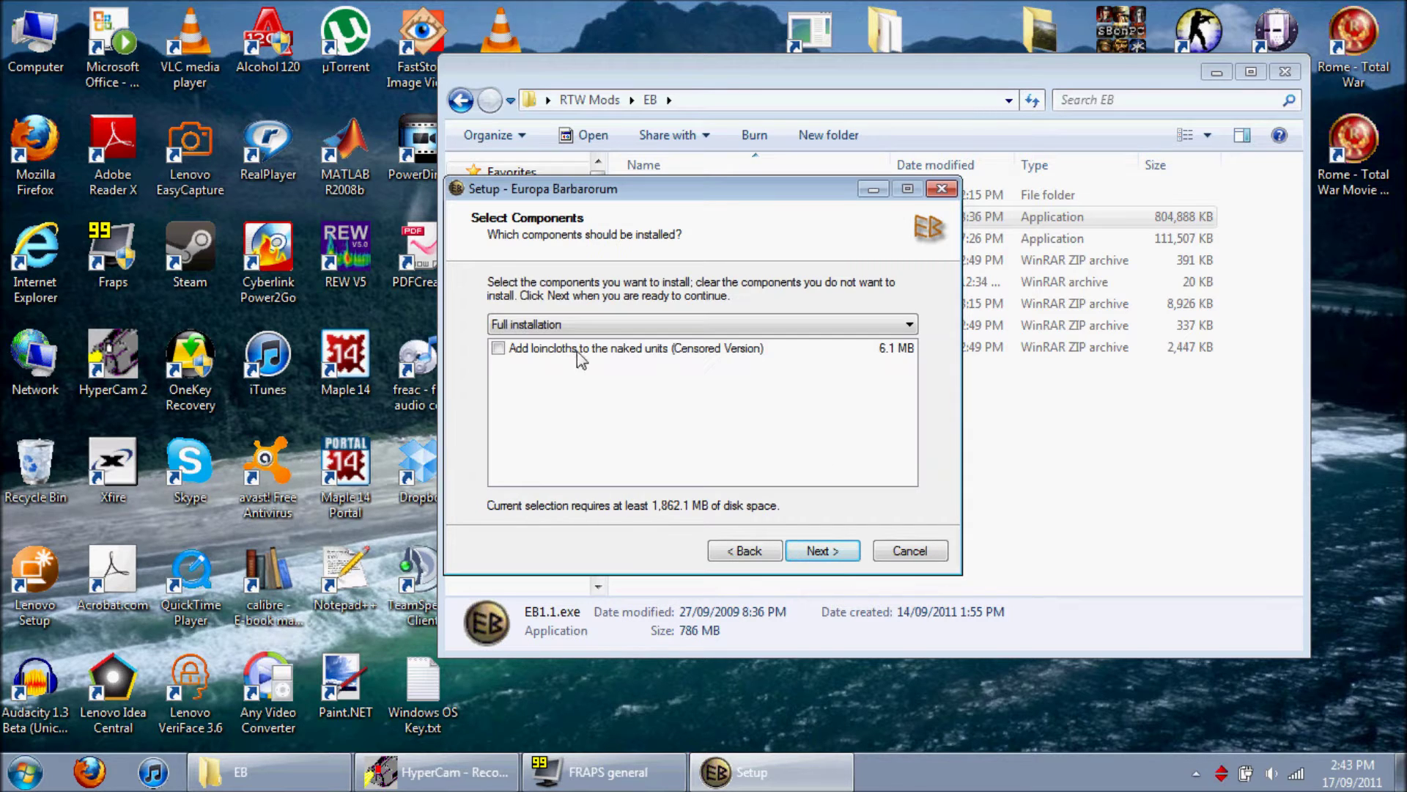
{"action": "left_click", "coordinate": [499, 348]}
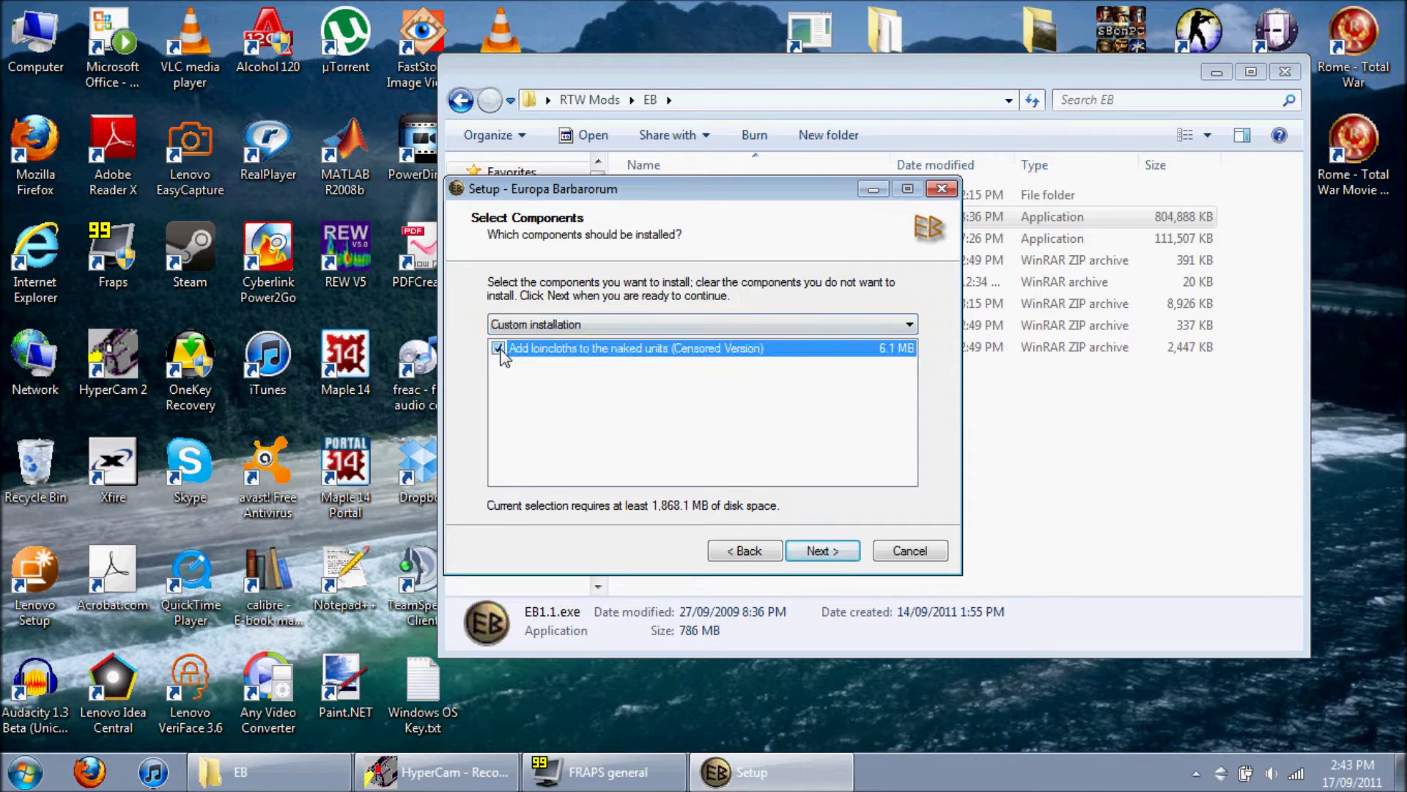
{"action": "left_click", "coordinate": [819, 551]}
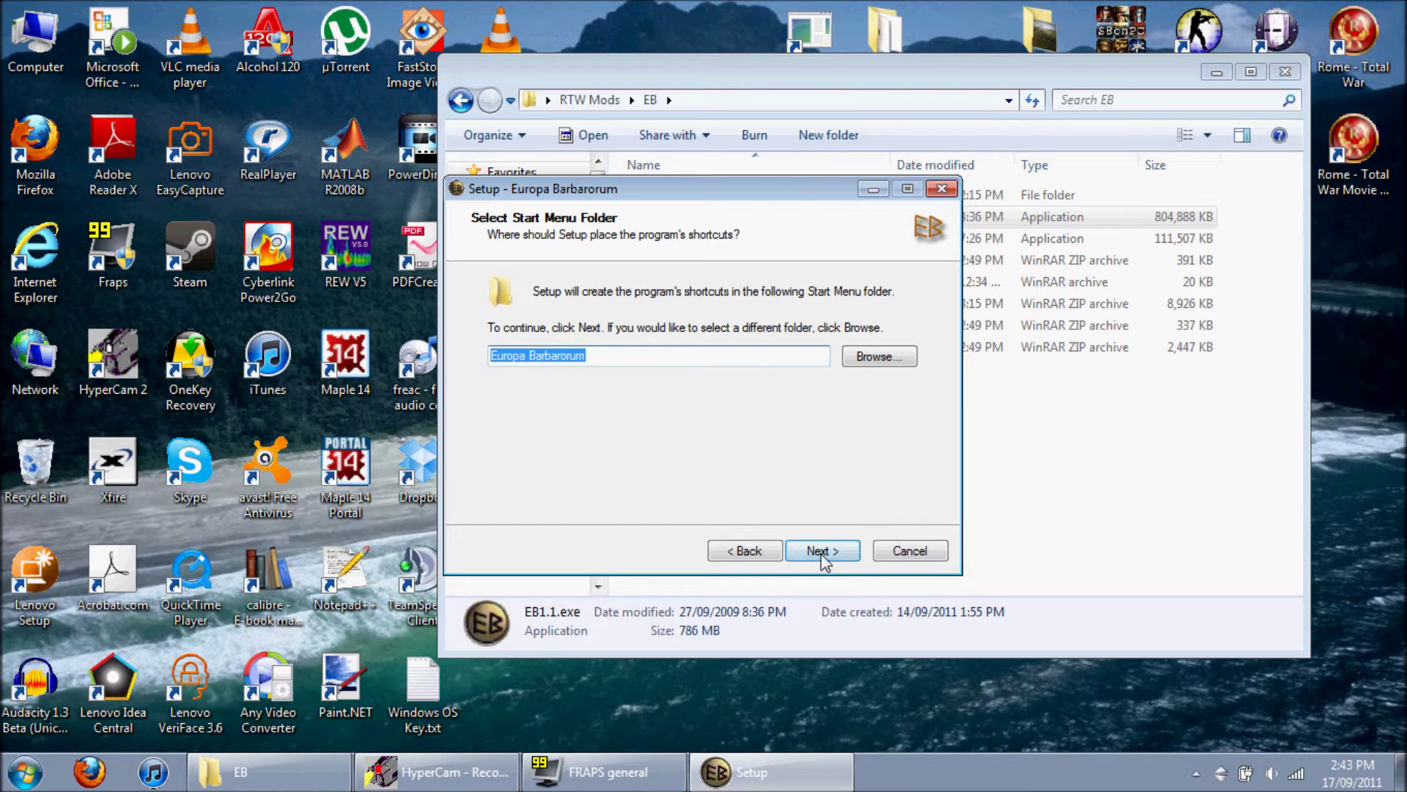
{"action": "left_click", "coordinate": [833, 551]}
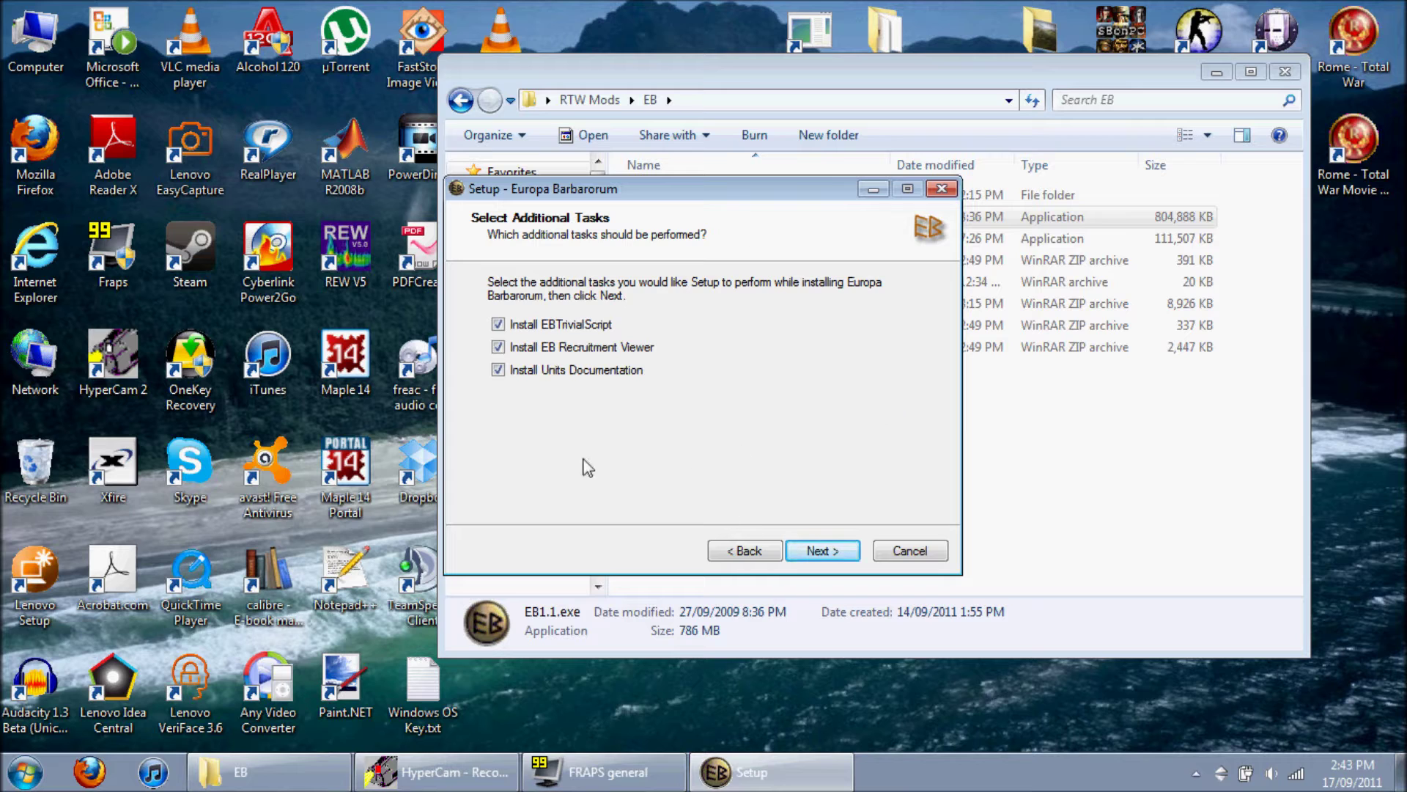
{"action": "left_click", "coordinate": [818, 550]}
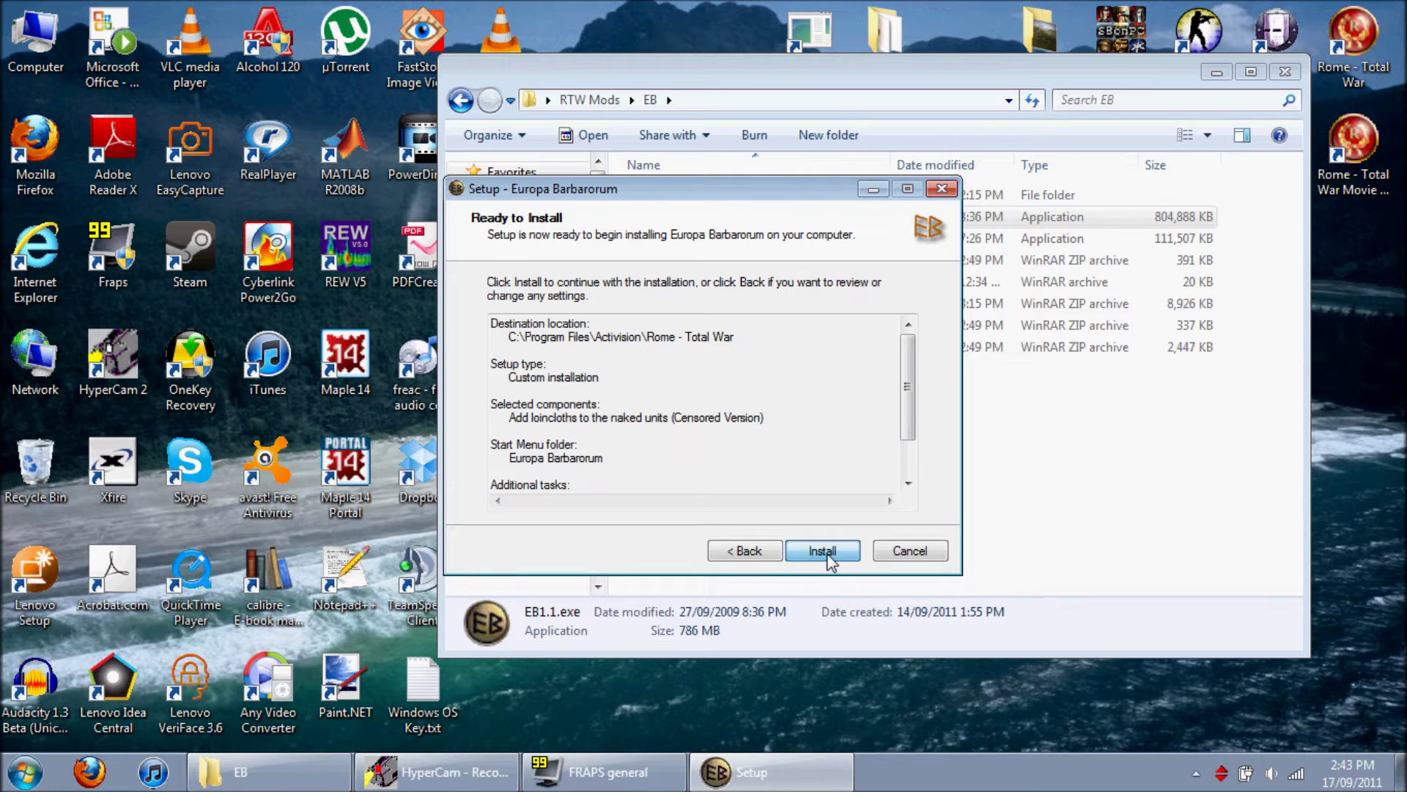
{"action": "scroll", "coordinate": [909, 487], "scroll_direction": "down", "scroll_amount": 2}
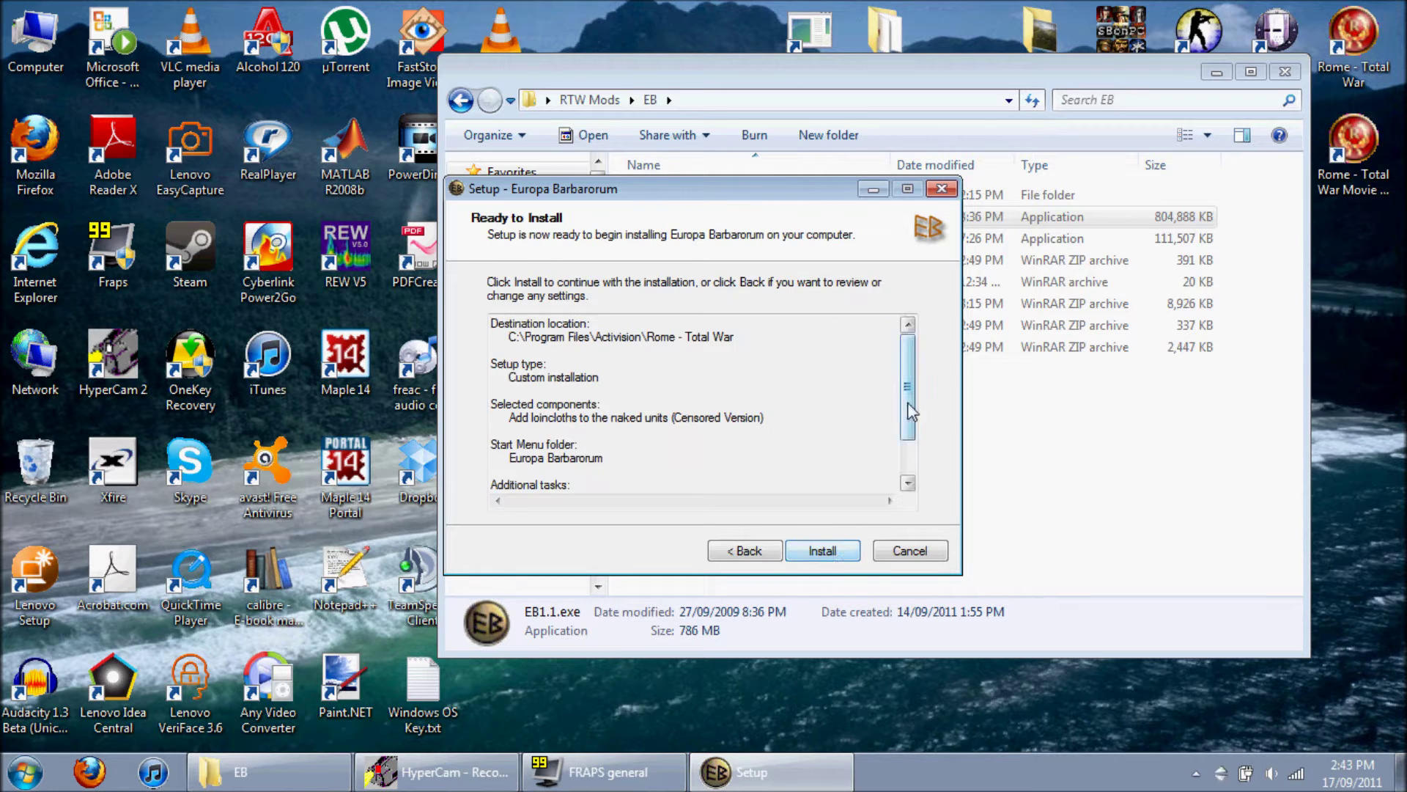
{"action": "left_click", "coordinate": [842, 552]}
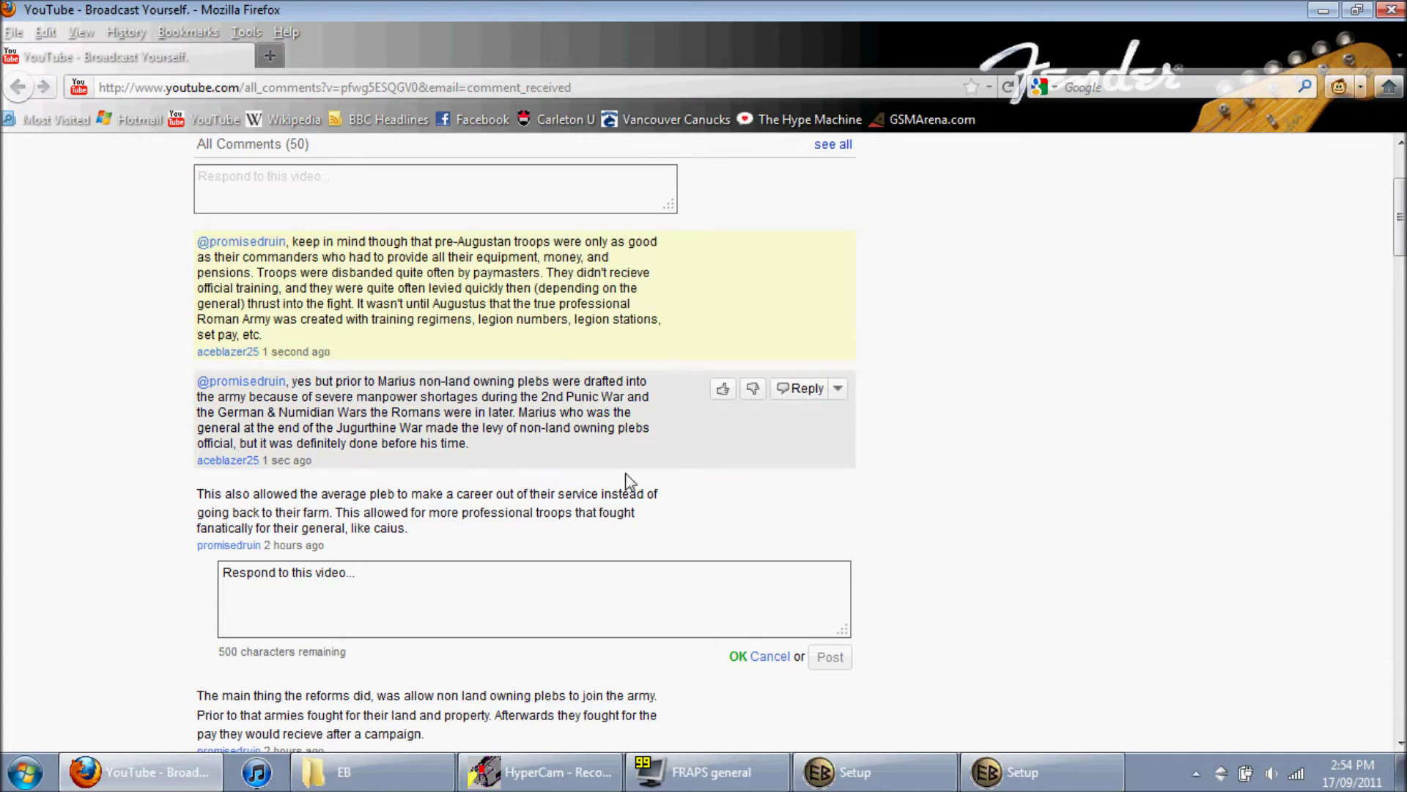
Step: Close the Firefox window showing the YouTube comments
{"action": "left_click", "coordinate": [1391, 10]}
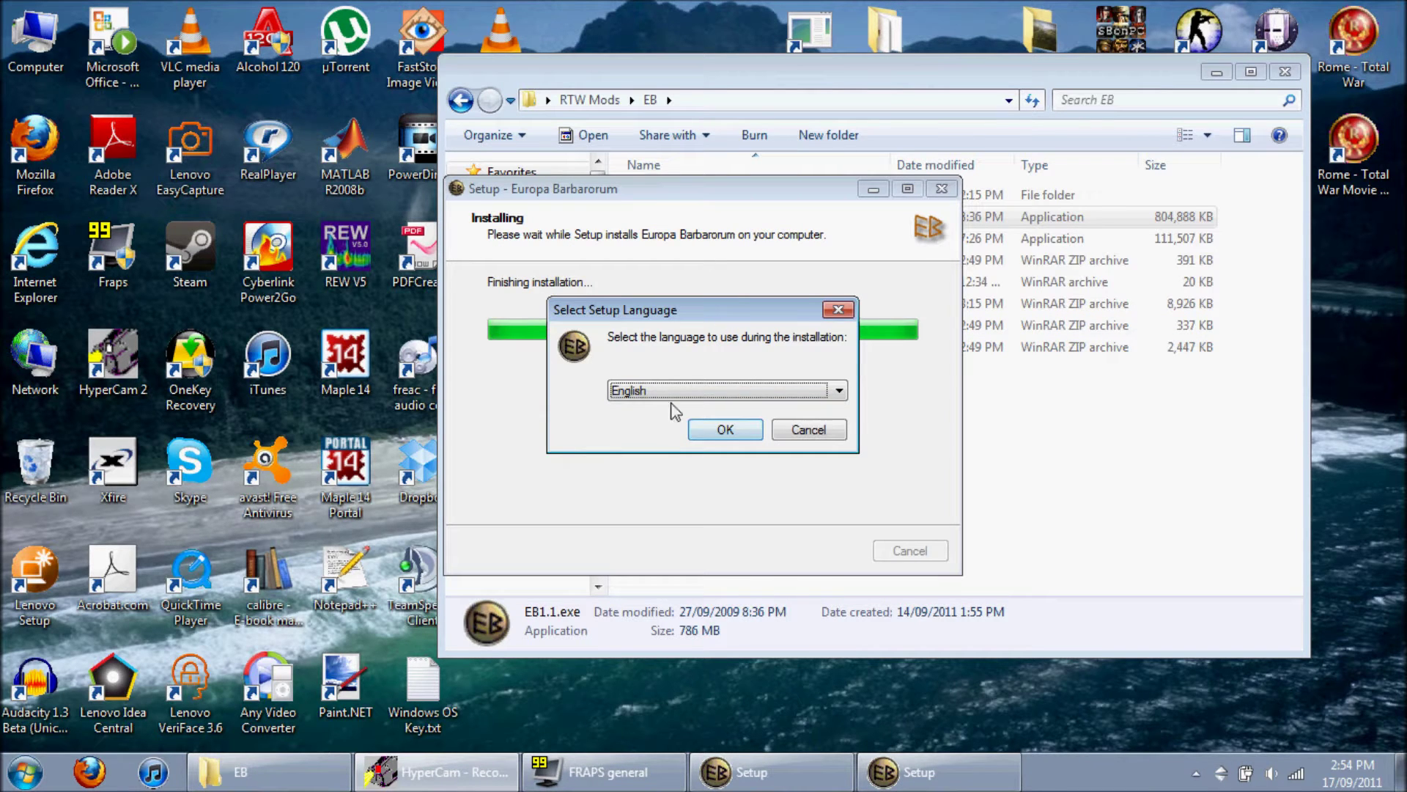
Step: Confirm English in the Select Setup Language prompt
{"action": "left_click", "coordinate": [725, 440]}
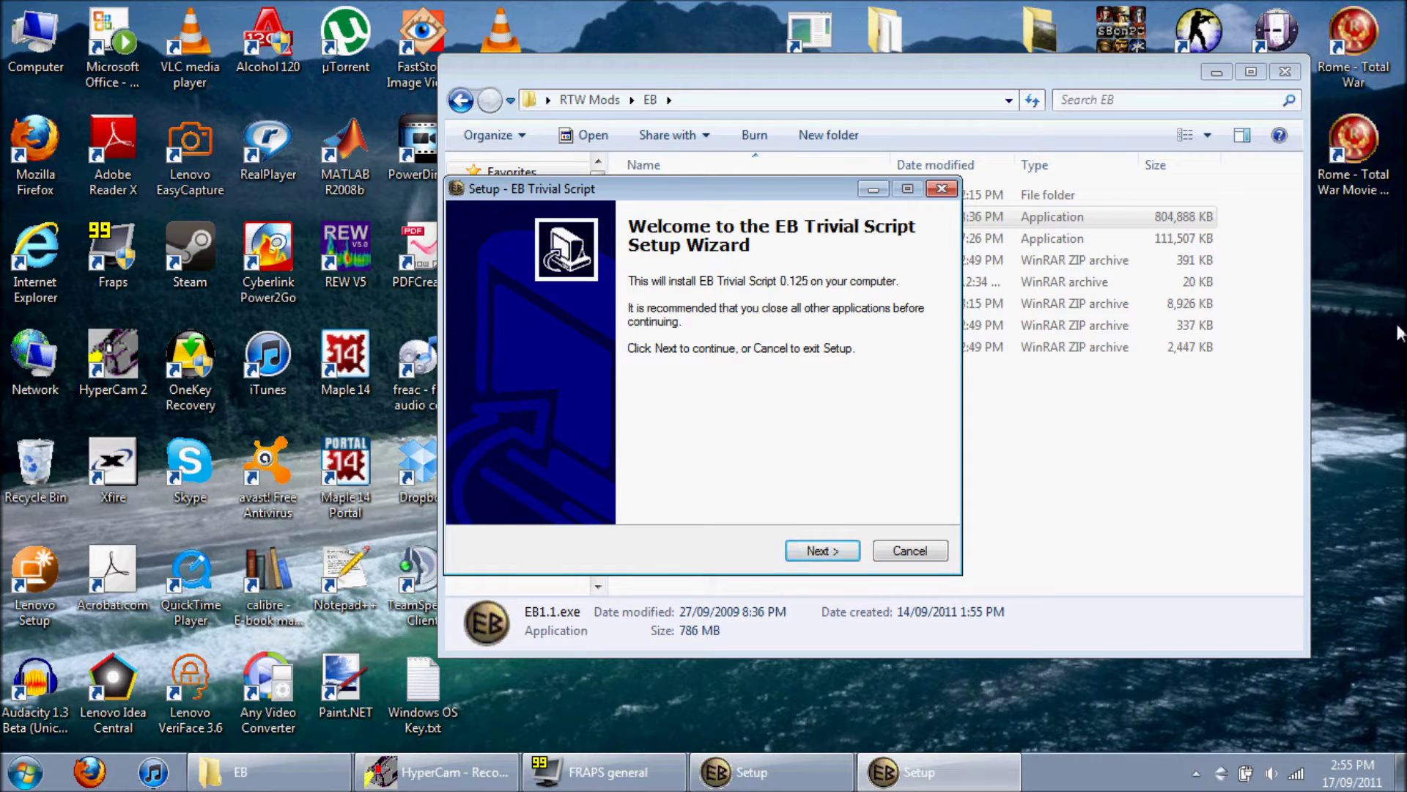
Step: Accept the EB Trivial Script licence agreement
{"action": "left_click", "coordinate": [817, 554]}
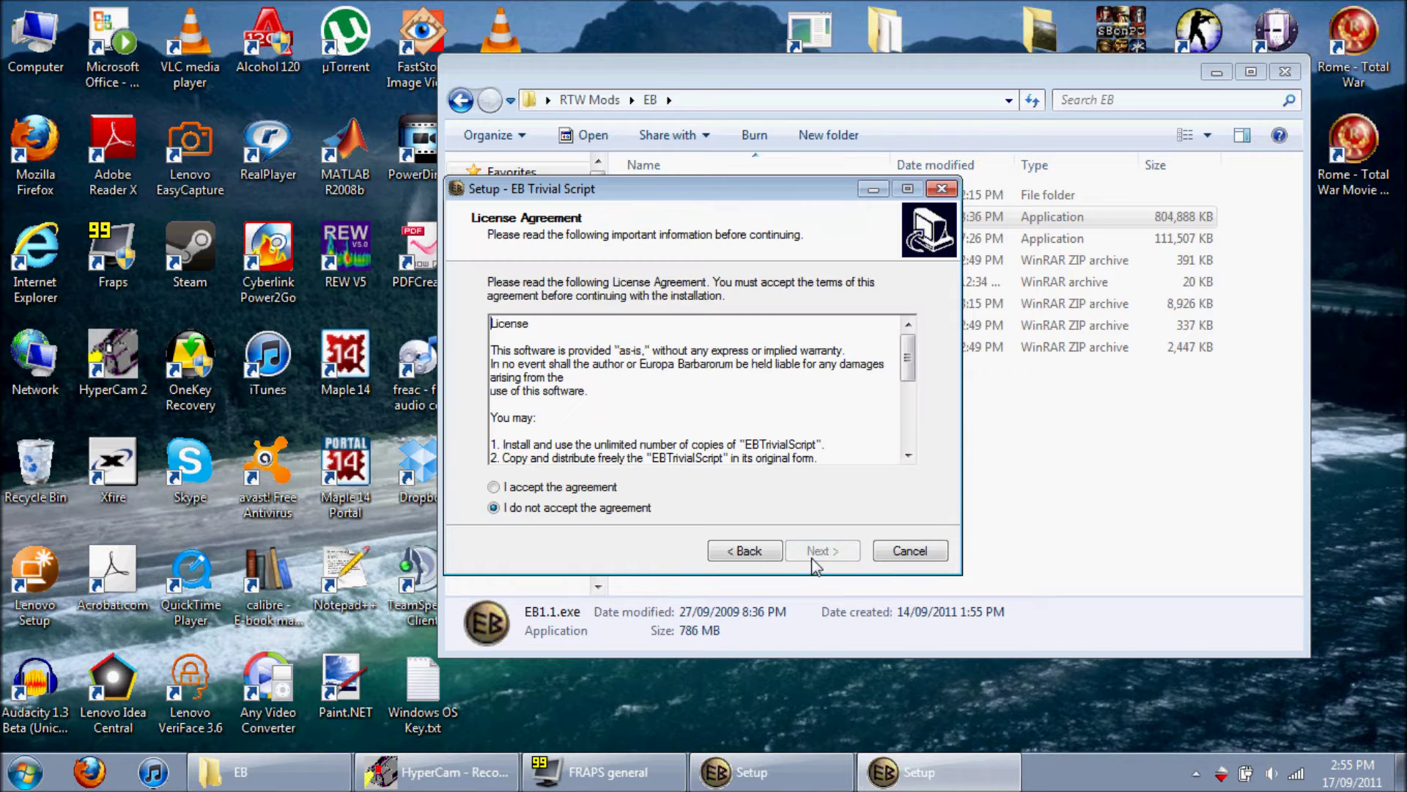
{"action": "left_click", "coordinate": [603, 489]}
{"action": "left_click", "coordinate": [820, 550]}
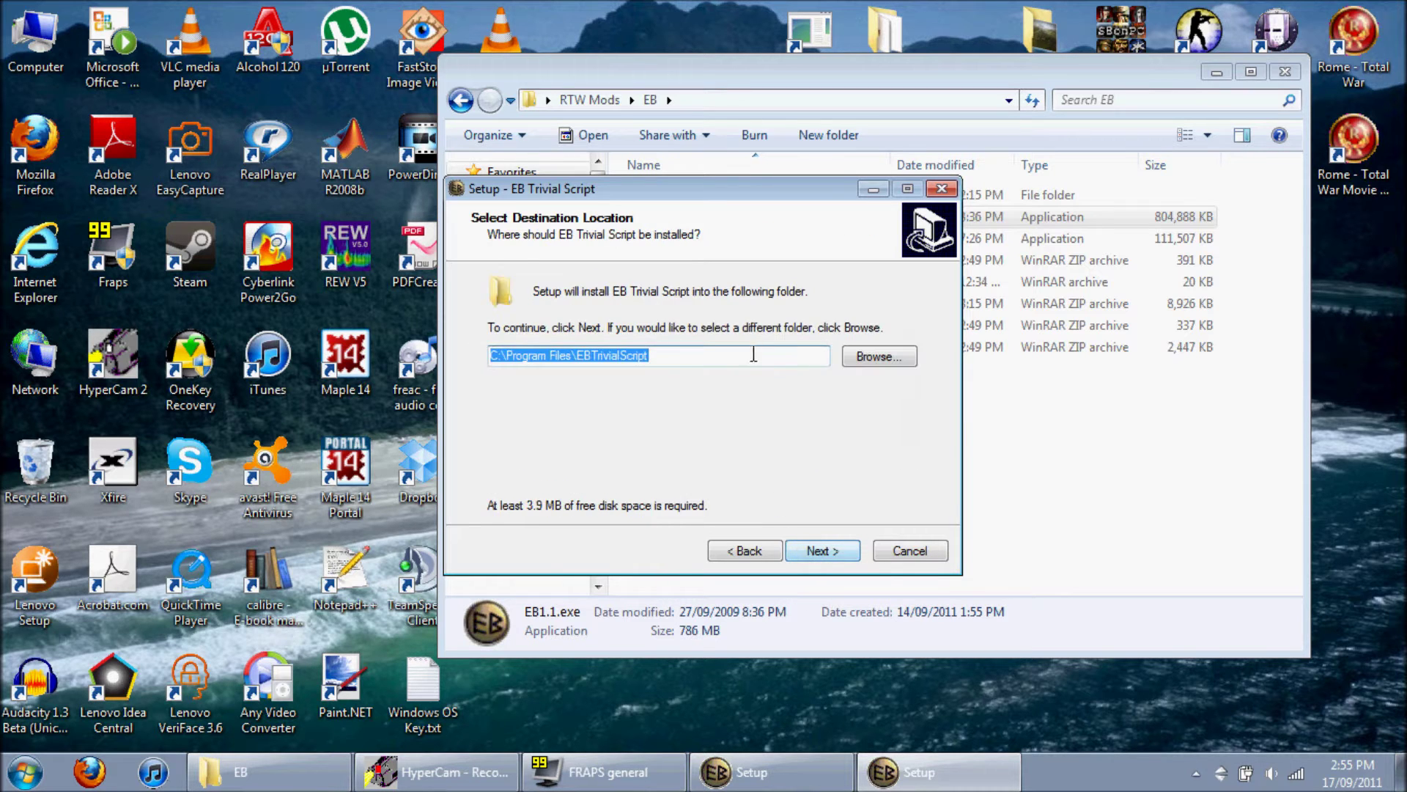
Step: Set the Trivial Script destination to Program Files\Activision\Rome - Total War\EB
{"action": "left_click", "coordinate": [879, 355]}
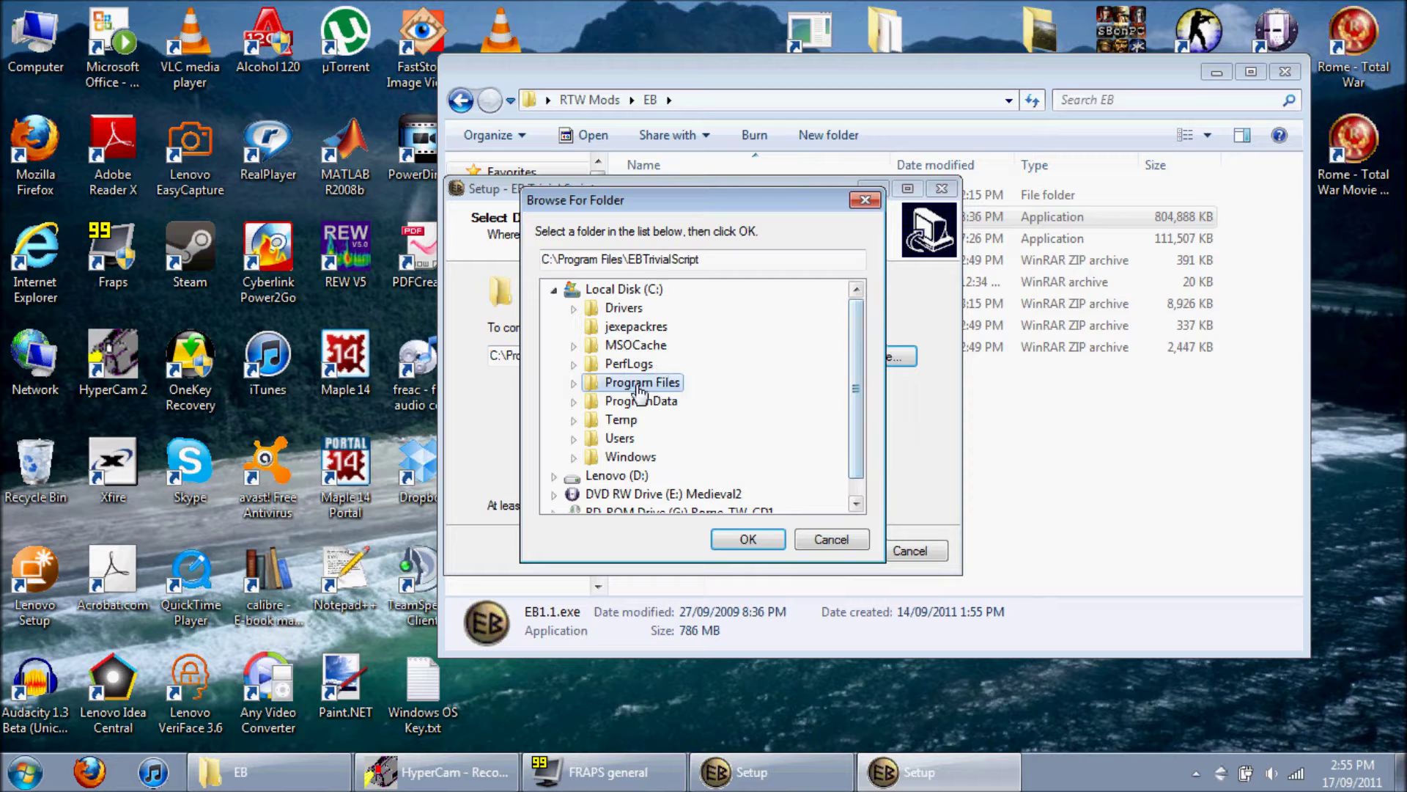
{"action": "double_click", "coordinate": [592, 381]}
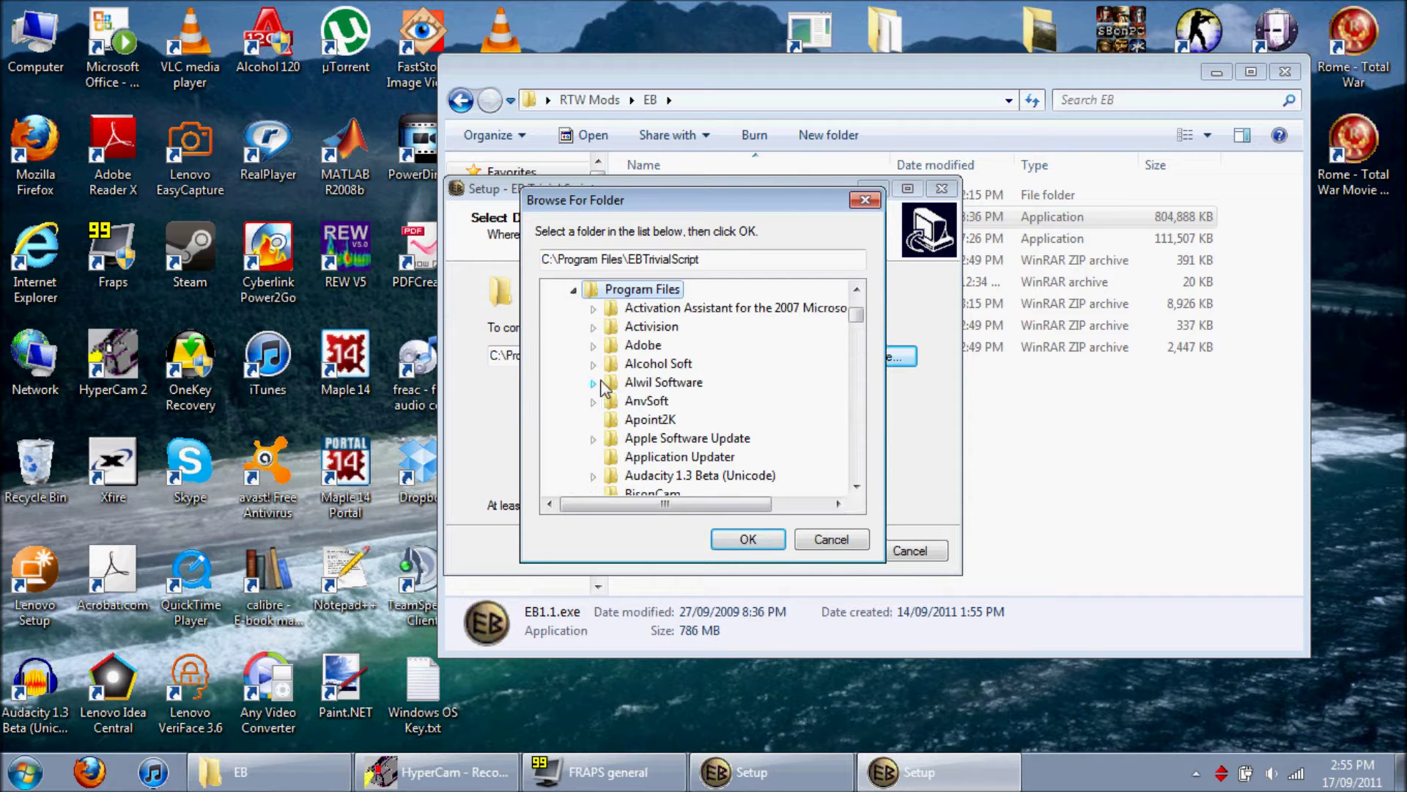
{"action": "scroll", "coordinate": [675, 405], "scroll_direction": "down", "scroll_amount": 1}
{"action": "scroll", "coordinate": [675, 405], "scroll_direction": "down", "scroll_amount": 4}
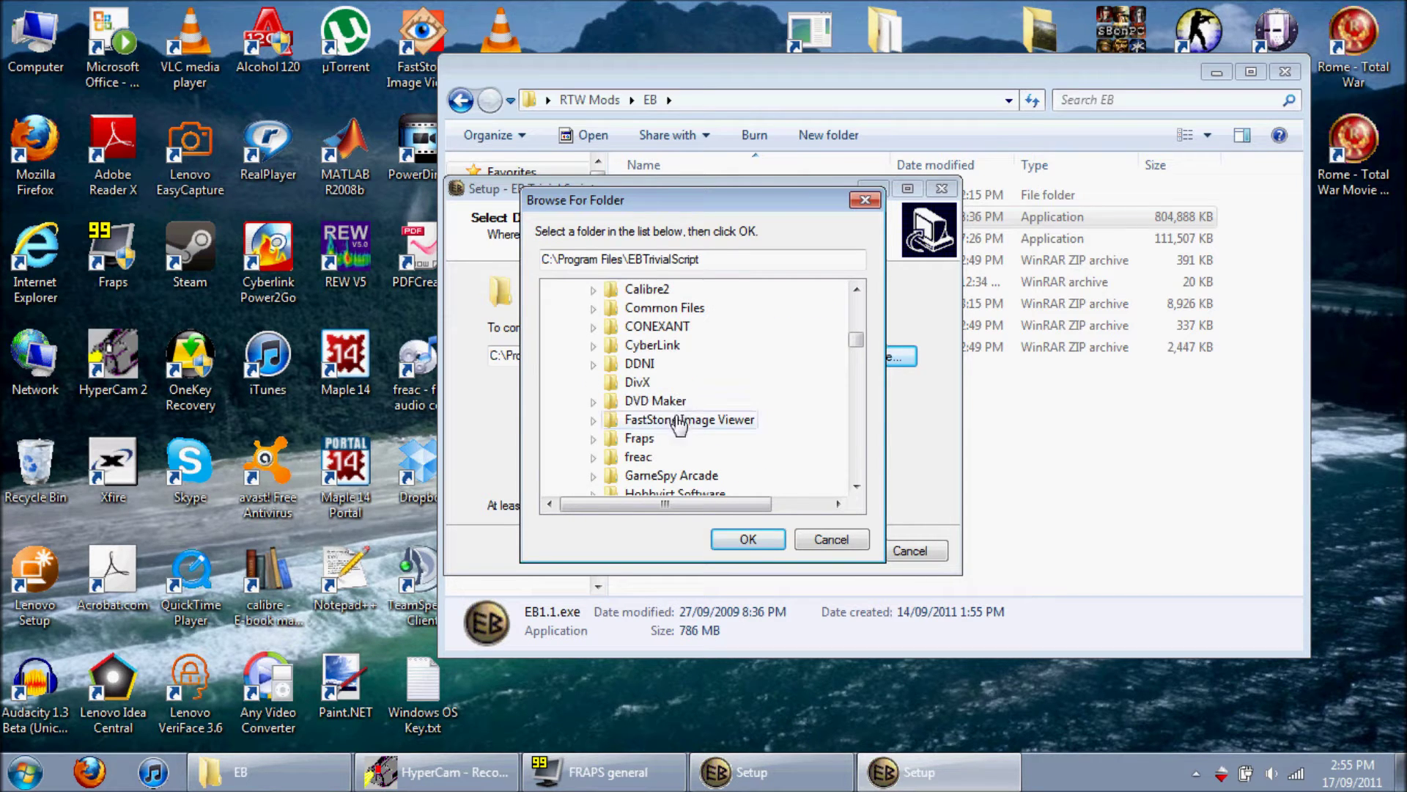
{"action": "scroll", "coordinate": [679, 428], "scroll_direction": "down", "scroll_amount": 2}
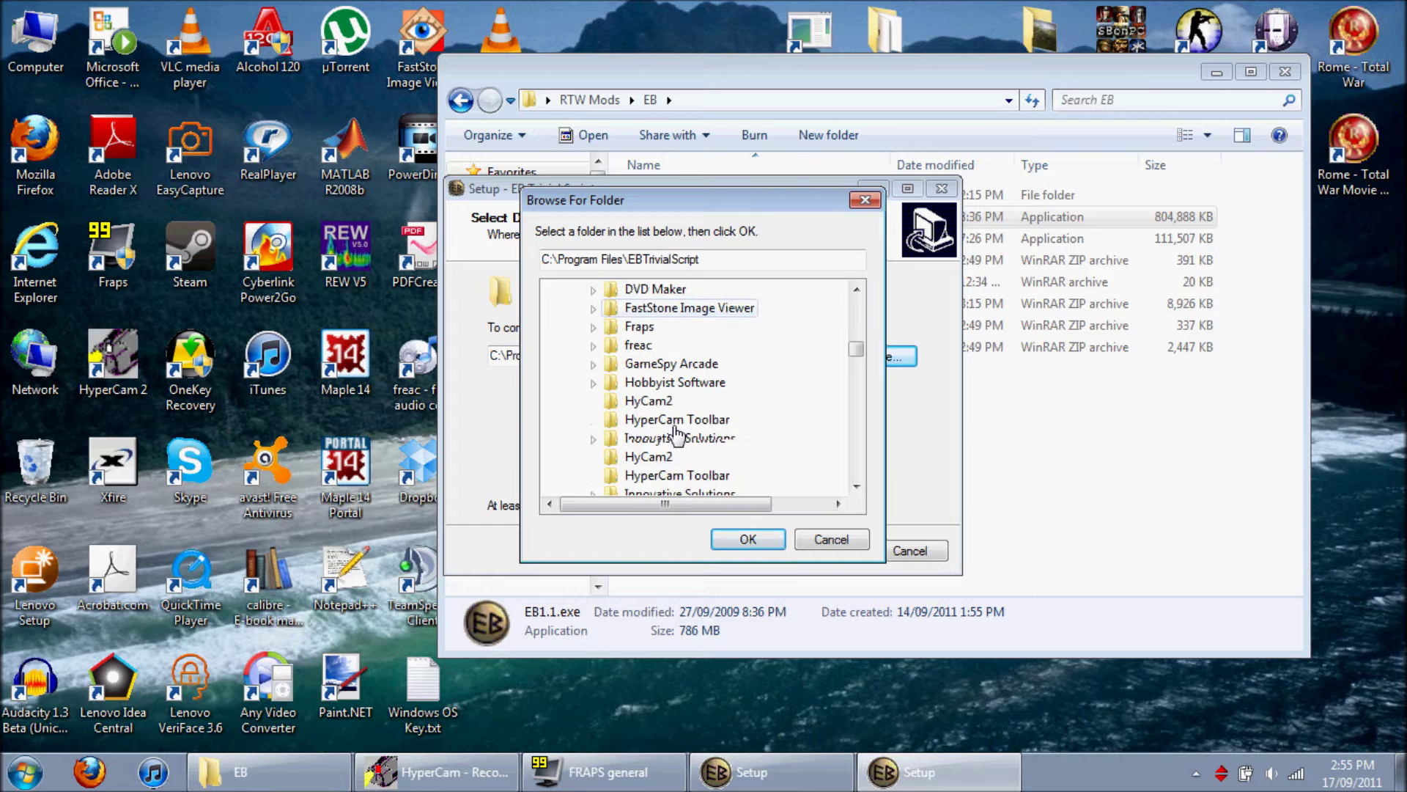
{"action": "scroll", "coordinate": [675, 435], "scroll_direction": "down", "scroll_amount": 3}
{"action": "scroll", "coordinate": [675, 410], "scroll_direction": "up", "scroll_amount": 10}
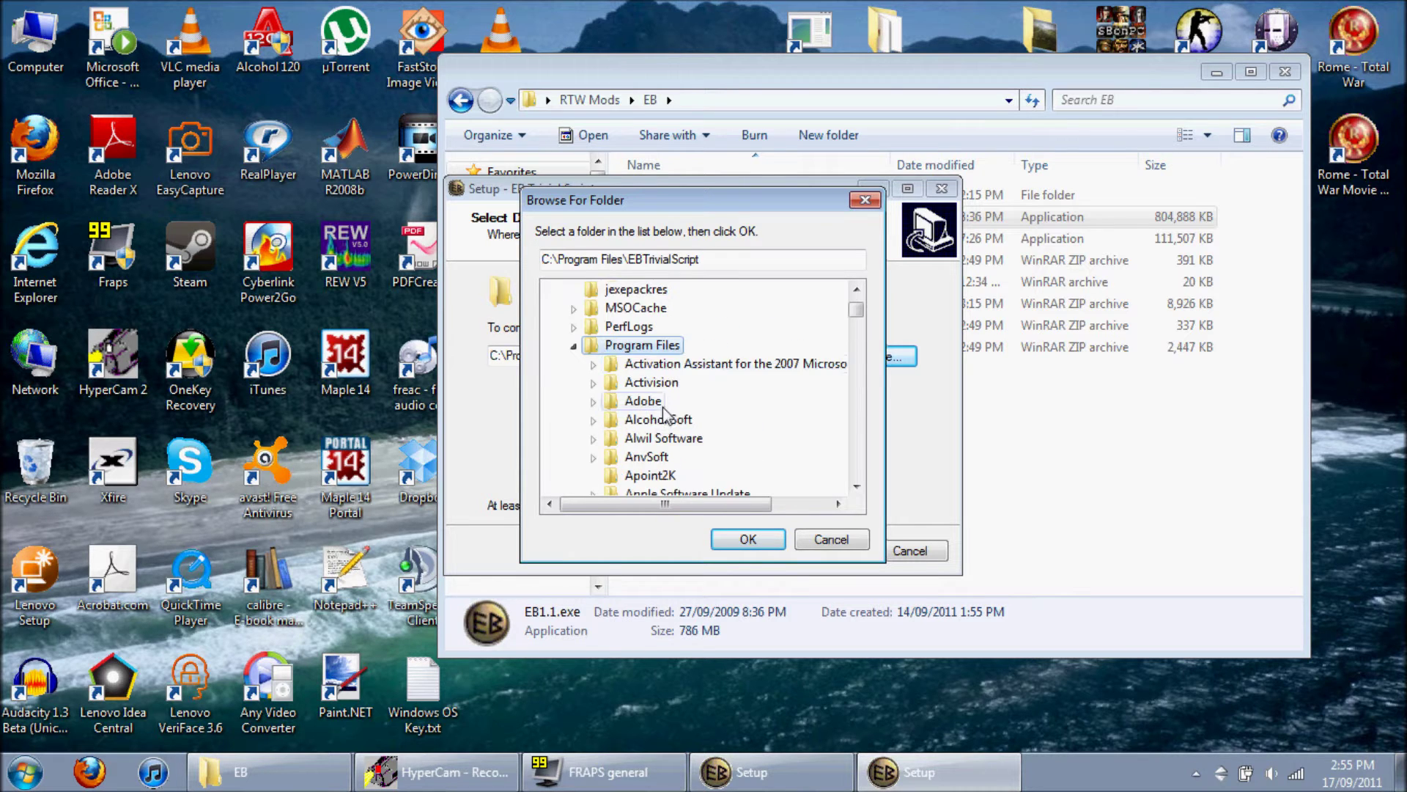
{"action": "double_click", "coordinate": [651, 382]}
{"action": "double_click", "coordinate": [663, 401]}
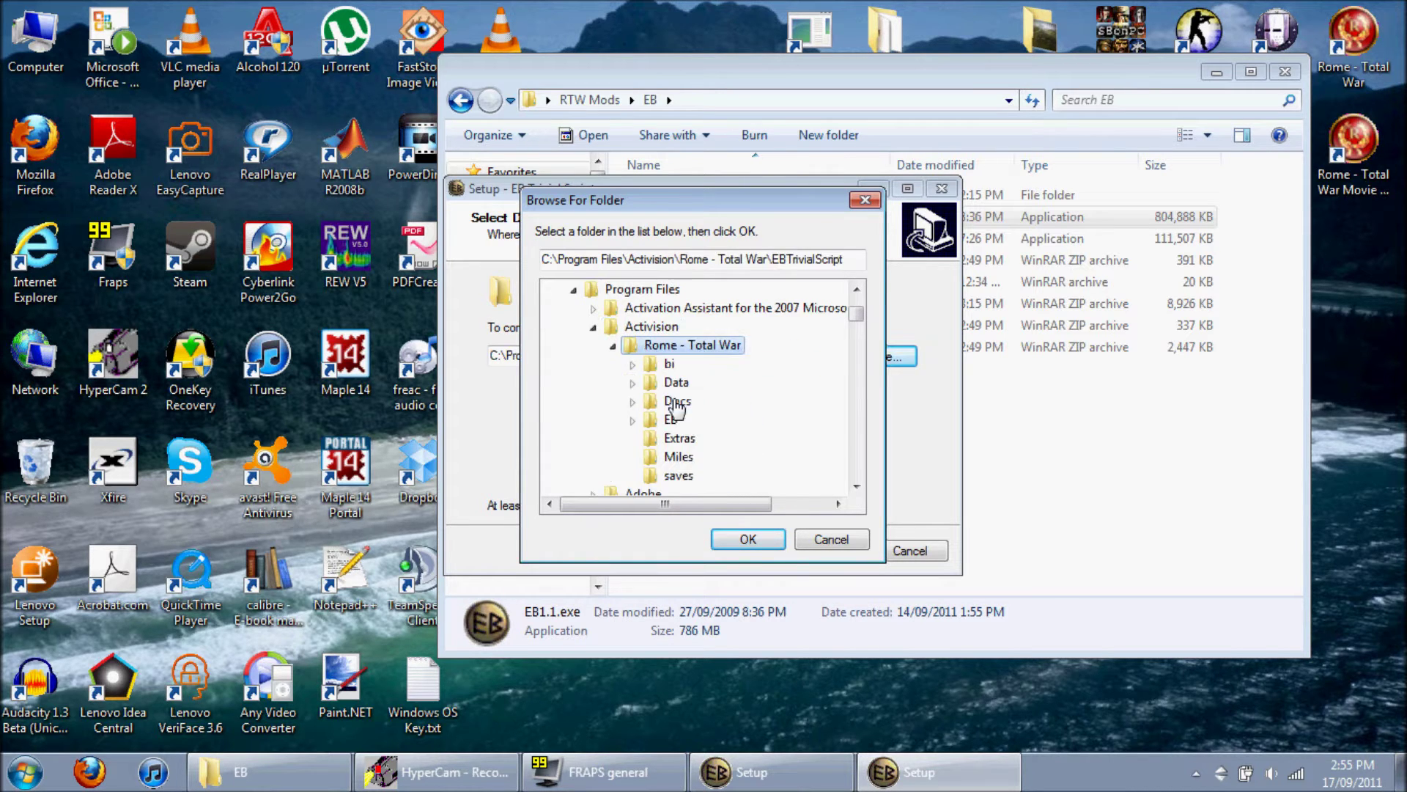
{"action": "left_click", "coordinate": [671, 420]}
{"action": "left_click", "coordinate": [748, 538]}
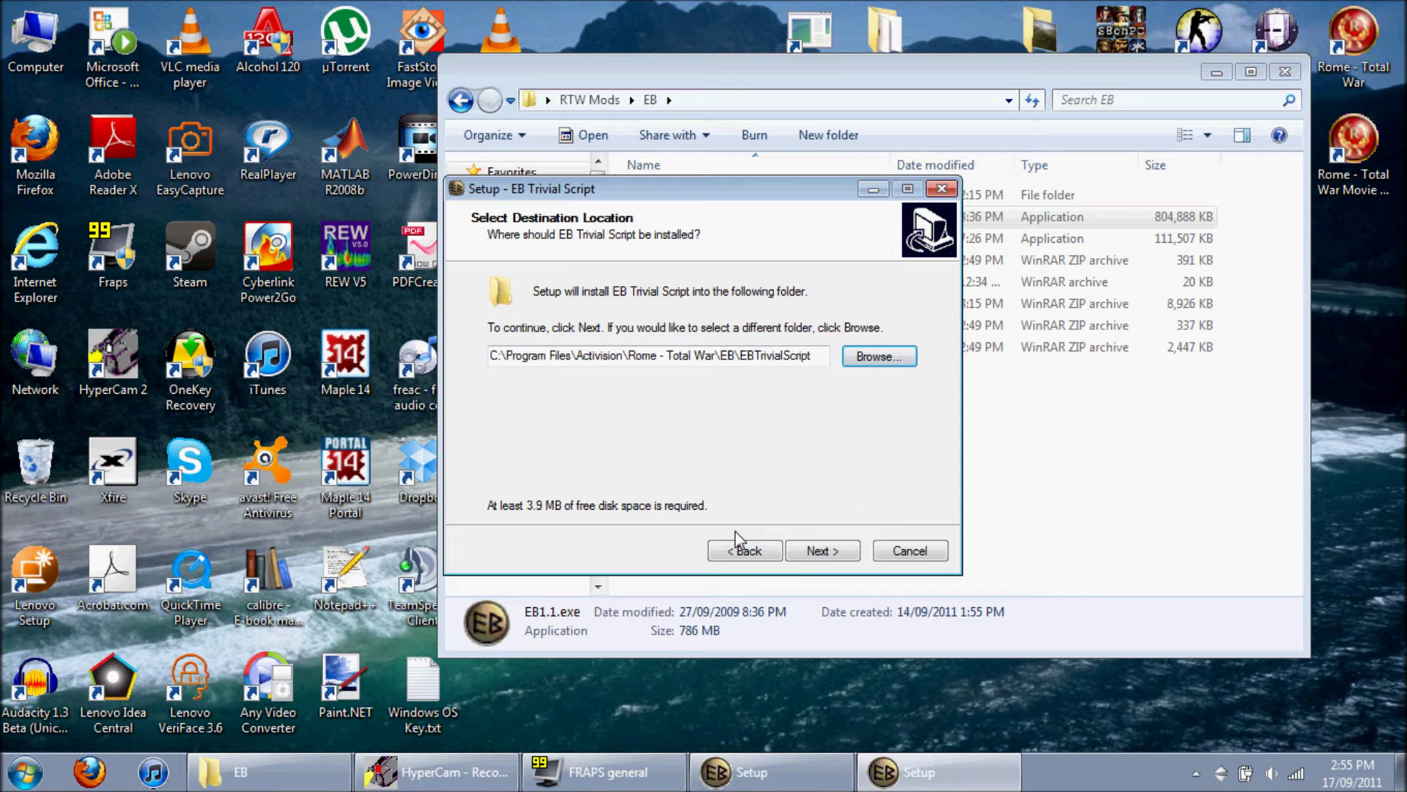
Step: Use the Europa Barbarorum Start Menu folder, then install and finish the setup
{"action": "left_click", "coordinate": [819, 554]}
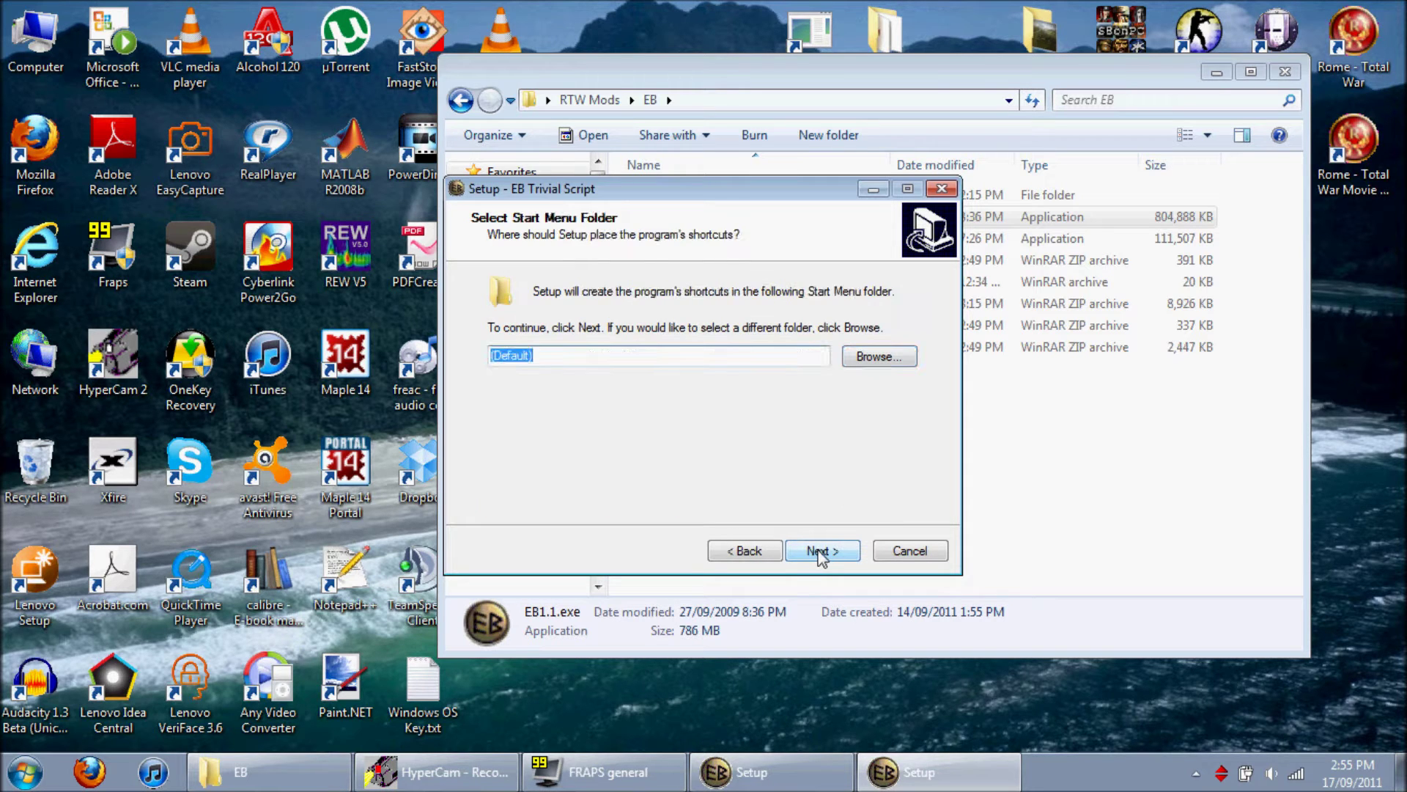
{"action": "left_click", "coordinate": [889, 362]}
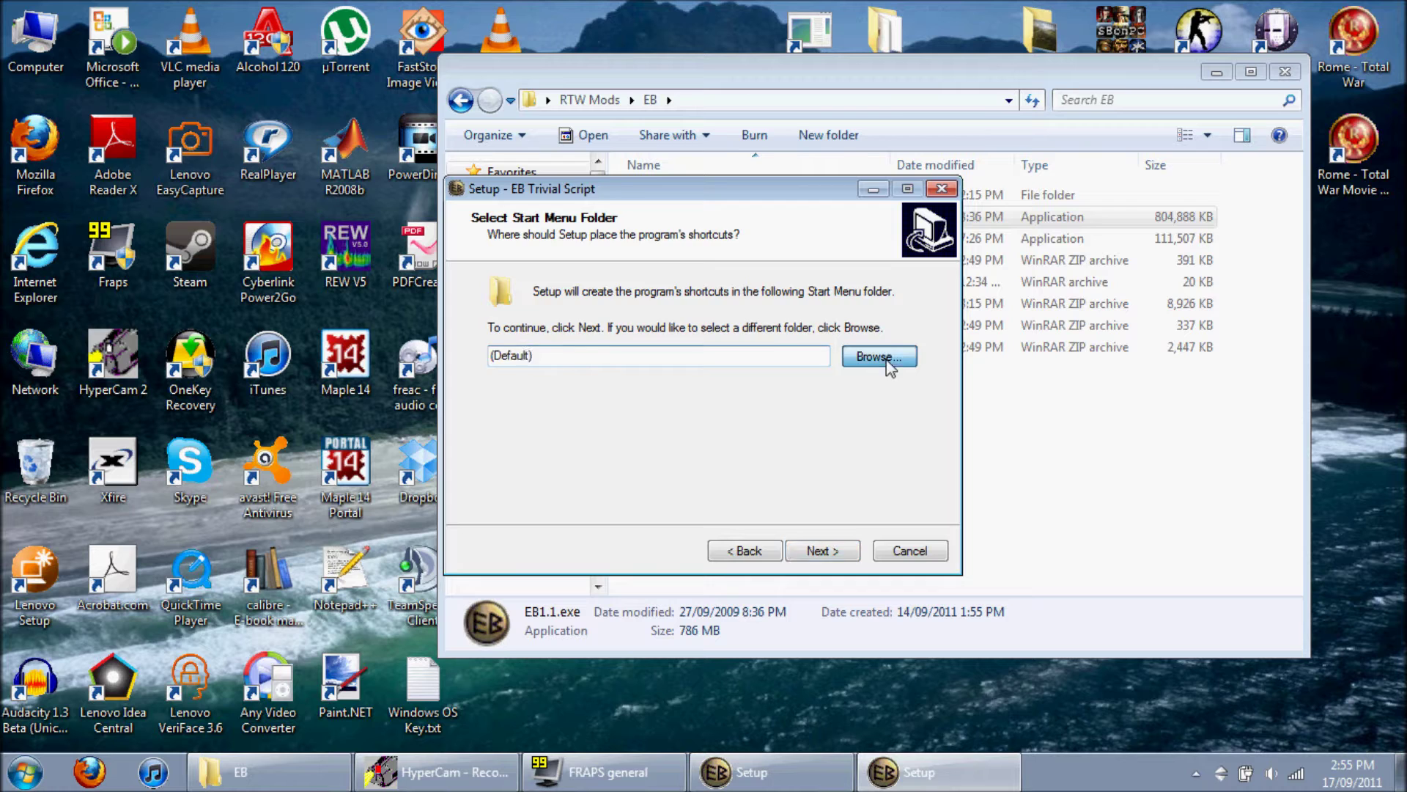
{"action": "double_click", "coordinate": [638, 457]}
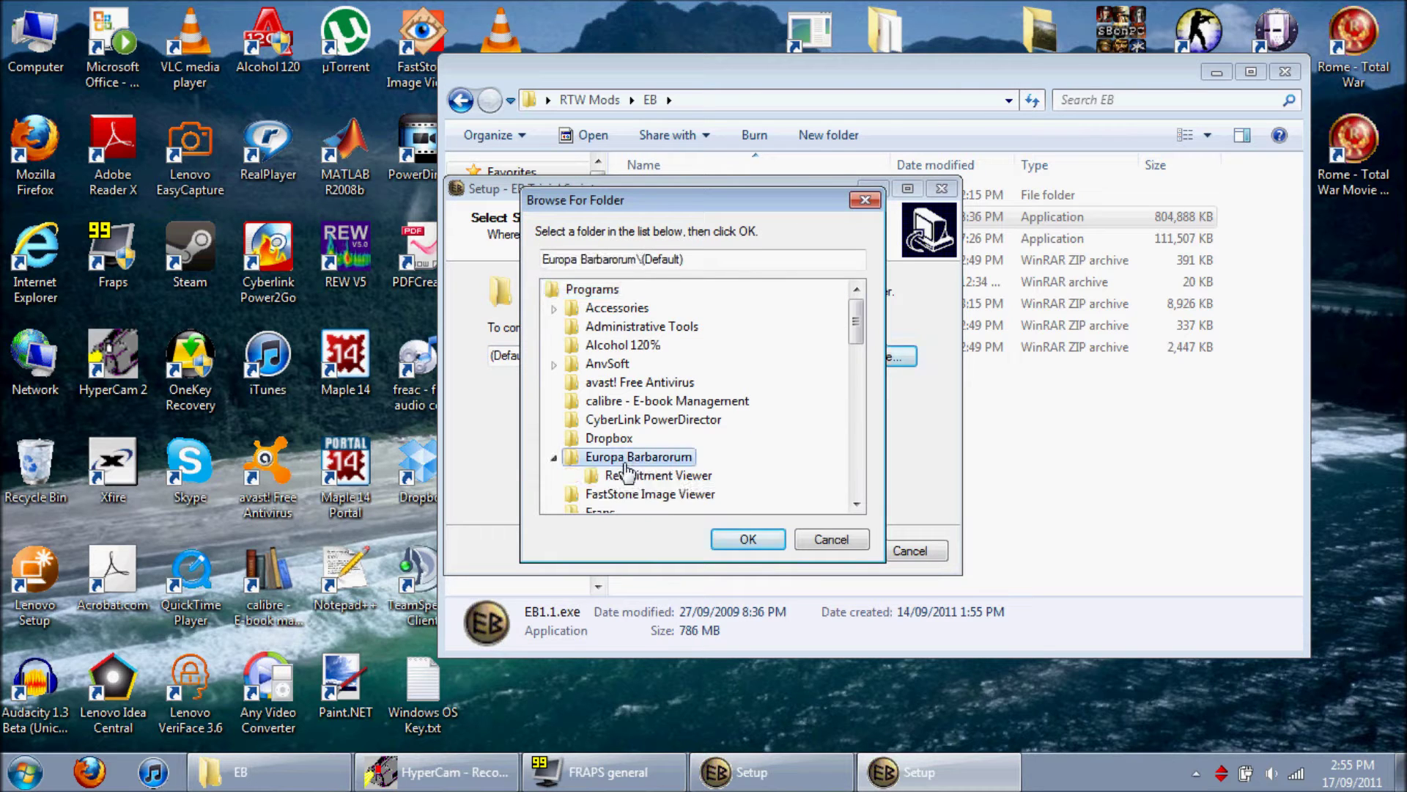
{"action": "left_click", "coordinate": [749, 541]}
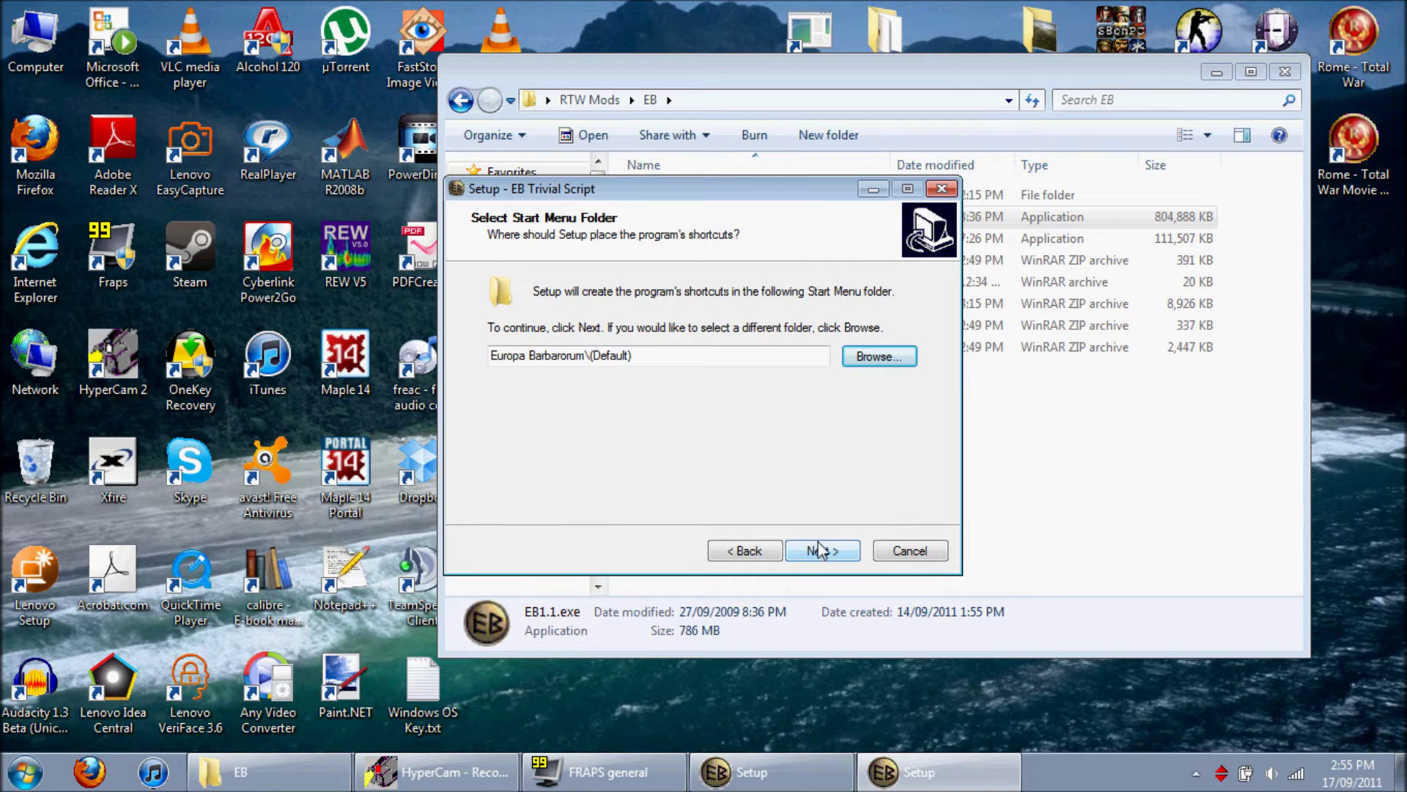
{"action": "left_click", "coordinate": [822, 551]}
{"action": "left_click", "coordinate": [824, 552]}
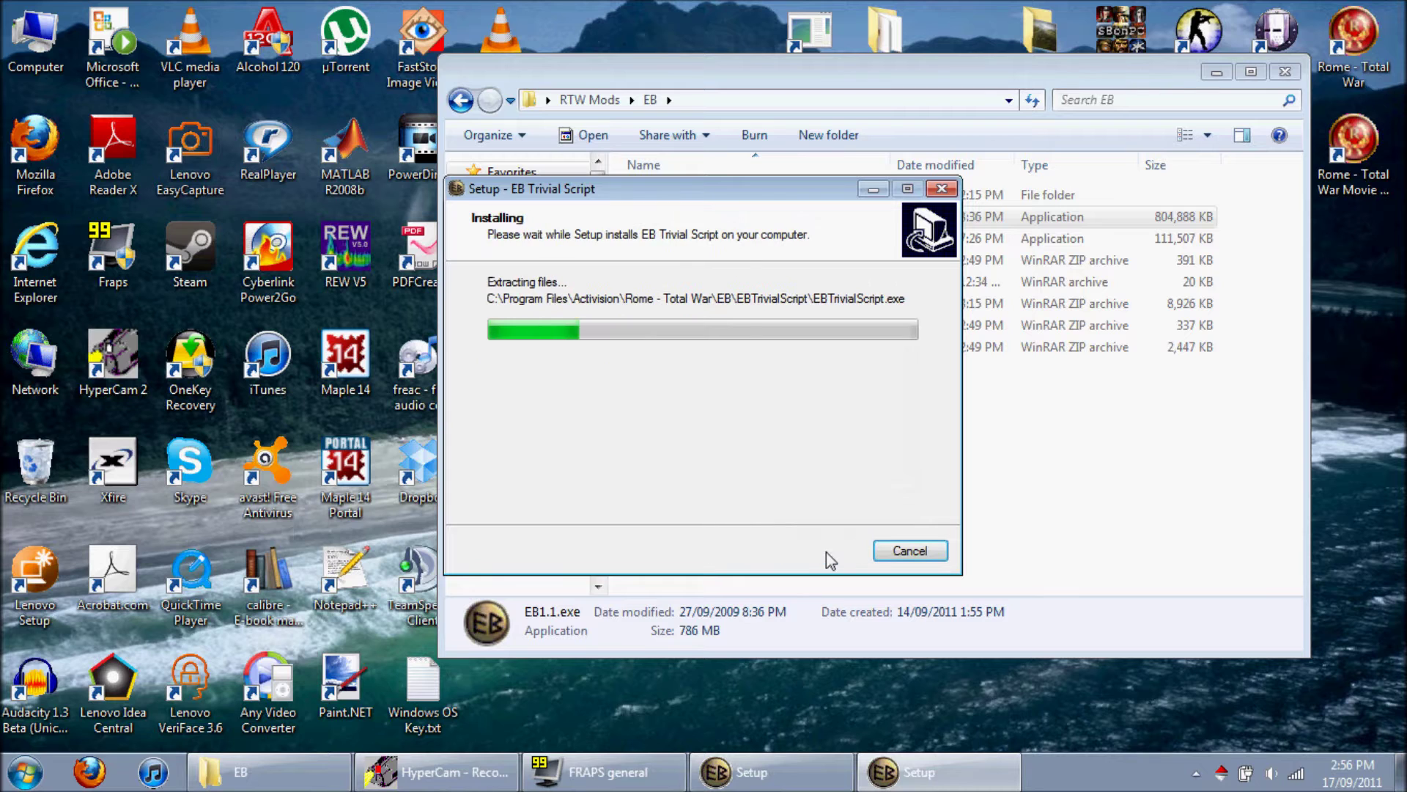
{"action": "left_click", "coordinate": [839, 551]}
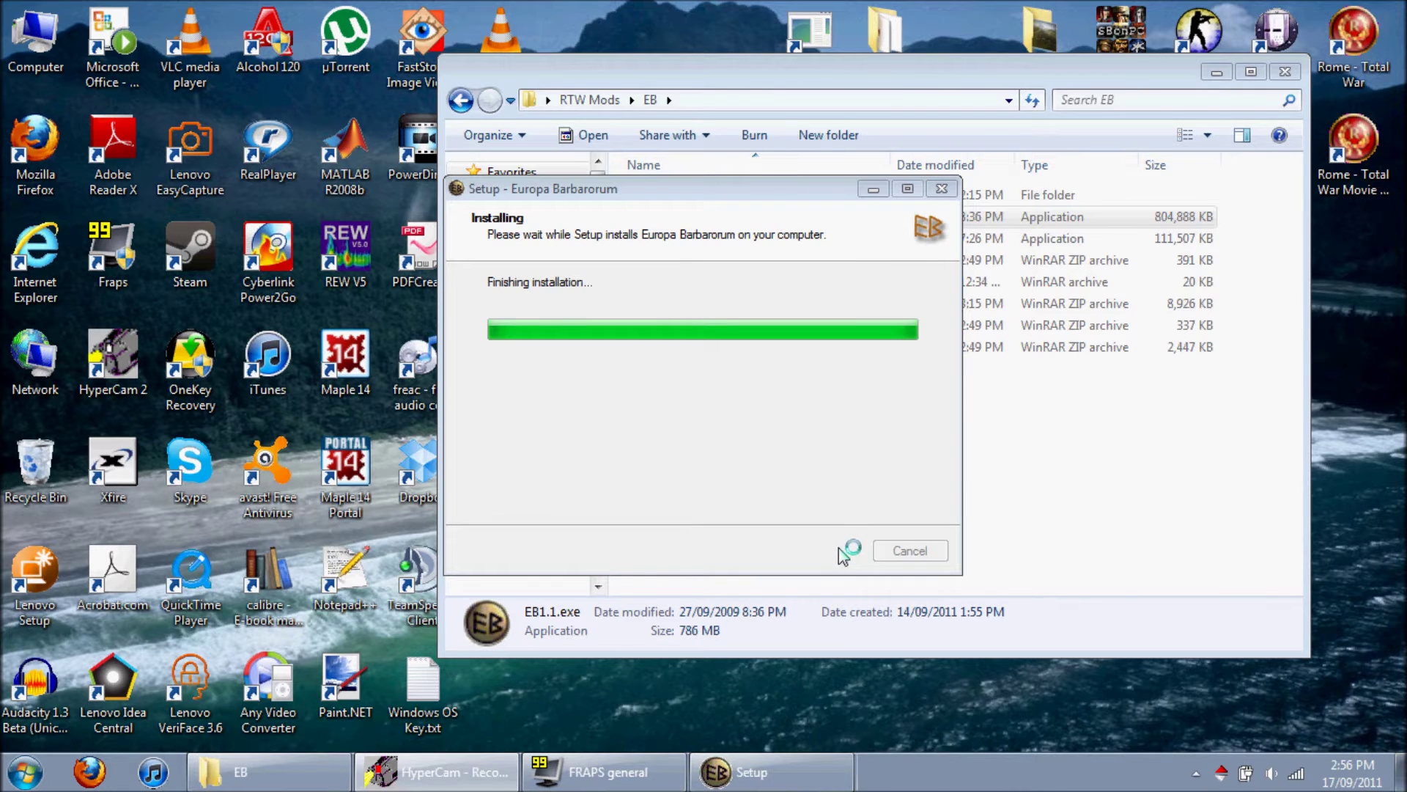
Step: Close the finished Trivial Script setup and accept the Recruitment Viewer licence
{"action": "left_click", "coordinate": [751, 434]}
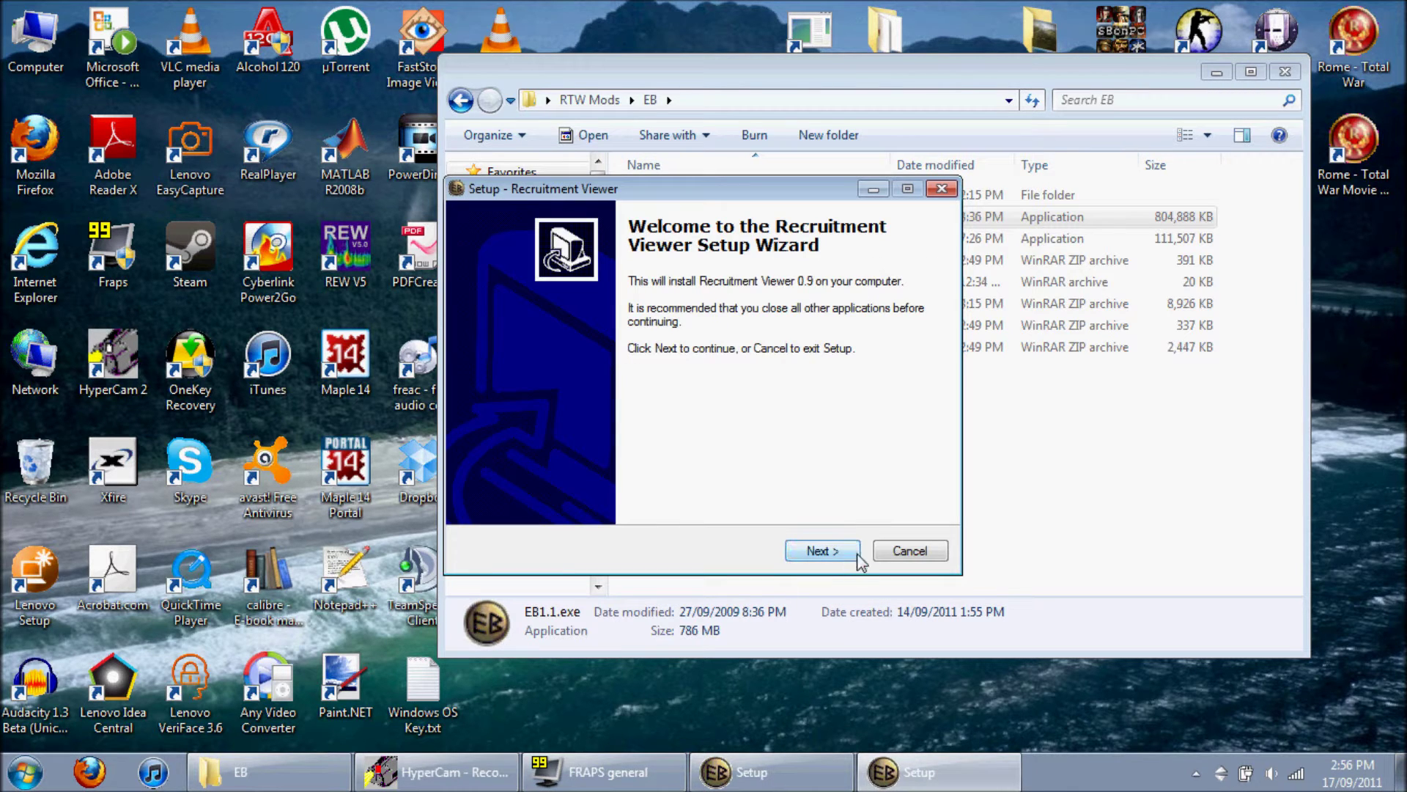
{"action": "left_click", "coordinate": [841, 551]}
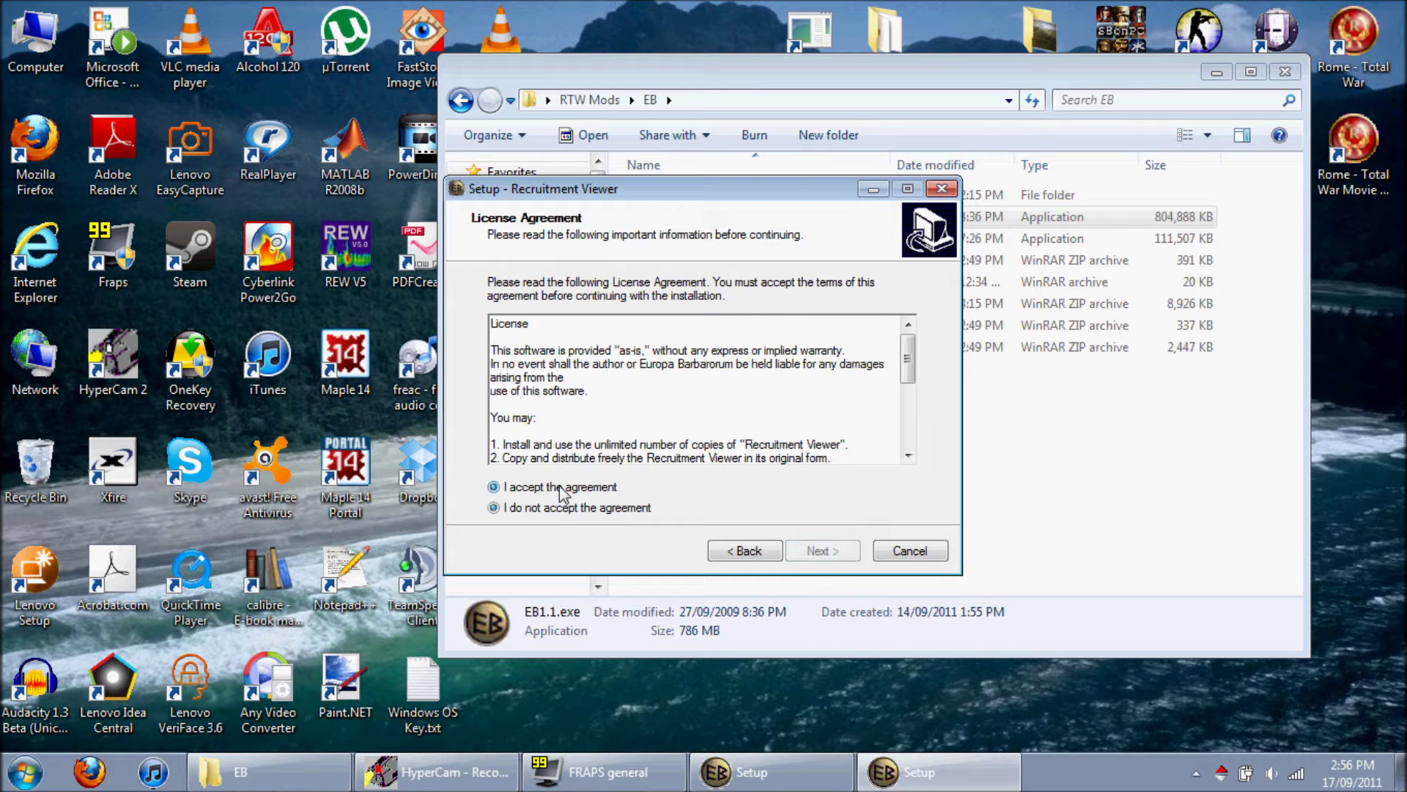
{"action": "left_click", "coordinate": [561, 488]}
{"action": "left_click", "coordinate": [817, 553]}
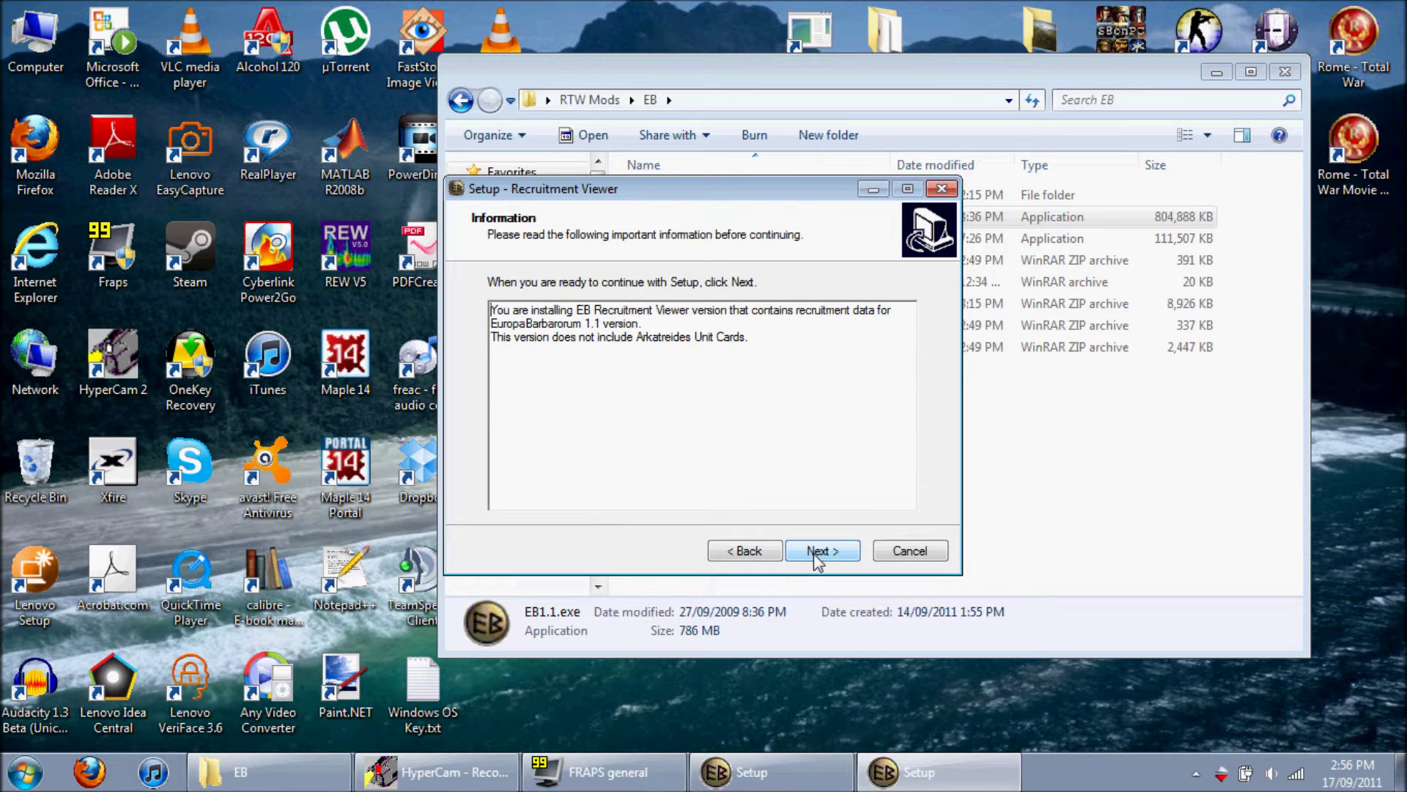
{"action": "left_click", "coordinate": [817, 560]}
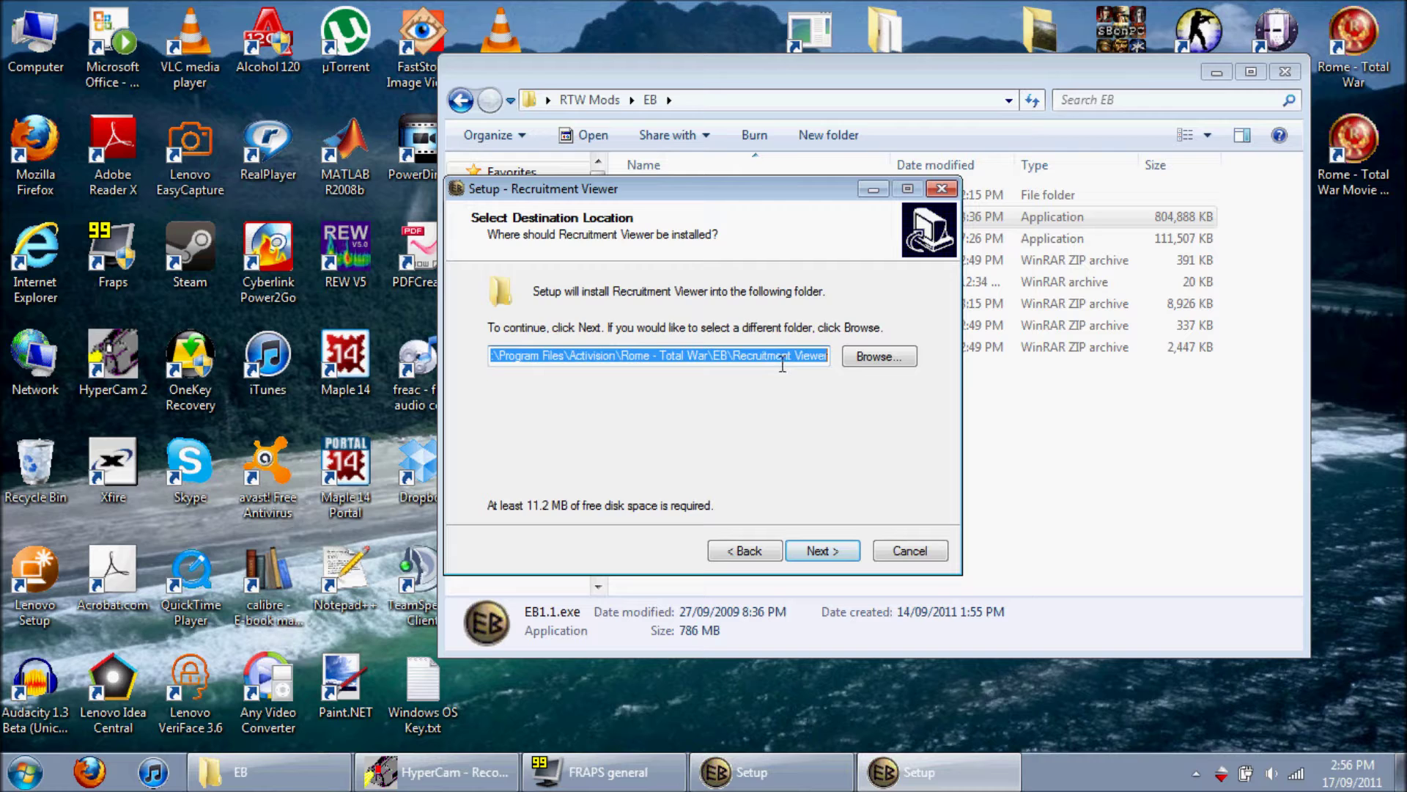
Step: Install Recruitment Viewer with default folder, English unit names and no desktop icon, then finish
{"action": "left_click", "coordinate": [821, 551]}
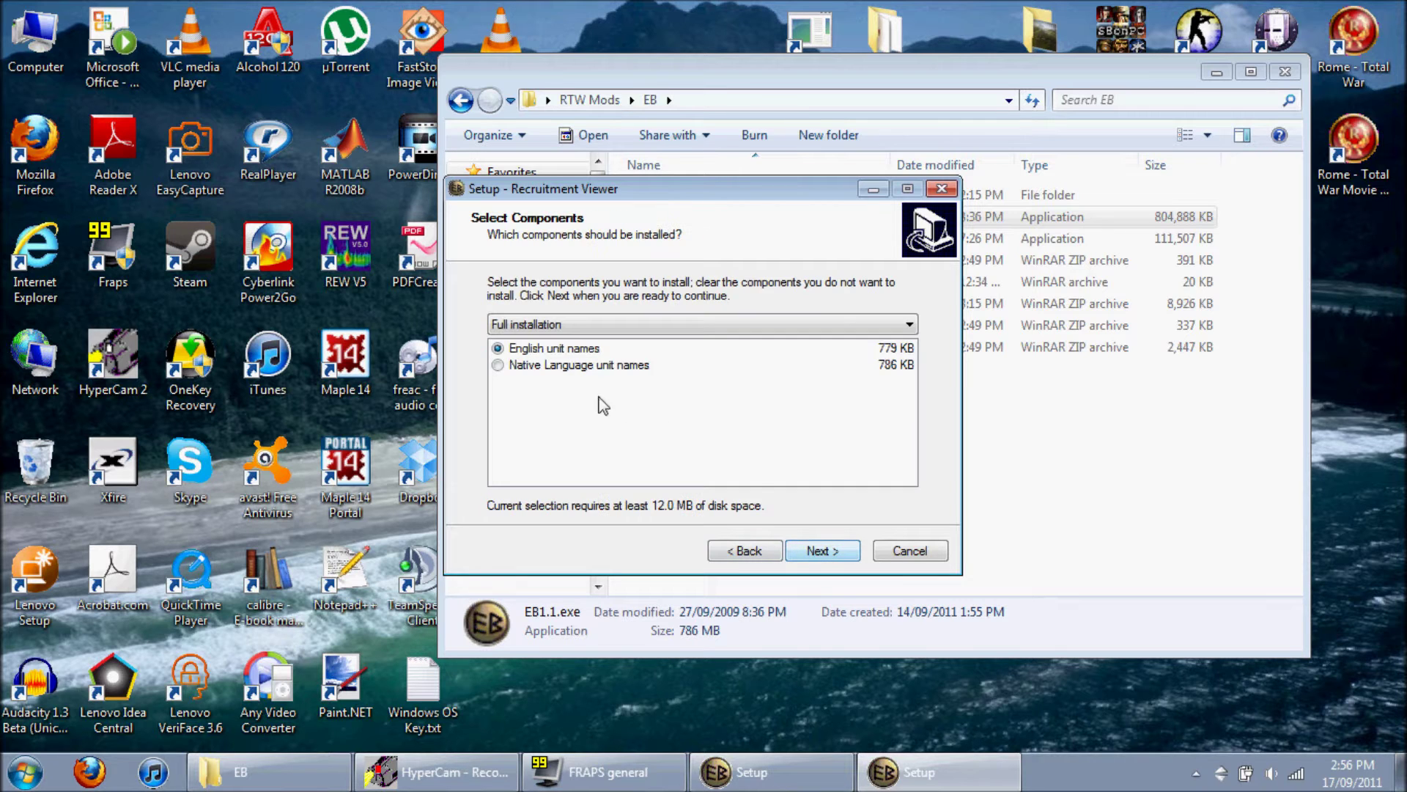
{"action": "left_click", "coordinate": [836, 557]}
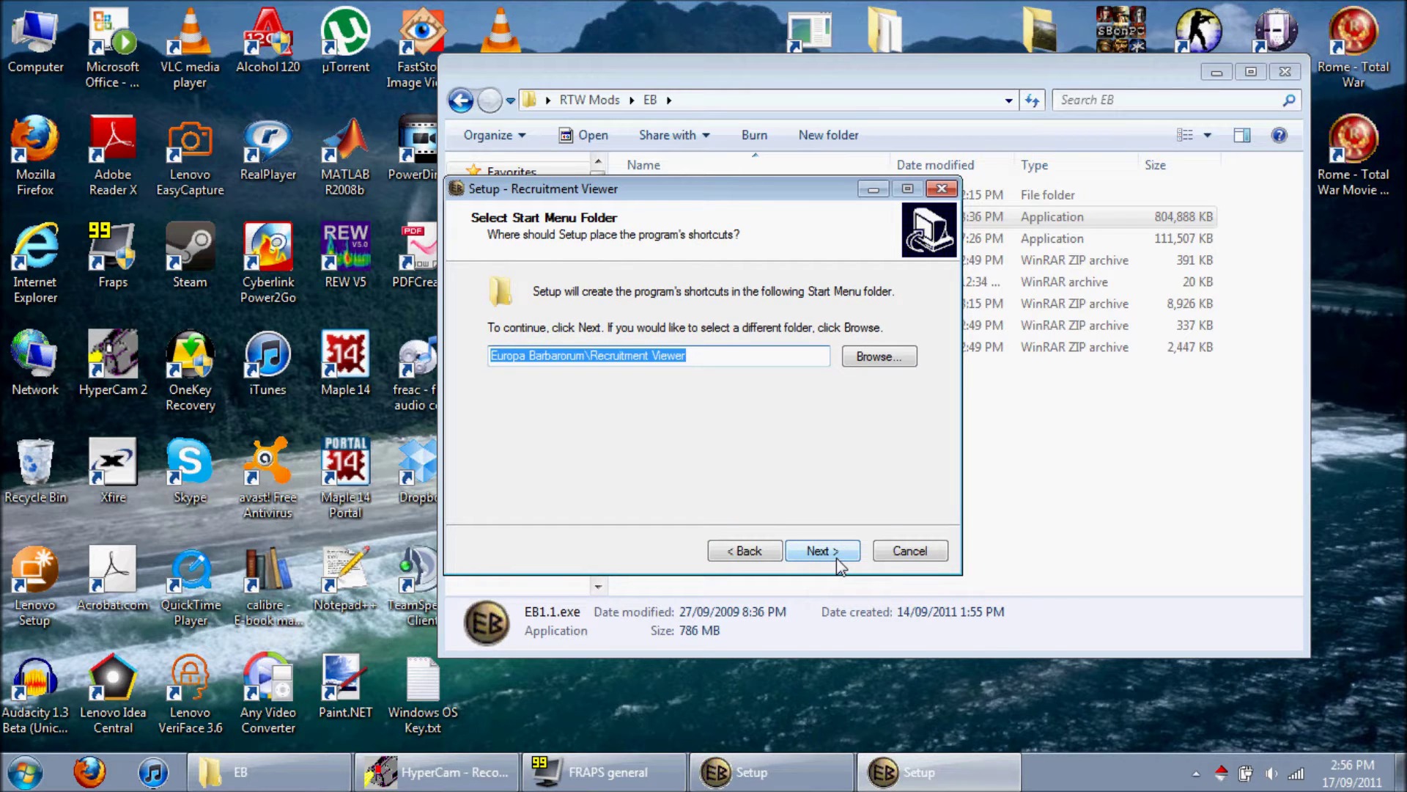
{"action": "left_click", "coordinate": [837, 557]}
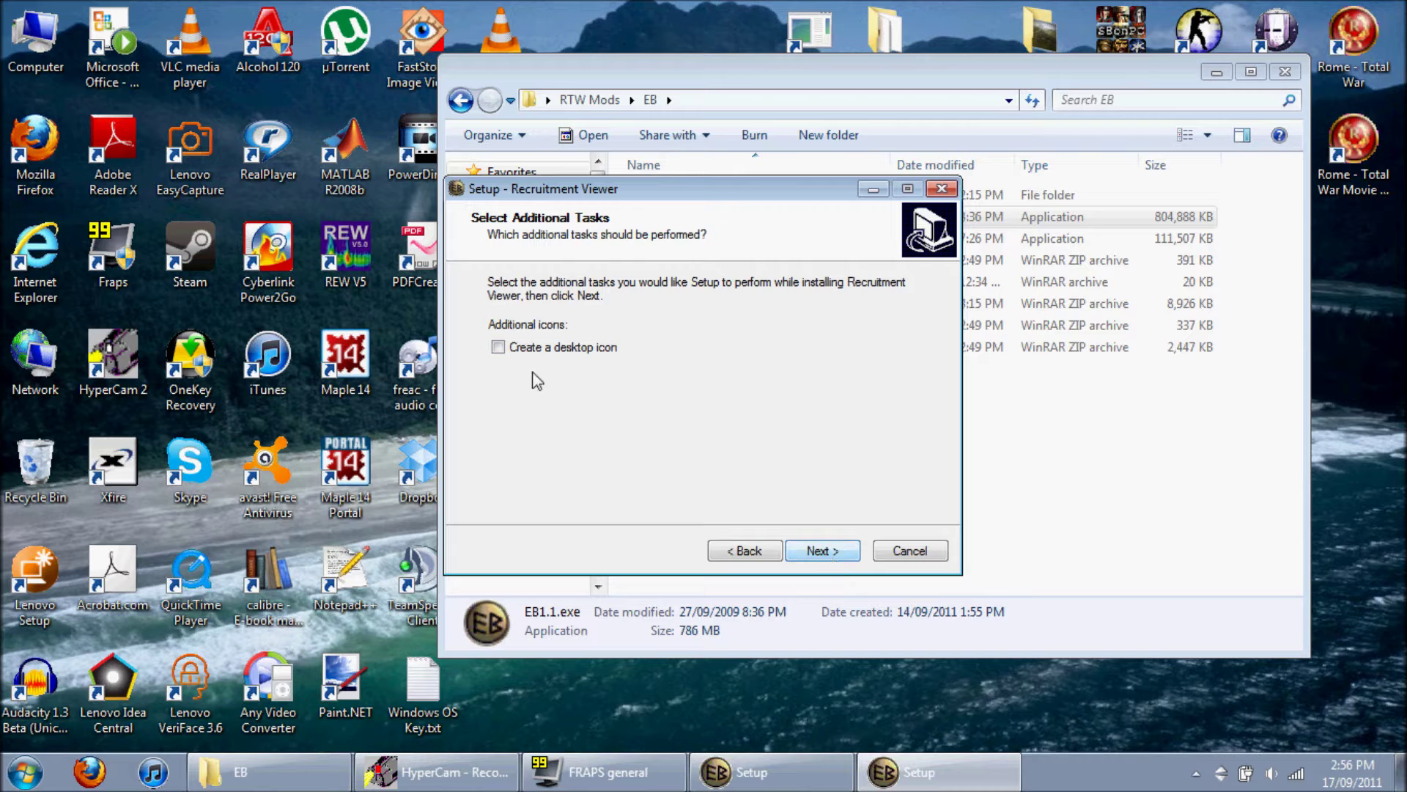
{"action": "left_click", "coordinate": [822, 551]}
{"action": "left_click", "coordinate": [822, 550]}
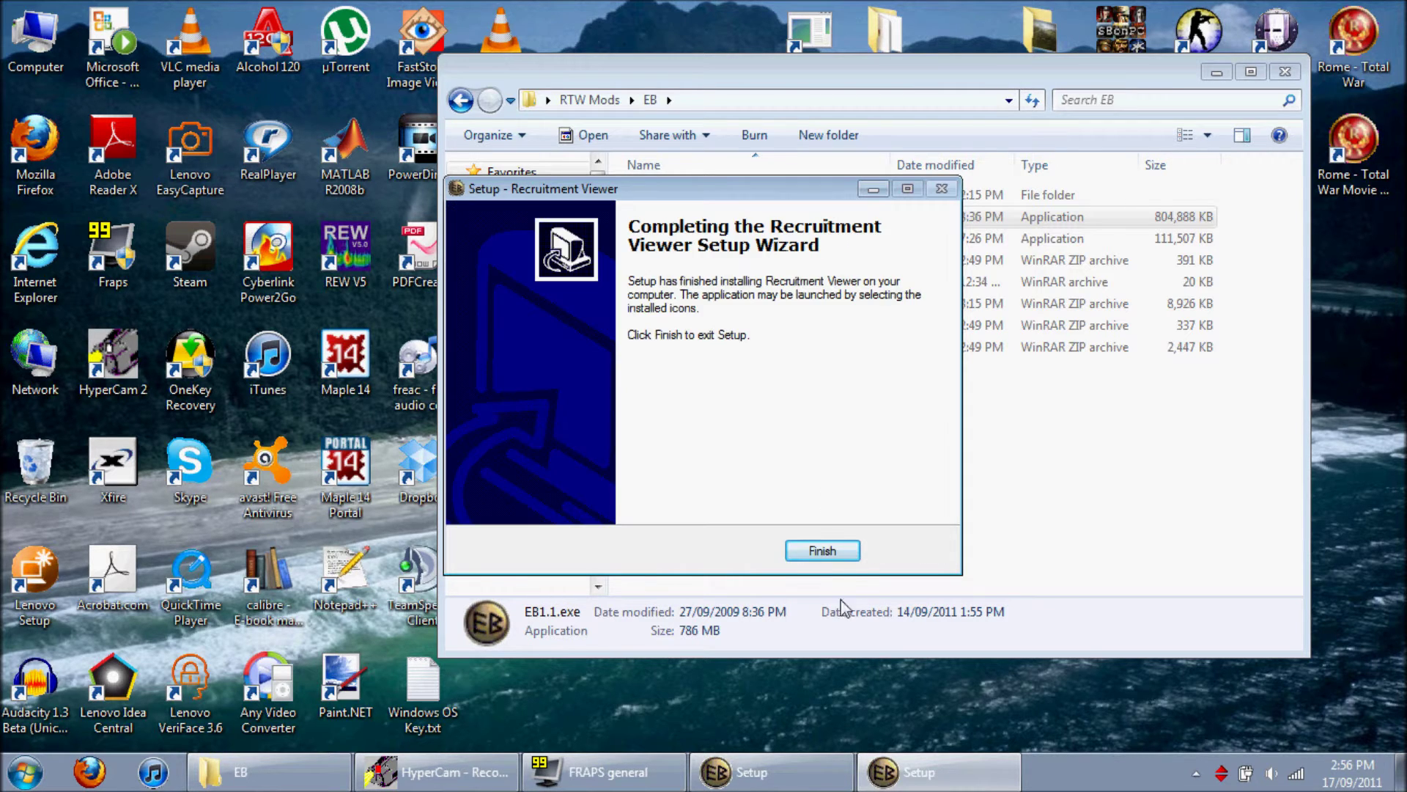
{"action": "left_click", "coordinate": [838, 552]}
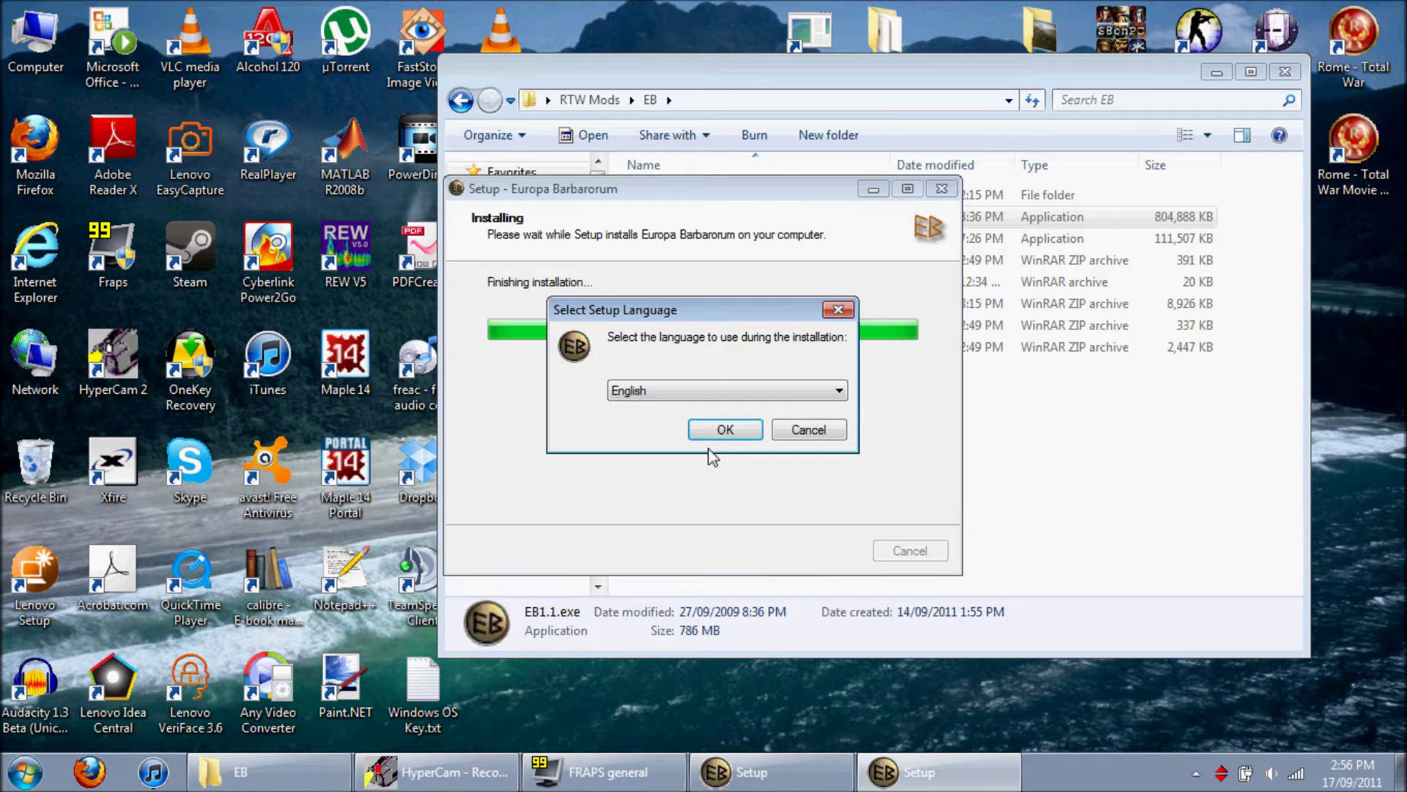
Step: Confirm English and install EB Documentation with the suggested folder and Start Menu folder
{"action": "left_click", "coordinate": [710, 434]}
{"action": "left_click", "coordinate": [815, 551]}
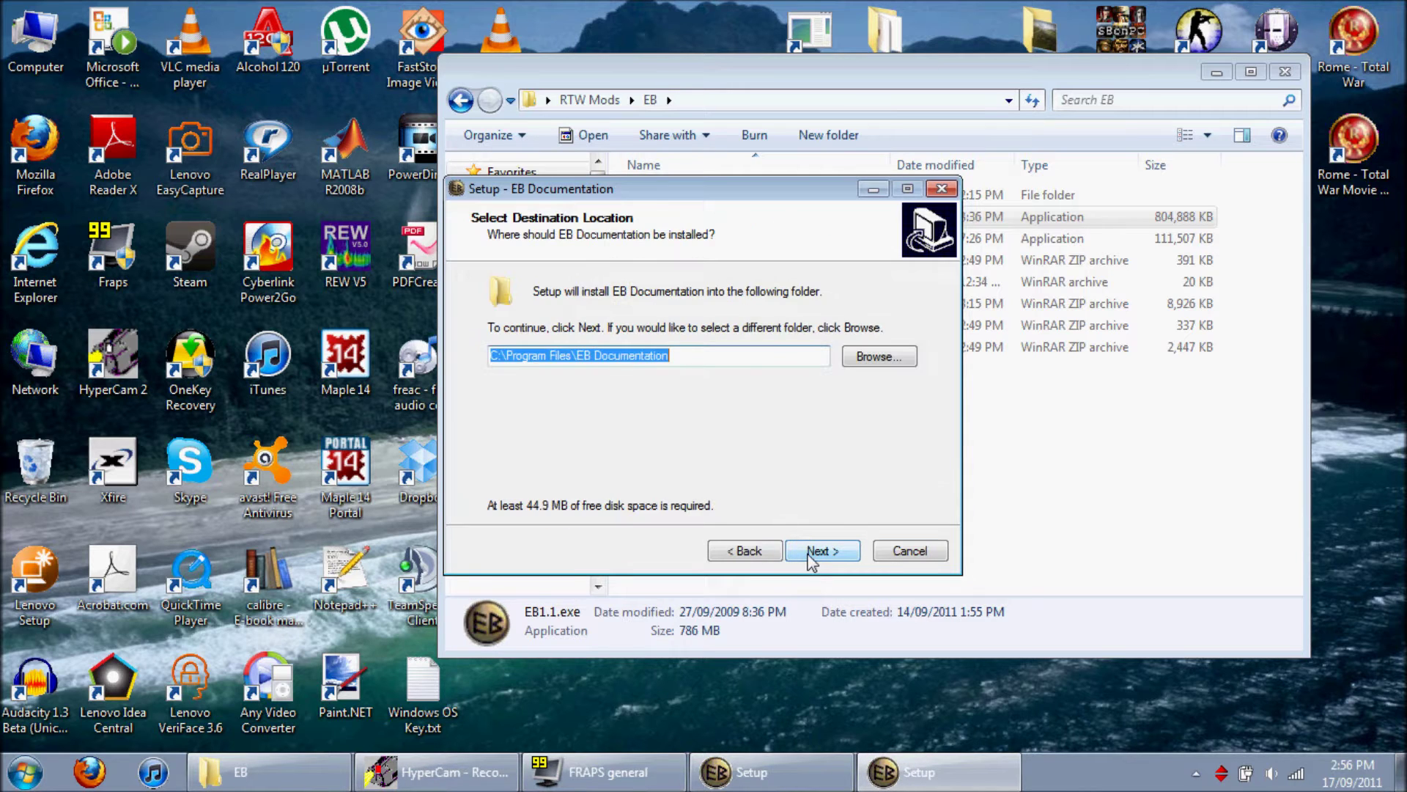
{"action": "left_click", "coordinate": [816, 551]}
{"action": "left_click", "coordinate": [818, 551]}
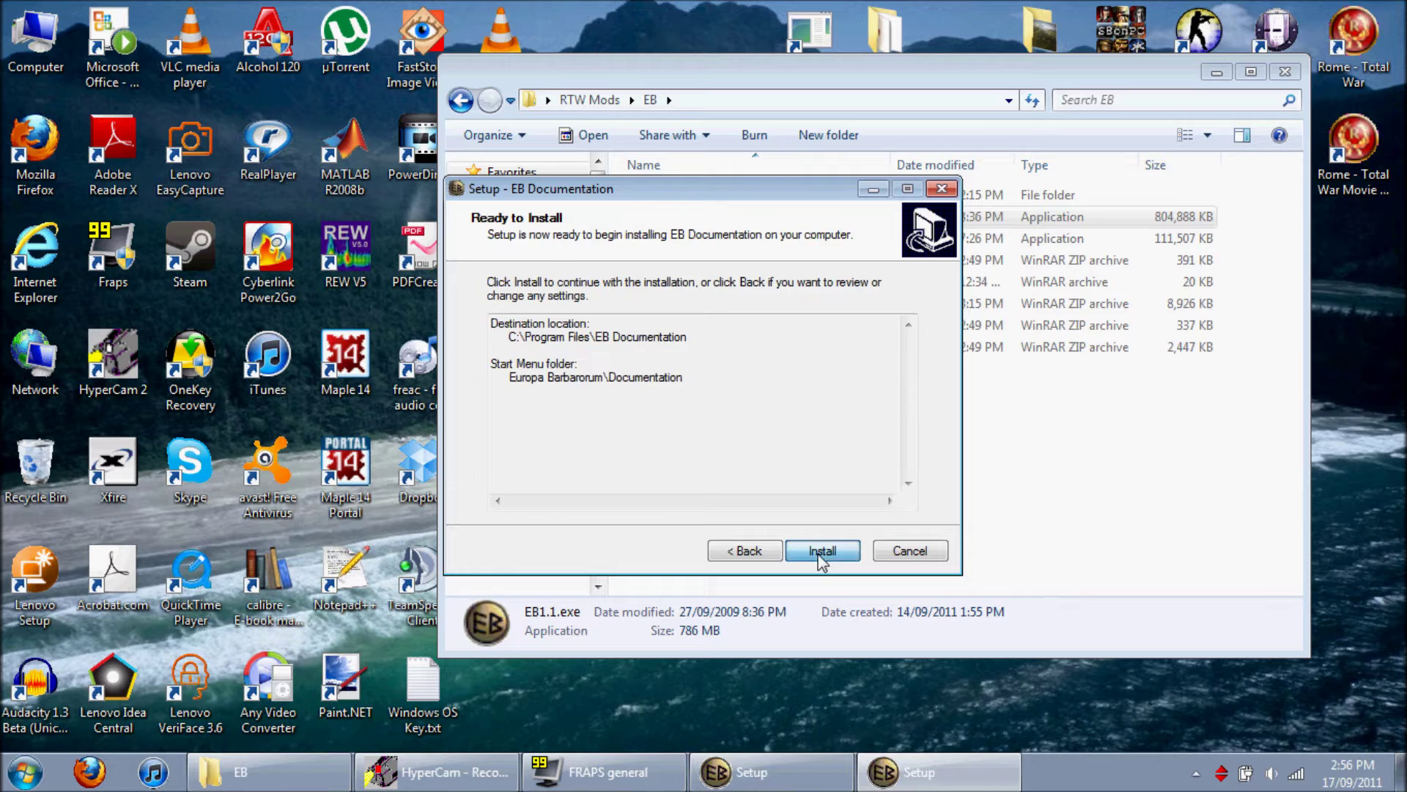
{"action": "left_click", "coordinate": [818, 559]}
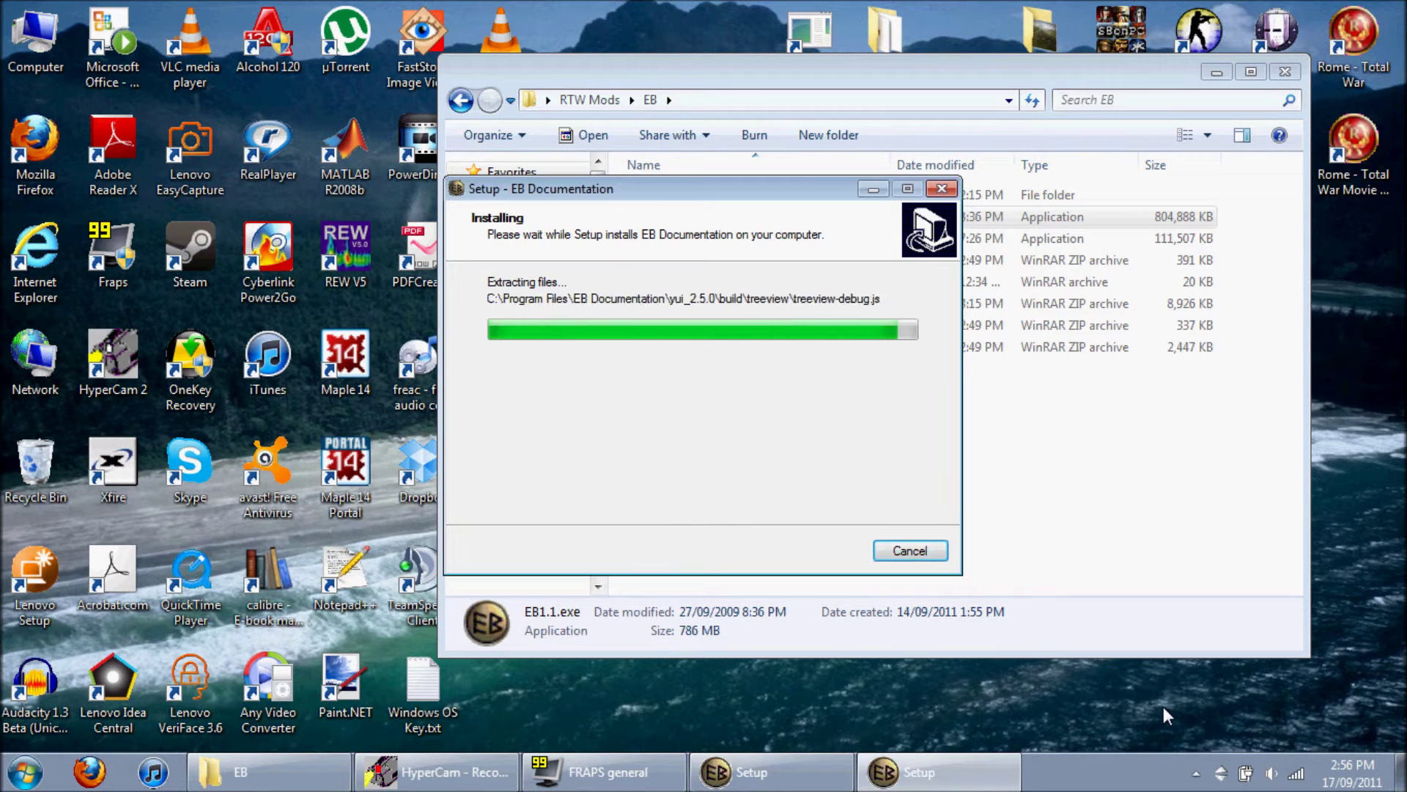
Step: Close the Documentation setup and complete the Europa Barbarorum 1.1 installation
{"action": "left_click", "coordinate": [823, 551]}
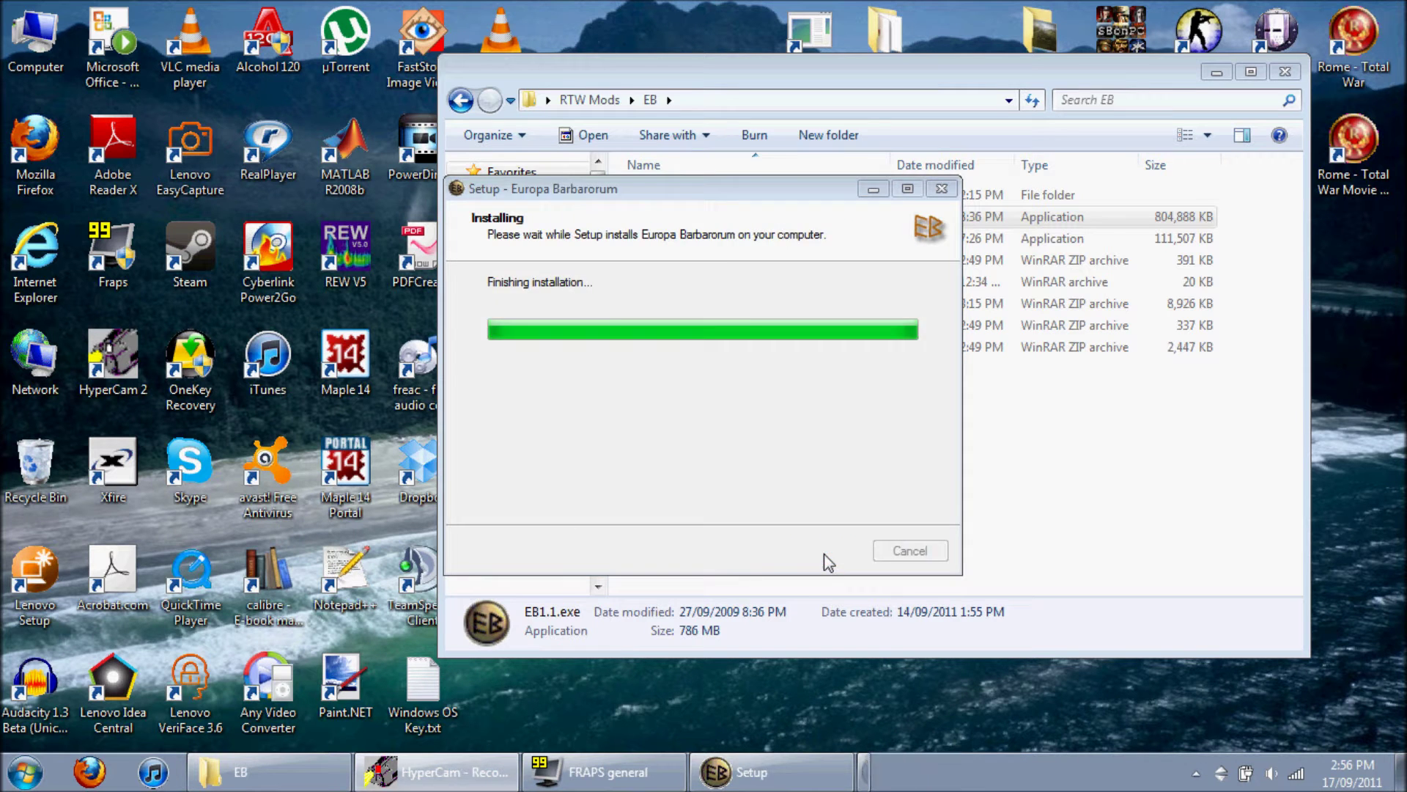
{"action": "left_click", "coordinate": [823, 551]}
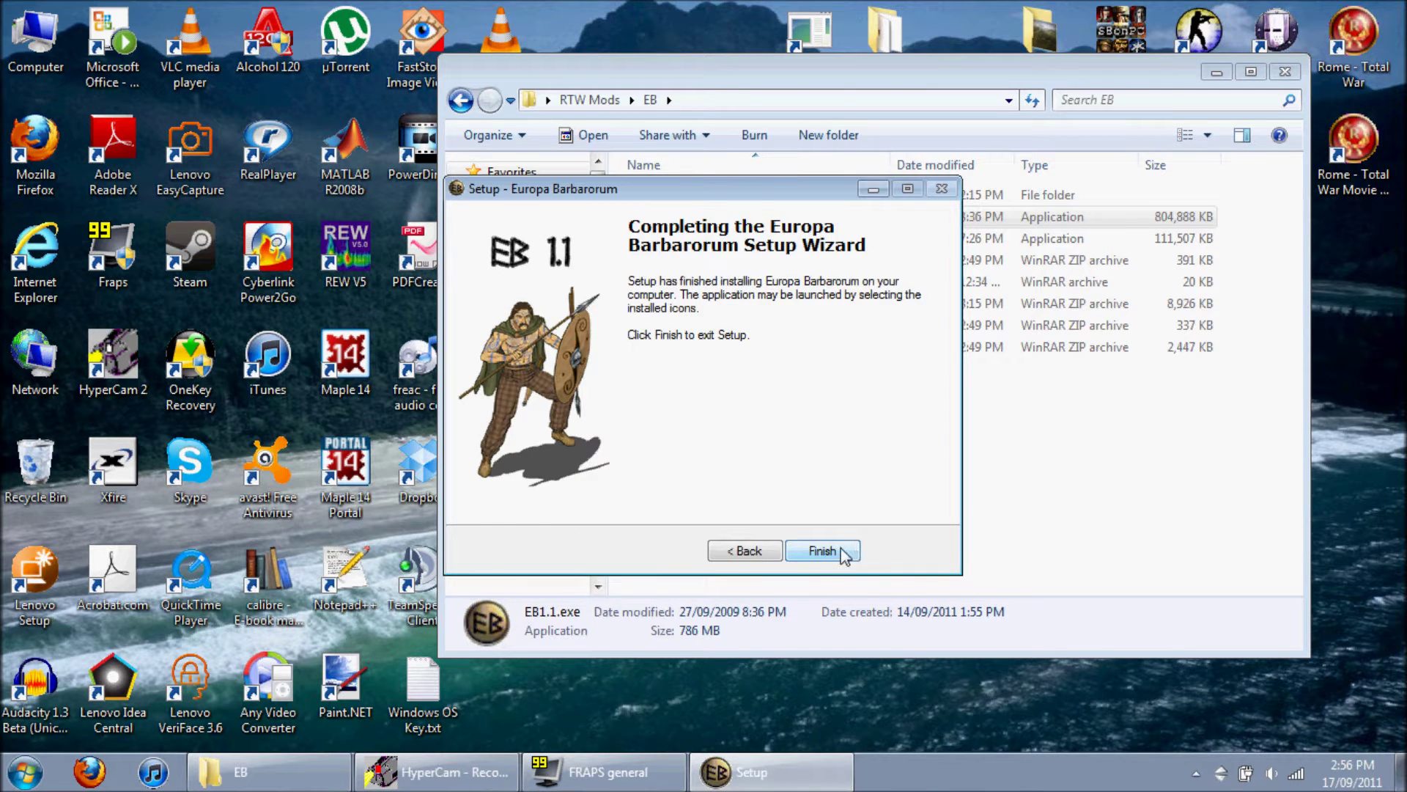
{"action": "left_click", "coordinate": [843, 553]}
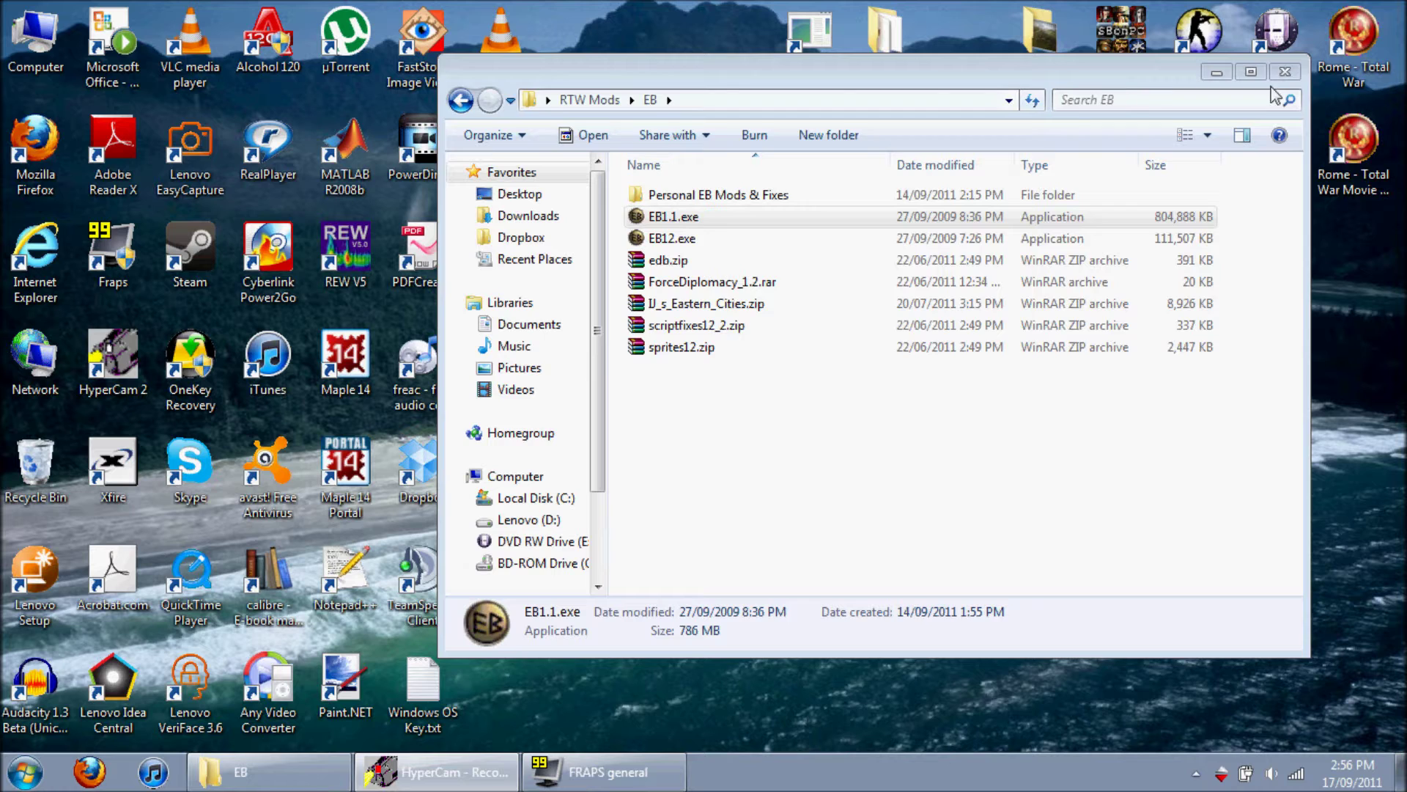
Step: Run the EB12.exe installer from the EB folder, allowing the unverified publisher
{"action": "left_click", "coordinate": [1216, 71]}
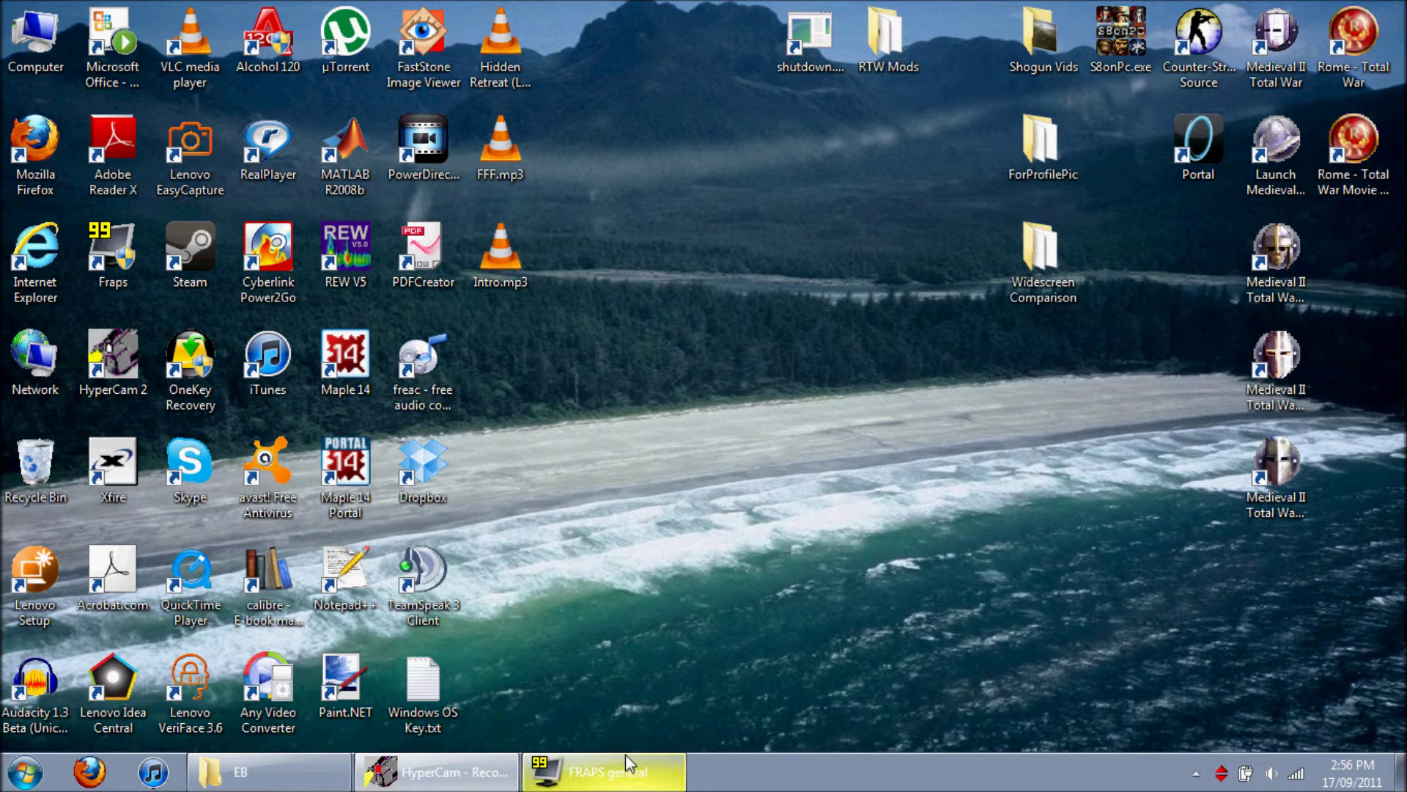
{"action": "left_click", "coordinate": [323, 768]}
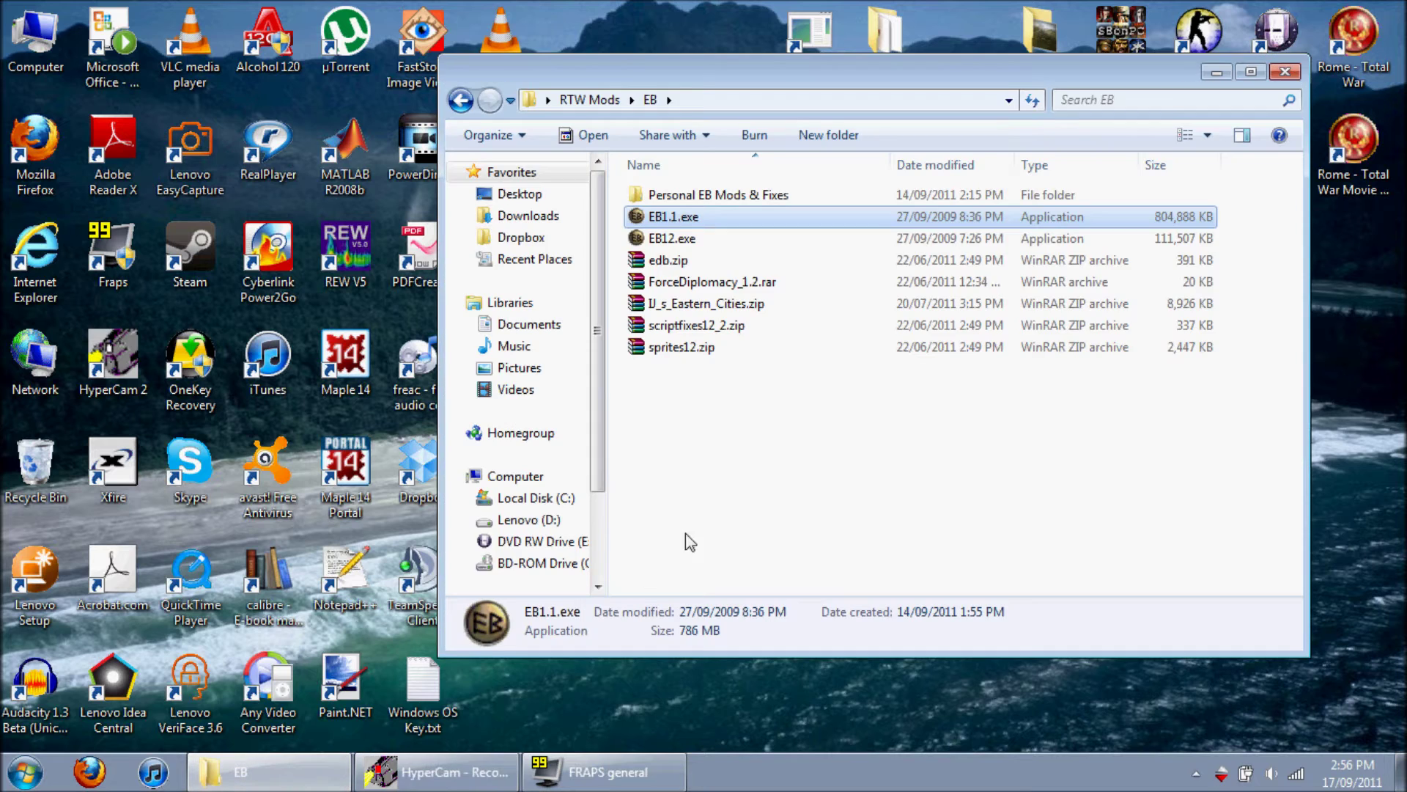
{"action": "double_click", "coordinate": [687, 242]}
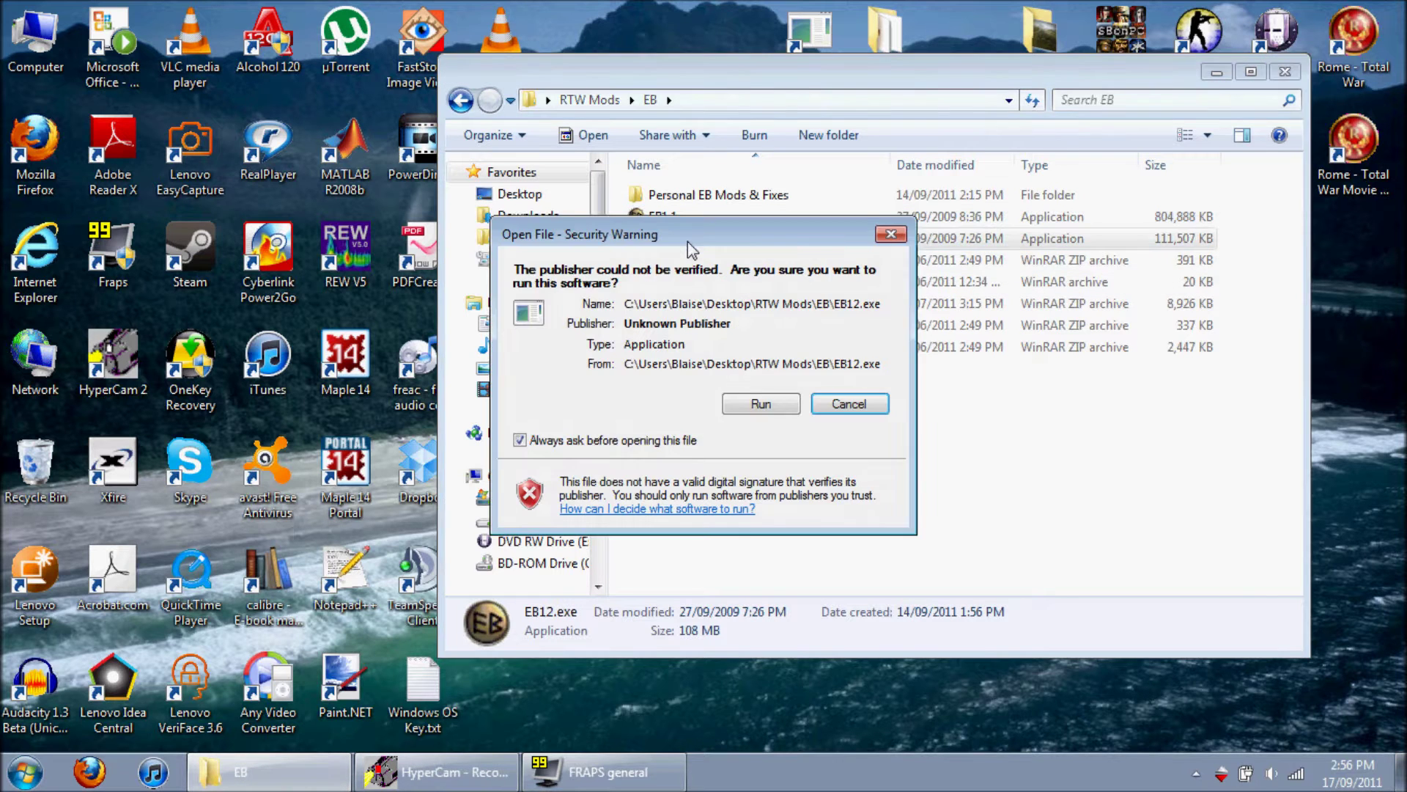
{"action": "left_click", "coordinate": [755, 405]}
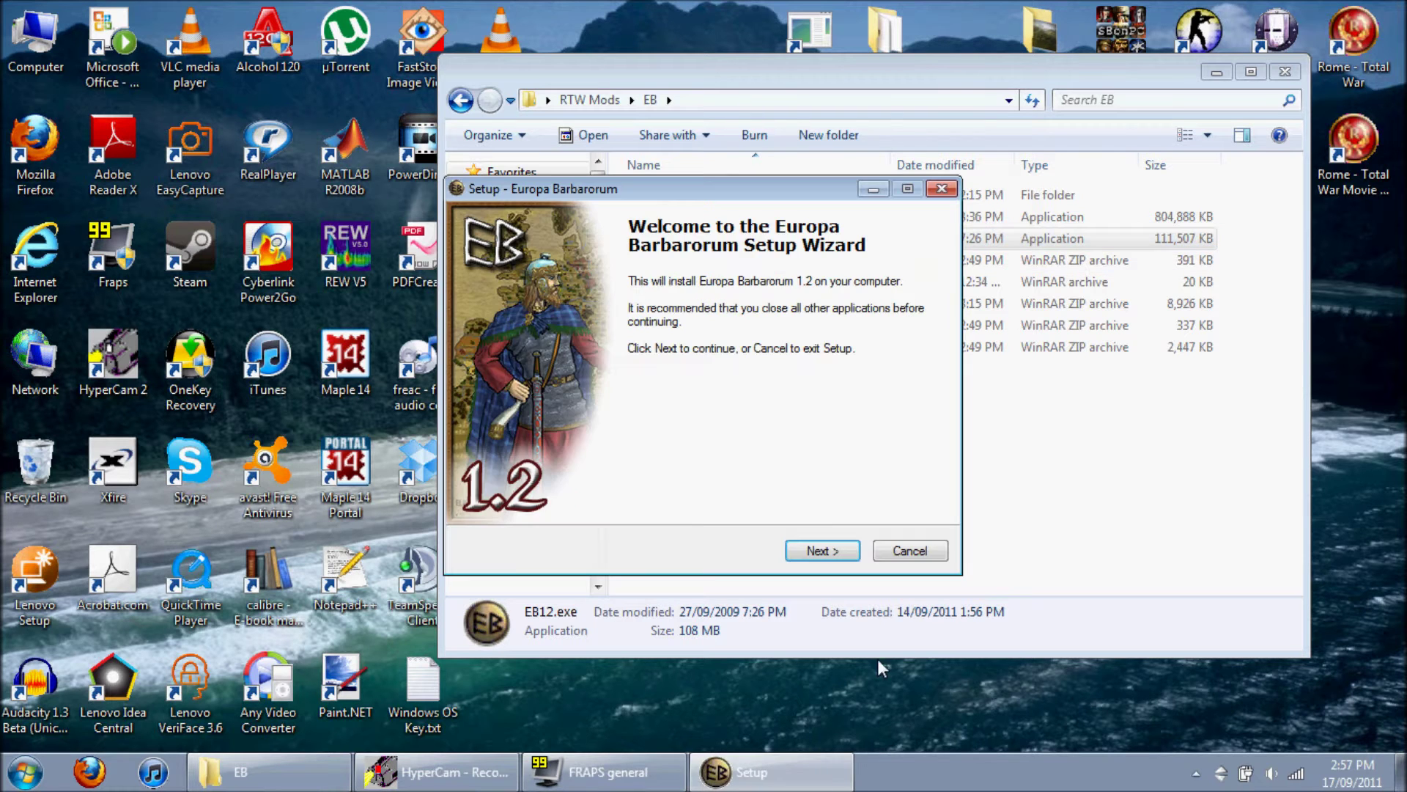
Step: Accept the Europa Barbarorum 1.2 licence and bring up the destination folder picker
{"action": "left_click", "coordinate": [818, 556]}
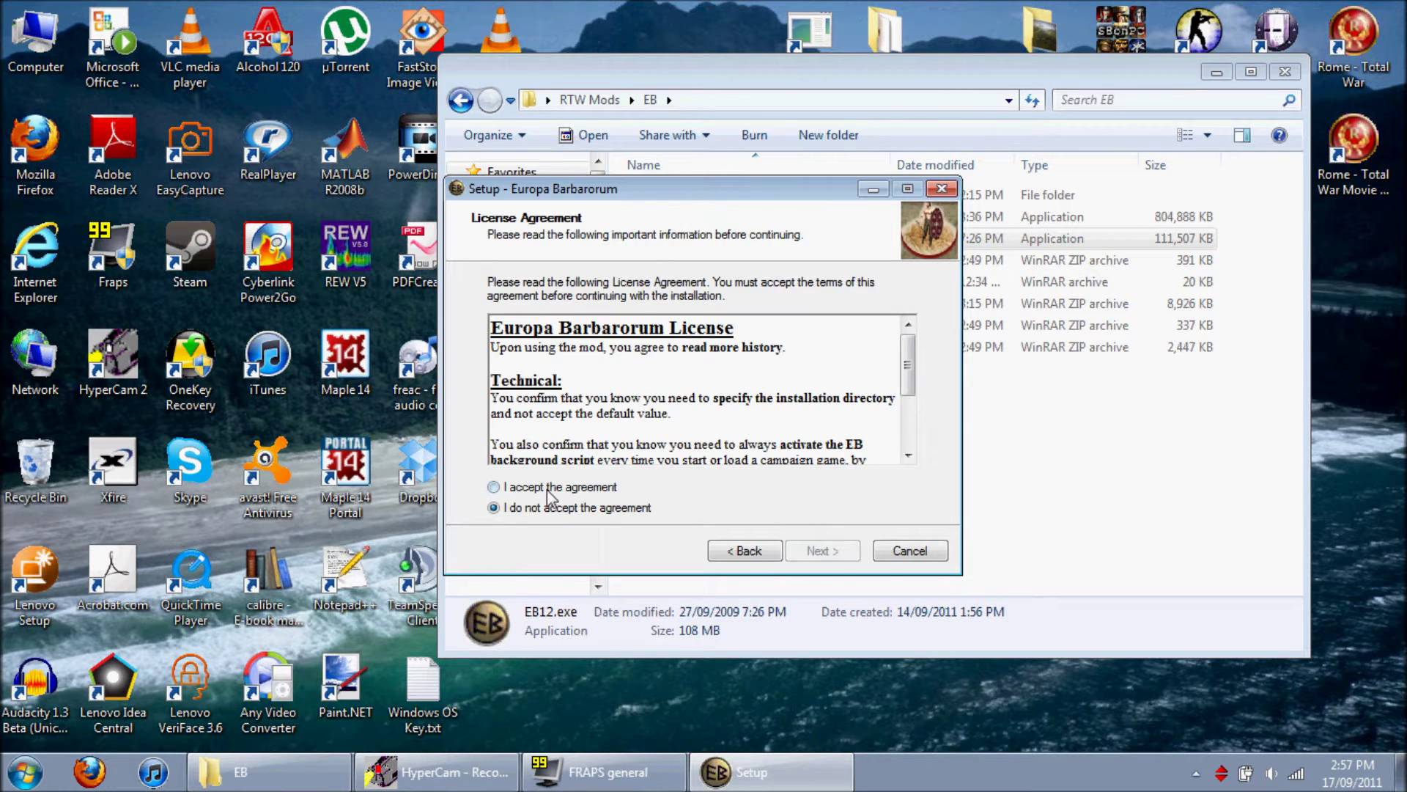
{"action": "left_click", "coordinate": [547, 489]}
{"action": "left_click", "coordinate": [837, 550]}
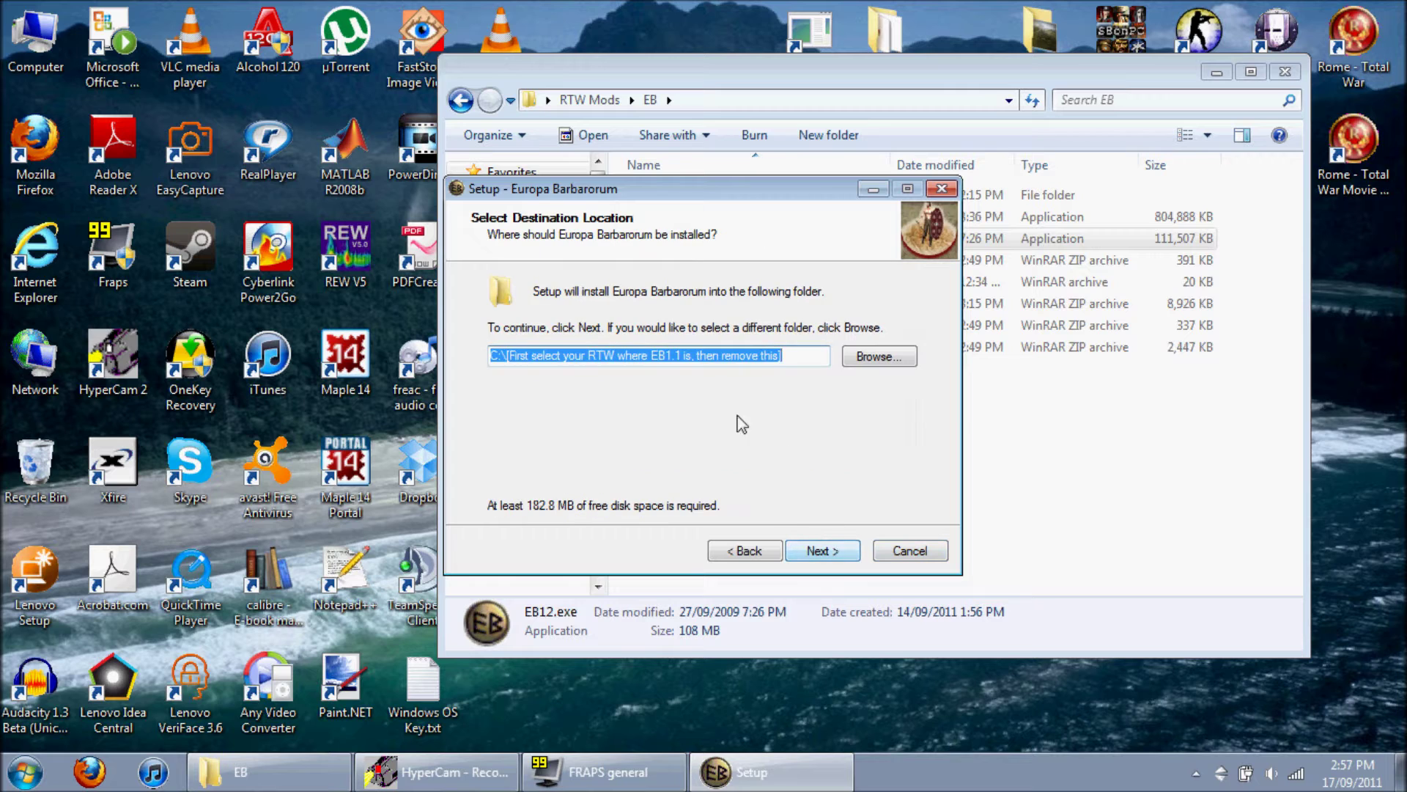
{"action": "left_click", "coordinate": [887, 360]}
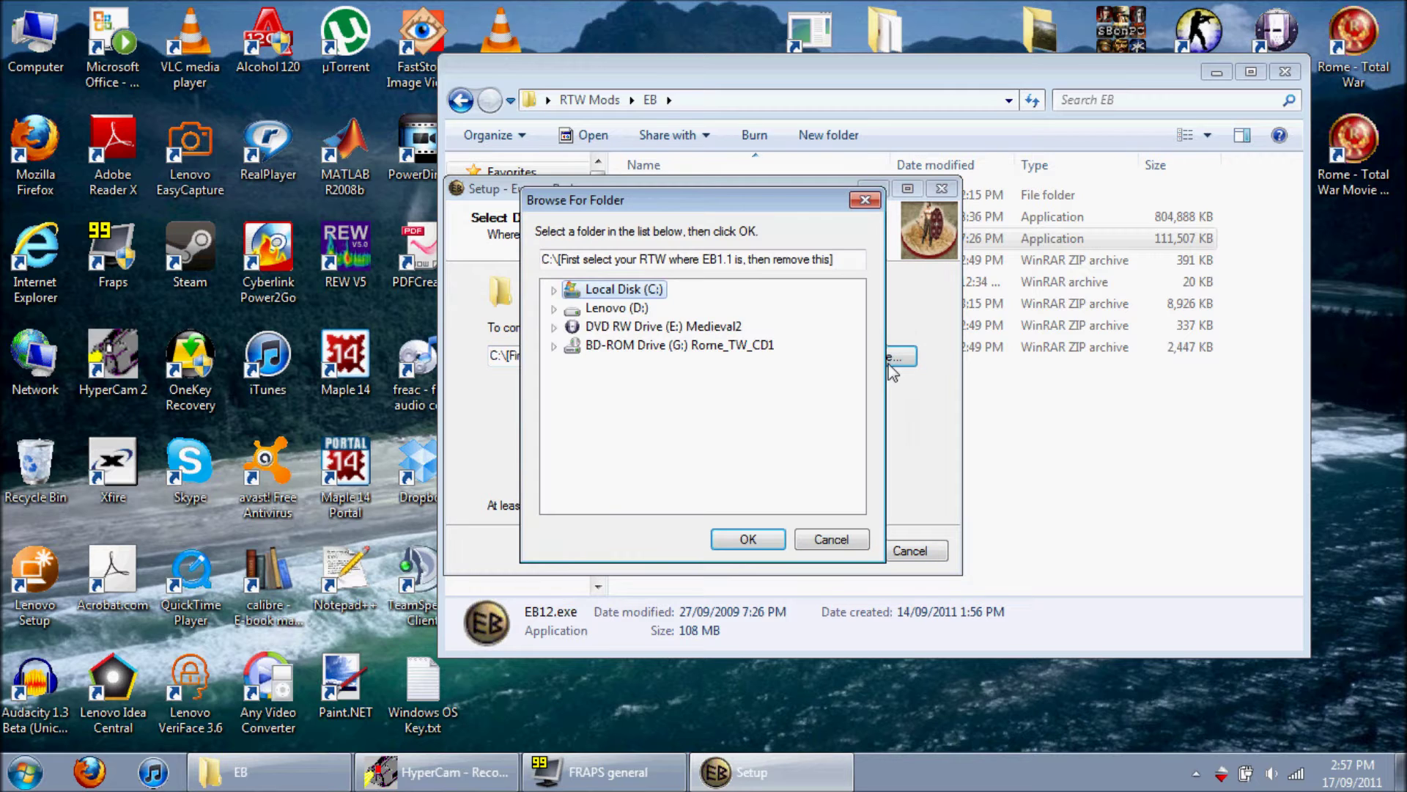
Step: Choose C:\Program Files\Activision\Rome - Total War as the EB 1.2 destination
{"action": "double_click", "coordinate": [623, 289]}
{"action": "double_click", "coordinate": [625, 384]}
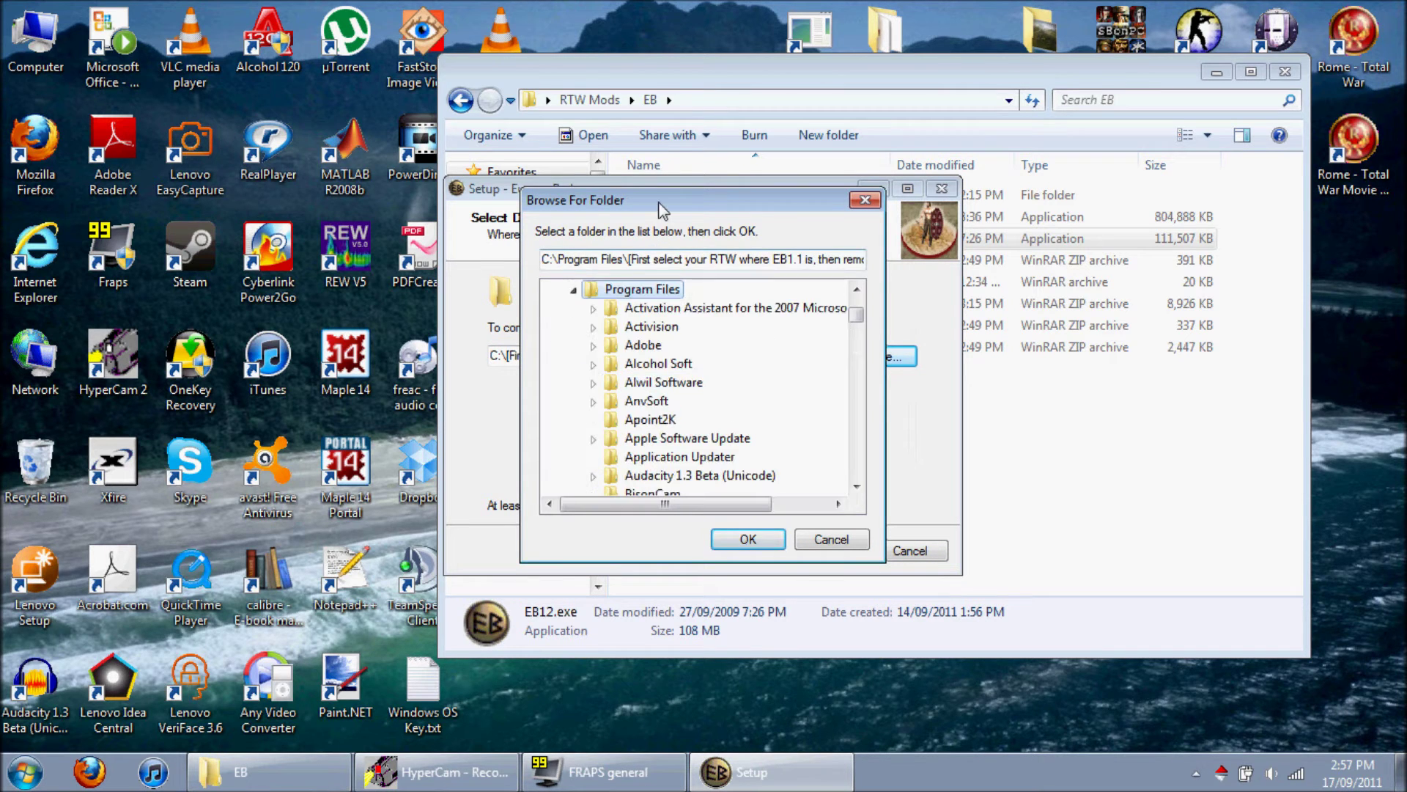
{"action": "scroll", "coordinate": [662, 402], "scroll_direction": "down", "scroll_amount": 2}
{"action": "scroll", "coordinate": [661, 402], "scroll_direction": "up", "scroll_amount": 3}
{"action": "double_click", "coordinate": [630, 382]}
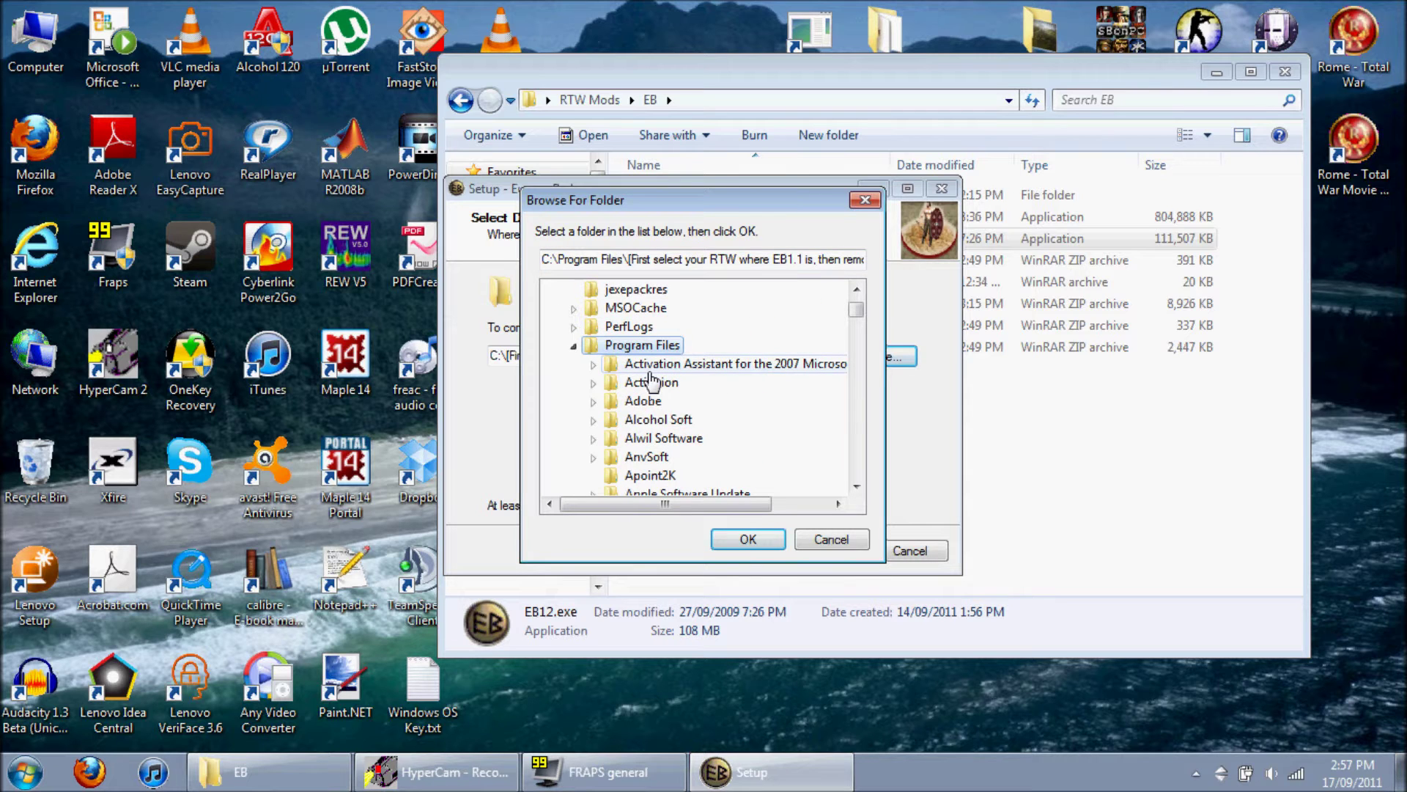
{"action": "double_click", "coordinate": [660, 401]}
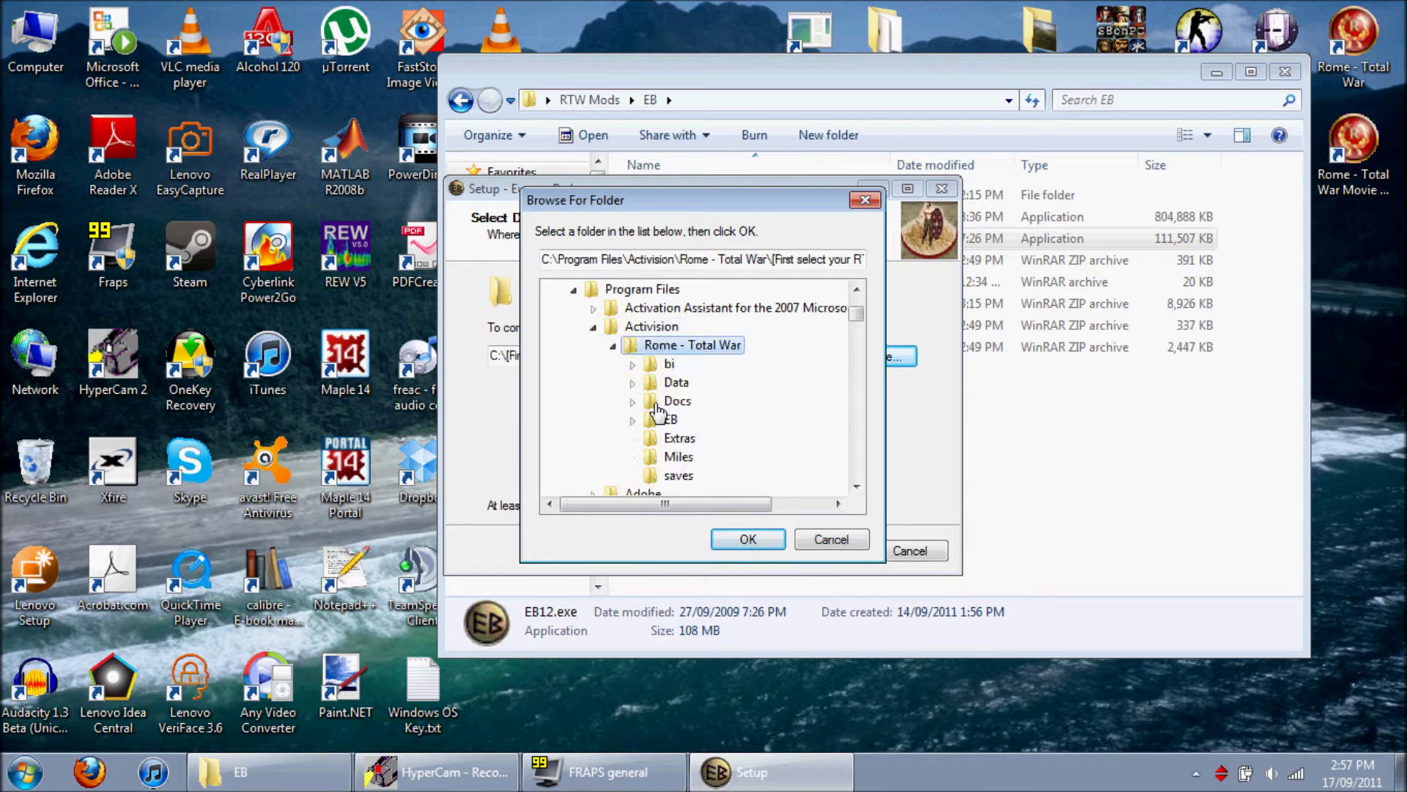
{"action": "left_click", "coordinate": [739, 541]}
Step: Remove the placeholder note from the end of the install path
{"action": "left_click_drag", "start_coordinate": [720, 356], "coordinate": [1292, 374]}
{"action": "key", "text": "BackSpace"}
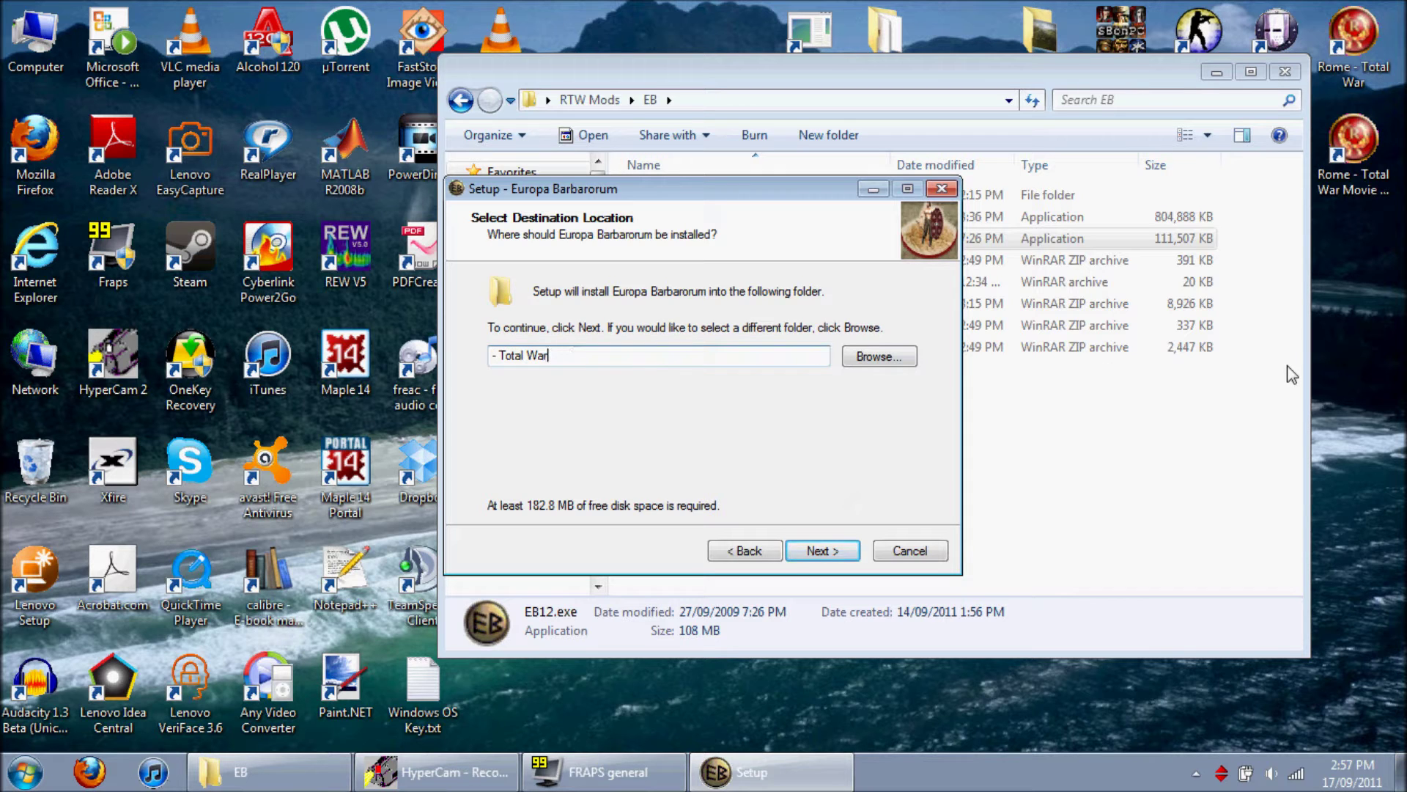
{"action": "left_click_drag", "start_coordinate": [703, 357], "coordinate": [347, 373]}
{"action": "left_click", "coordinate": [586, 350]}
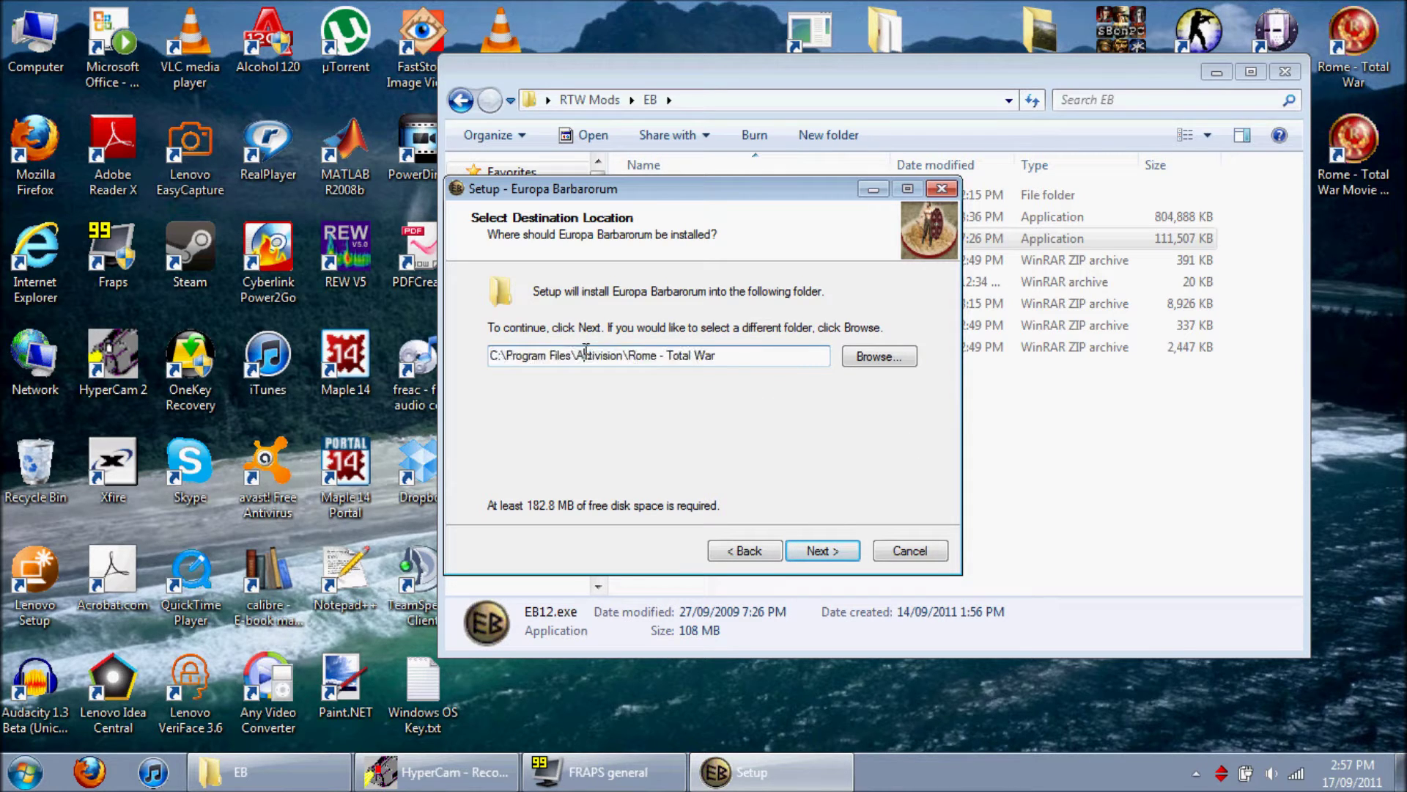
{"action": "left_click_drag", "start_coordinate": [735, 358], "coordinate": [642, 356]}
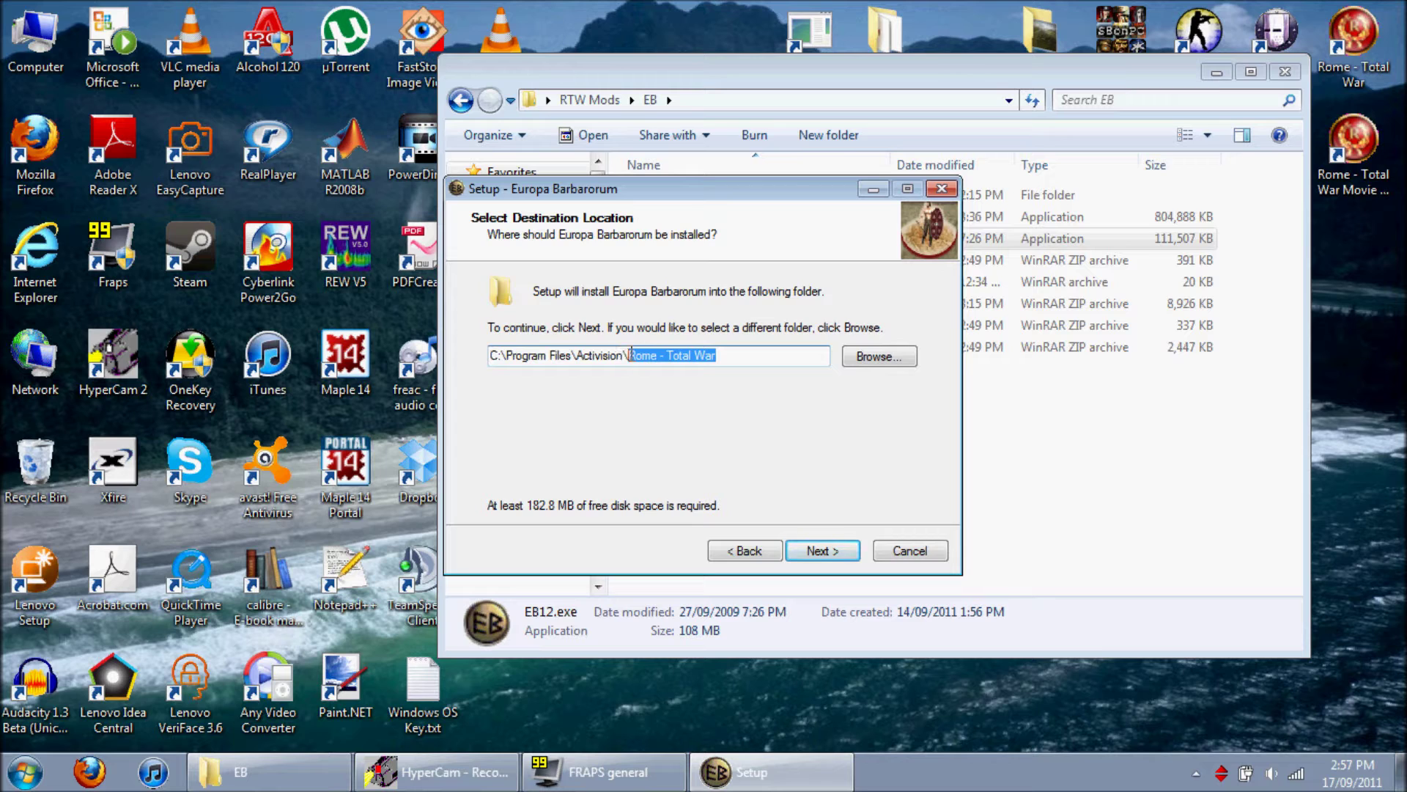
{"action": "left_click", "coordinate": [673, 355]}
Step: Confirm the existing game folder, keep the Start Menu folder, install and finish
{"action": "left_click", "coordinate": [807, 549]}
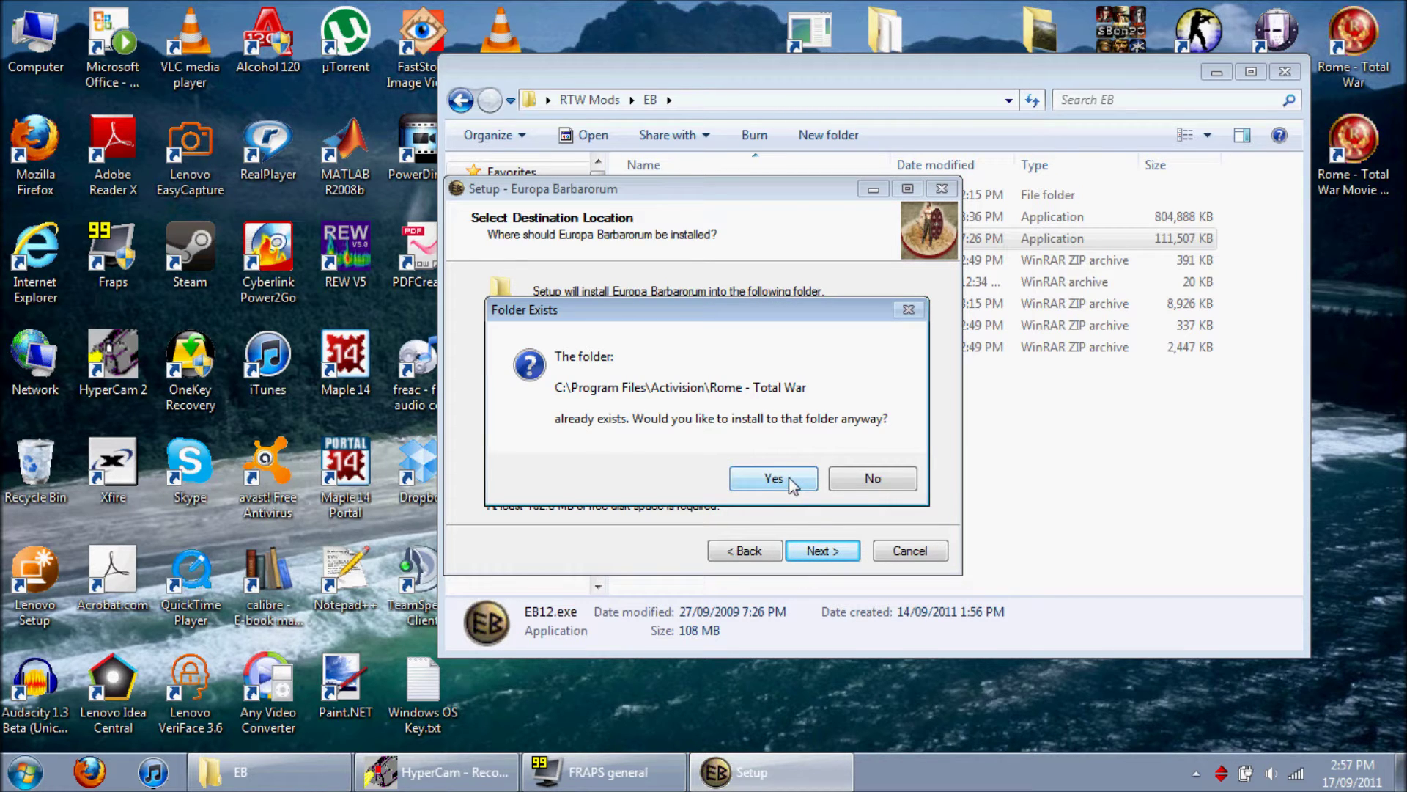
{"action": "left_click", "coordinate": [789, 477]}
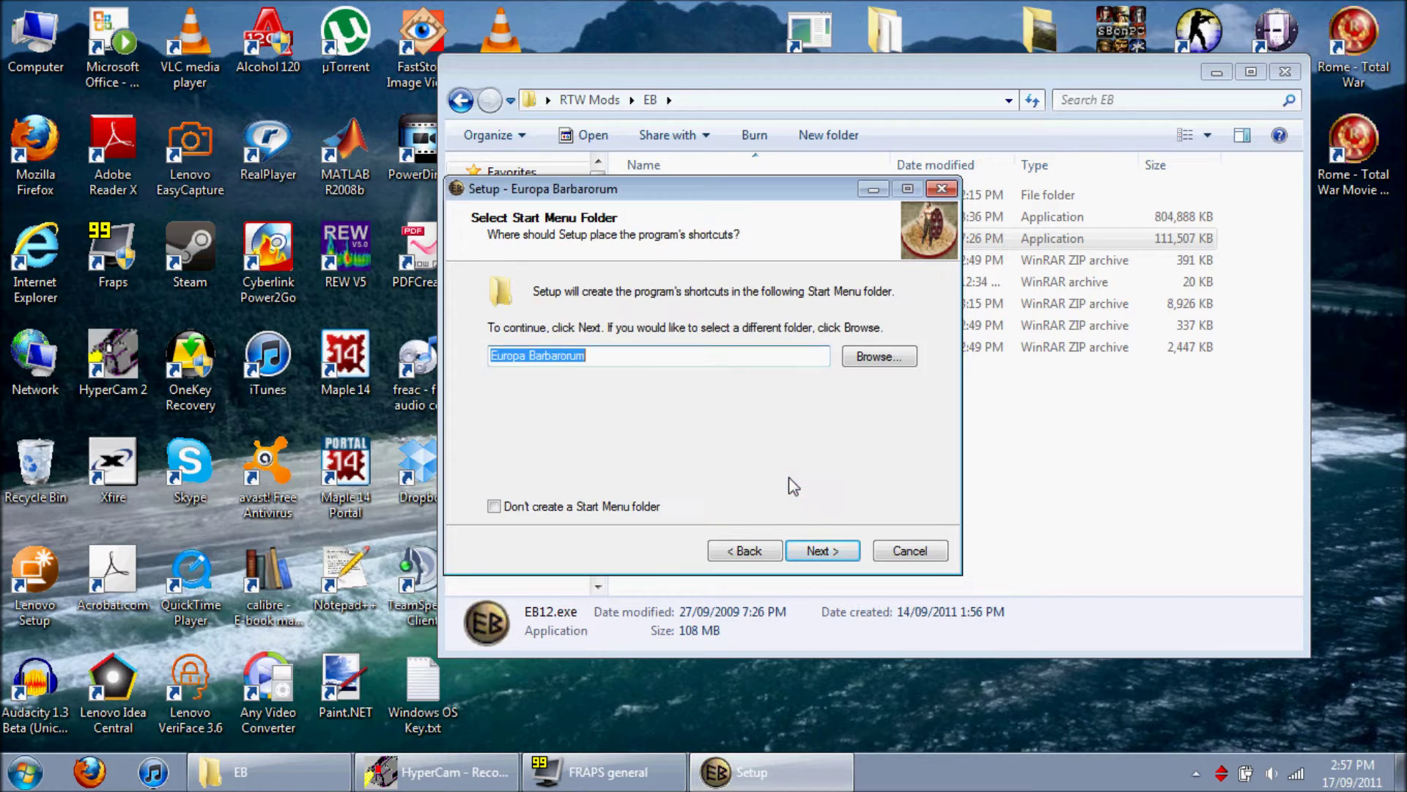
{"action": "left_click", "coordinate": [815, 552]}
{"action": "left_click", "coordinate": [819, 554]}
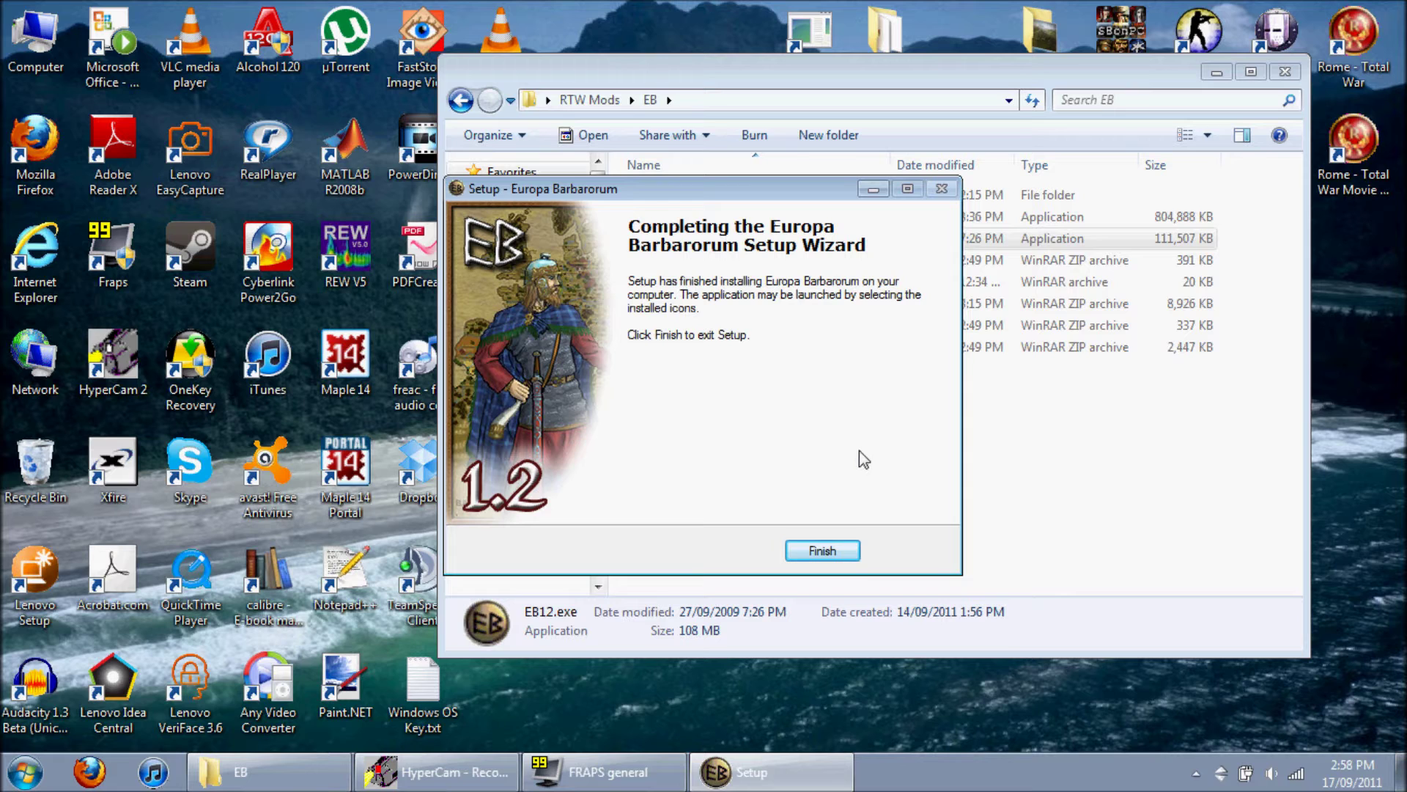
{"action": "left_click", "coordinate": [829, 552]}
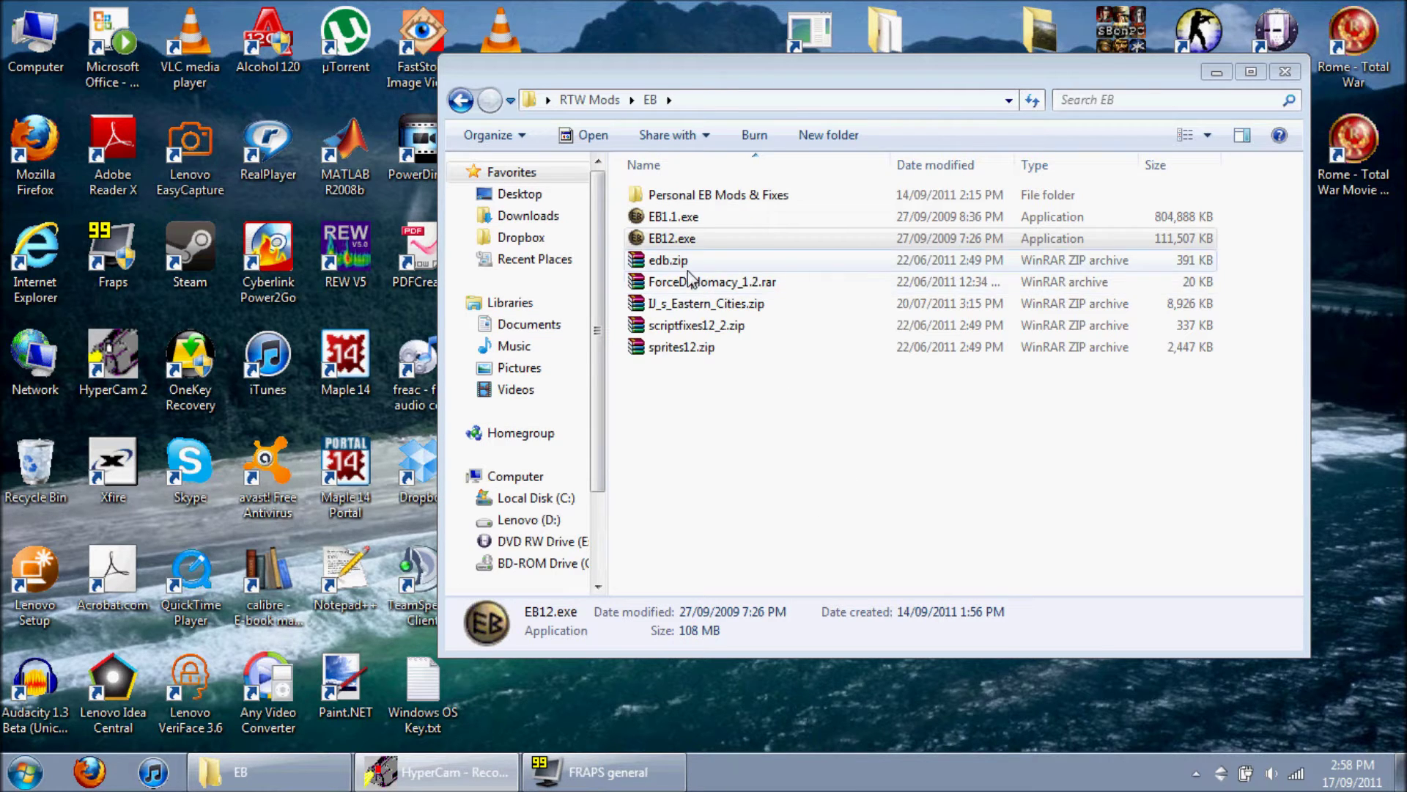
Step: Launch Firefox and search Google for 'europa barbarorum fixes'
{"action": "left_click", "coordinate": [689, 260]}
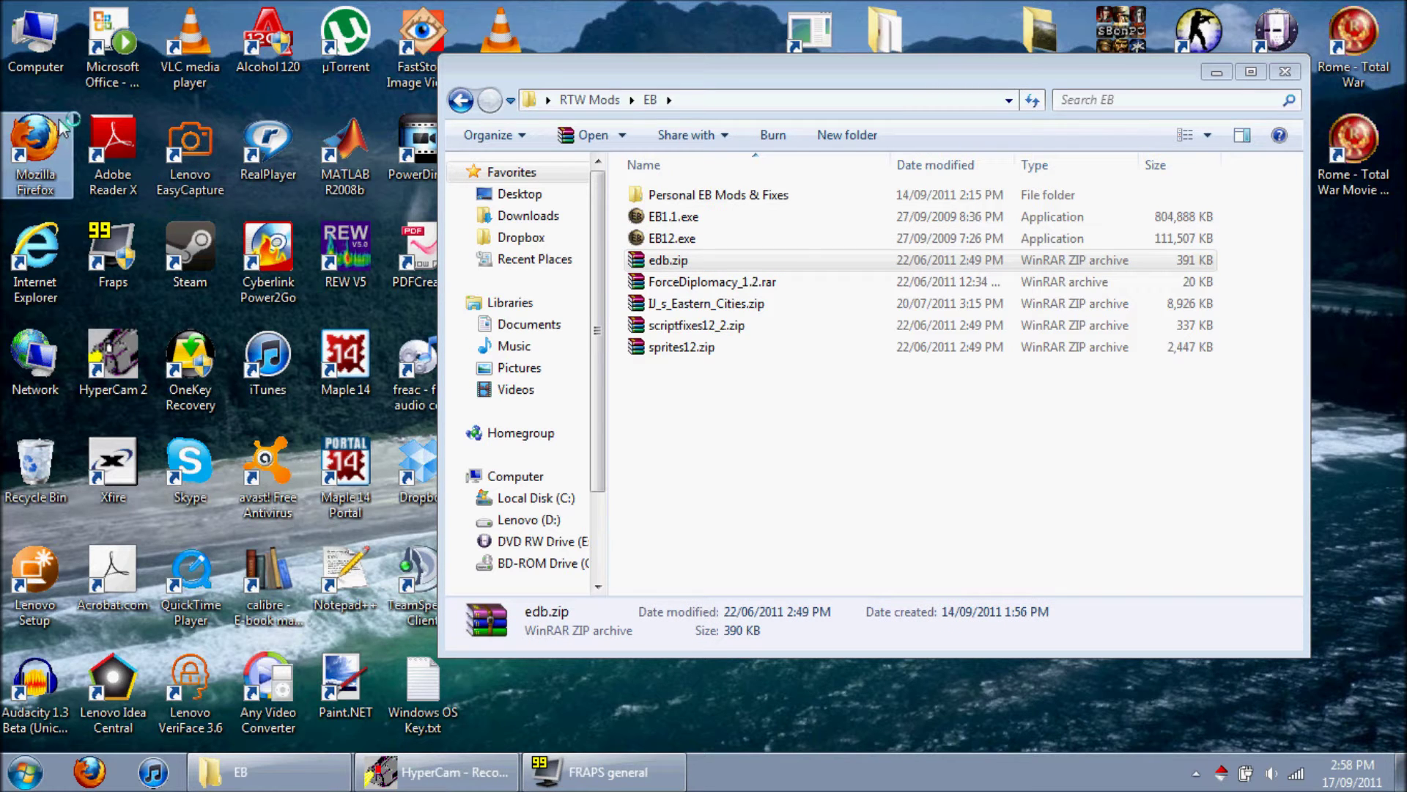
{"action": "double_click", "coordinate": [62, 129]}
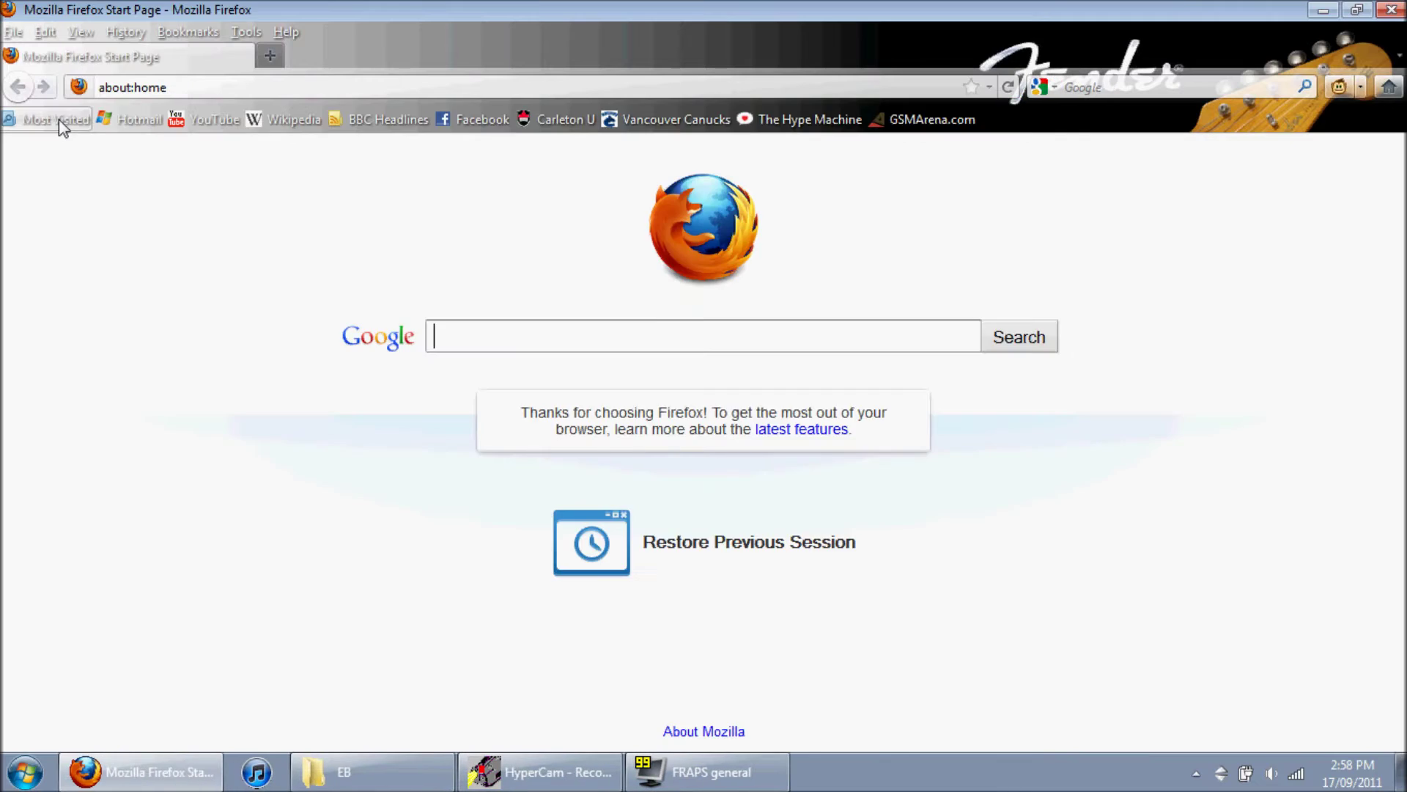
{"action": "type", "text": "europa barbarorum i"}
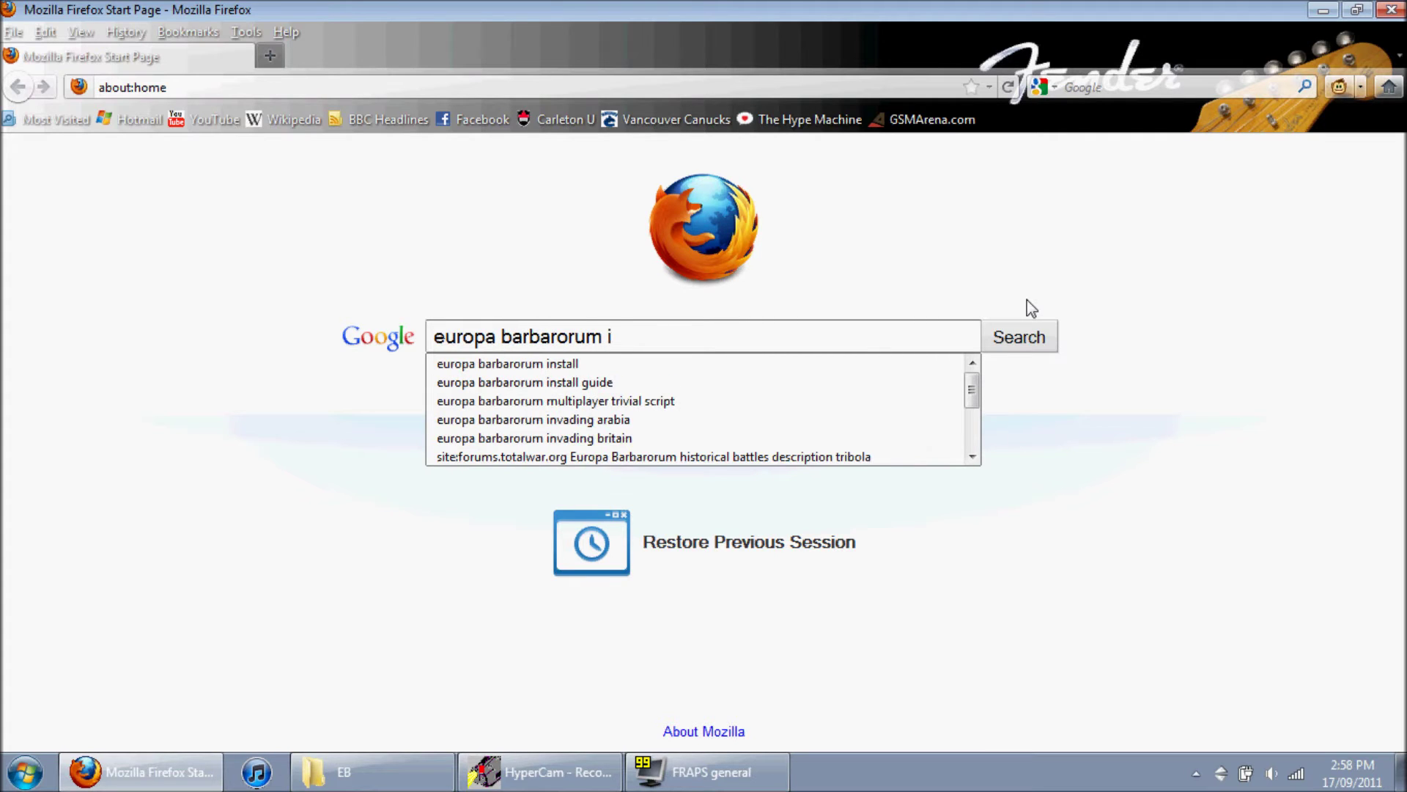
{"action": "key", "text": "BackSpace"}
{"action": "type", "text": "fixes"}
{"action": "key", "text": "Return"}
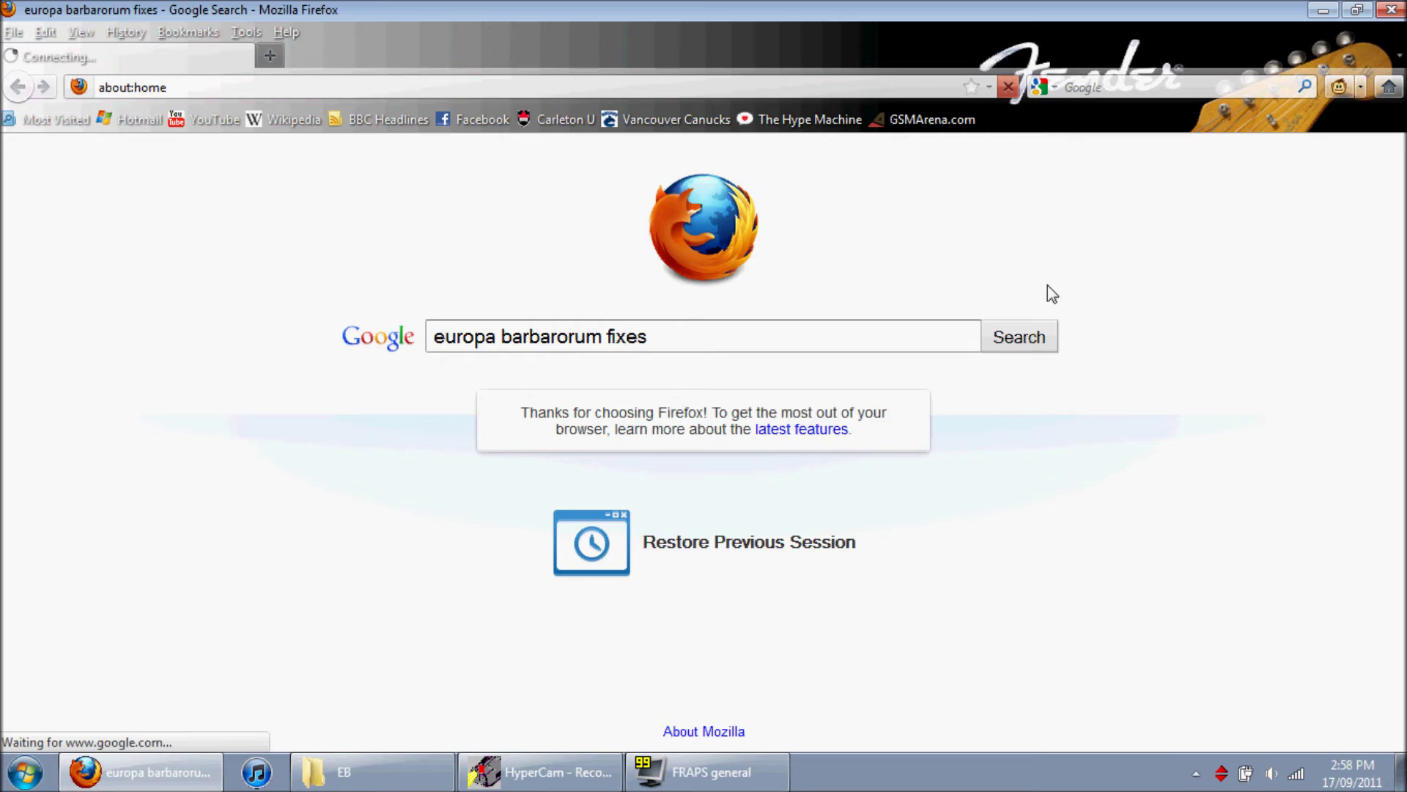
Step: Open TWCenter's '1.2 Fixes You Should Try Before Posting' thread from the results
{"action": "scroll", "coordinate": [660, 367], "scroll_direction": "down", "scroll_amount": 3}
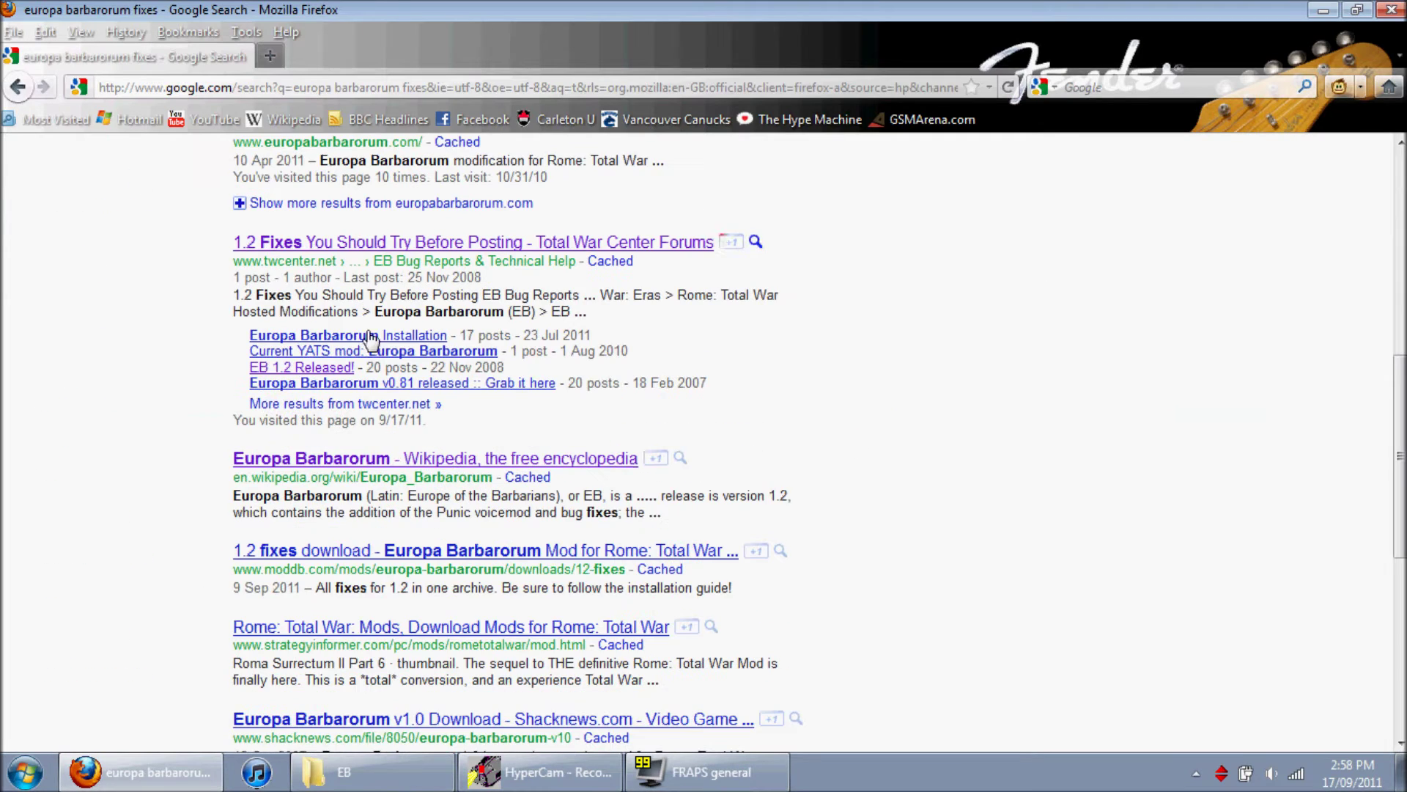
{"action": "scroll", "coordinate": [396, 410], "scroll_direction": "down", "scroll_amount": 8}
{"action": "scroll", "coordinate": [379, 485], "scroll_direction": "up", "scroll_amount": 11}
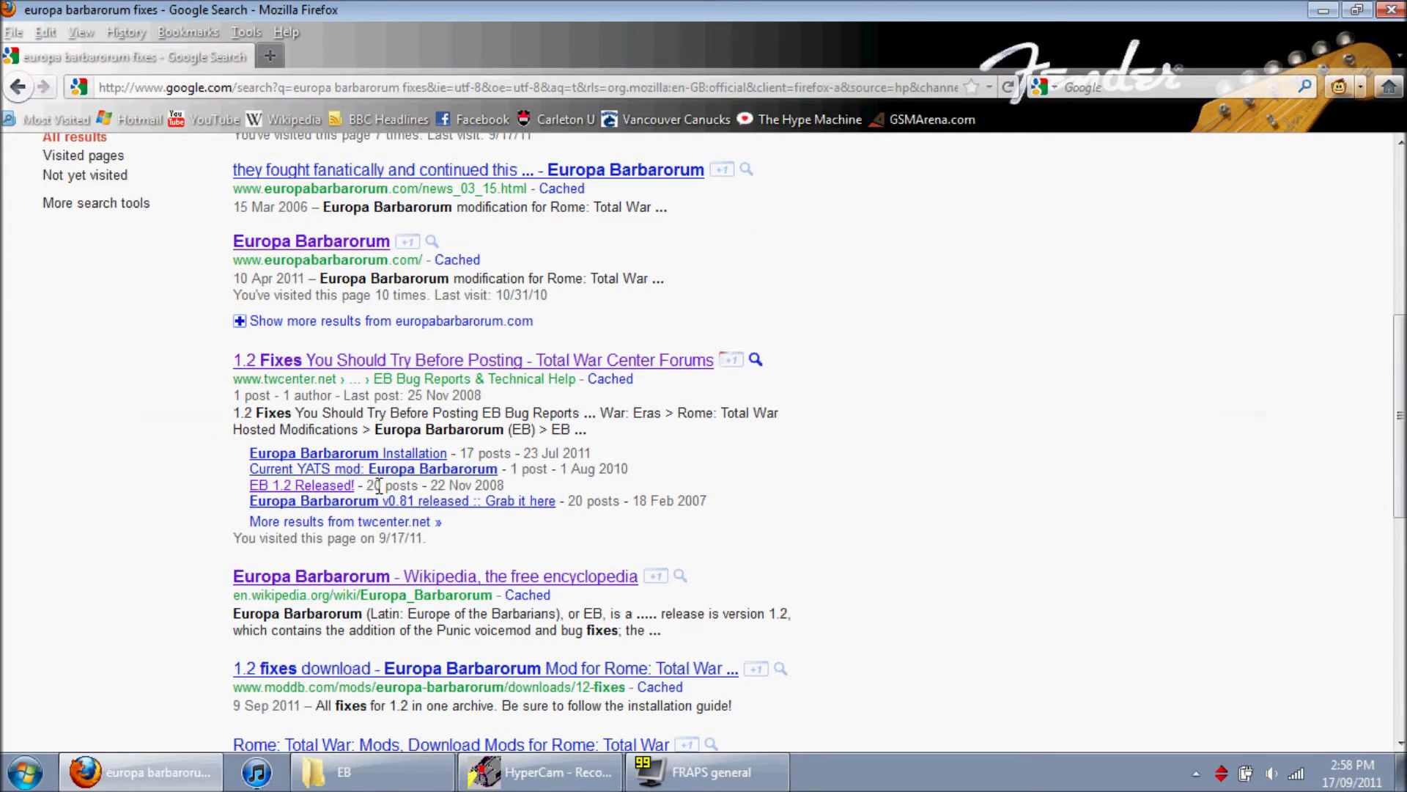
{"action": "left_click", "coordinate": [396, 363]}
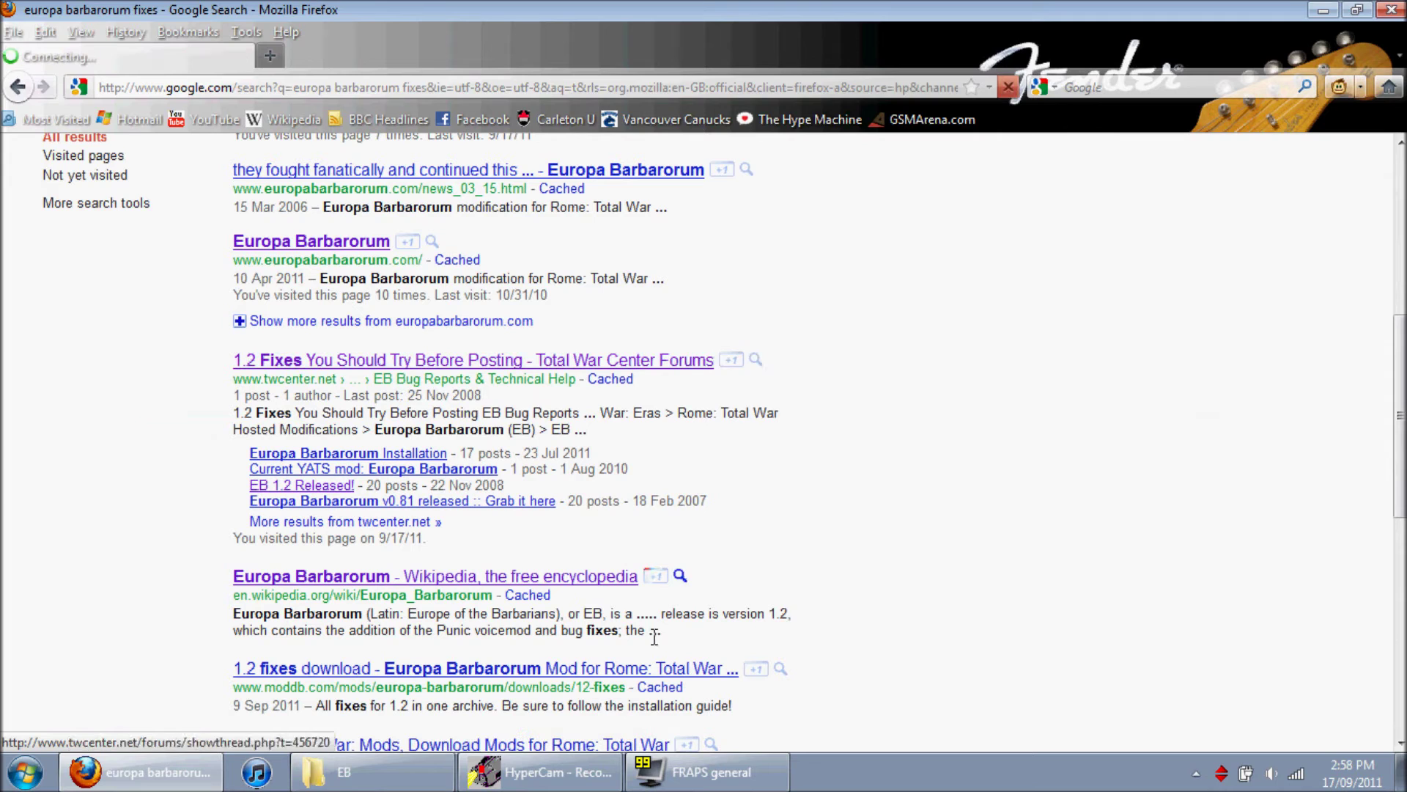
Step: Open C:\Program Files\Activision\Rome - Total War\EB through Computer
{"action": "left_click", "coordinate": [370, 771]}
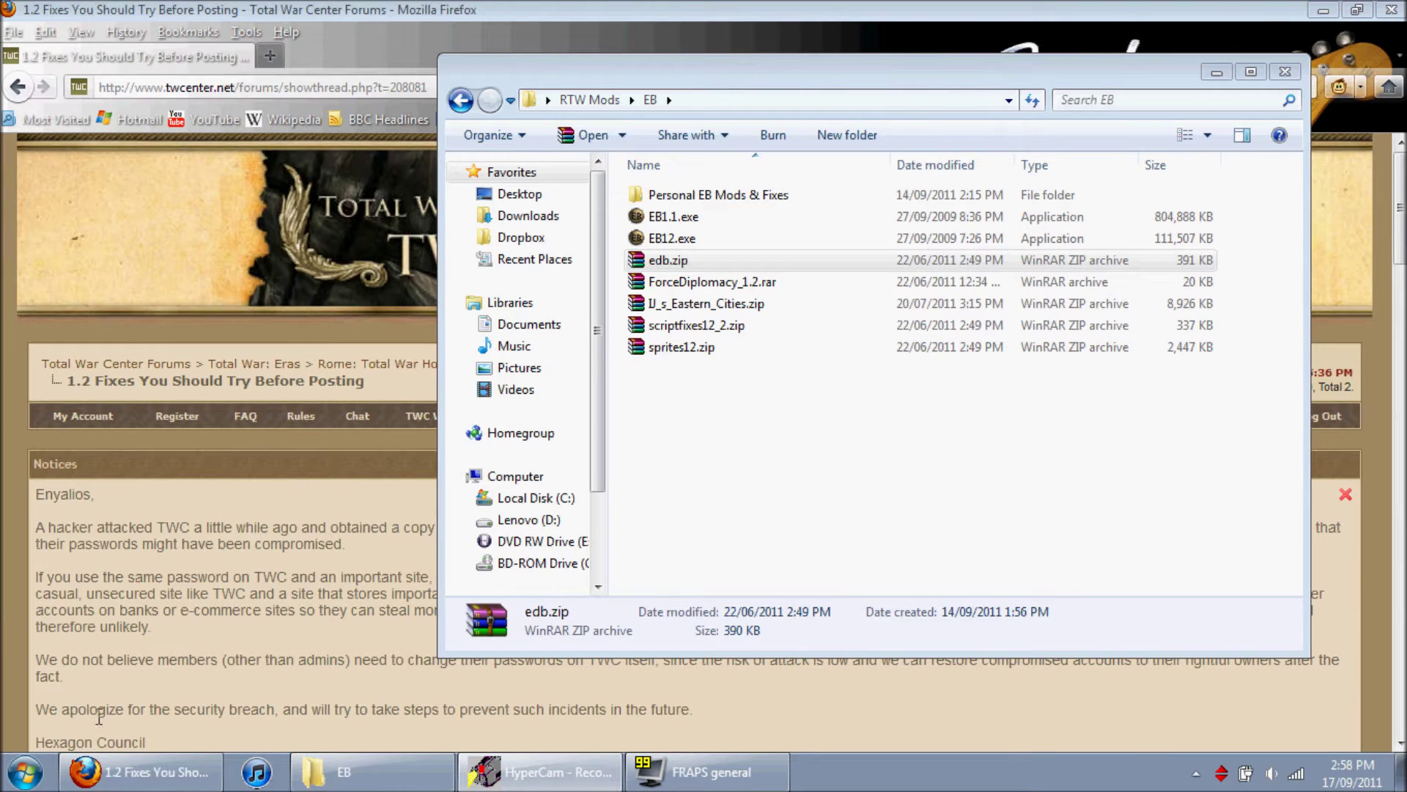
{"action": "left_click", "coordinate": [26, 773]}
{"action": "left_click", "coordinate": [327, 390]}
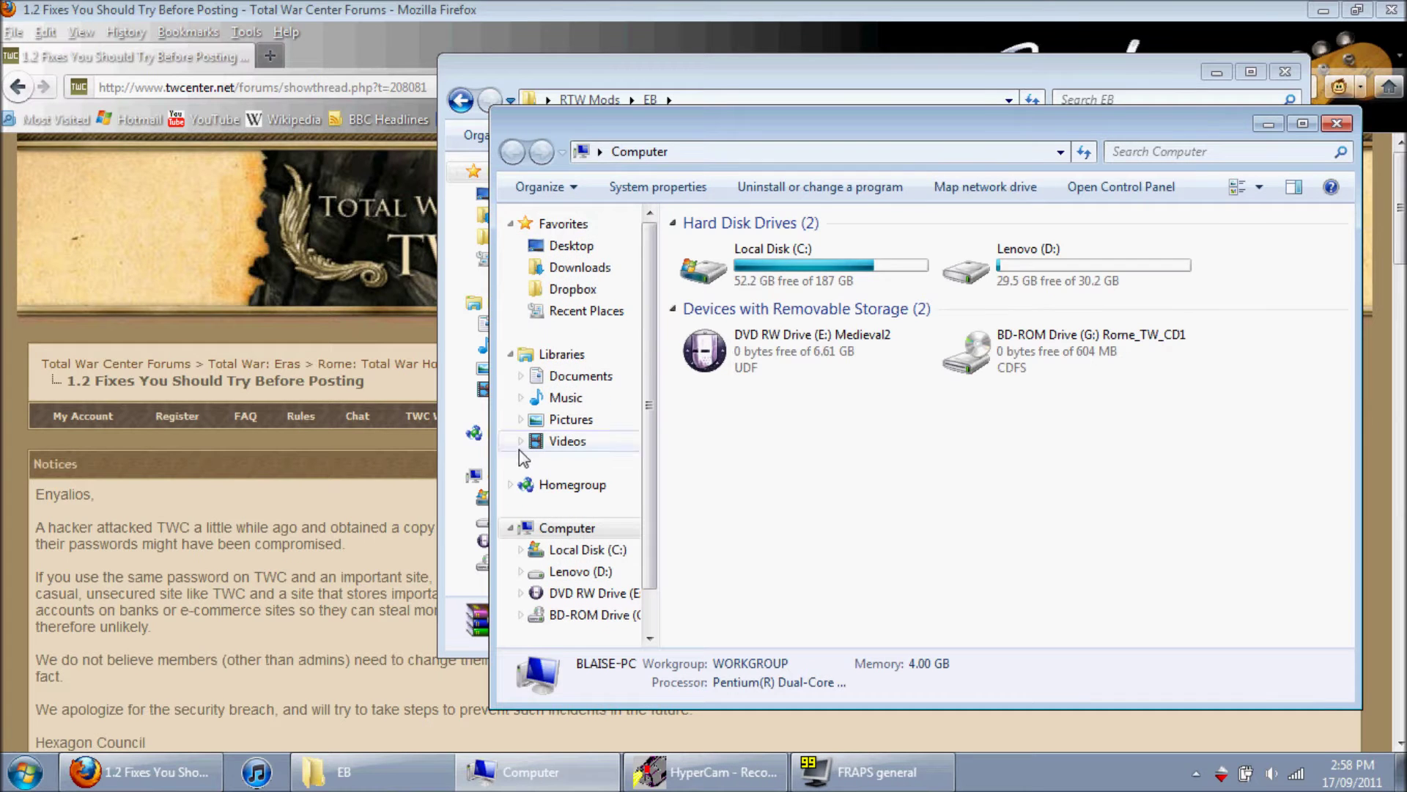
{"action": "double_click", "coordinate": [816, 258]}
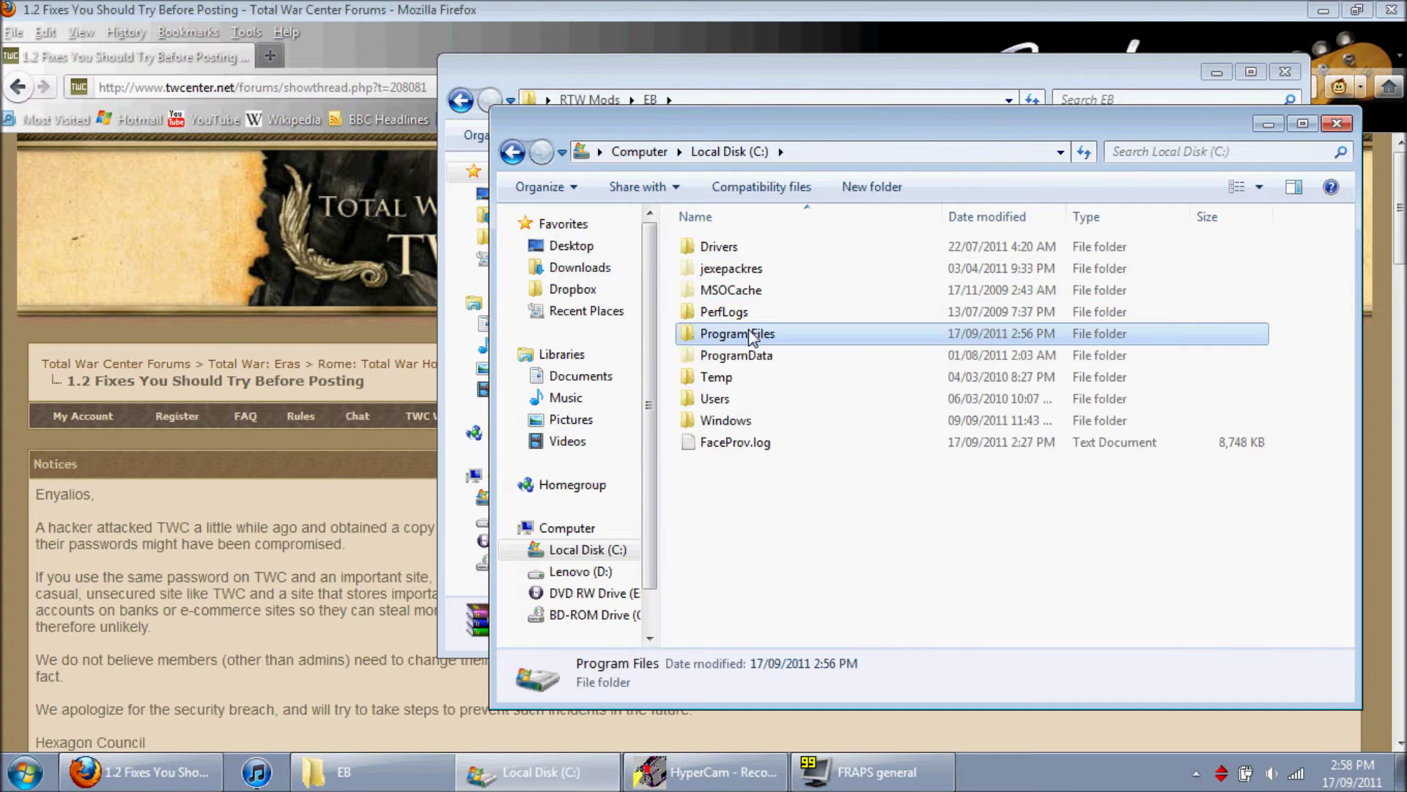
{"action": "double_click", "coordinate": [733, 331]}
{"action": "left_click", "coordinate": [748, 269]}
{"action": "double_click", "coordinate": [747, 270]}
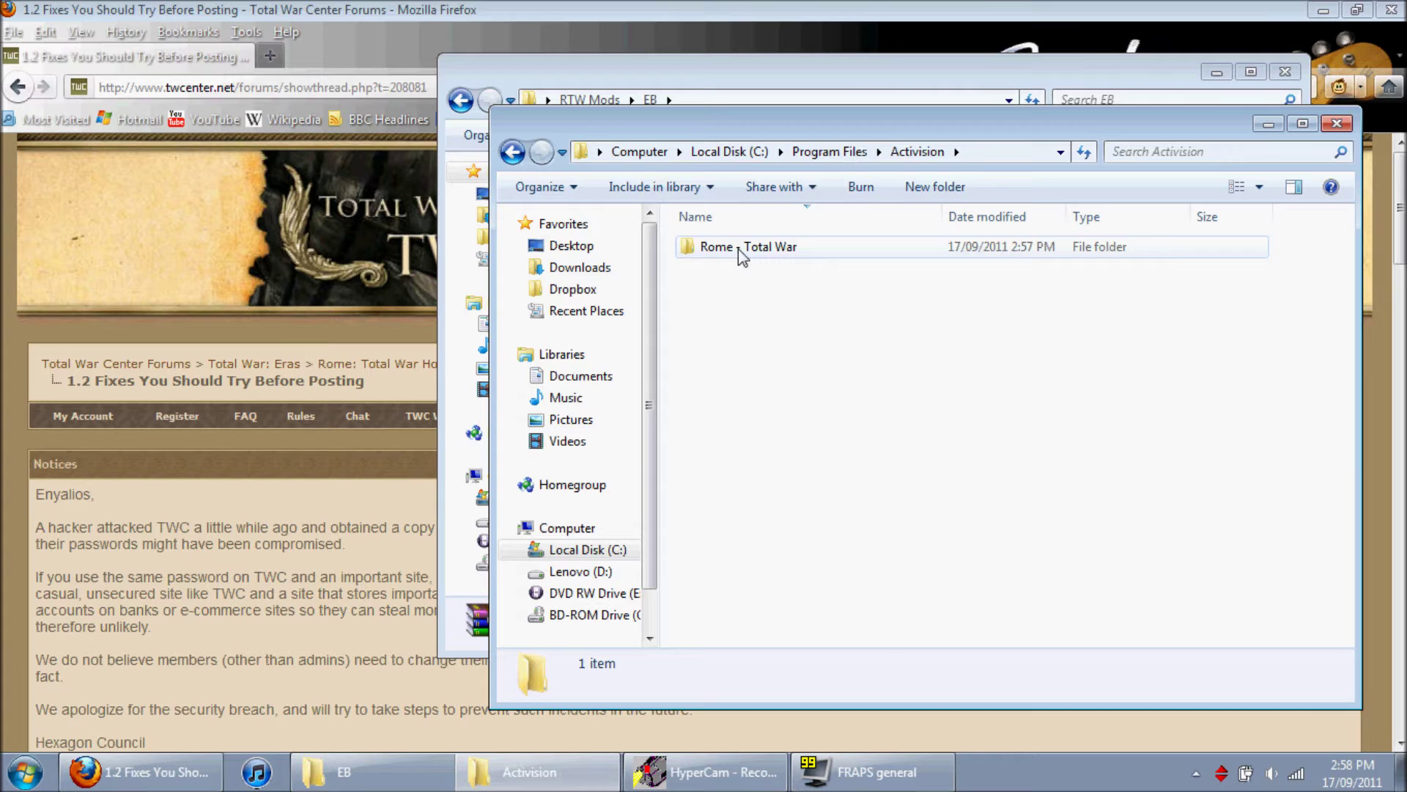
{"action": "double_click", "coordinate": [738, 248]}
{"action": "double_click", "coordinate": [726, 316]}
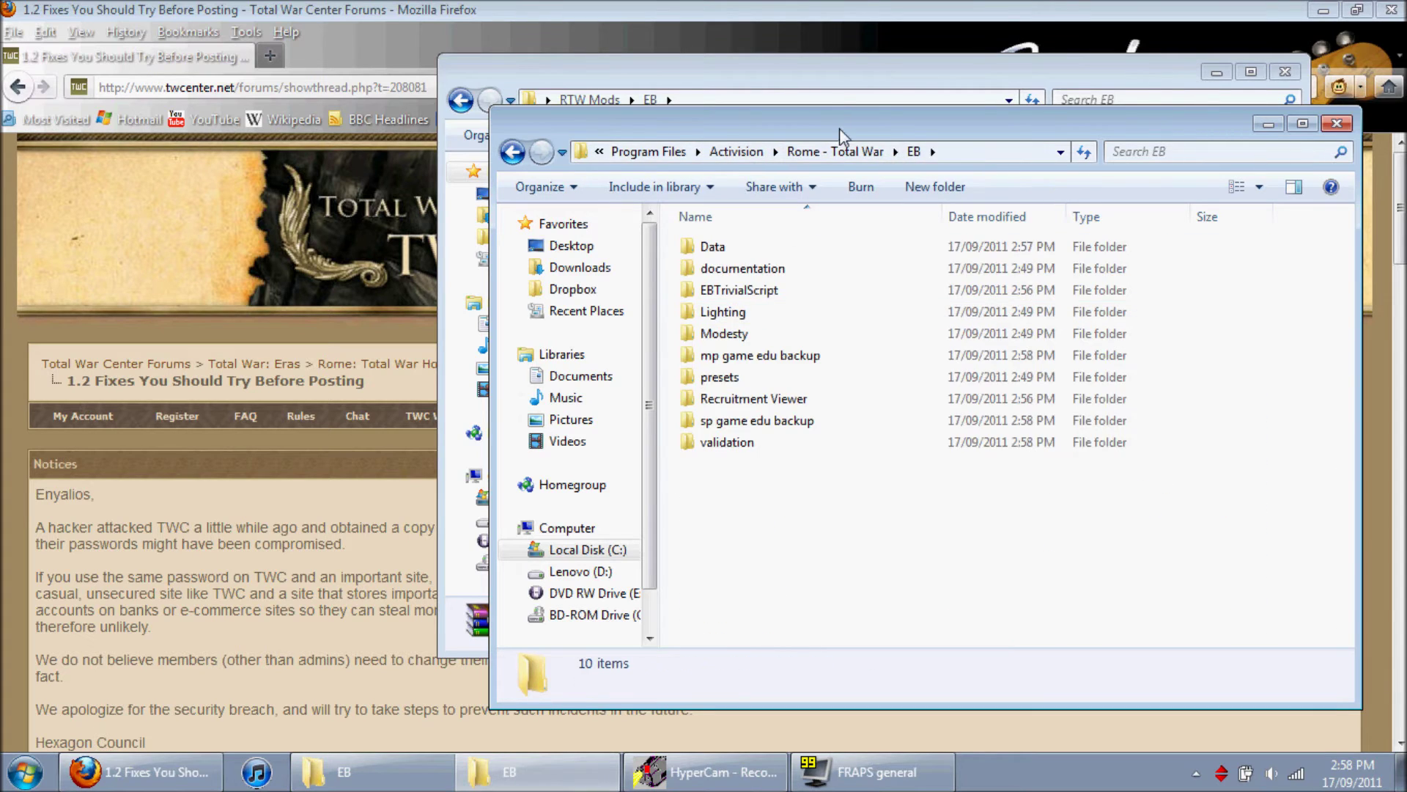
Step: Move the EB window aside and scroll the forum thread to Permanent fixes for 1.2
{"action": "left_click_drag", "start_coordinate": [841, 129], "coordinate": [405, 123]}
{"action": "left_click", "coordinate": [708, 88]}
{"action": "left_click", "coordinate": [139, 771]}
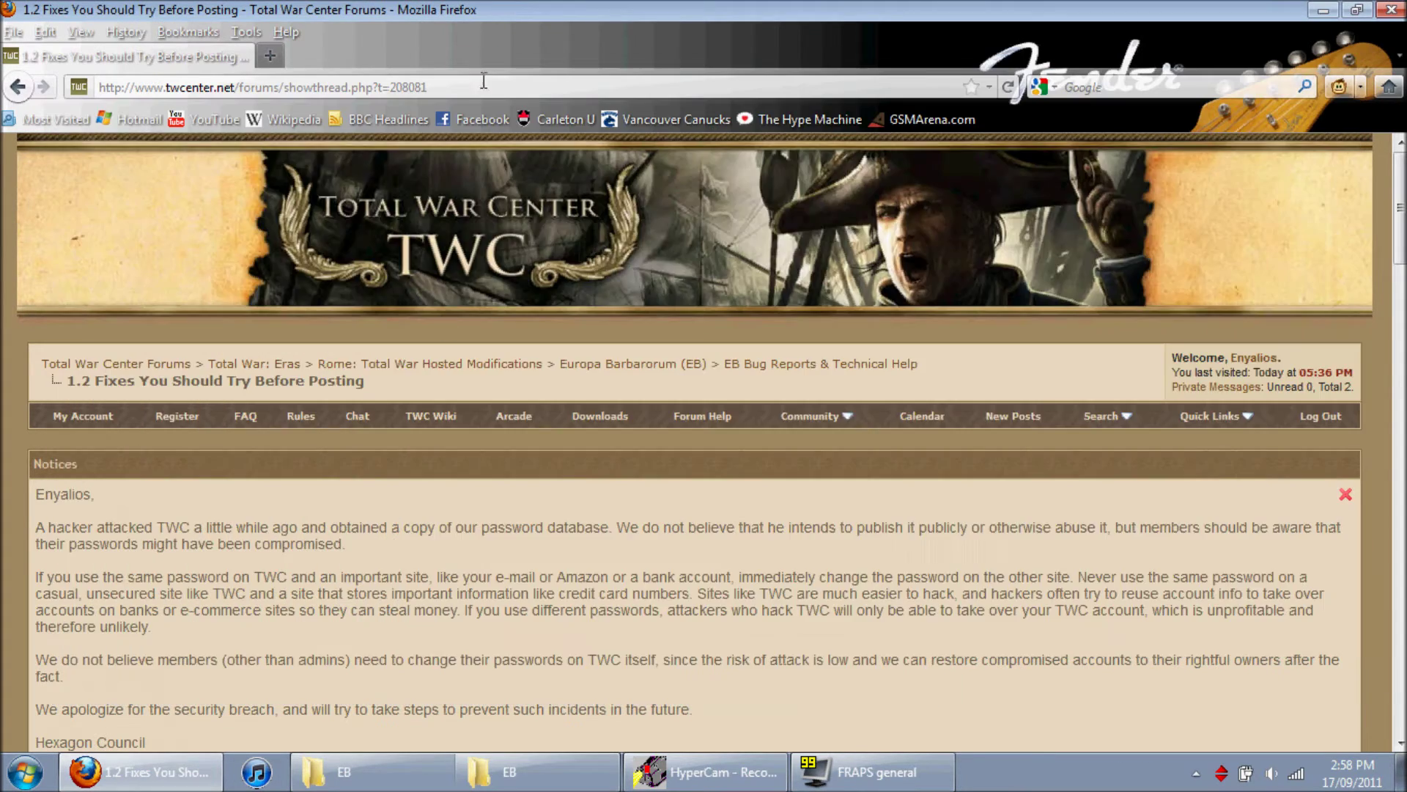
{"action": "scroll", "coordinate": [480, 371], "scroll_direction": "down", "scroll_amount": 15}
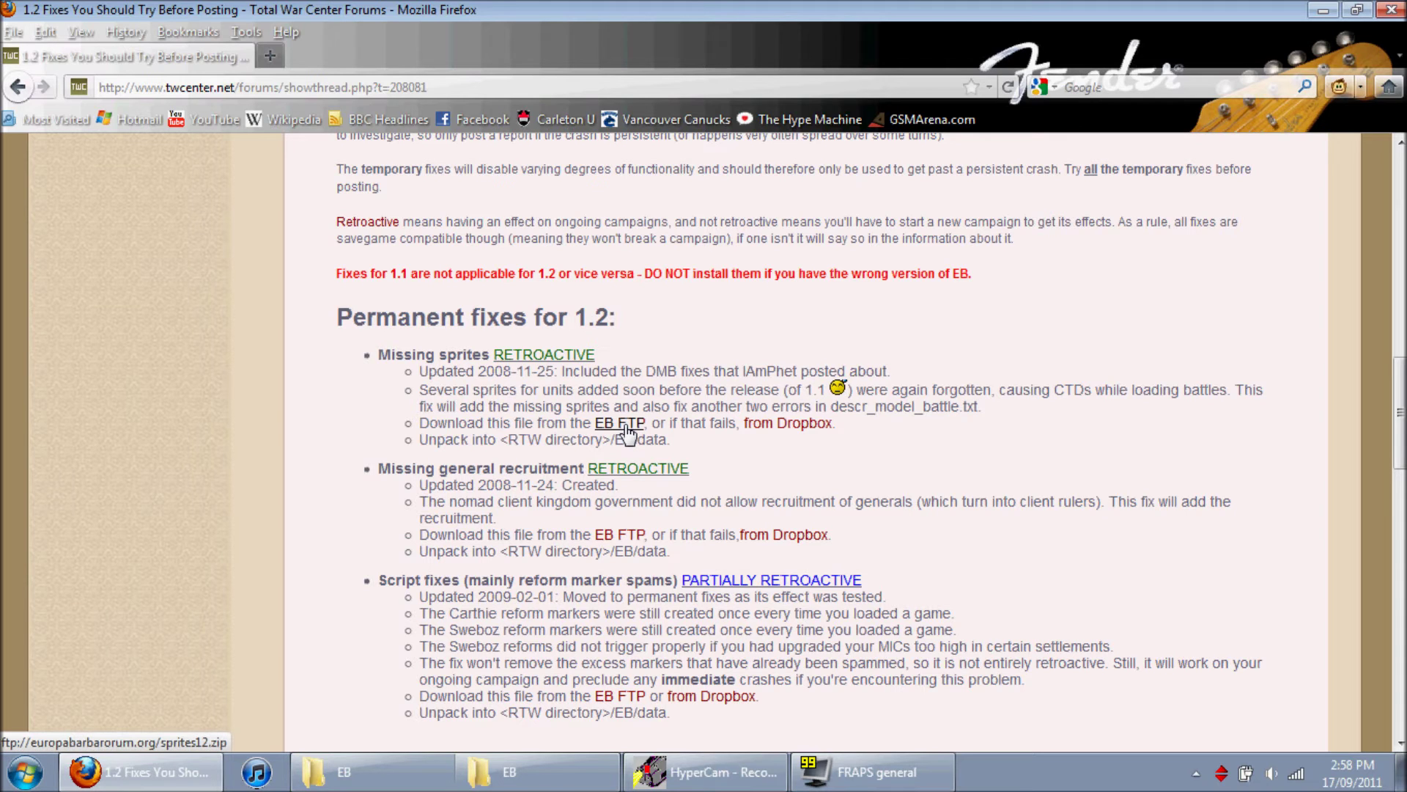
{"action": "left_click", "coordinate": [345, 771]}
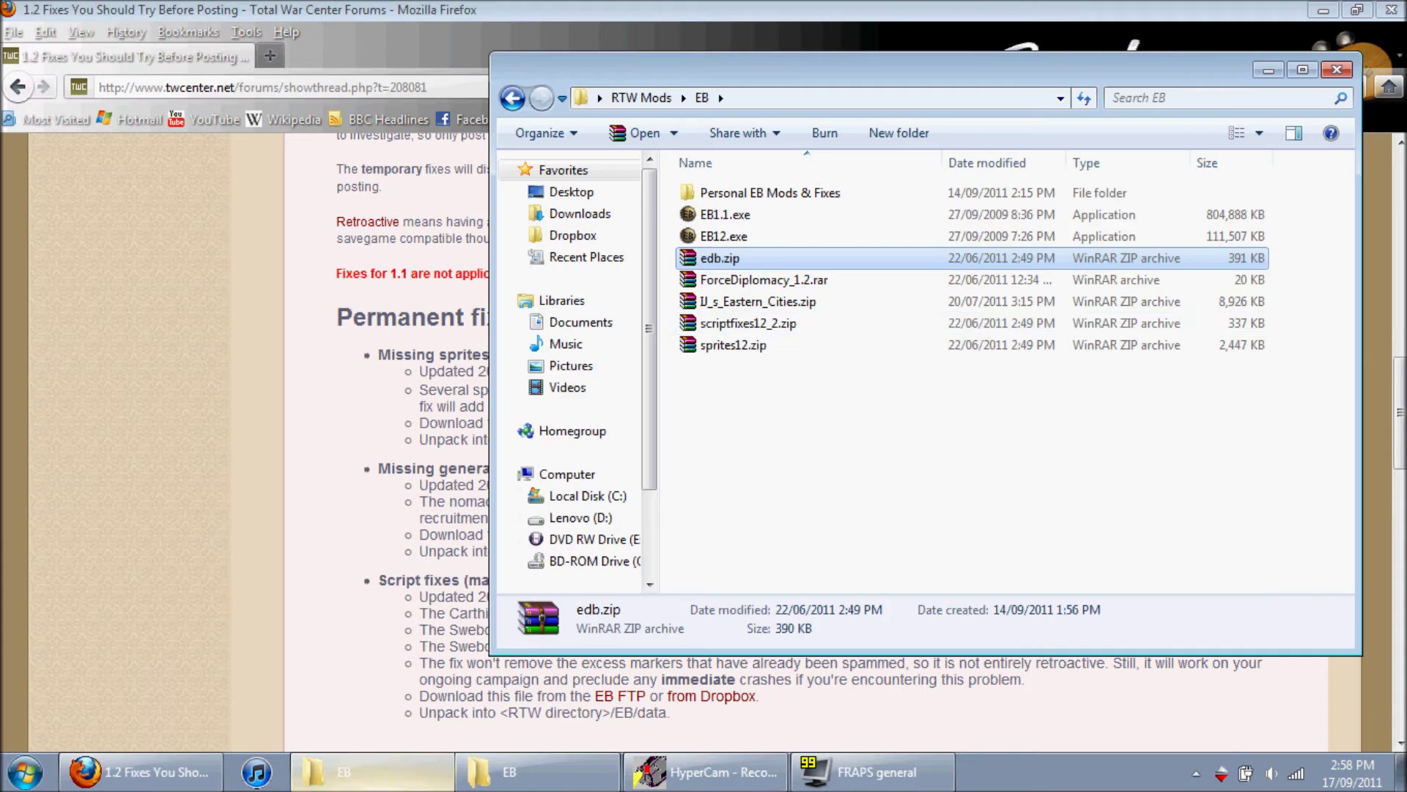
Step: Open sprites12.zip in WinRAR, select its contents, and open the EB Data folder alongside it
{"action": "left_click", "coordinate": [732, 349]}
{"action": "left_click", "coordinate": [346, 446]}
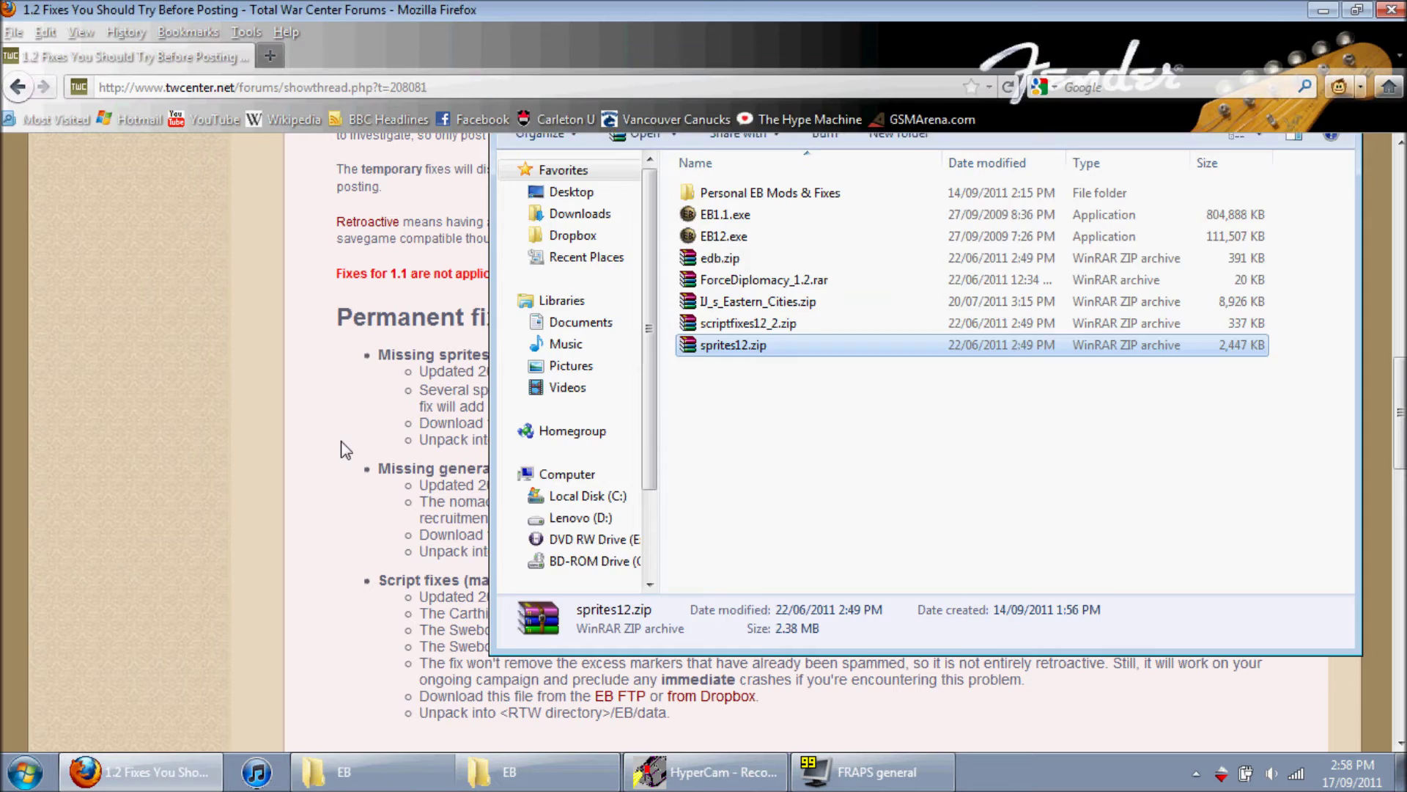
{"action": "left_click", "coordinate": [623, 423]}
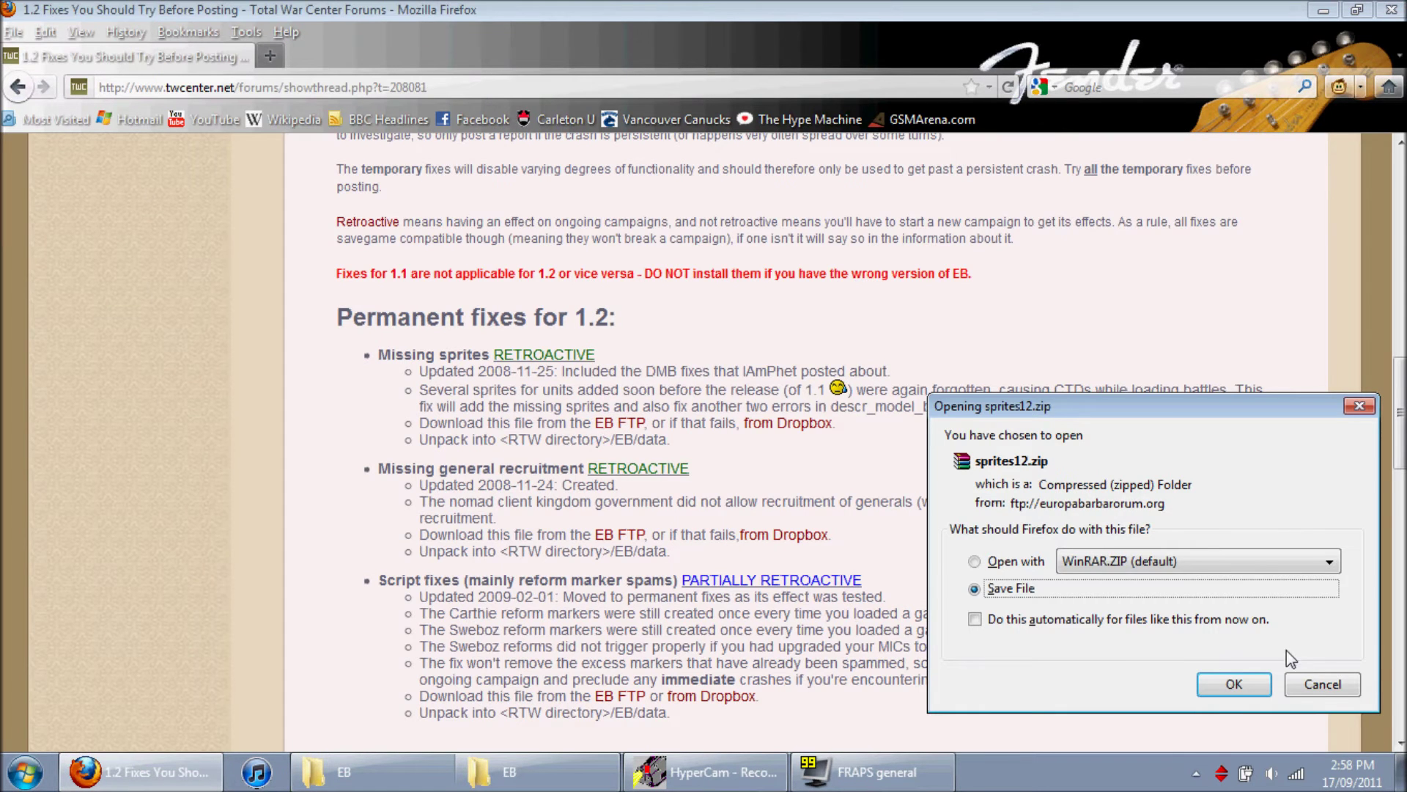
{"action": "left_click", "coordinate": [1319, 683]}
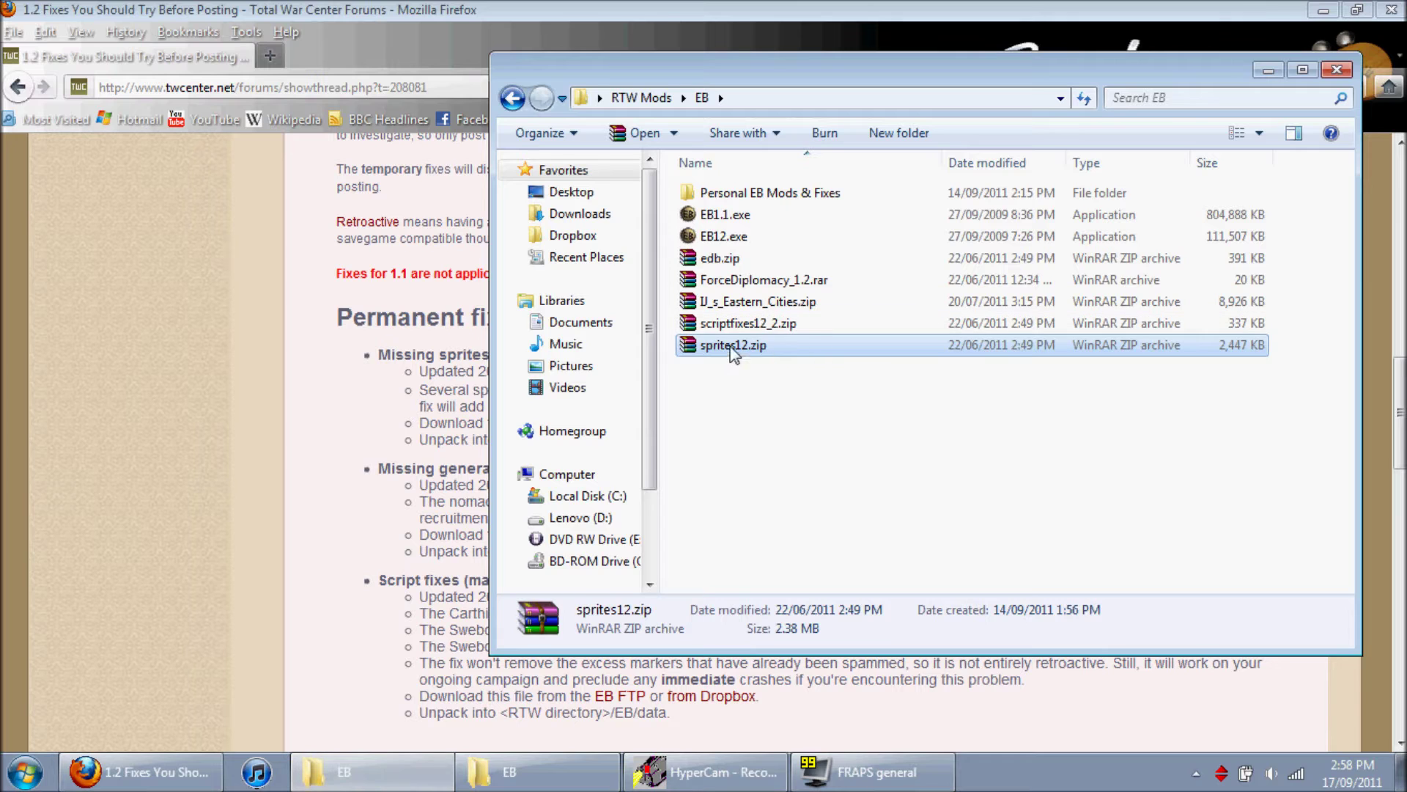
{"action": "double_click", "coordinate": [733, 346]}
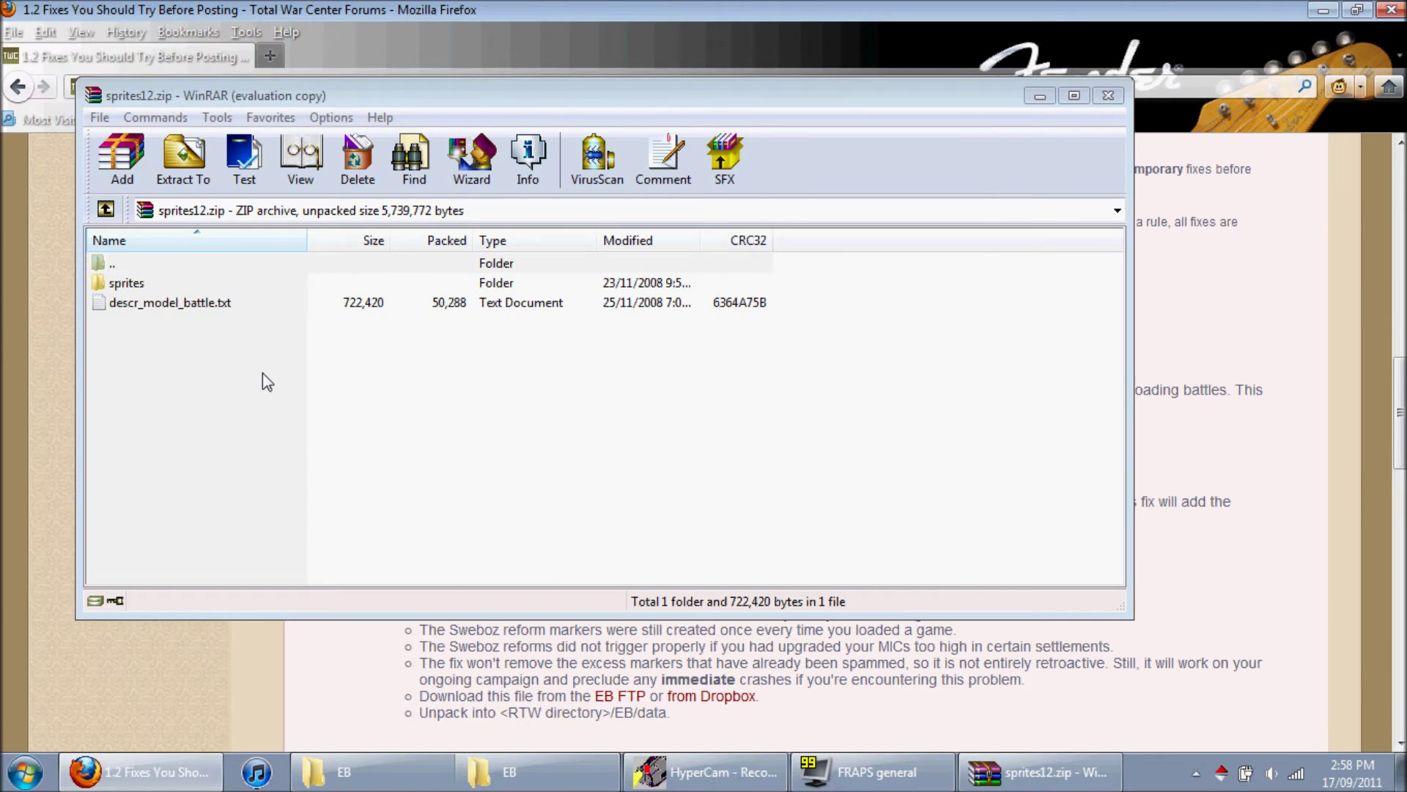
{"action": "key", "text": "ctrl+a"}
{"action": "left_click", "coordinate": [668, 363]}
{"action": "left_click", "coordinate": [1039, 95]}
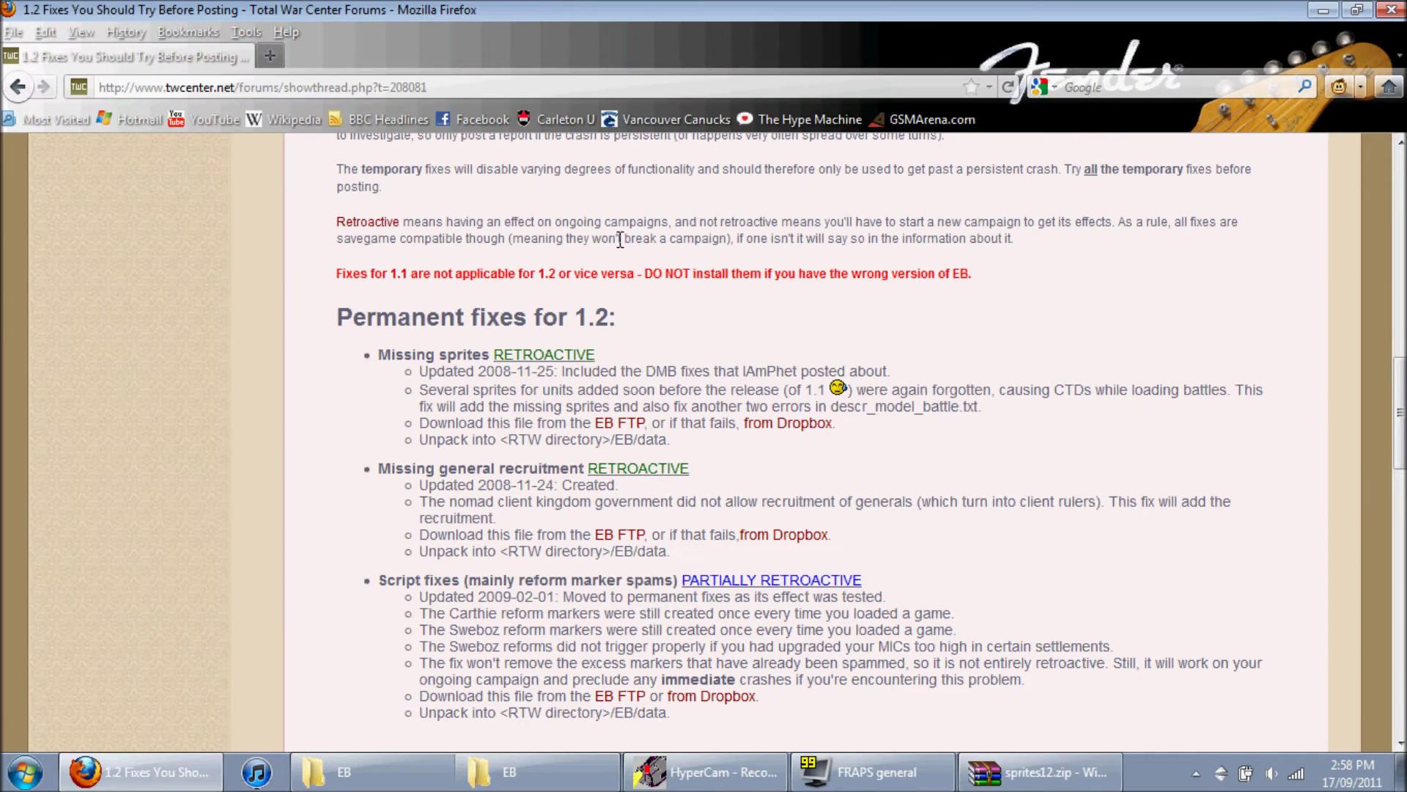
{"action": "left_click", "coordinate": [513, 772]}
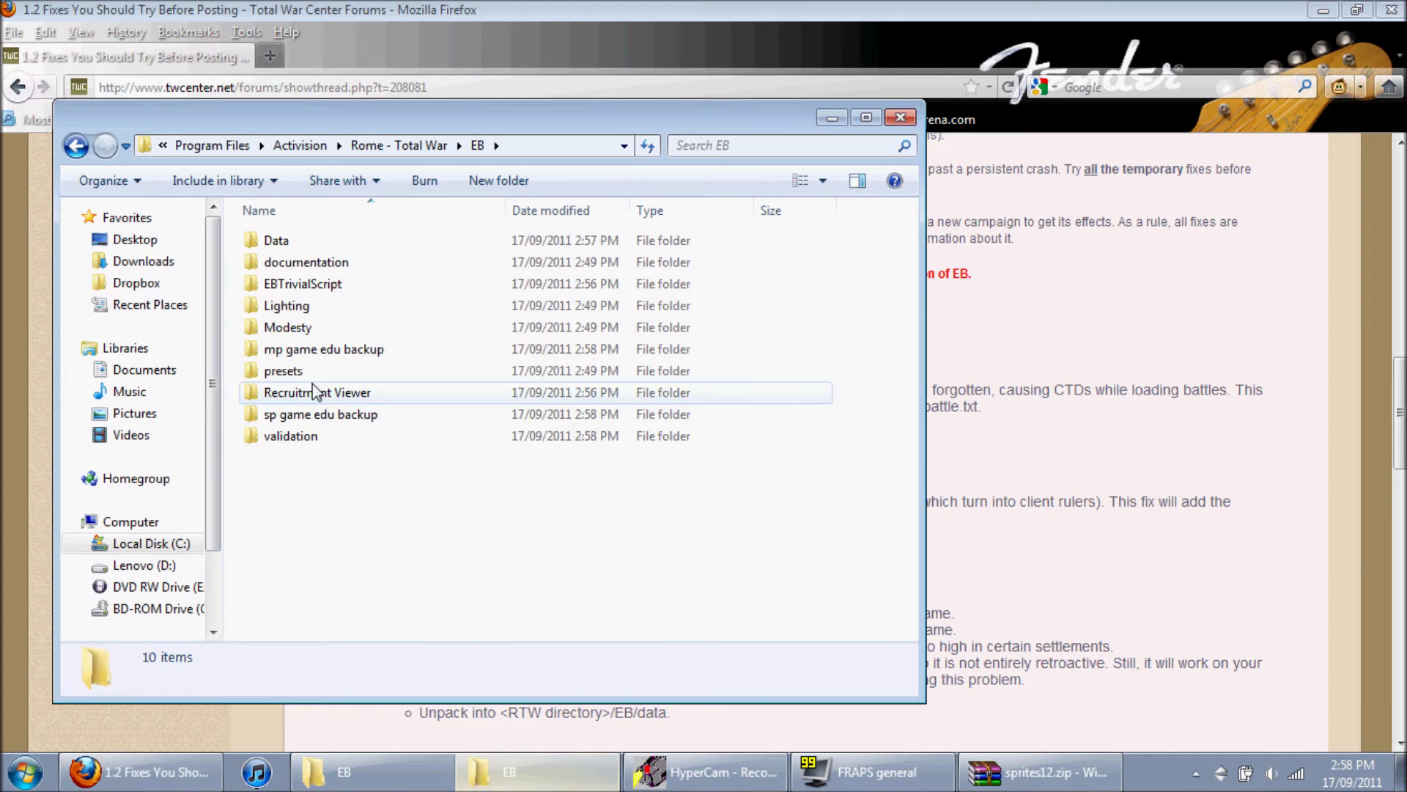
{"action": "double_click", "coordinate": [276, 244]}
{"action": "left_click", "coordinate": [344, 772]}
{"action": "left_click_drag", "start_coordinate": [894, 424], "coordinate": [715, 315]}
{"action": "key", "text": "alt+Tab"}
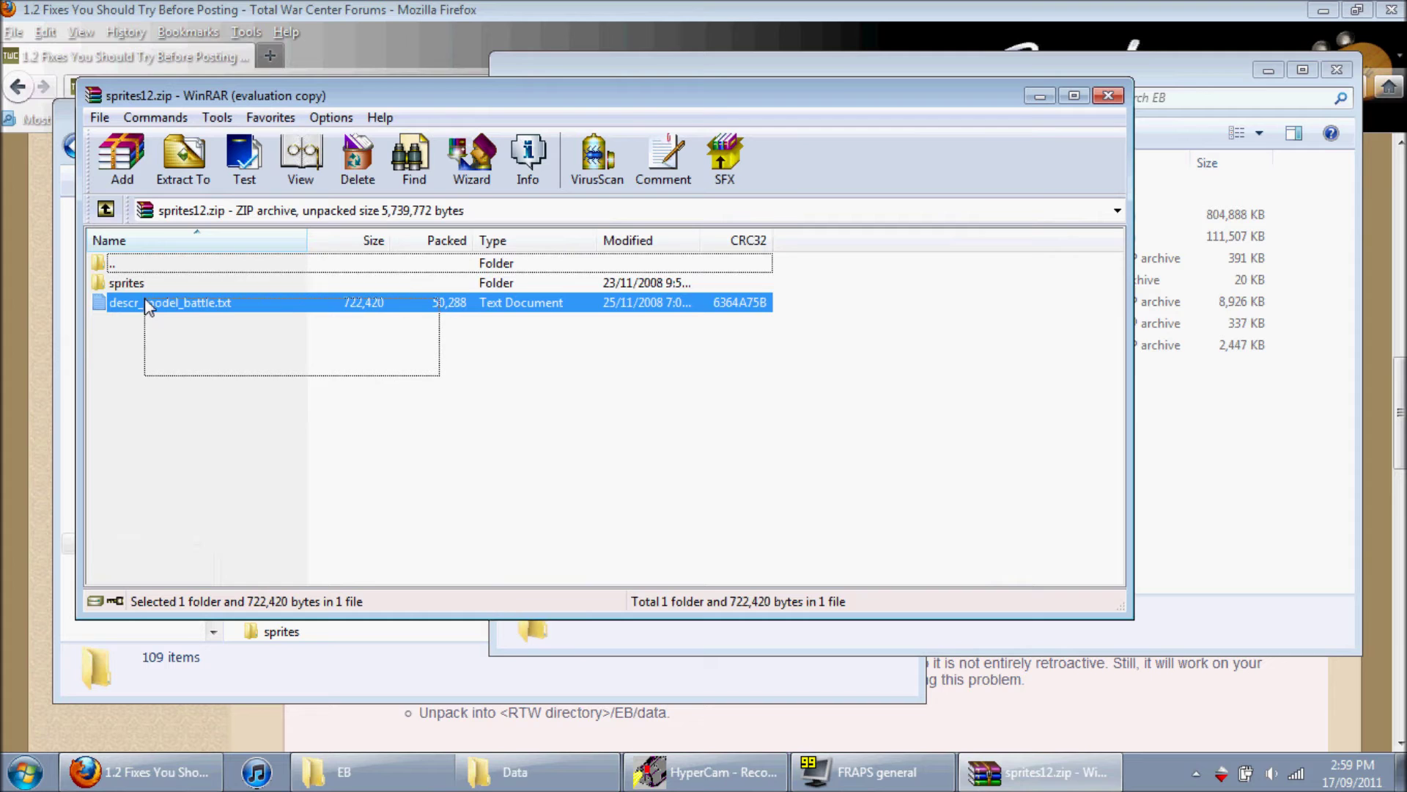
Step: Move the archive contents into EB\Data, replacing descr_model_battle.txt and merging the sprites folder
{"action": "left_click_drag", "start_coordinate": [135, 285], "coordinate": [887, 451]}
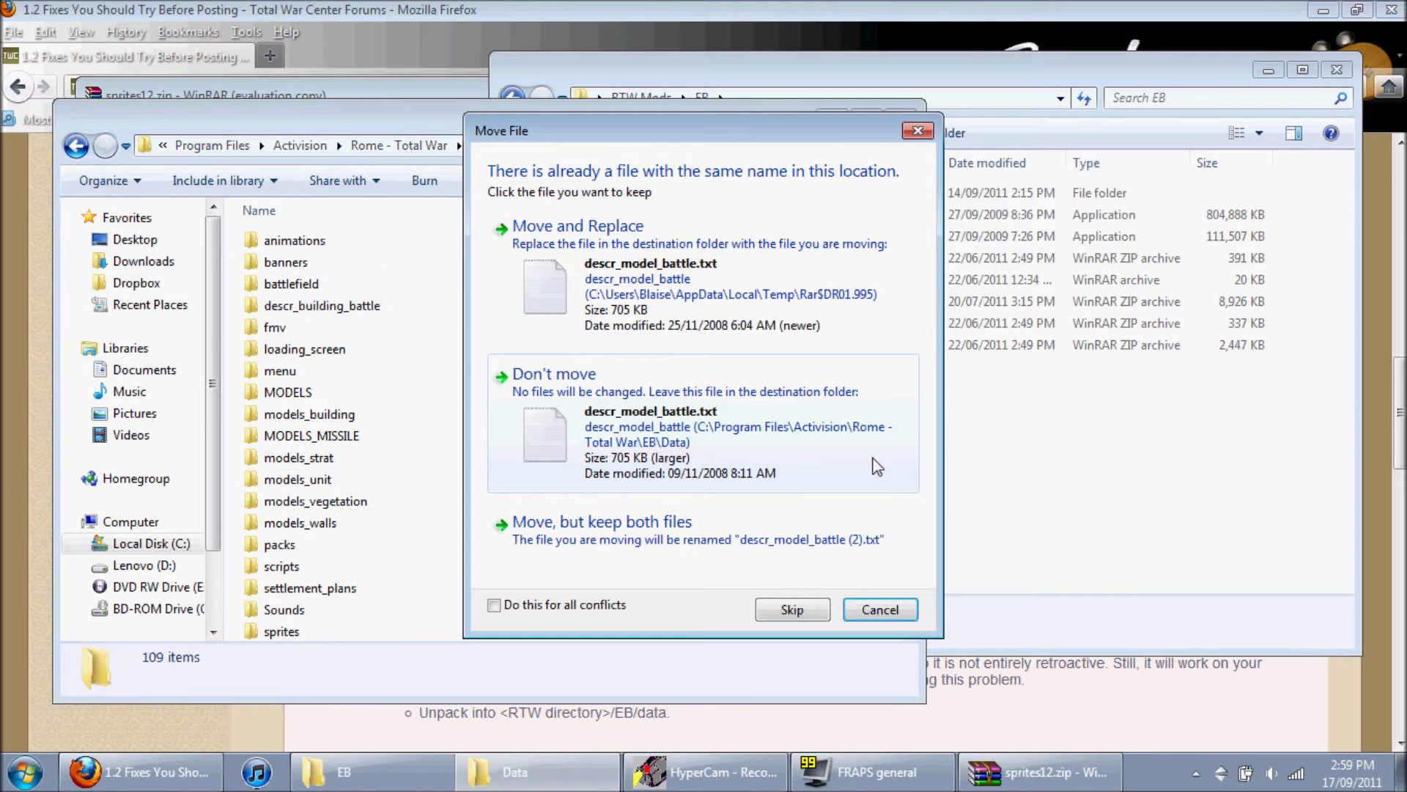
{"action": "left_click", "coordinate": [655, 301]}
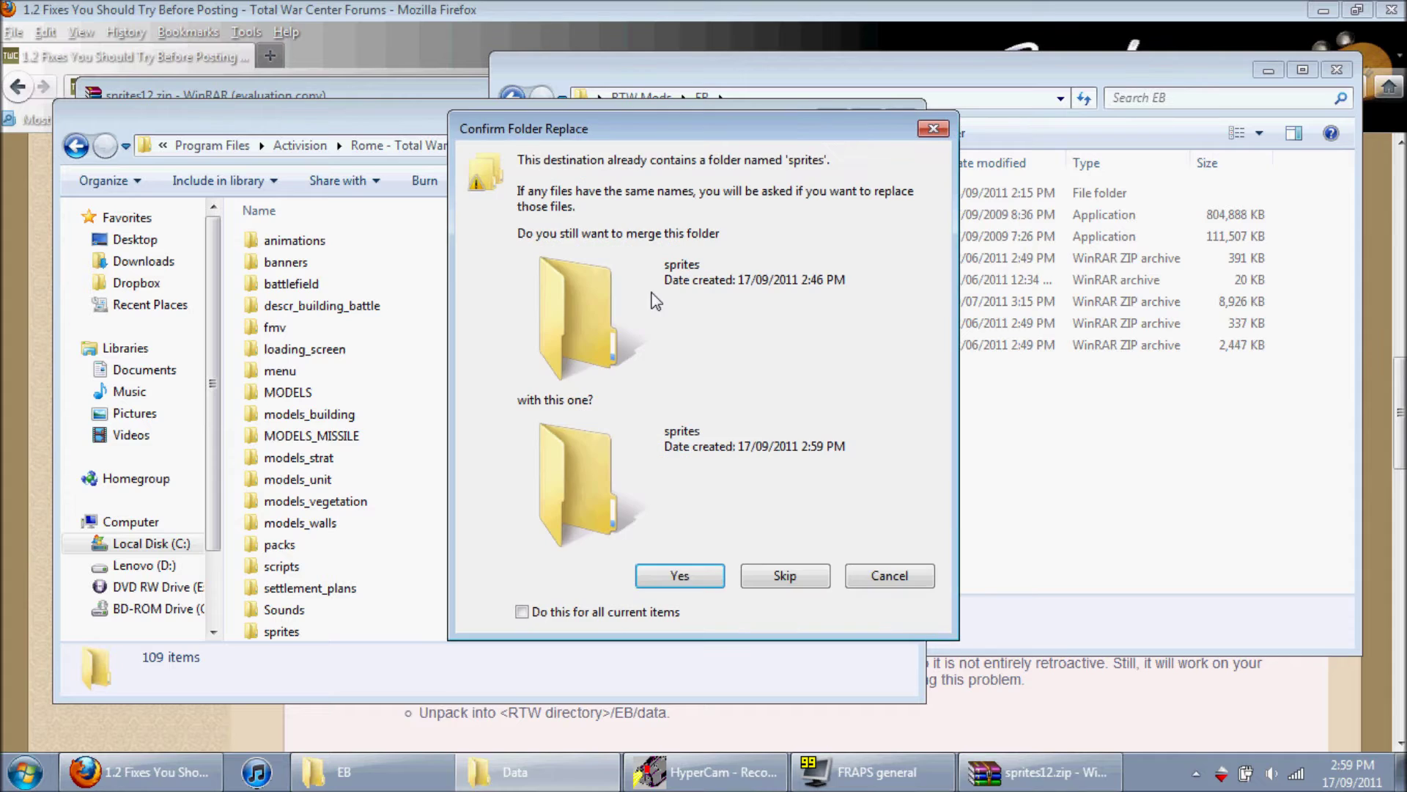
{"action": "left_click", "coordinate": [678, 576]}
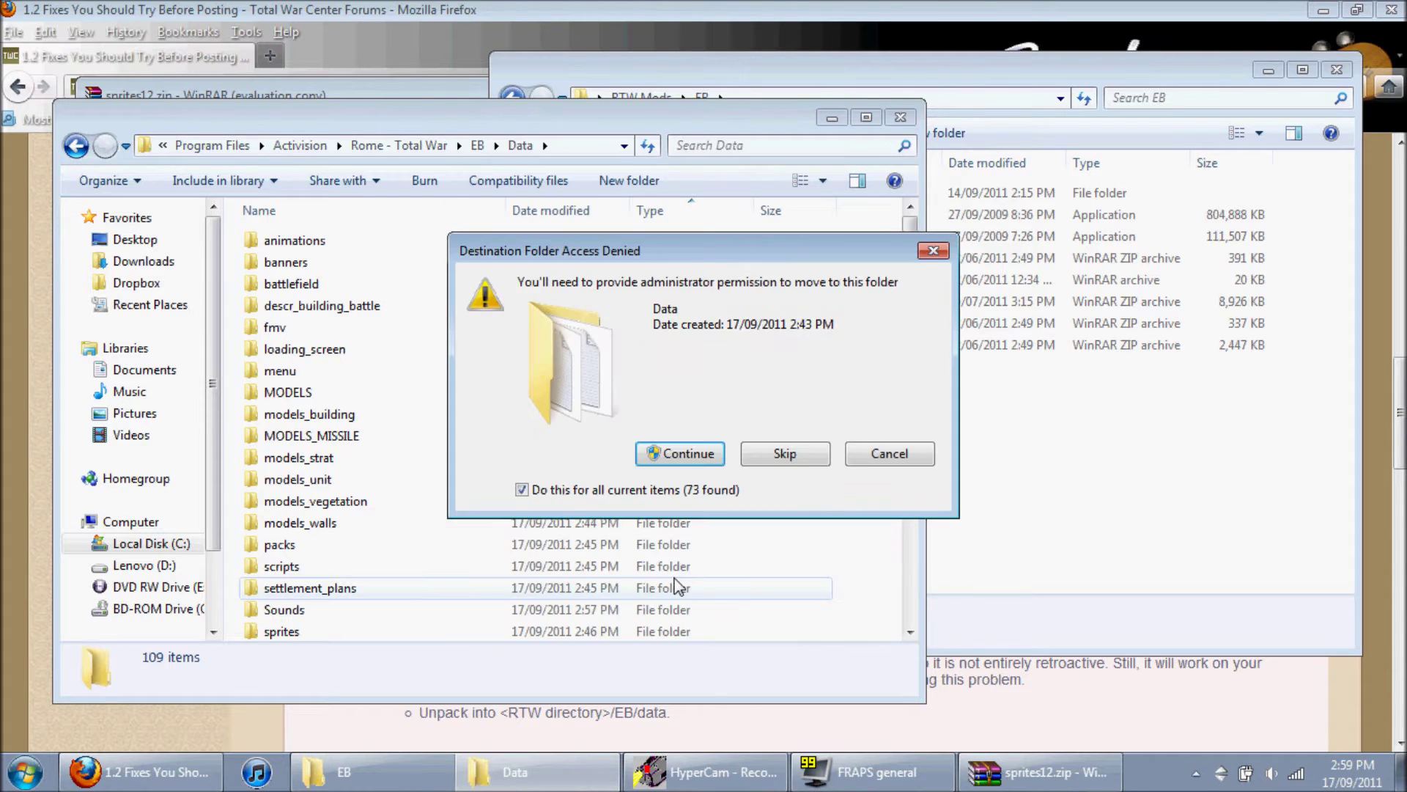
{"action": "left_click", "coordinate": [675, 455]}
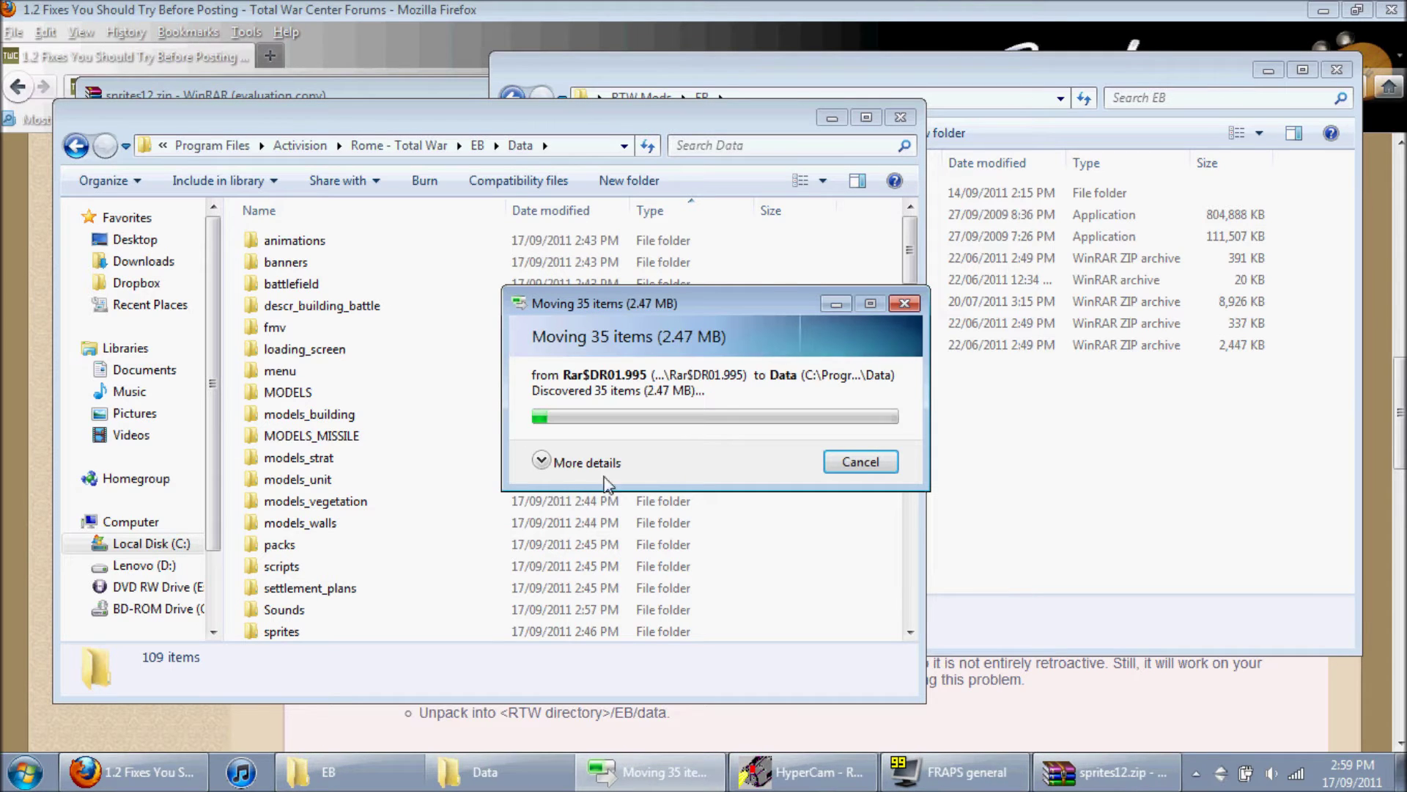
{"action": "left_click", "coordinate": [582, 462]}
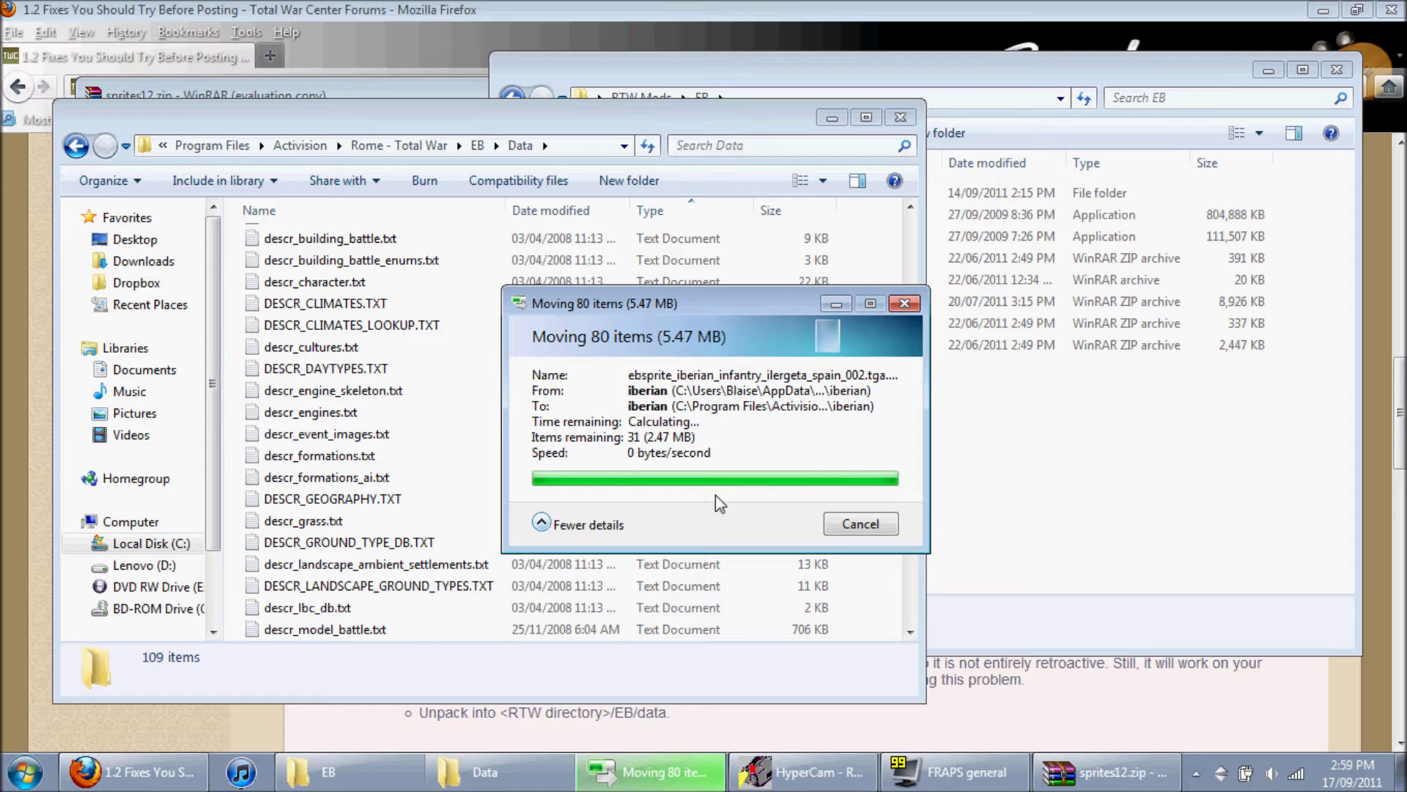
{"action": "left_click", "coordinate": [1099, 68]}
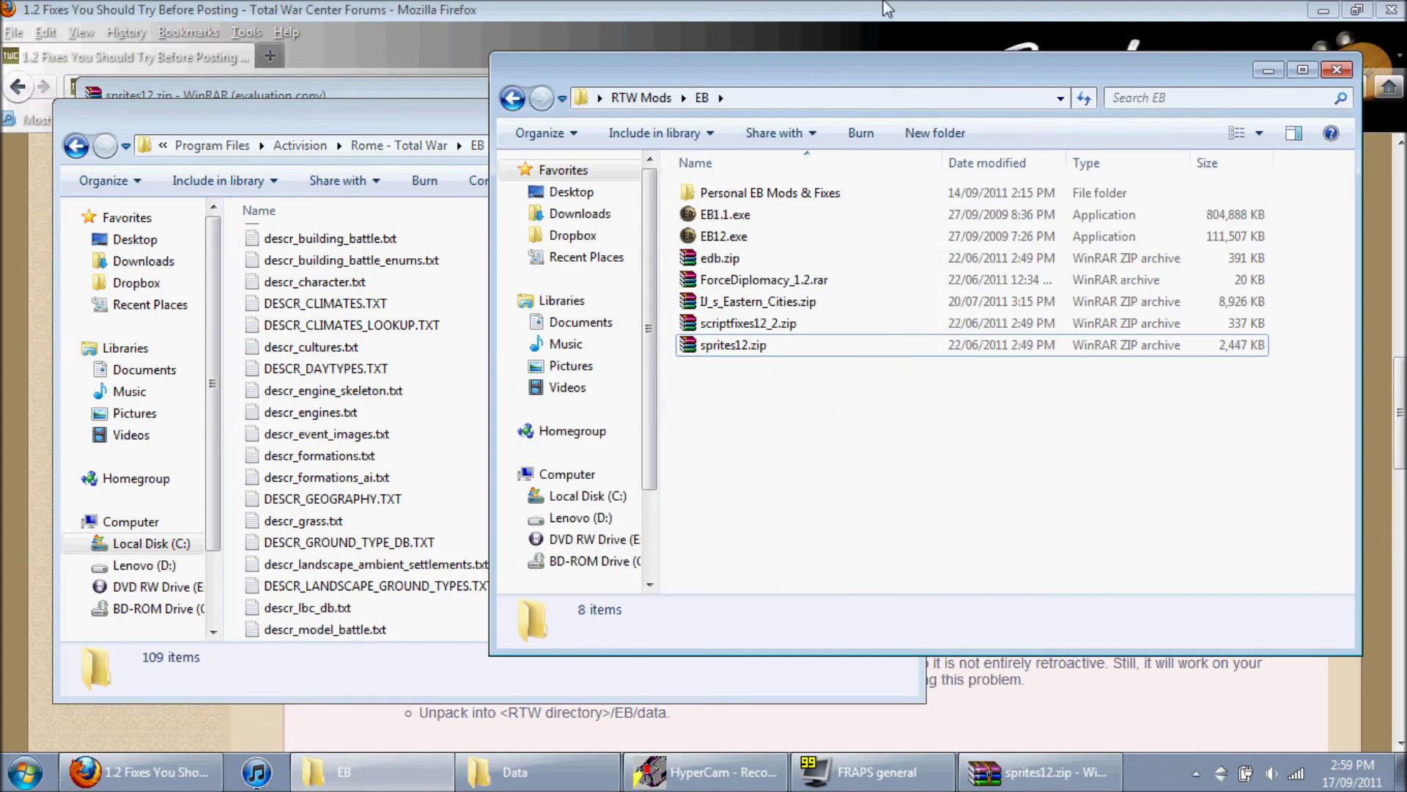
{"action": "left_click", "coordinate": [887, 9]}
{"action": "scroll", "coordinate": [610, 469], "scroll_direction": "down", "scroll_amount": 3}
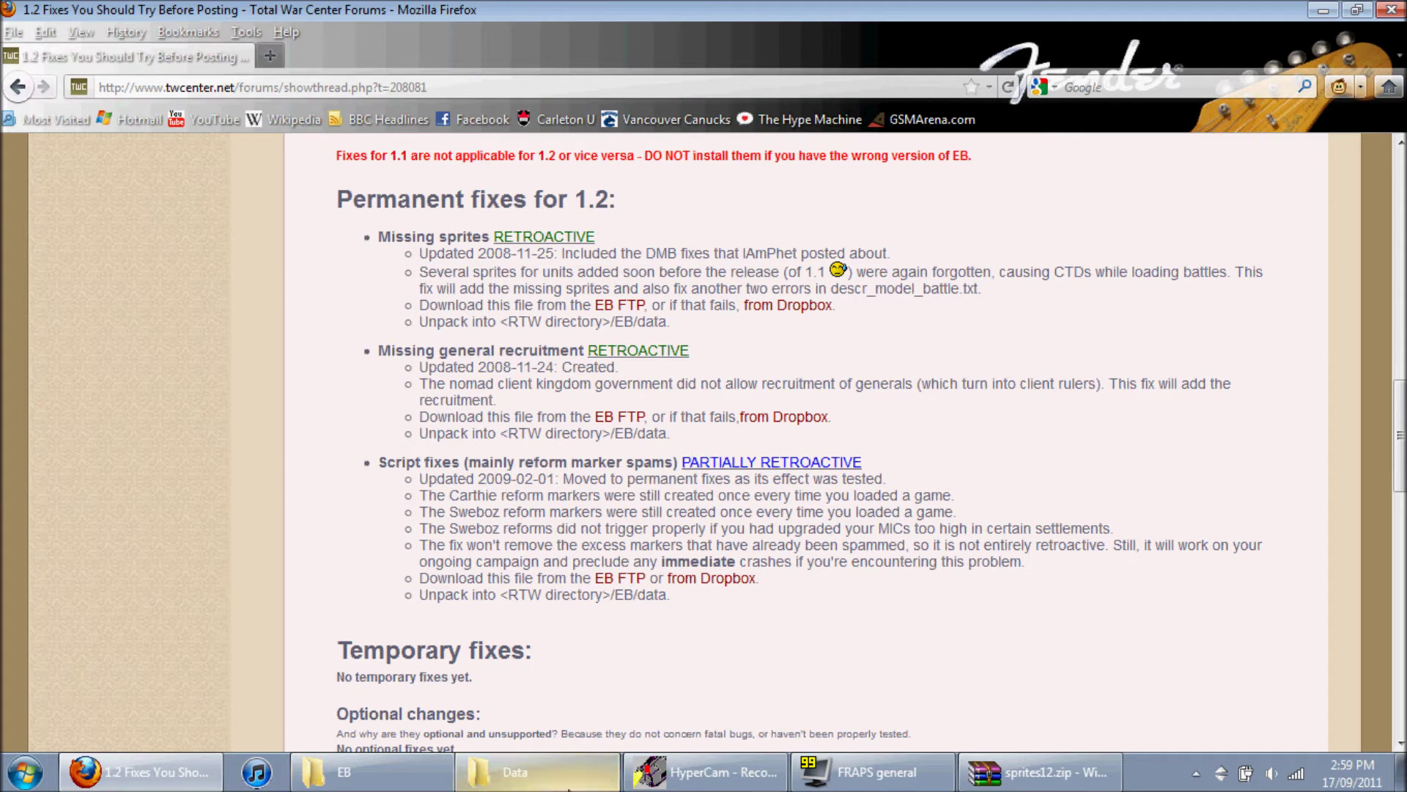
{"action": "left_click", "coordinate": [1055, 772]}
Step: Close sprites12.zip and open the edb.zip archive in WinRAR
{"action": "key", "text": "alt+F4"}
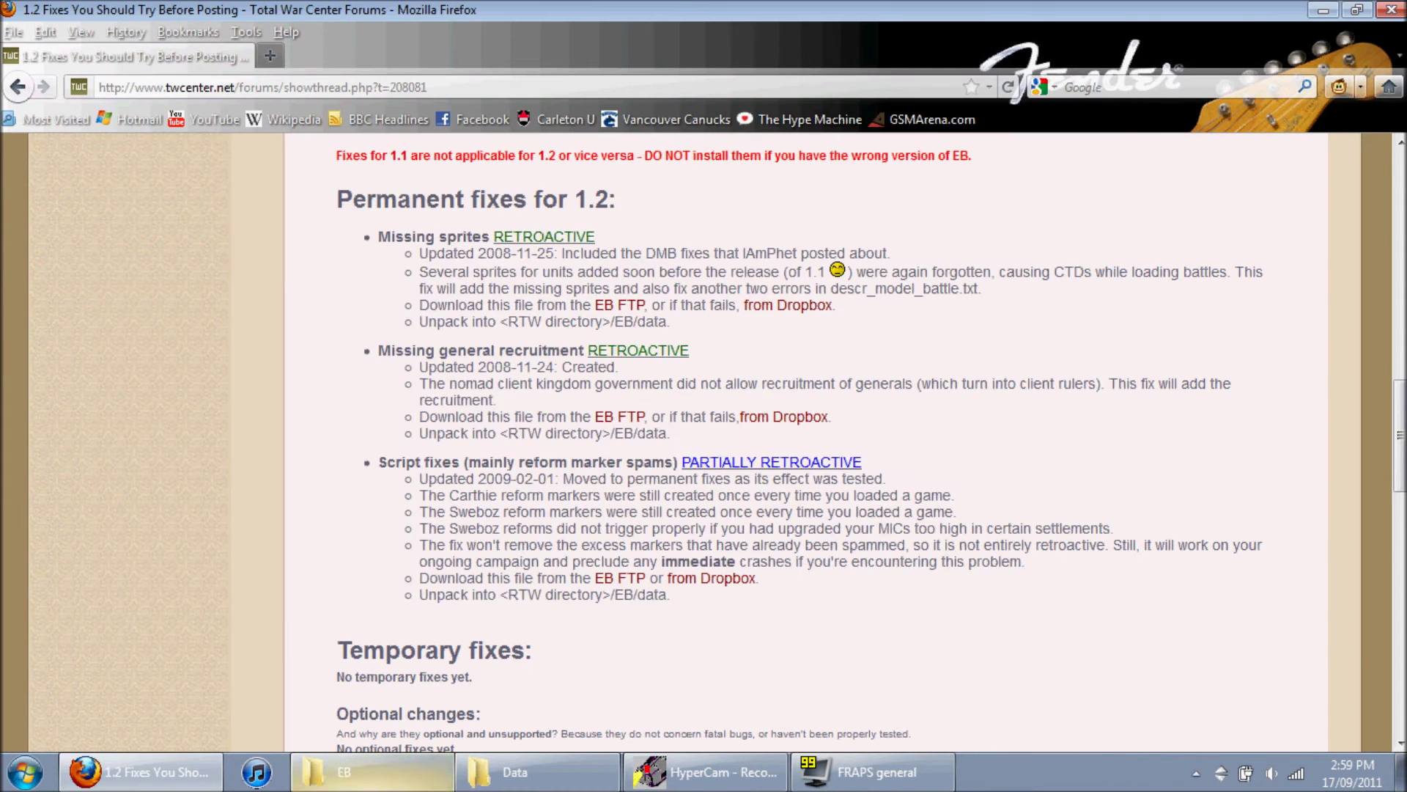
{"action": "left_click", "coordinate": [345, 772]}
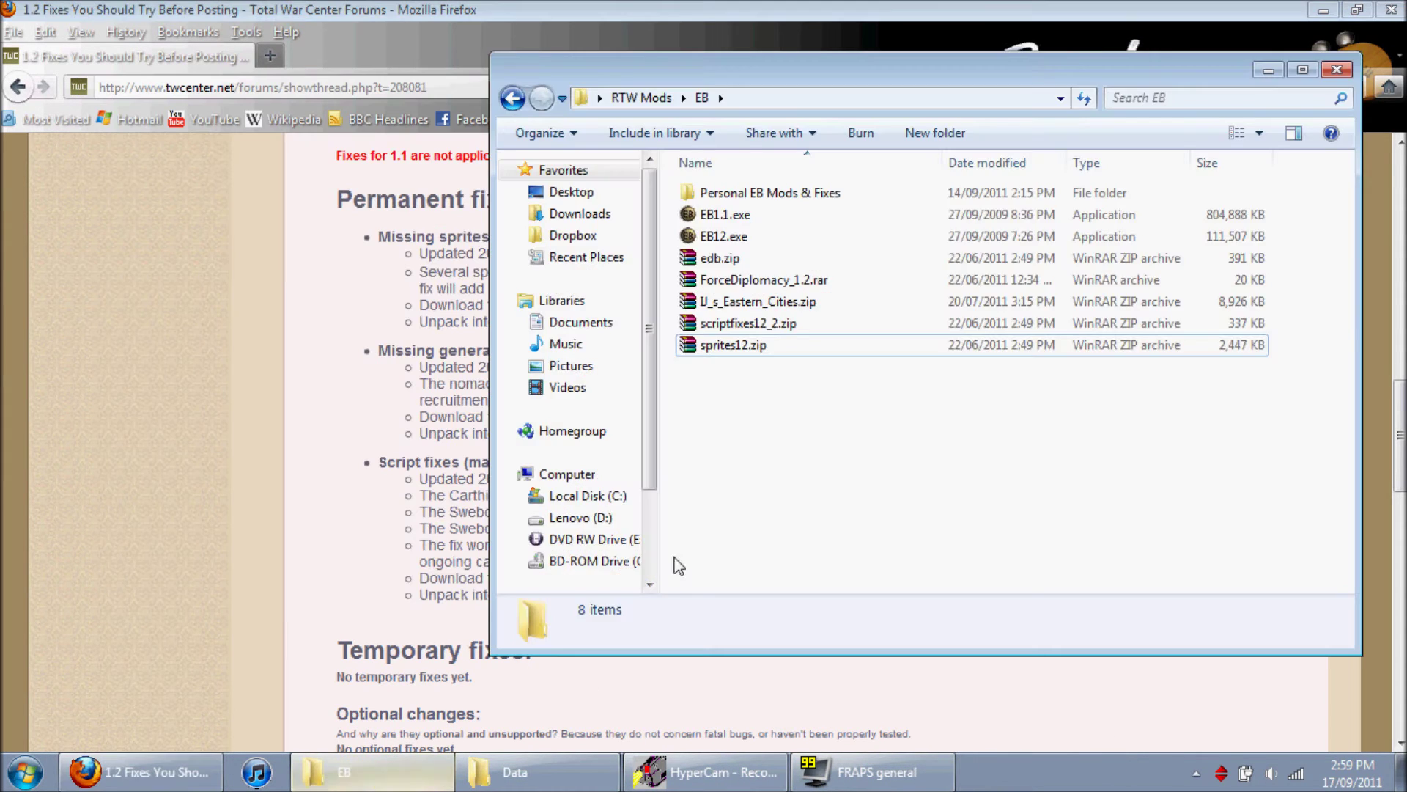
{"action": "double_click", "coordinate": [769, 262]}
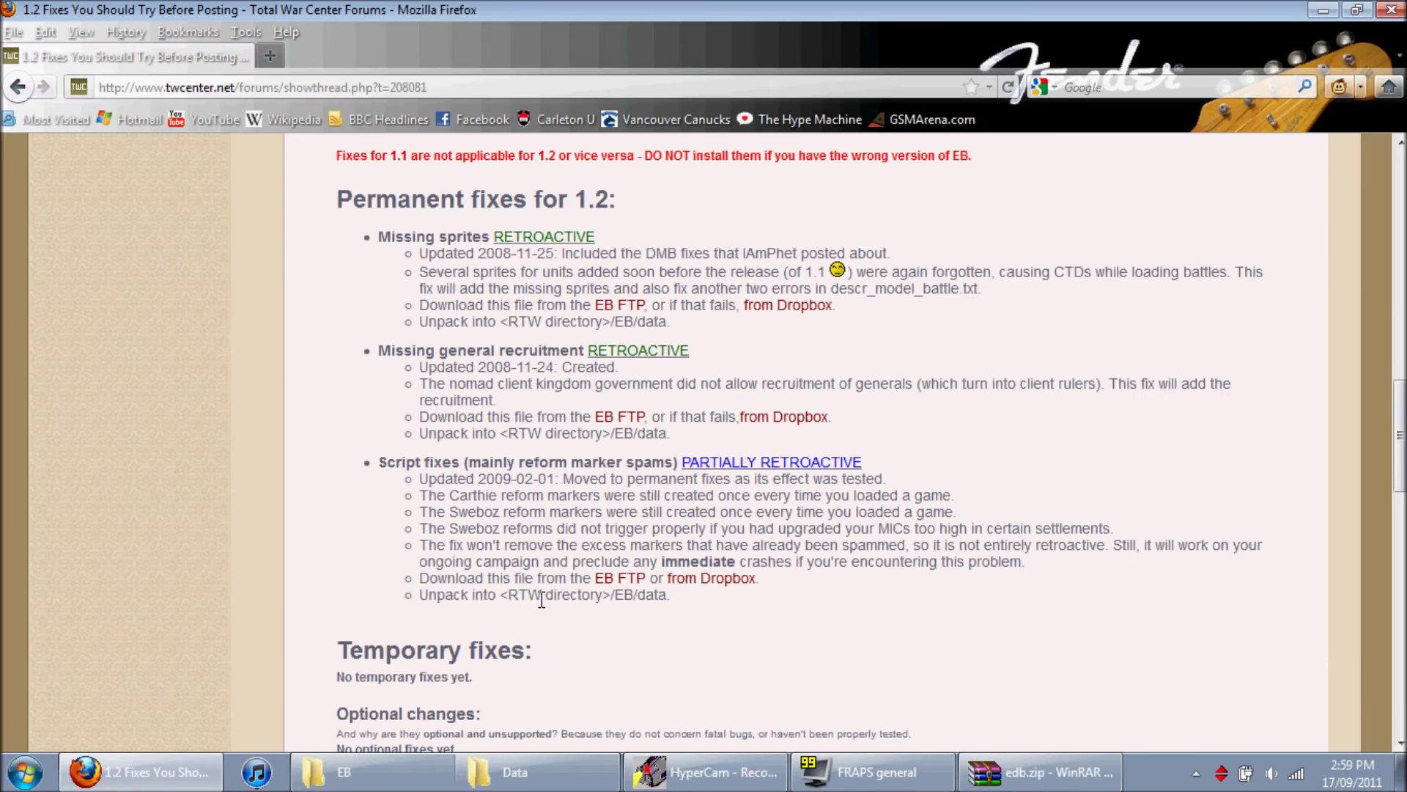
{"action": "left_click", "coordinate": [715, 359]}
{"action": "key", "text": "alt+Tab"}
{"action": "left_click", "coordinate": [1040, 772]}
Step: Move export_descr_buildings.txt into EB\Data, replacing the existing copy with admin permission
{"action": "left_click", "coordinate": [183, 284]}
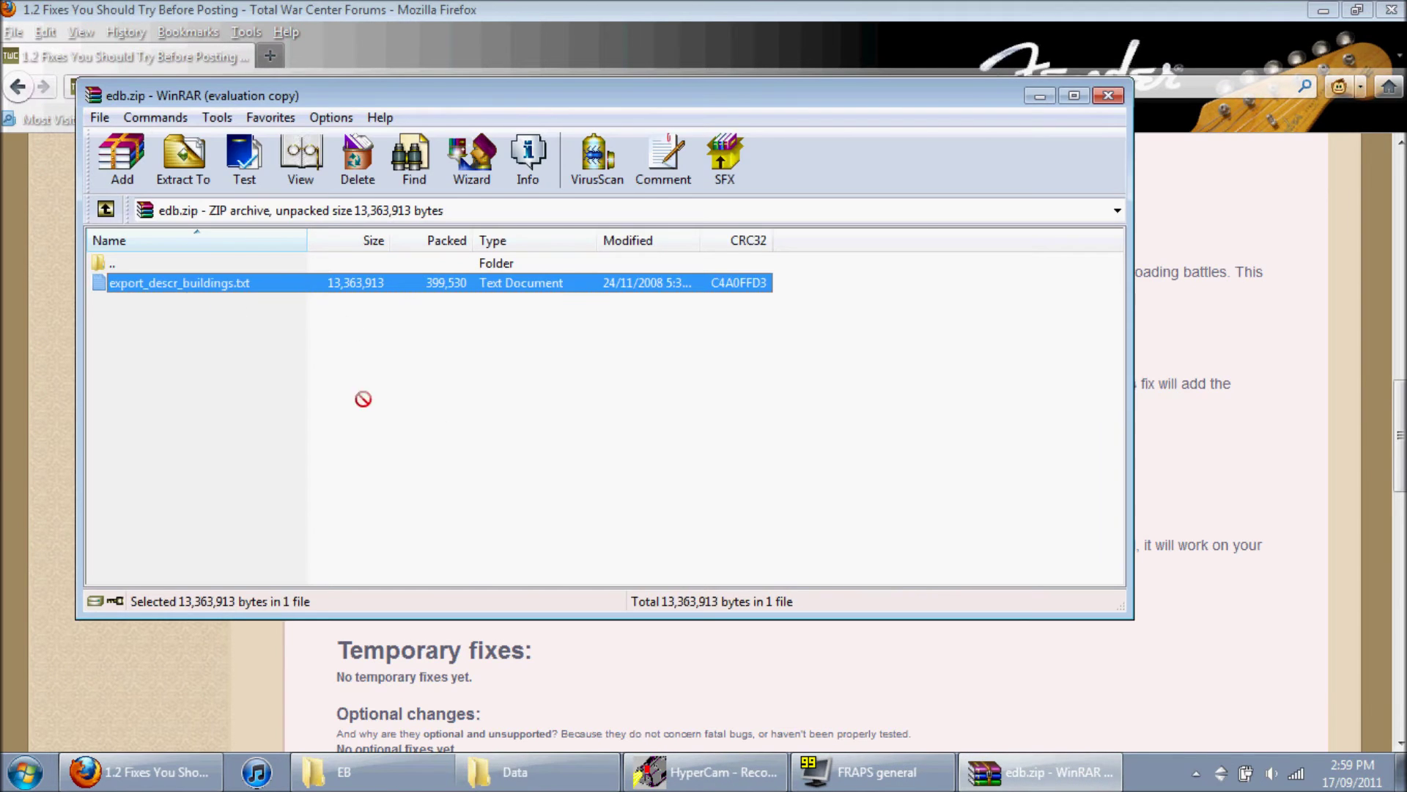
{"action": "left_click_drag", "start_coordinate": [539, 772], "coordinate": [876, 420]}
{"action": "left_click", "coordinate": [615, 275]}
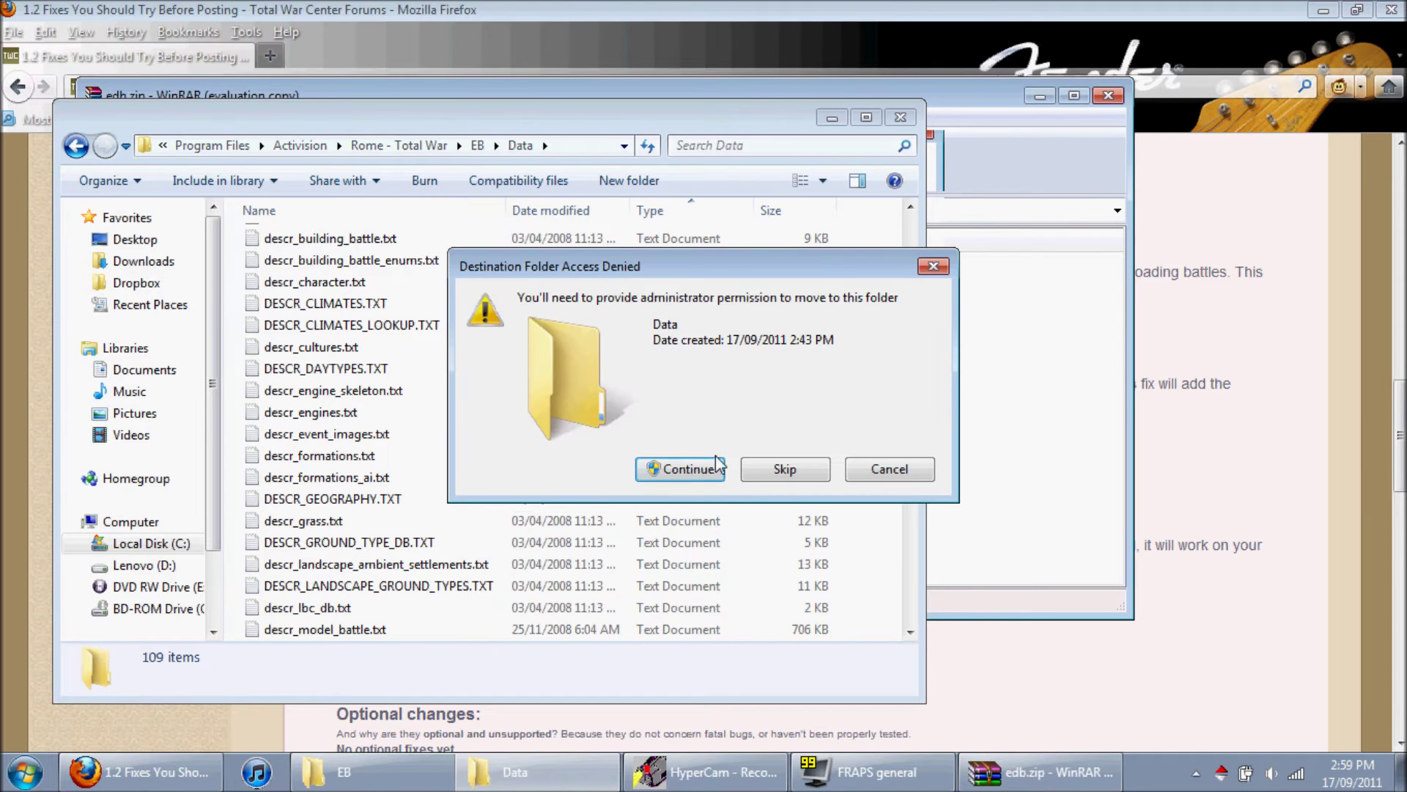
{"action": "left_click", "coordinate": [717, 462]}
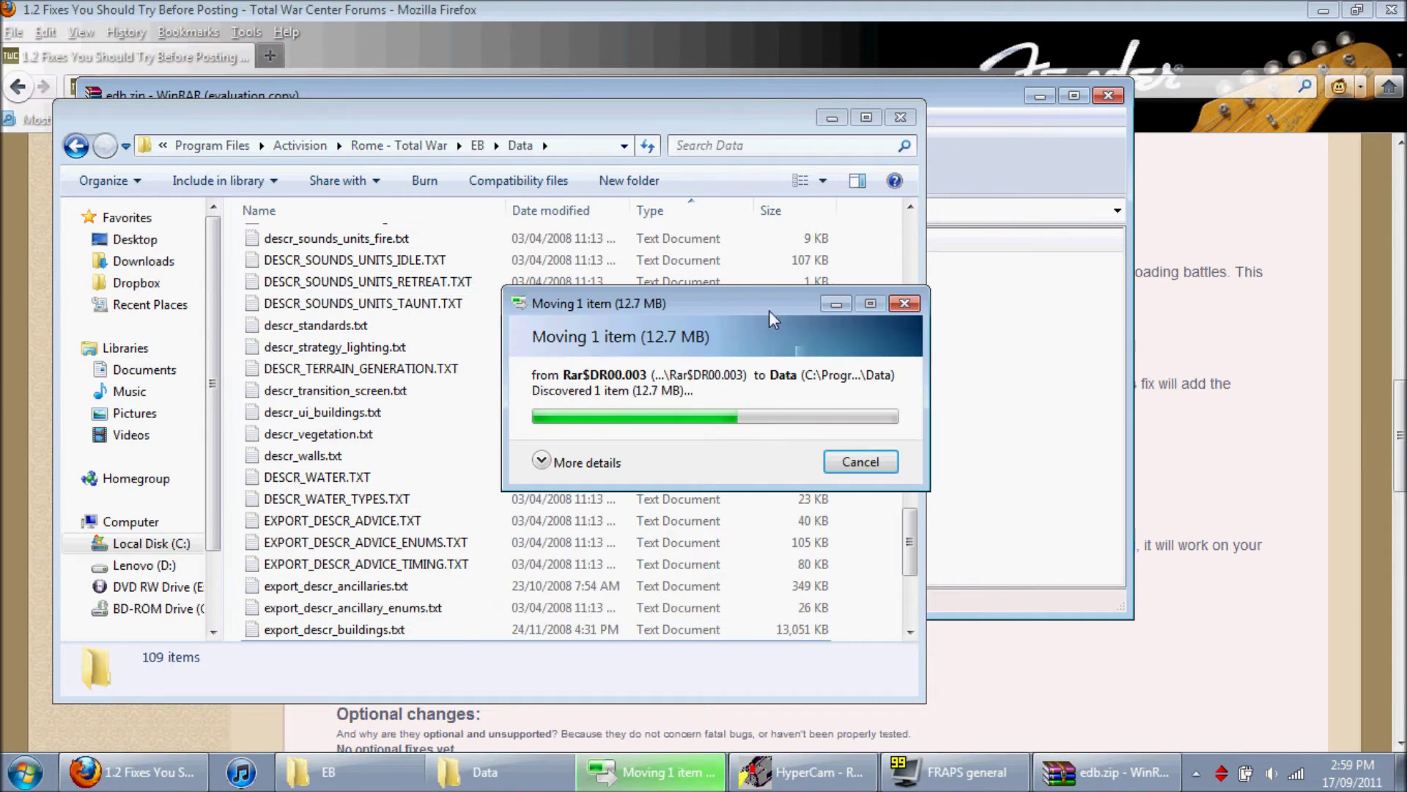
{"action": "key", "text": "alt+Tab"}
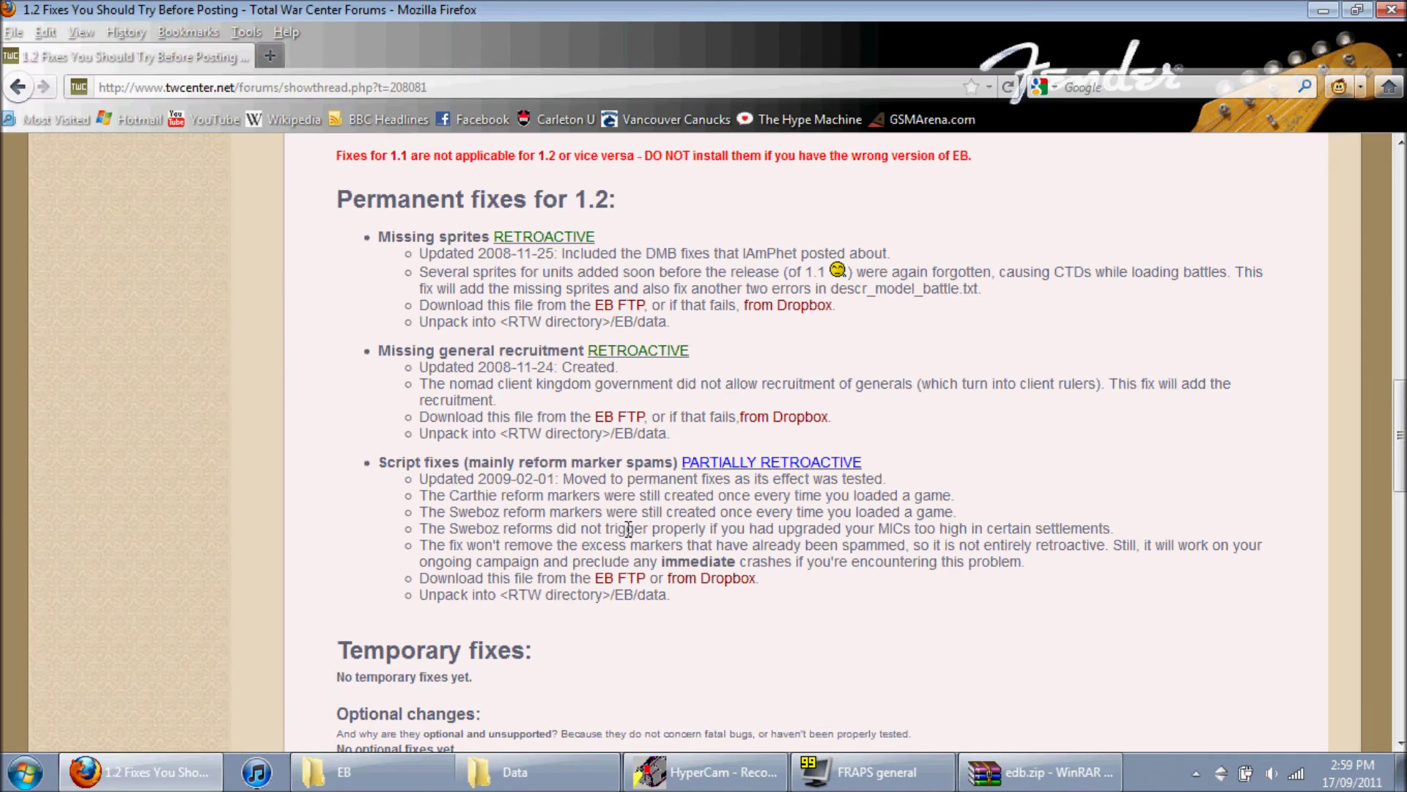
{"action": "left_click", "coordinate": [433, 772]}
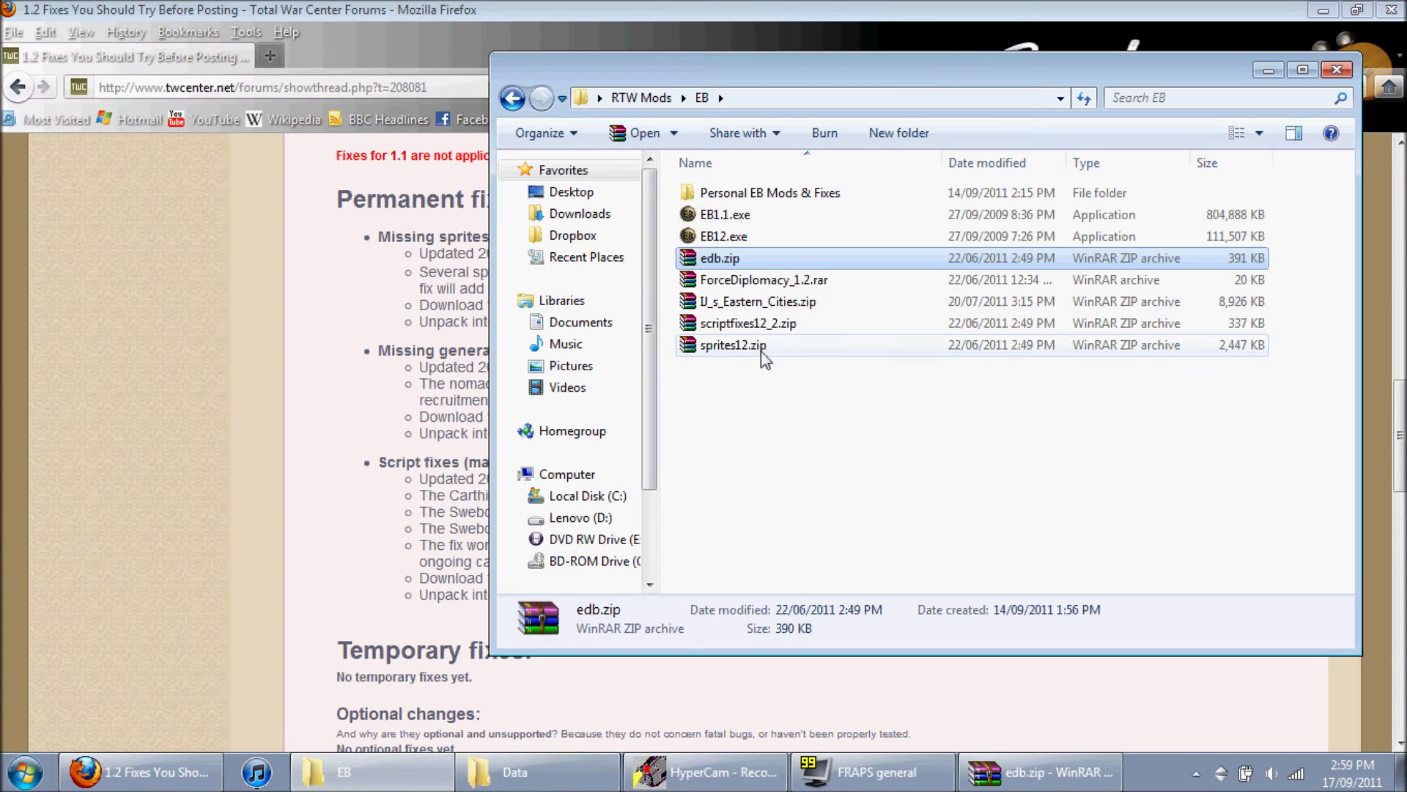
Step: Open scriptfixes12_2.zip in WinRAR from the downloaded mods folder
{"action": "left_click", "coordinate": [761, 328]}
{"action": "double_click", "coordinate": [761, 329]}
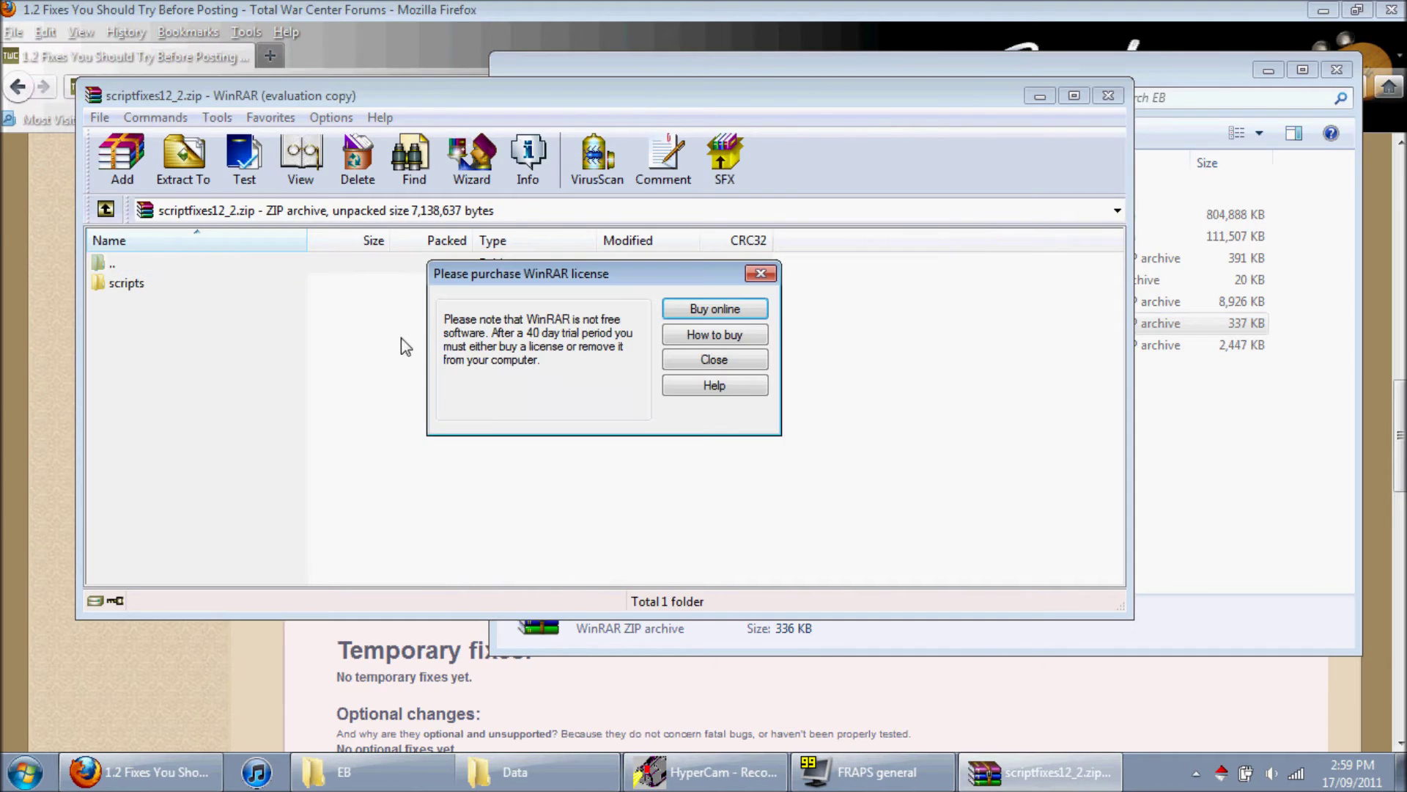
{"action": "left_click", "coordinate": [442, 9]}
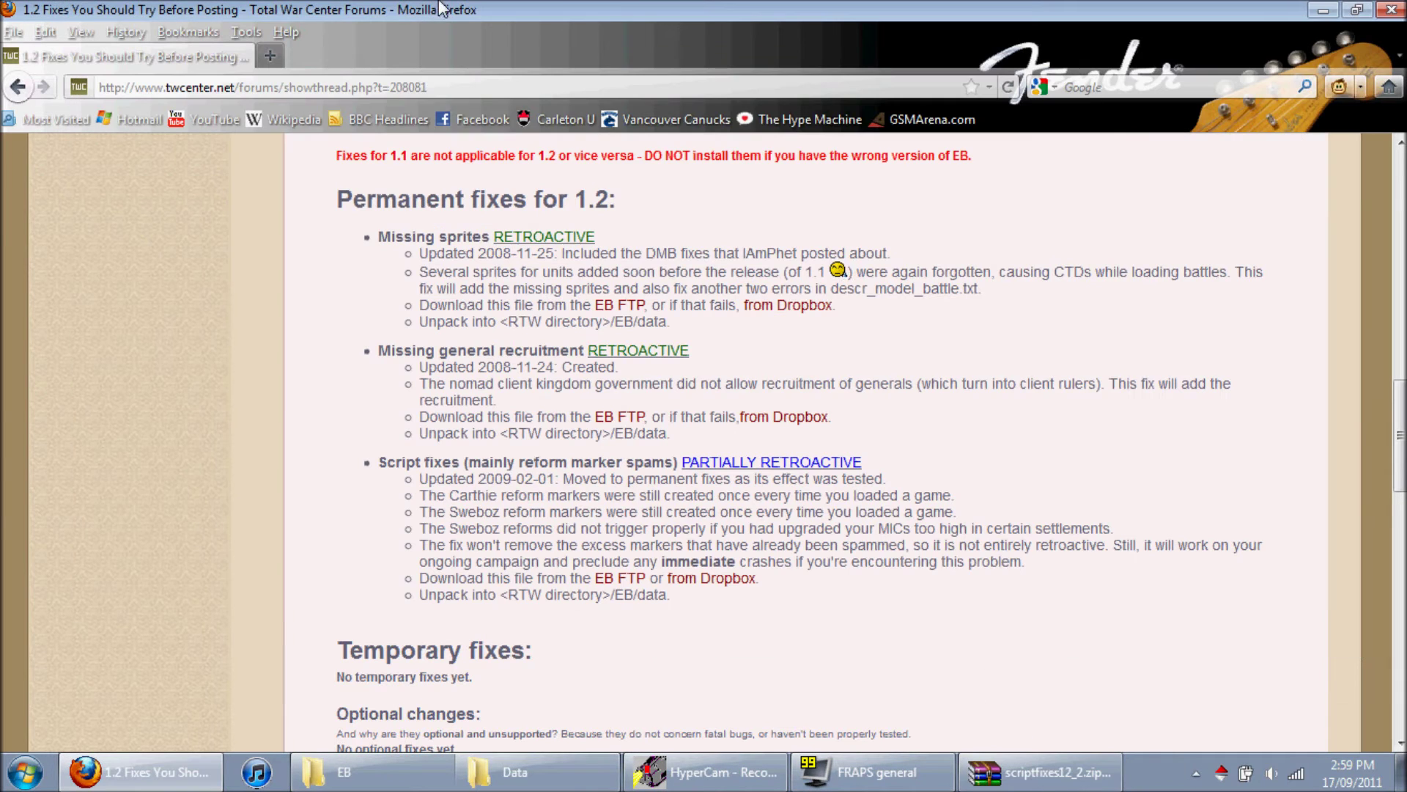
{"action": "left_click", "coordinate": [1040, 772]}
{"action": "left_click", "coordinate": [700, 363]}
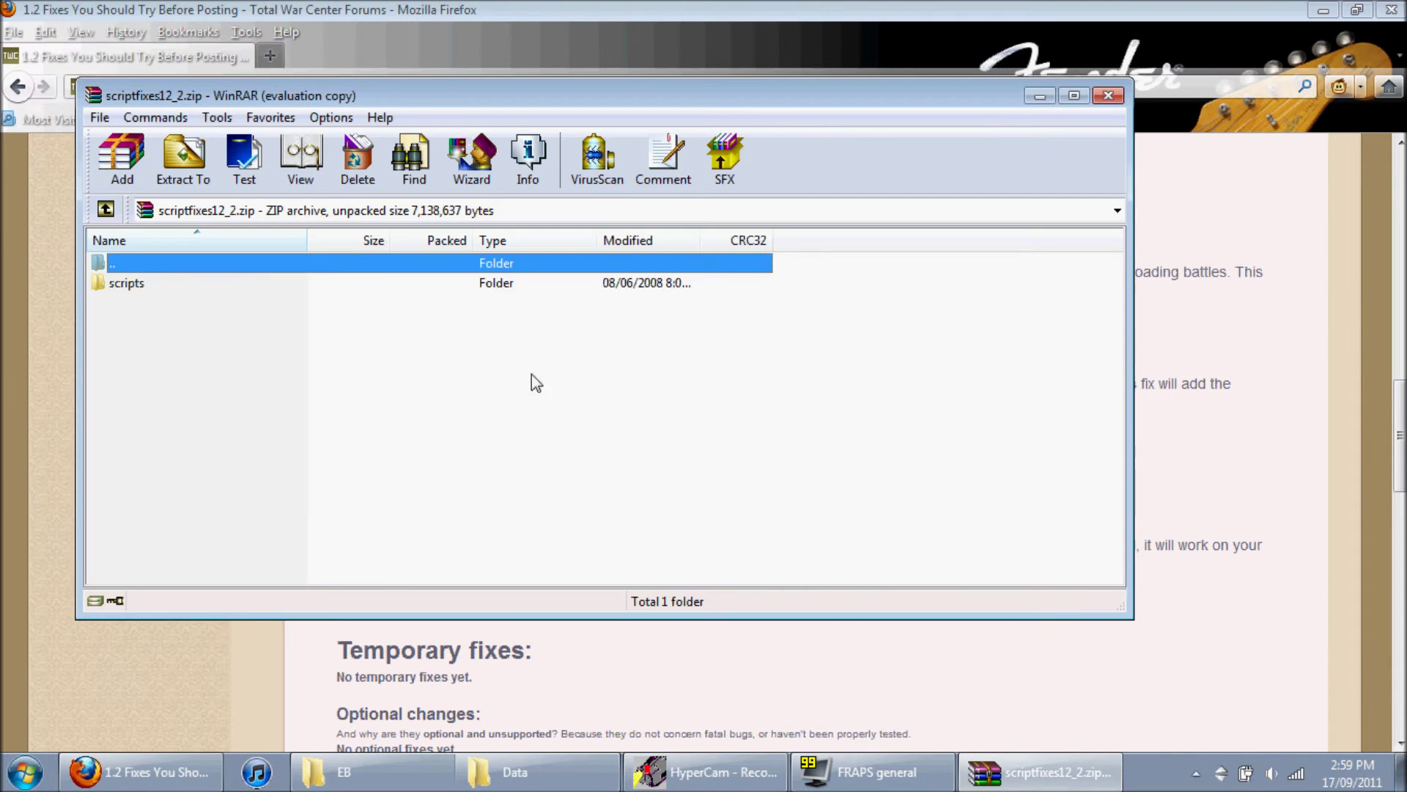
Step: Move the scripts folder into EB\Data, merging scripts and show_me, replacing EBBS_SCRIPT.TXT, then close Firefox
{"action": "left_click_drag", "start_coordinate": [168, 292], "coordinate": [888, 506]}
{"action": "left_click", "coordinate": [791, 594]}
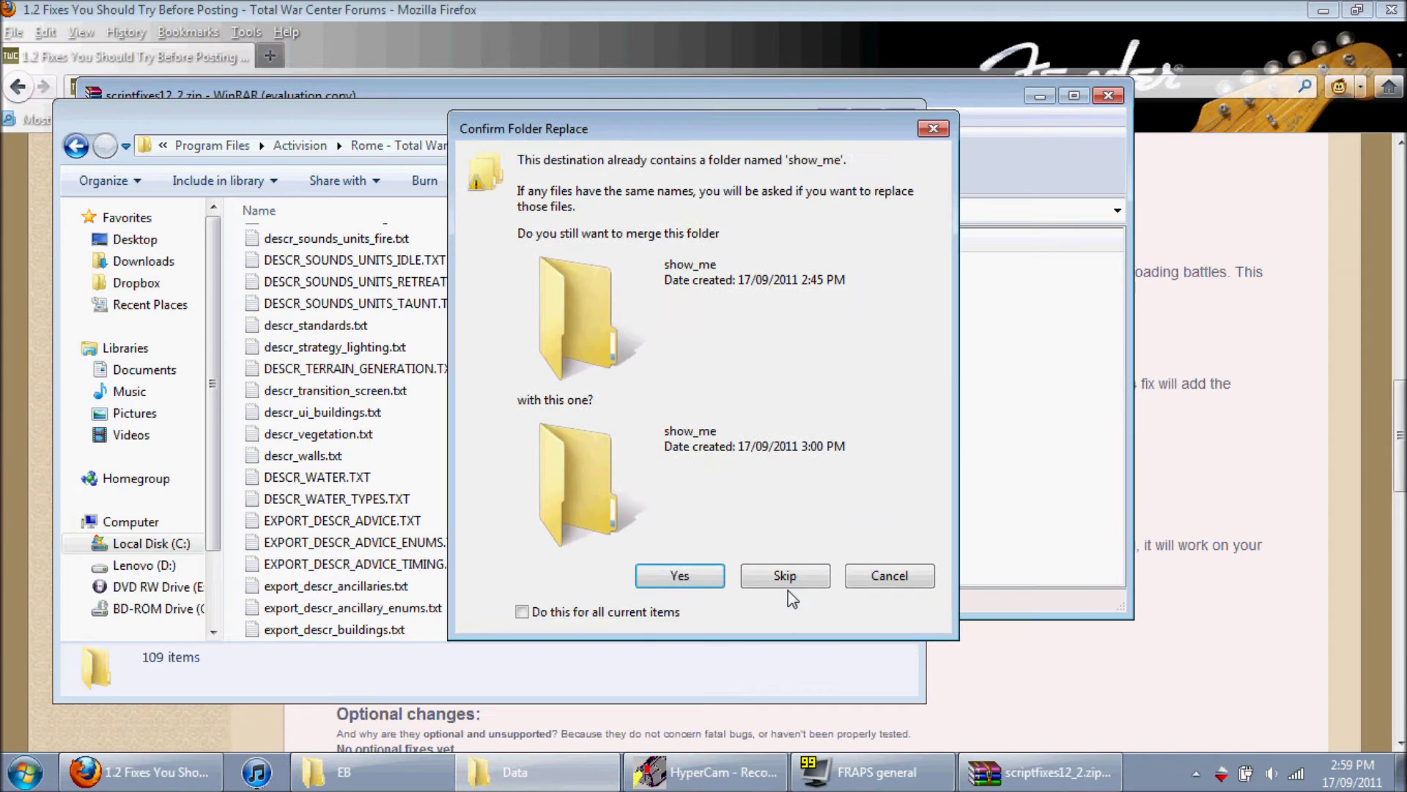
{"action": "left_click", "coordinate": [682, 576]}
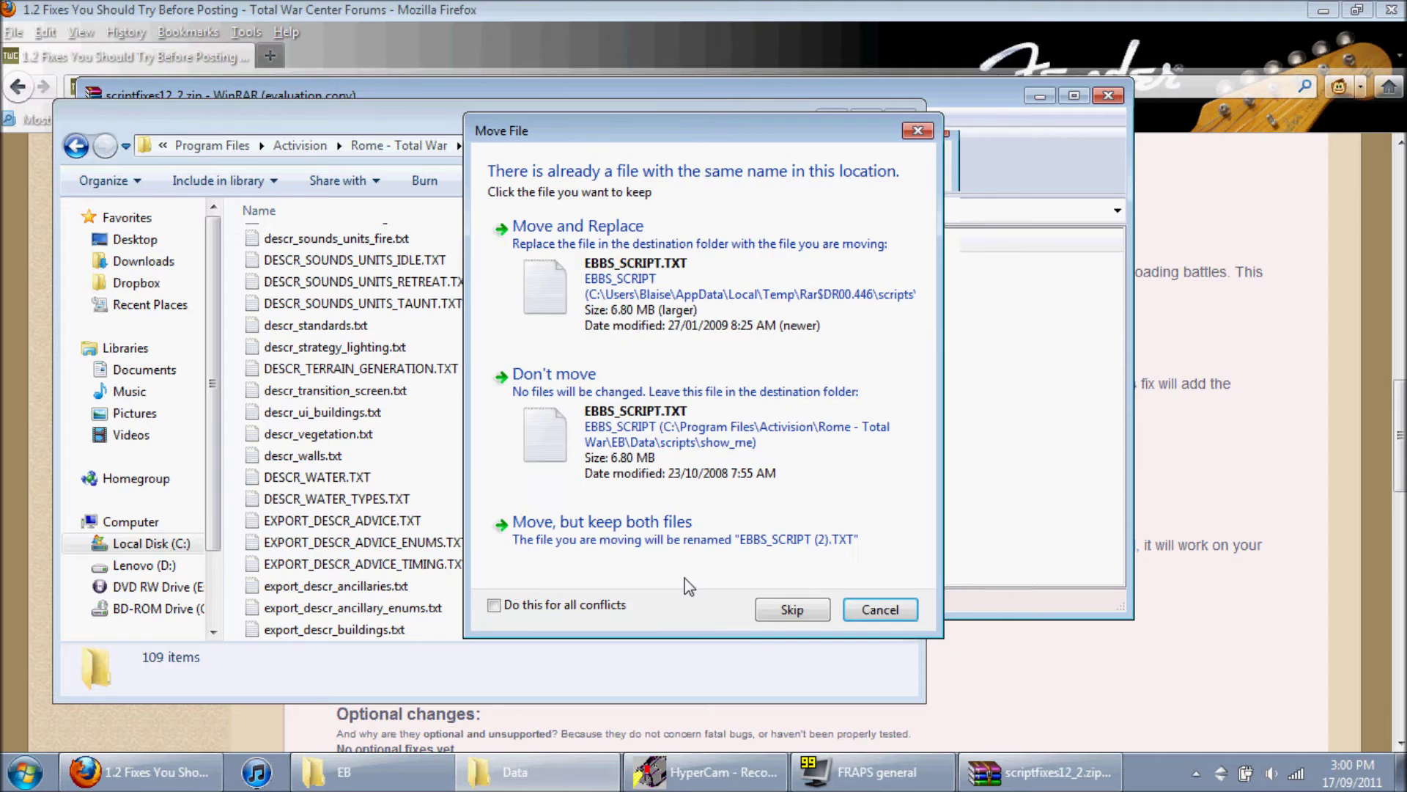
{"action": "left_click", "coordinate": [593, 310]}
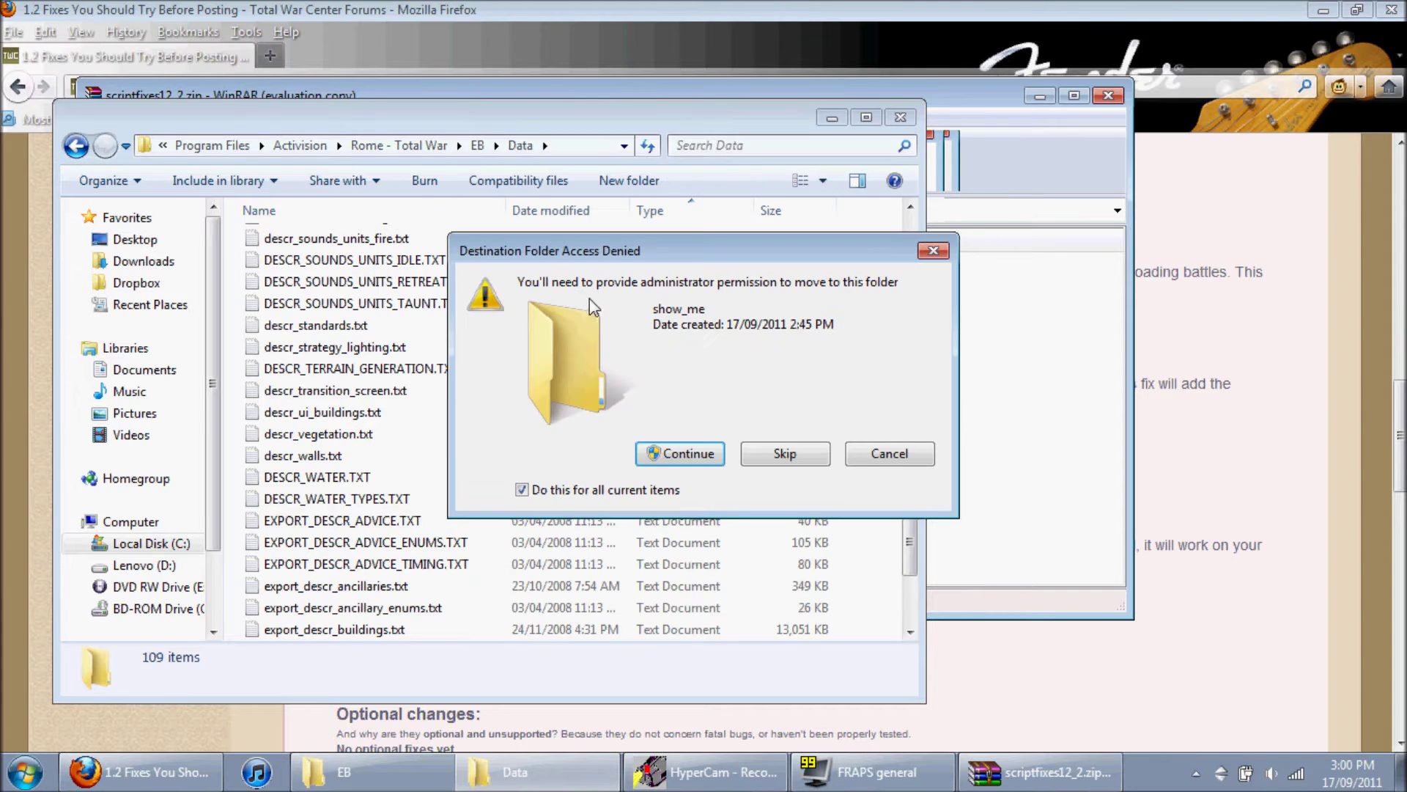
{"action": "left_click", "coordinate": [692, 456]}
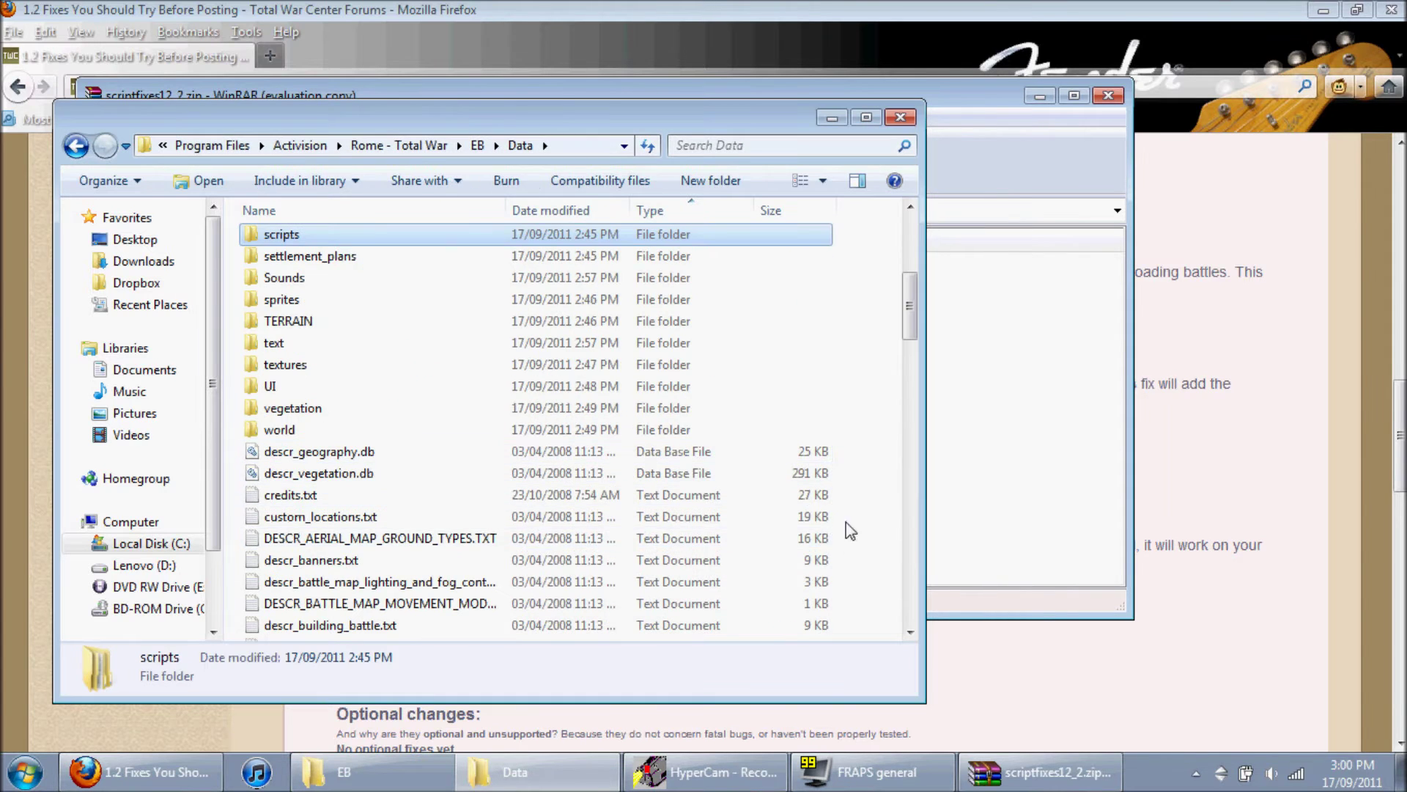
{"action": "left_click", "coordinate": [840, 9]}
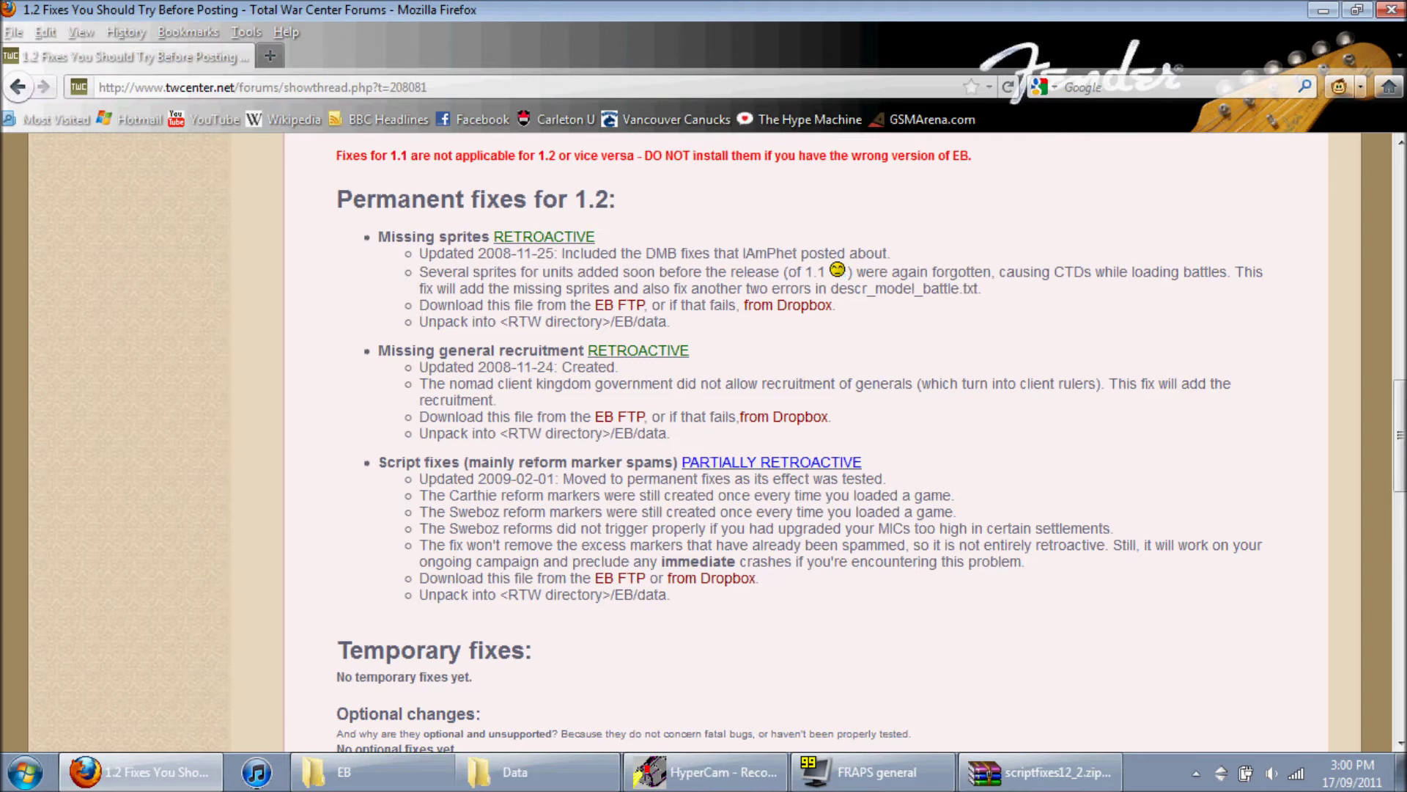
{"action": "key", "text": "alt+F4"}
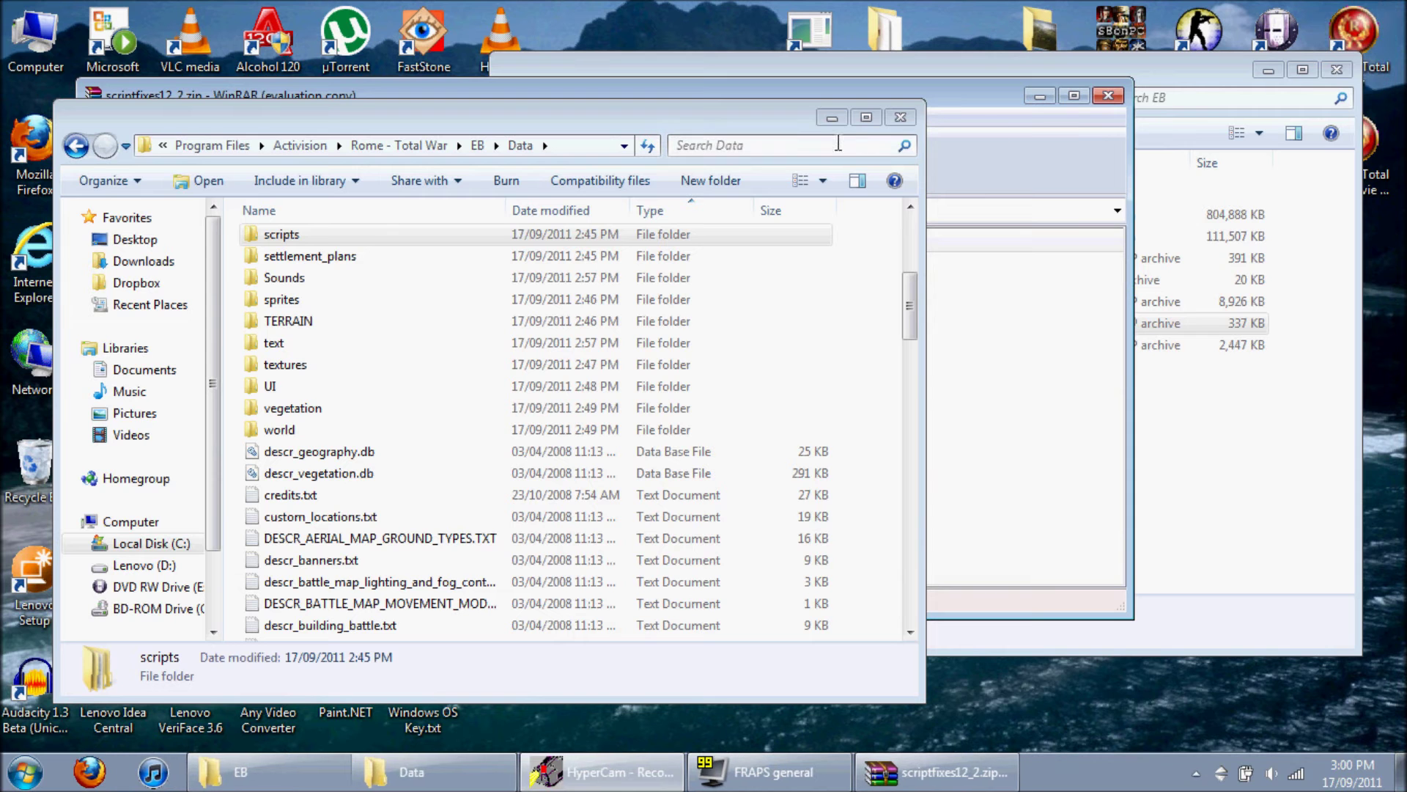
Step: Close the Data window and archive, then read DESCR_SOUNDS_UNITS_CELEBRATE.TXT in Personal EB Mods & Fixes
{"action": "left_click", "coordinate": [895, 119]}
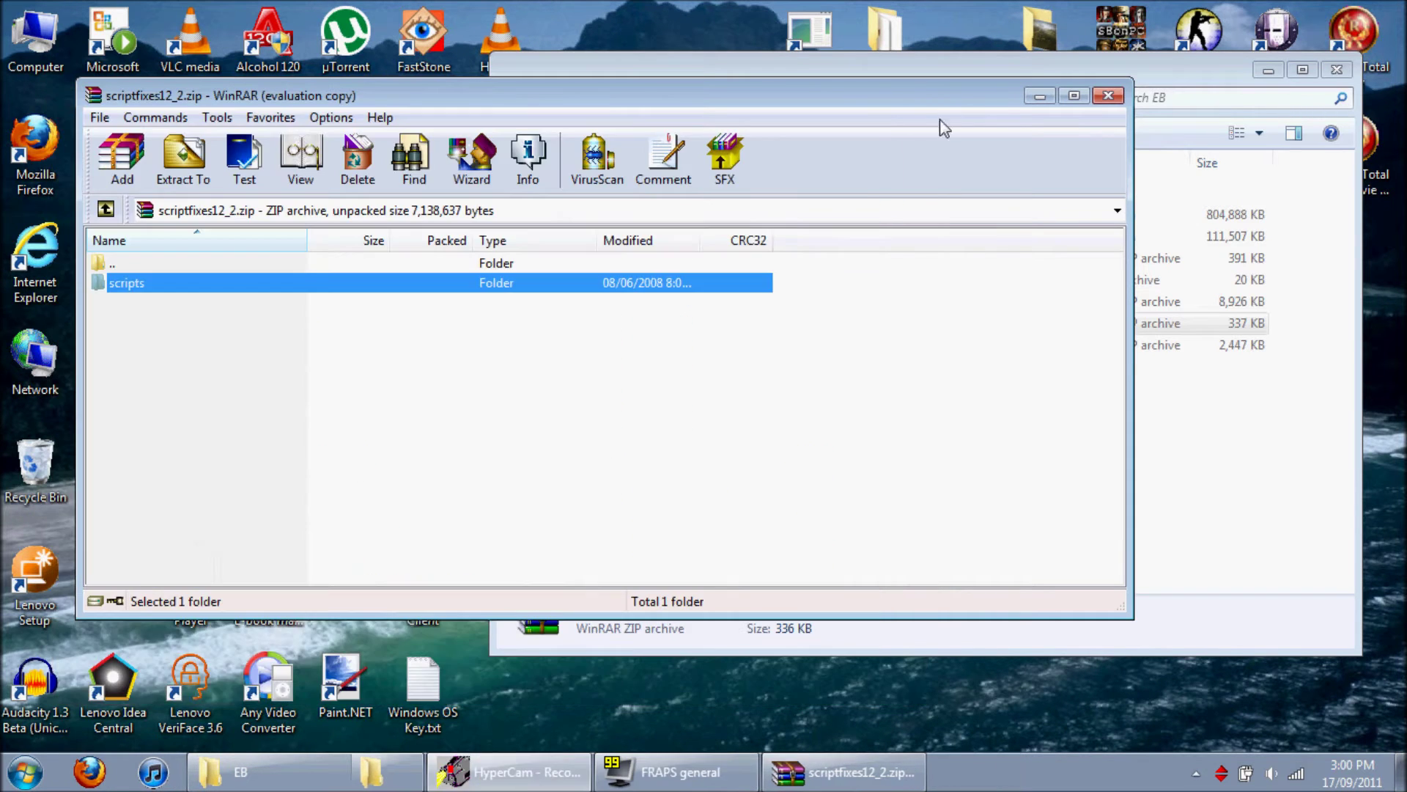
{"action": "left_click", "coordinate": [1108, 96]}
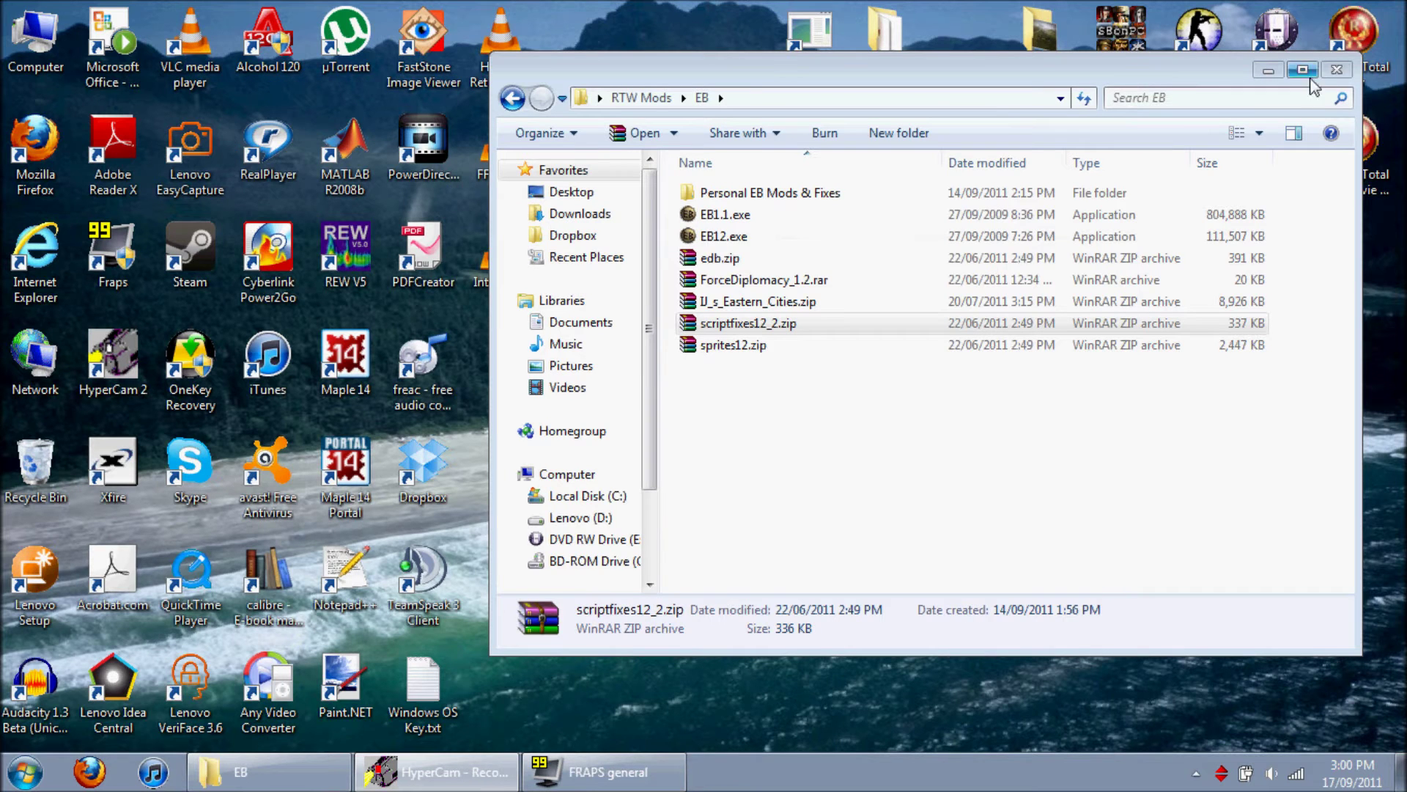
{"action": "double_click", "coordinate": [760, 192]}
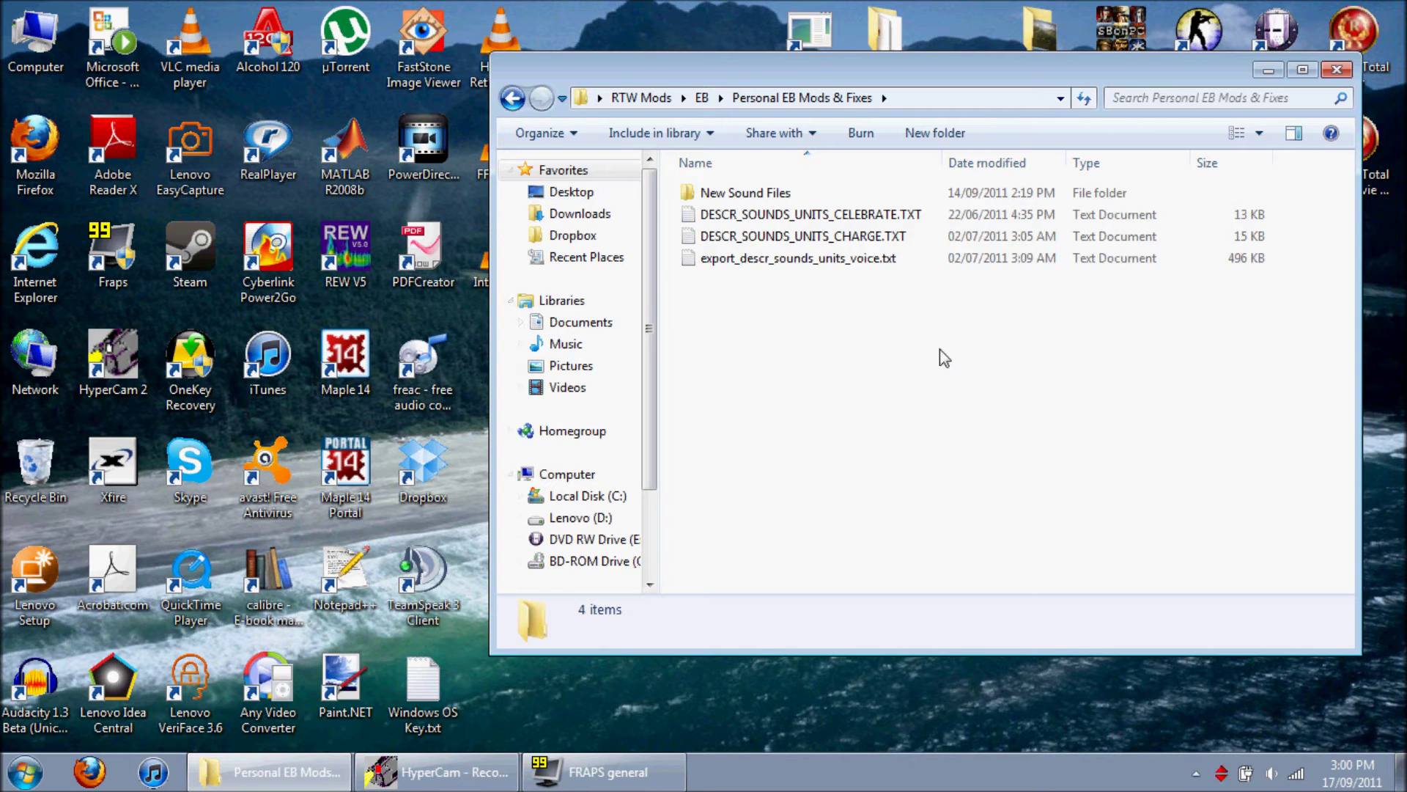
{"action": "double_click", "coordinate": [804, 219]}
{"action": "left_click", "coordinate": [1158, 72]}
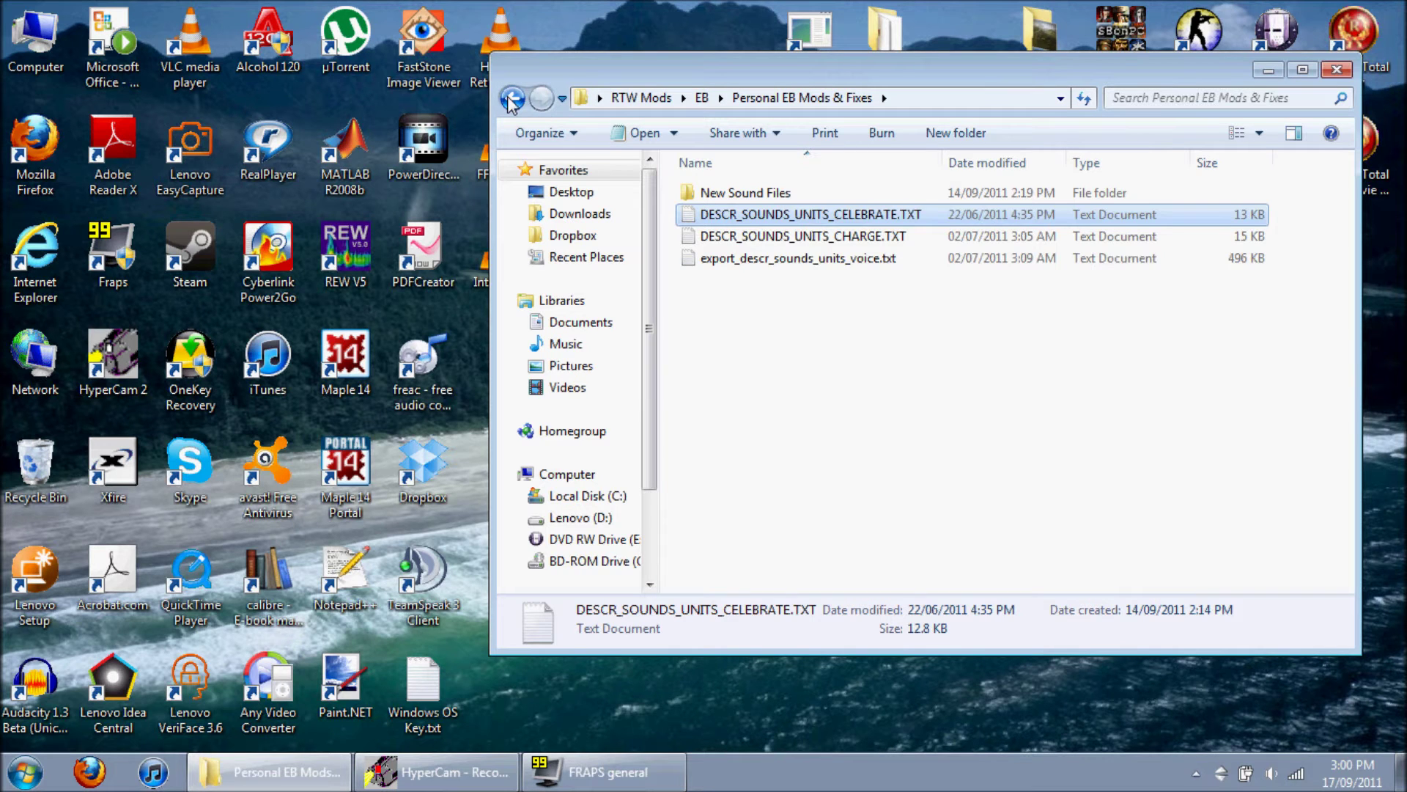
Step: Look into New Sound Files, return to the EB folder, and close that window
{"action": "double_click", "coordinate": [762, 193]}
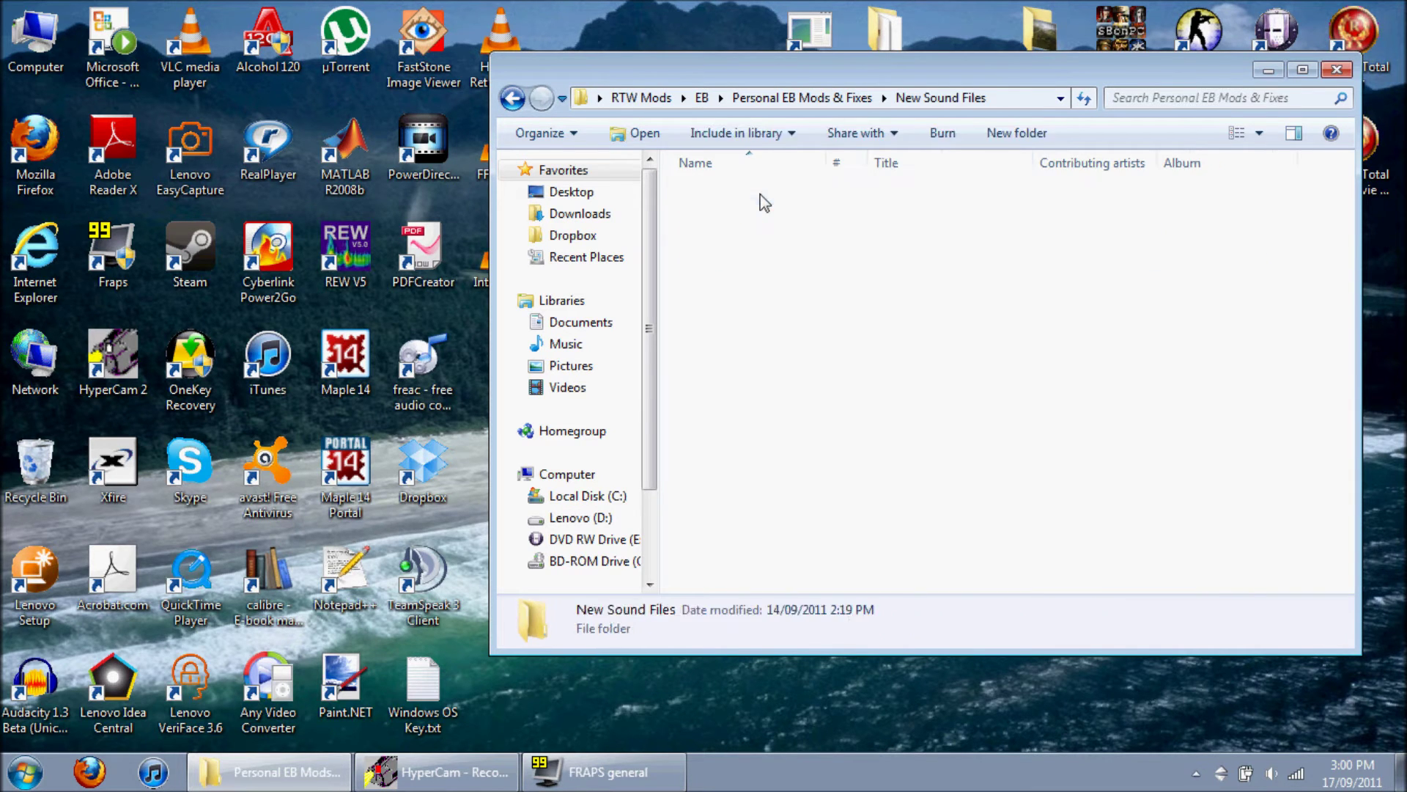
{"action": "left_click", "coordinate": [513, 98]}
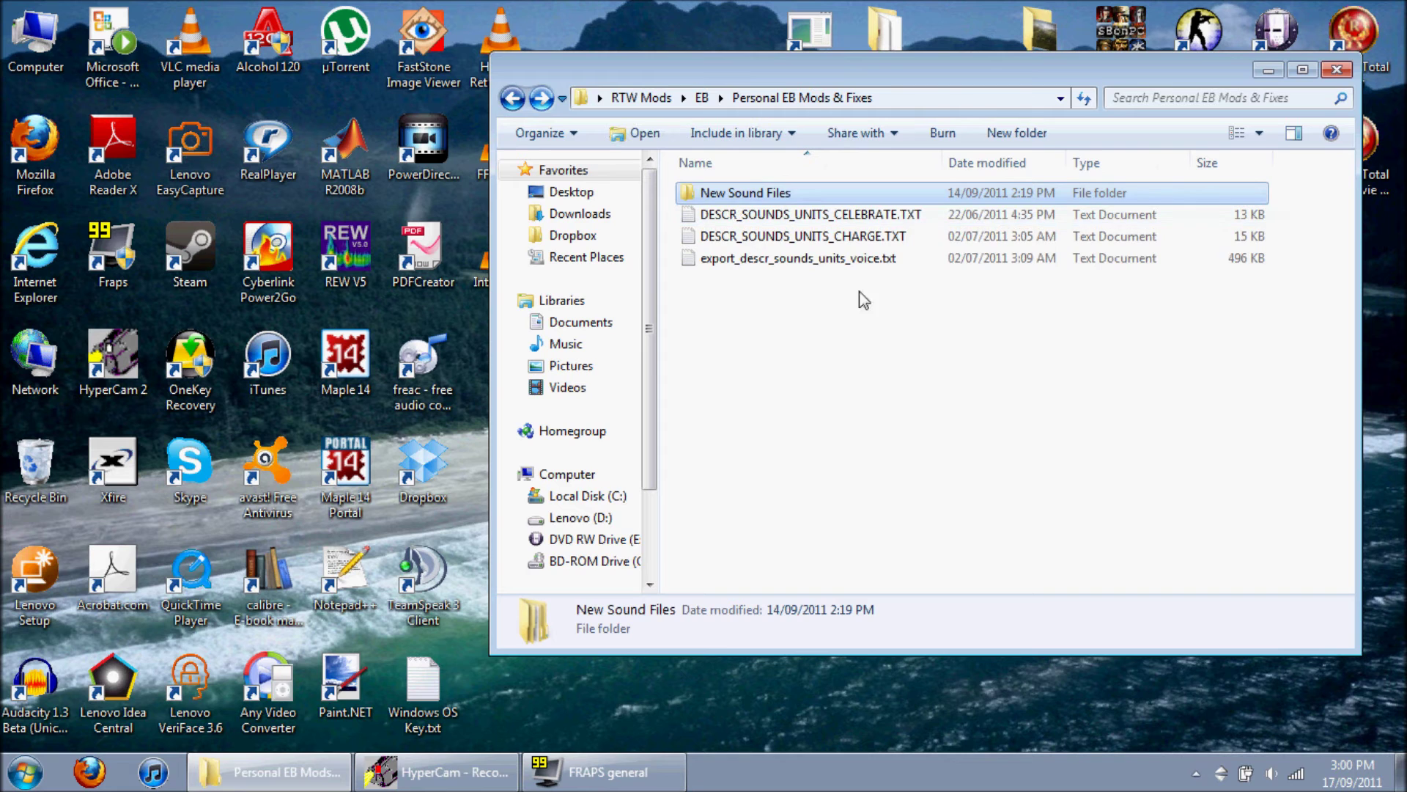
{"action": "left_click", "coordinate": [512, 96]}
{"action": "left_click", "coordinate": [797, 280]}
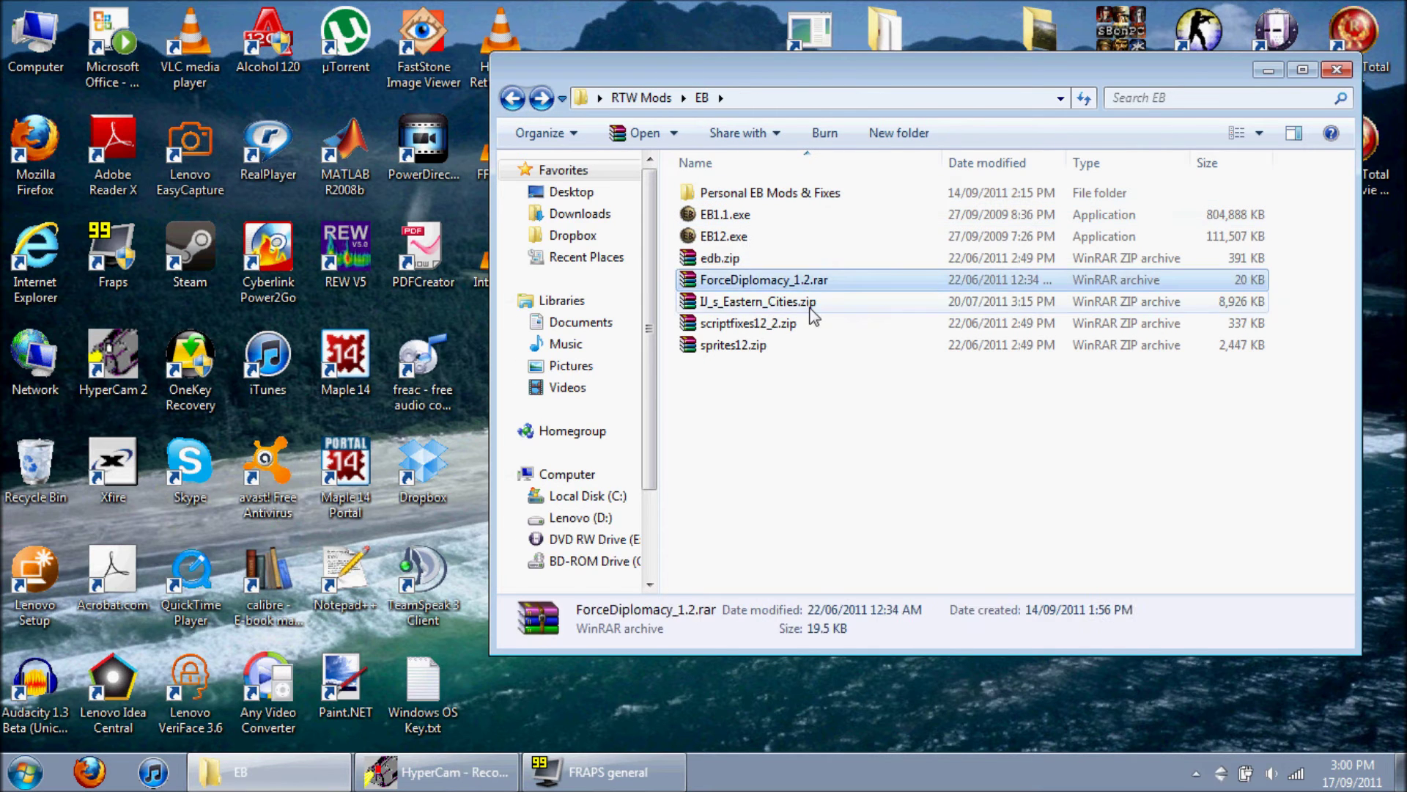
{"action": "left_click", "coordinate": [806, 301]}
{"action": "left_click", "coordinate": [800, 279]}
{"action": "left_click", "coordinate": [803, 302]}
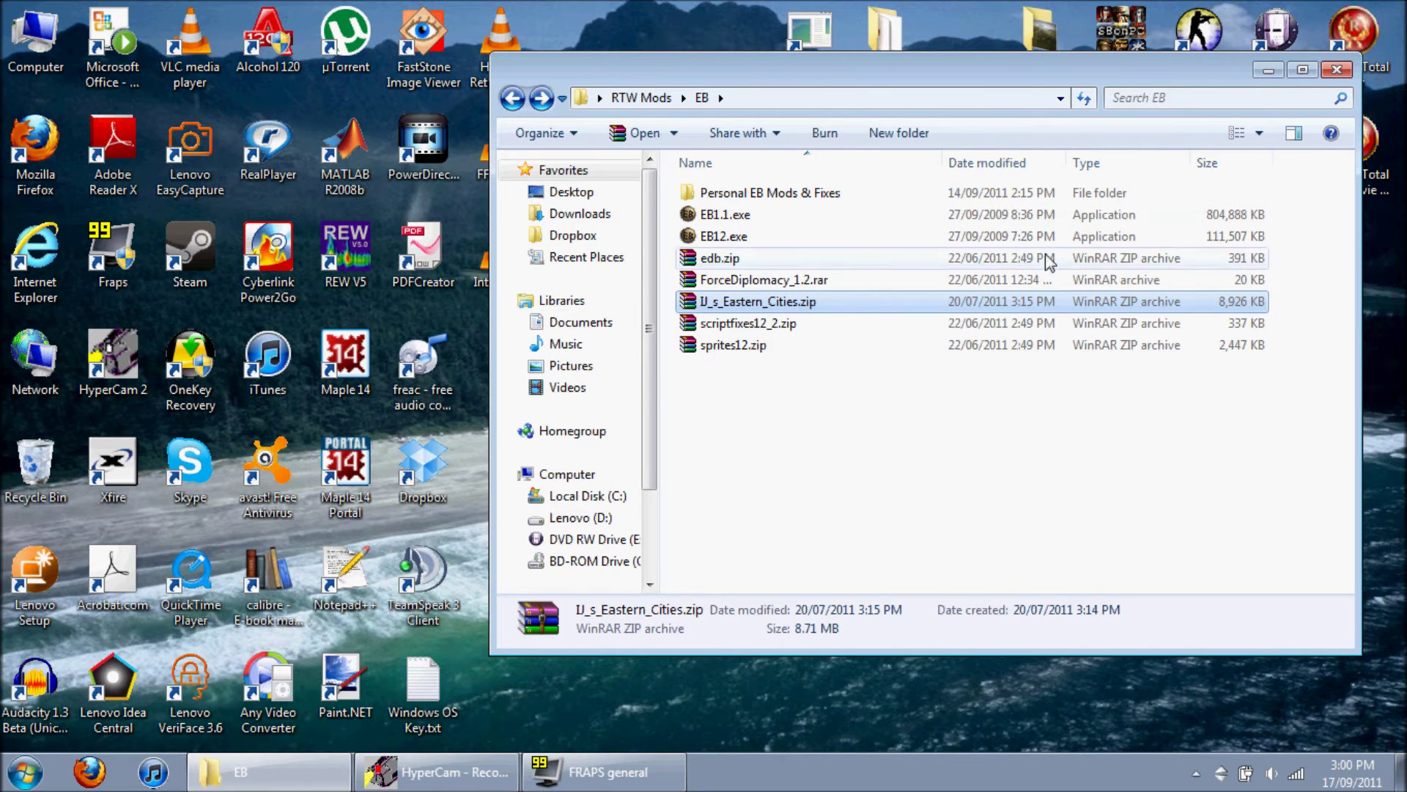
{"action": "left_click", "coordinate": [1337, 69]}
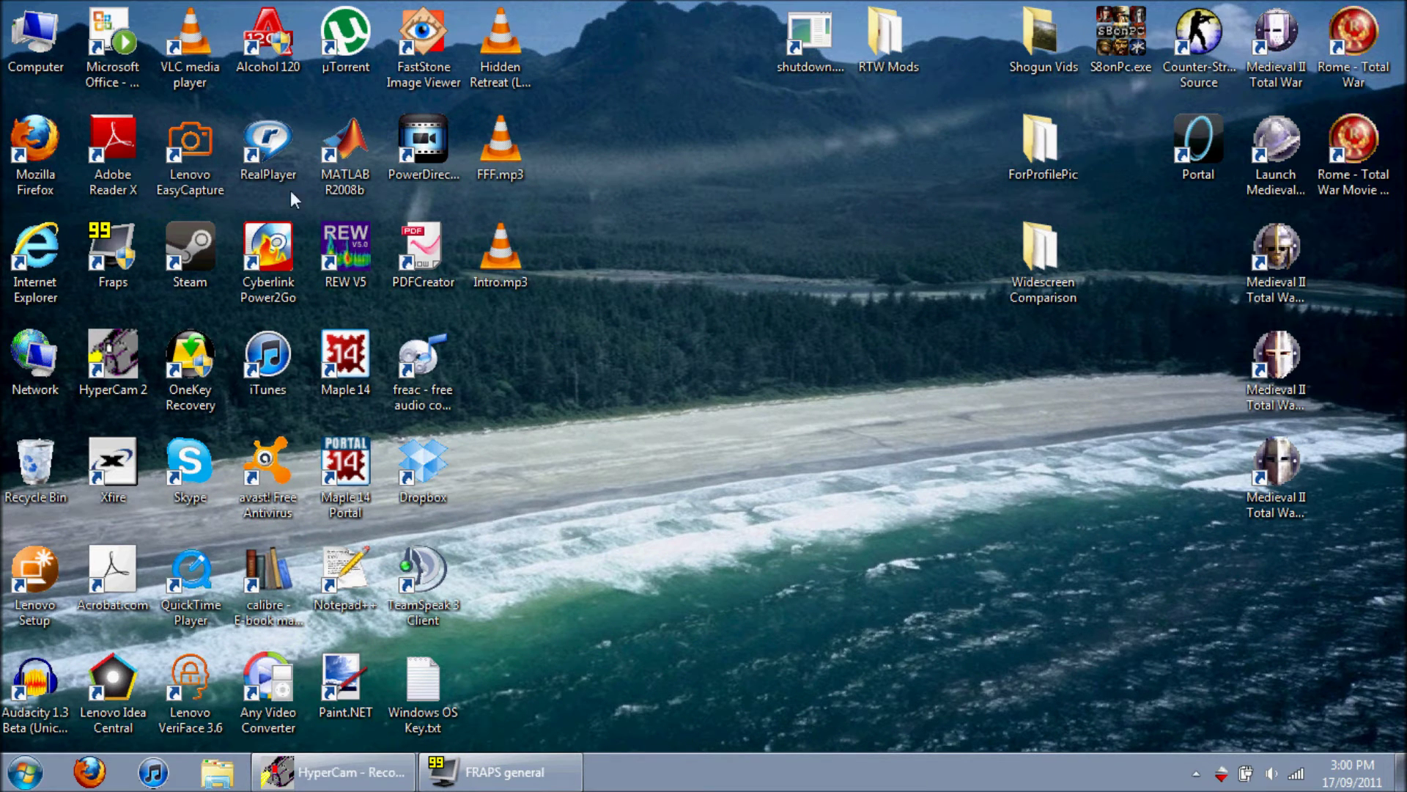
Step: Browse to C:\Program Files\Activision\Rome - Total War in Explorer
{"action": "double_click", "coordinate": [35, 40]}
{"action": "double_click", "coordinate": [813, 220]}
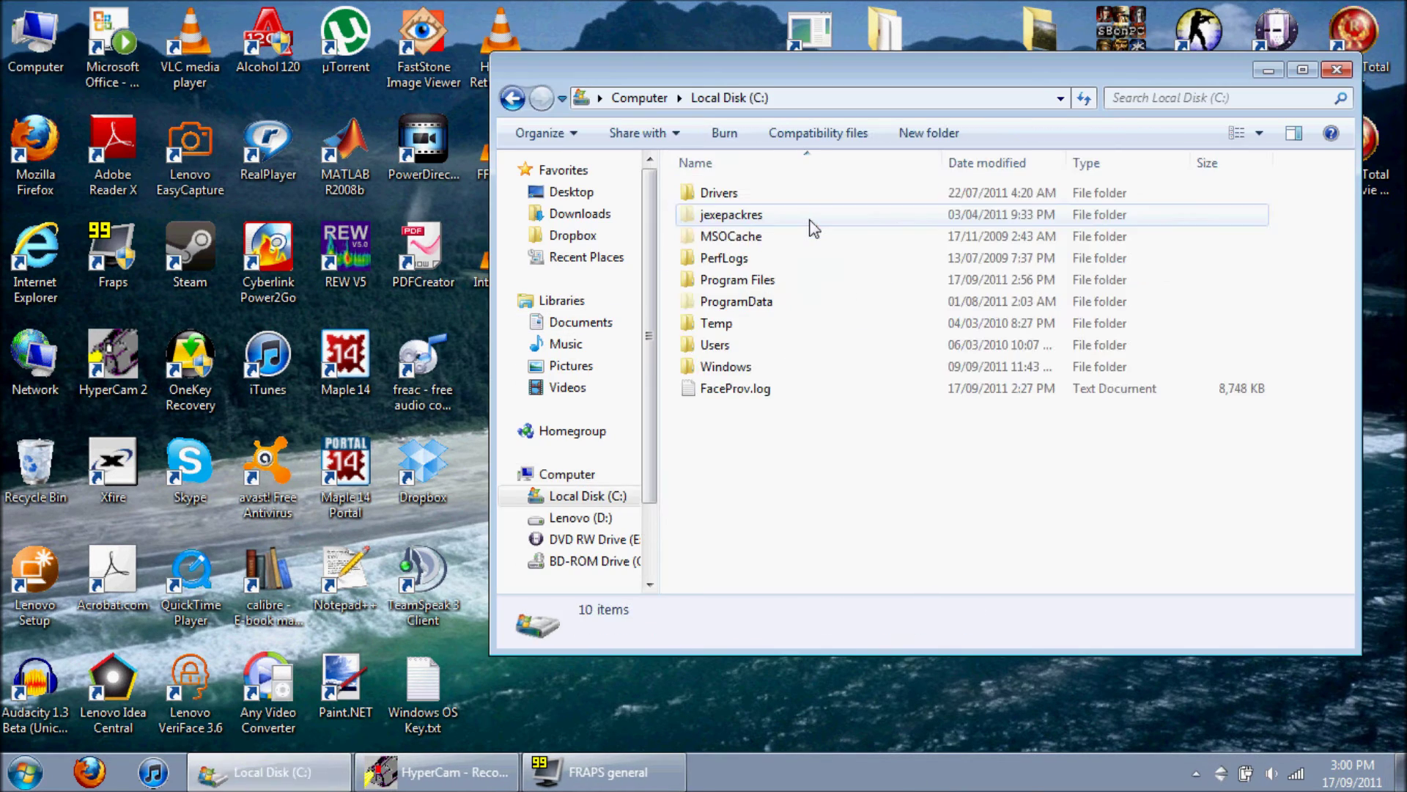
{"action": "double_click", "coordinate": [782, 279]}
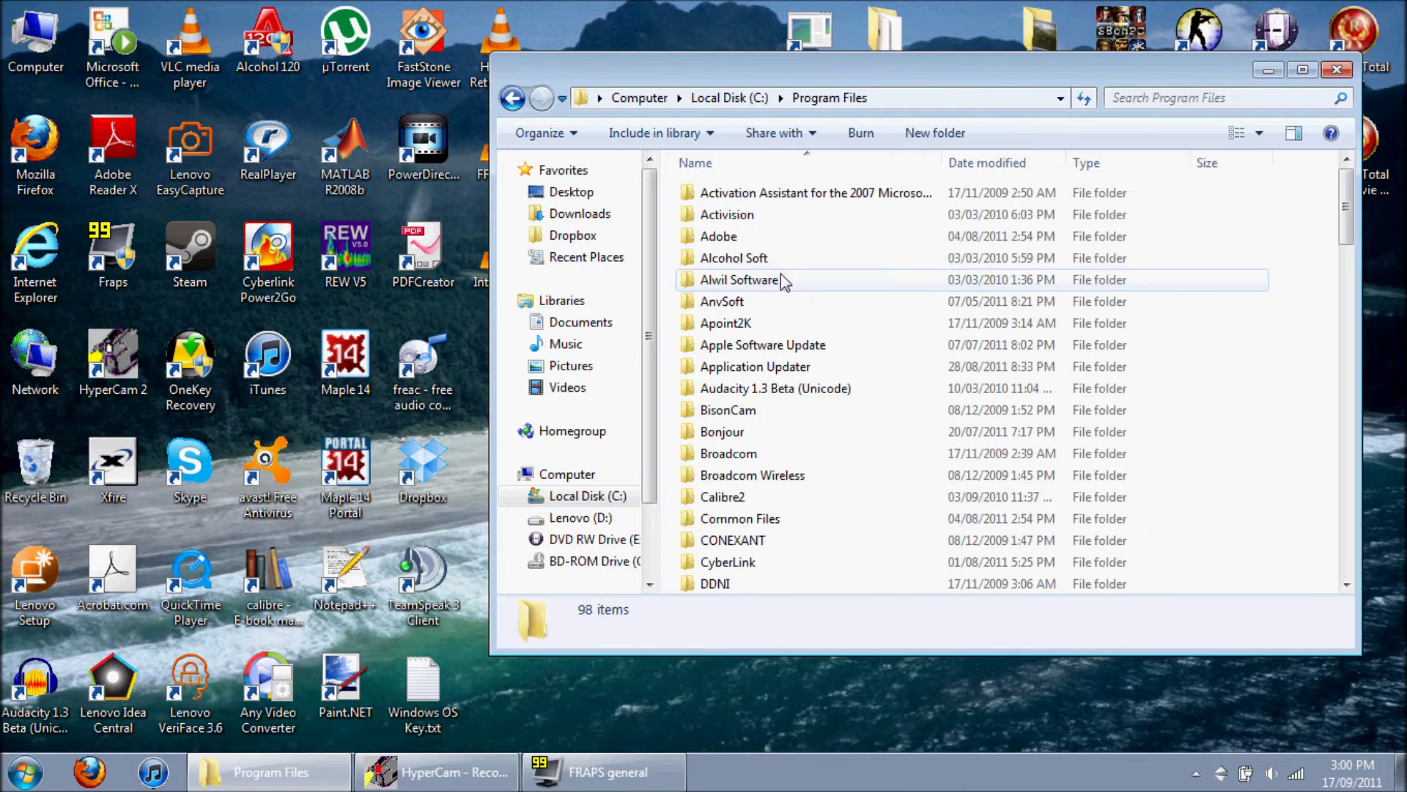
{"action": "double_click", "coordinate": [781, 214]}
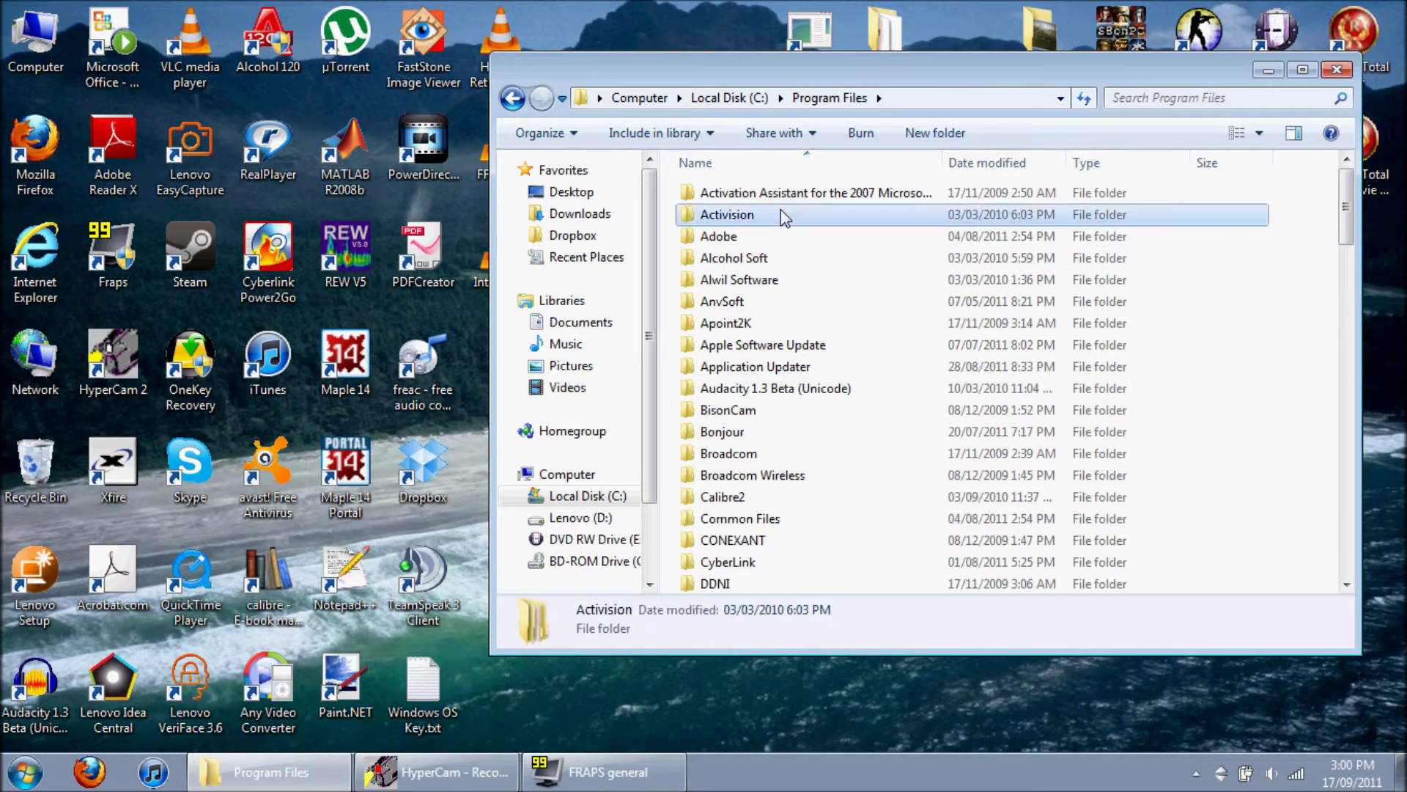
{"action": "double_click", "coordinate": [787, 193]}
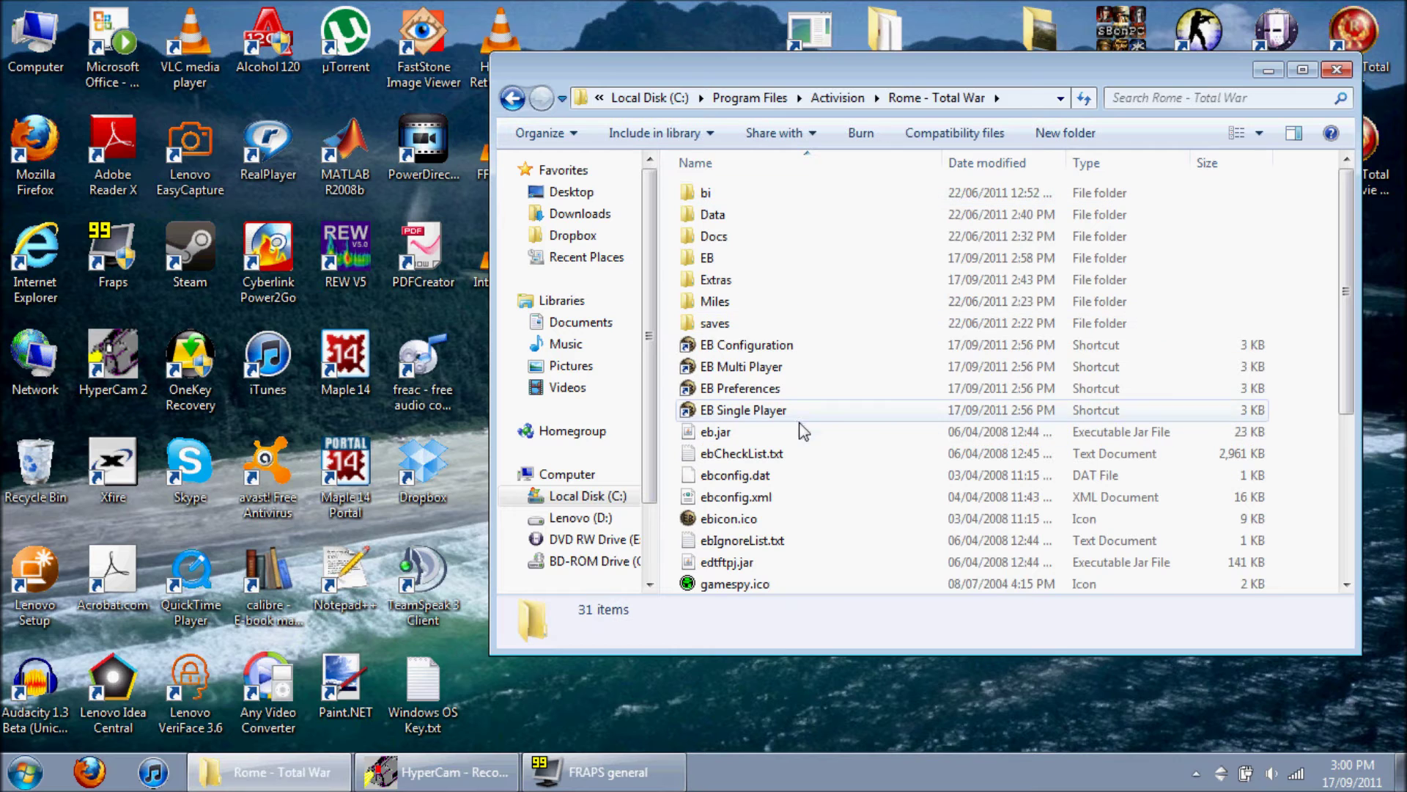
Step: Create desktop shortcuts for EB Single Player and EB Multi Player
{"action": "left_click", "coordinate": [778, 415]}
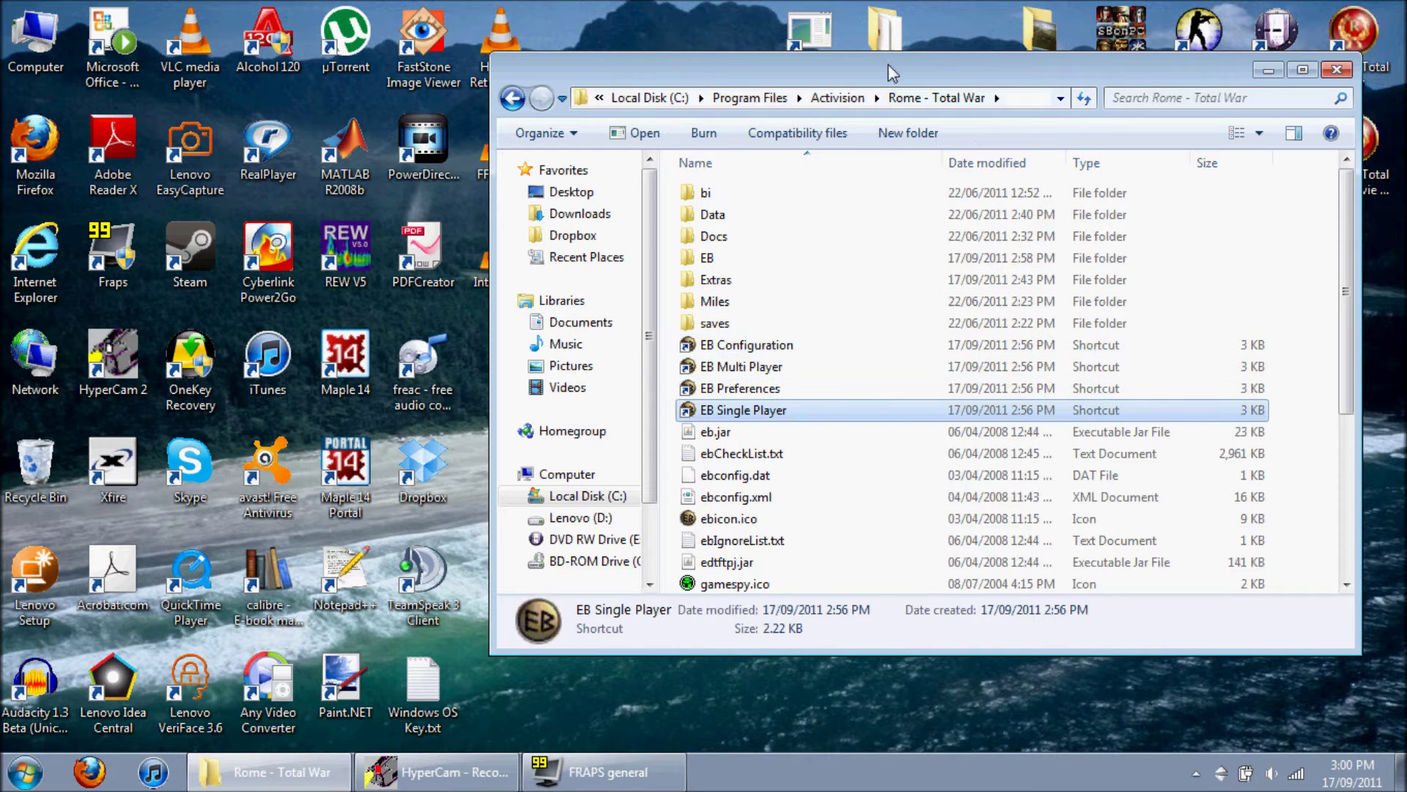
{"action": "left_click_drag", "start_coordinate": [779, 414], "coordinate": [492, 404]}
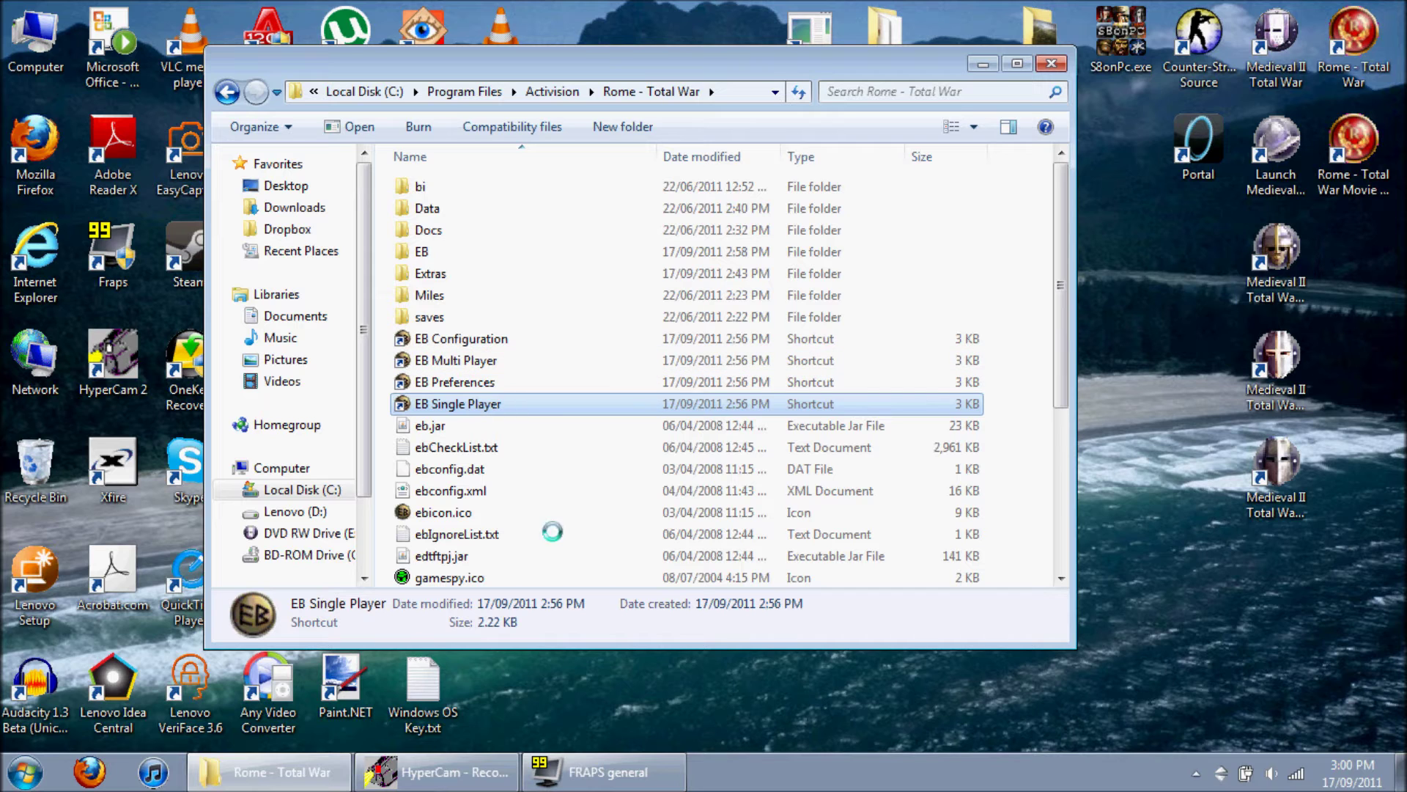
{"action": "right_click", "coordinate": [472, 403]}
{"action": "left_click", "coordinate": [610, 657]}
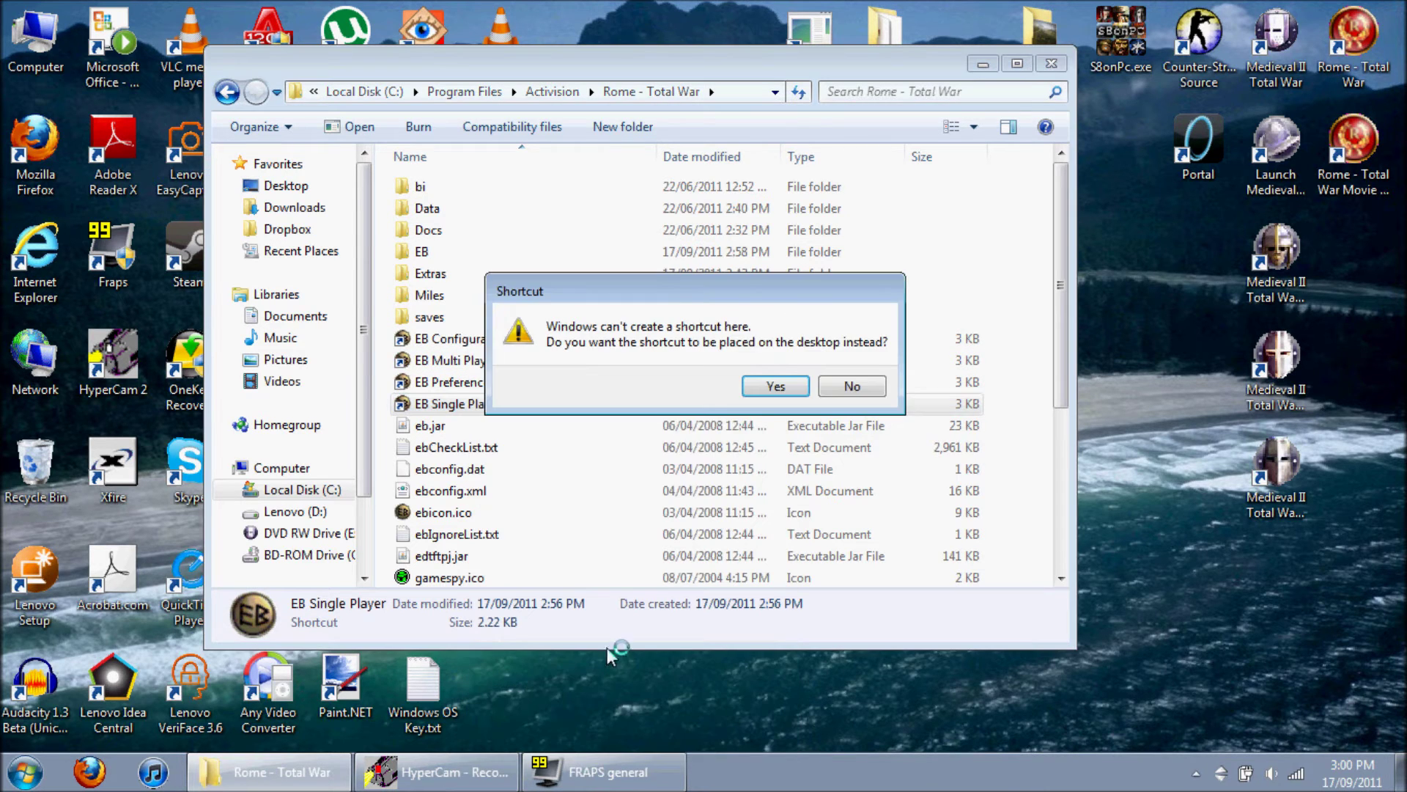
{"action": "left_click", "coordinate": [766, 386]}
{"action": "left_click", "coordinate": [472, 360]}
{"action": "right_click", "coordinate": [471, 359]}
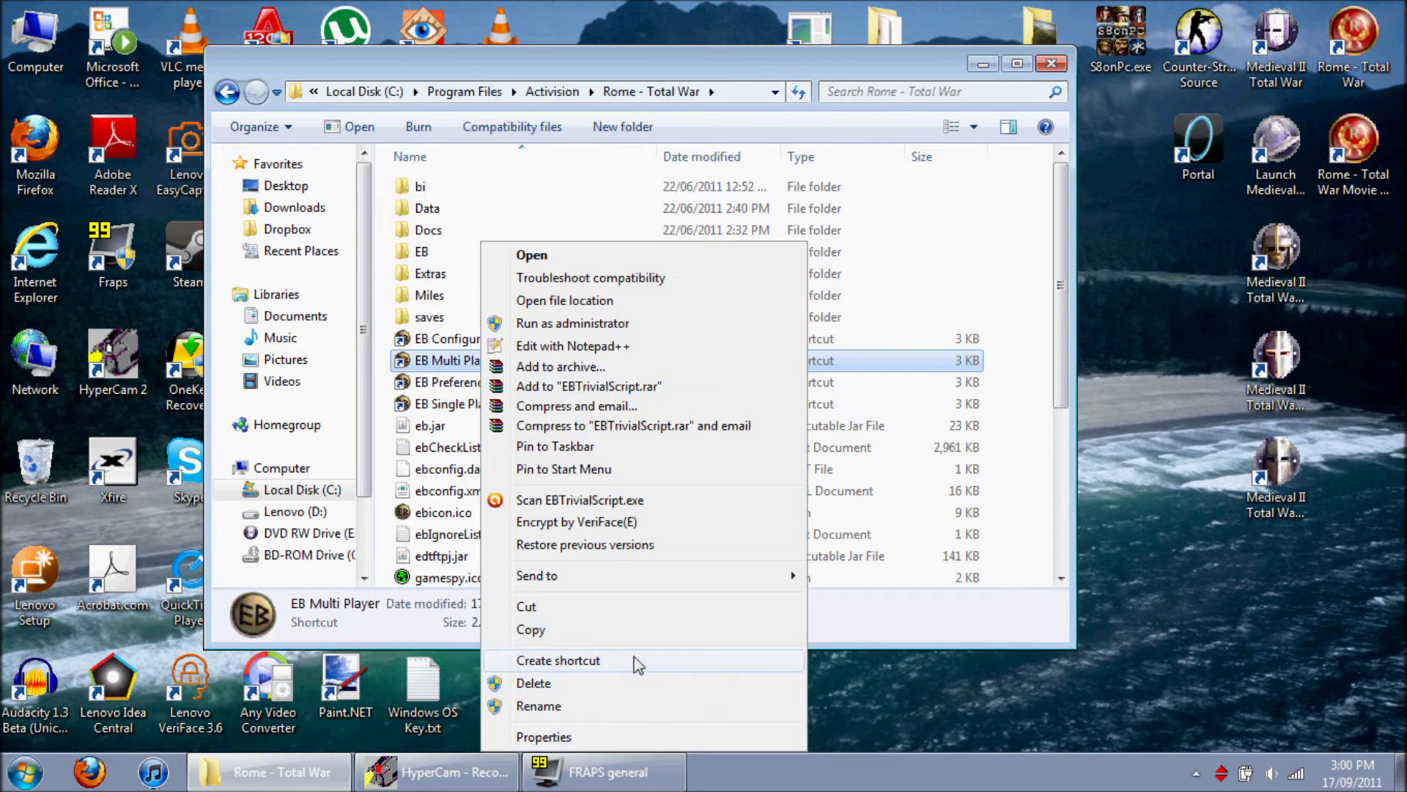
{"action": "left_click", "coordinate": [637, 663]}
{"action": "left_click", "coordinate": [766, 387]}
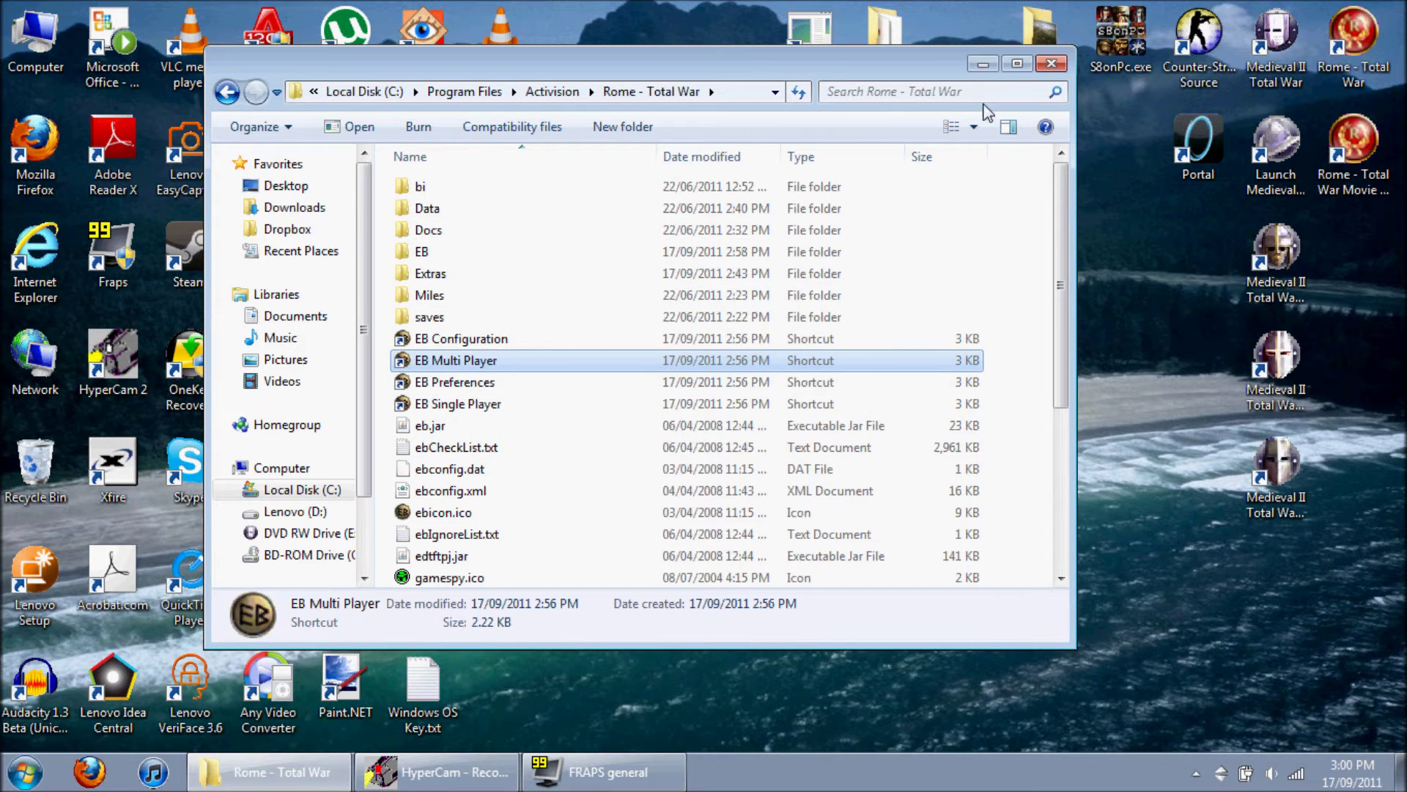
{"action": "left_click", "coordinate": [982, 66]}
Step: Place EB Single Player and EB Multi Player in the right column beside the Medieval II icons
{"action": "left_click_drag", "start_coordinate": [503, 414], "coordinate": [575, 380]}
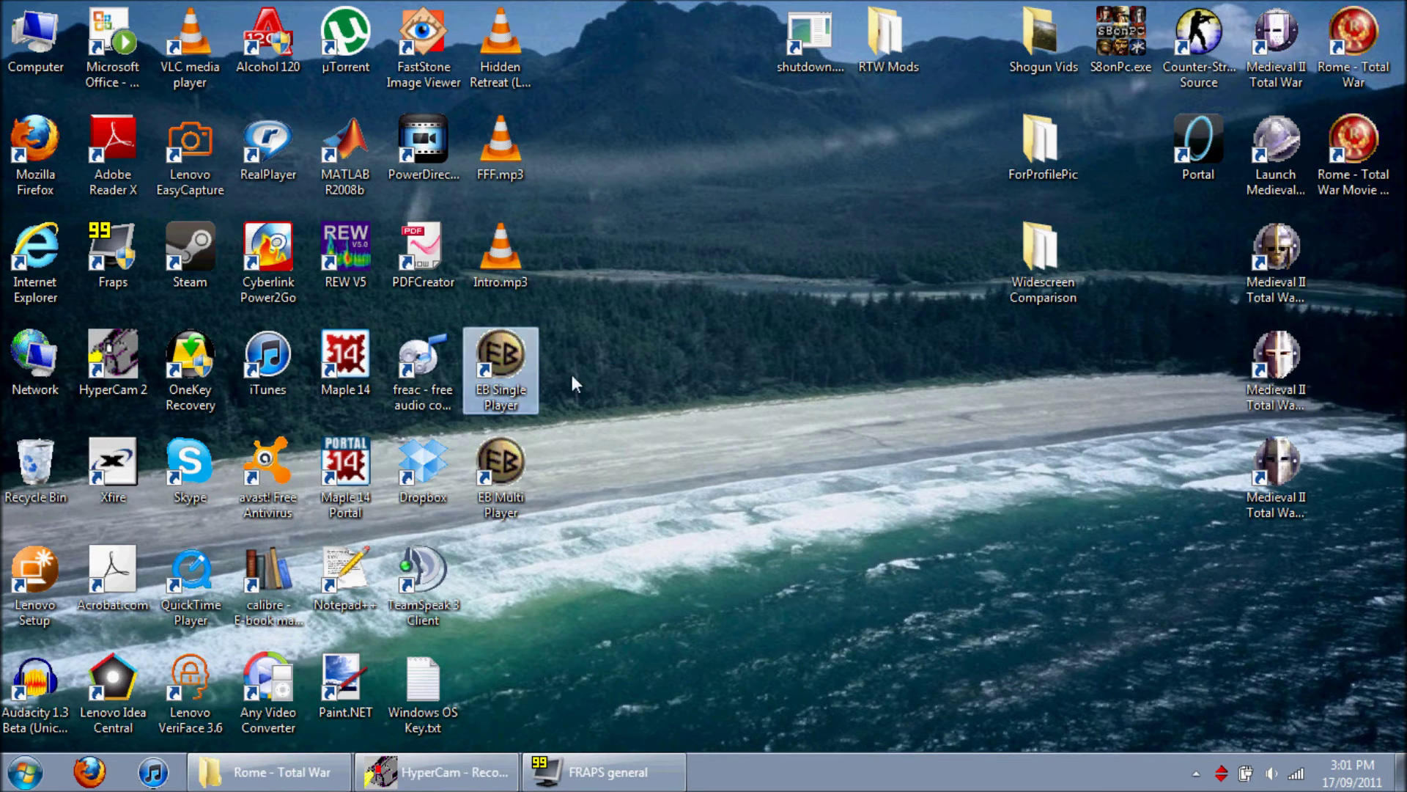
{"action": "left_click_drag", "start_coordinate": [1375, 267], "coordinate": [1374, 270]}
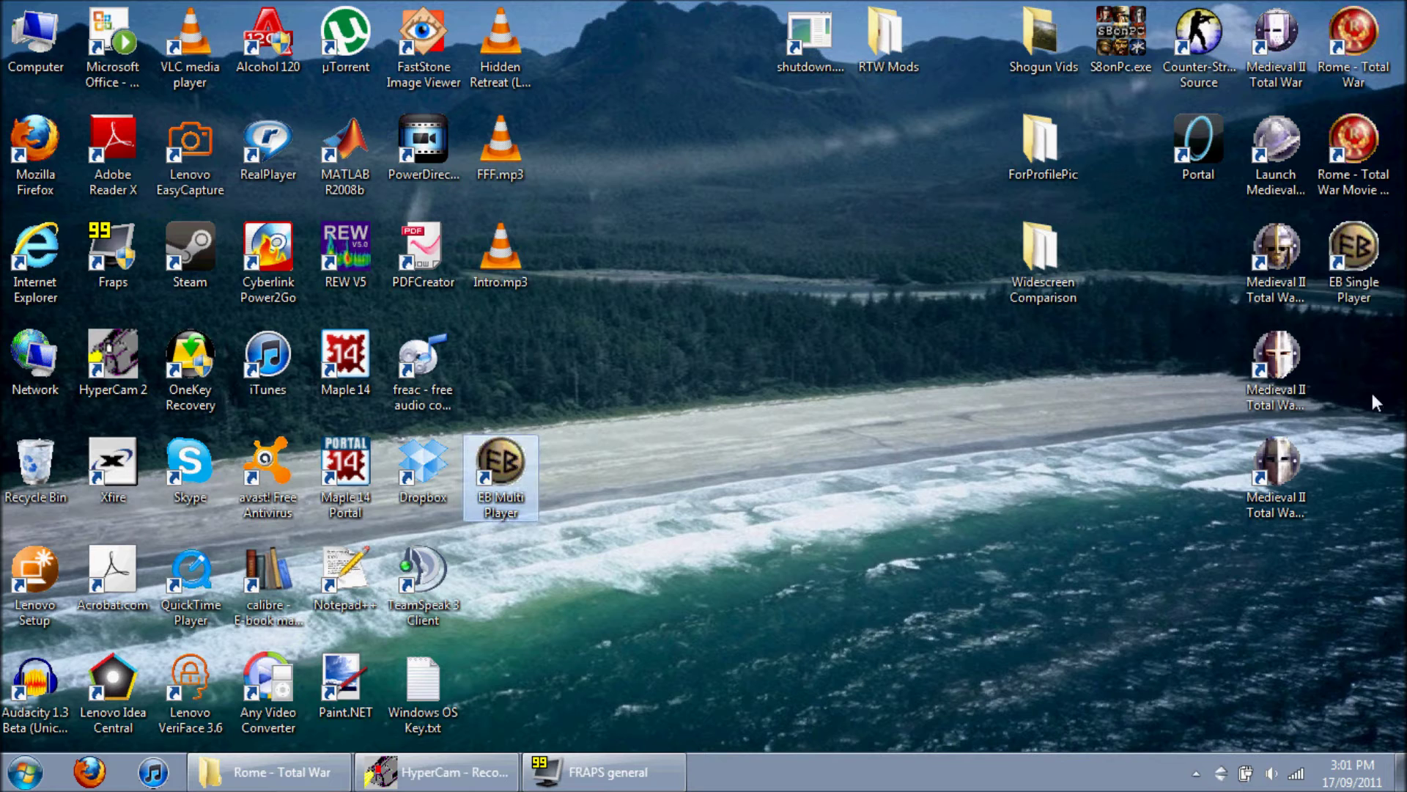
{"action": "left_click_drag", "start_coordinate": [1351, 362], "coordinate": [1352, 364]}
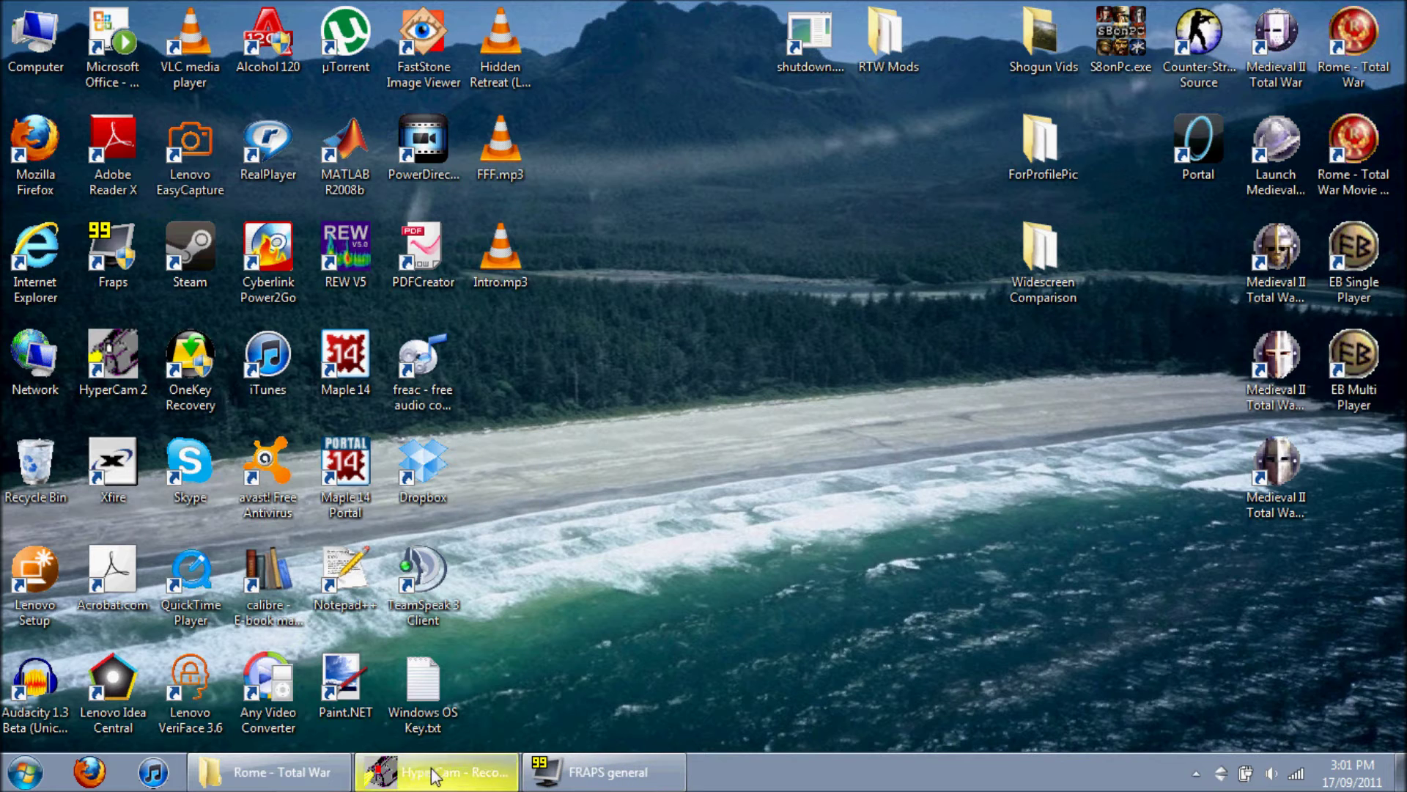
{"action": "left_click", "coordinate": [290, 781]}
Step: Close the Rome - Total War folder and Google 'eb steam'
{"action": "scroll", "coordinate": [666, 493], "scroll_direction": "down", "scroll_amount": 4}
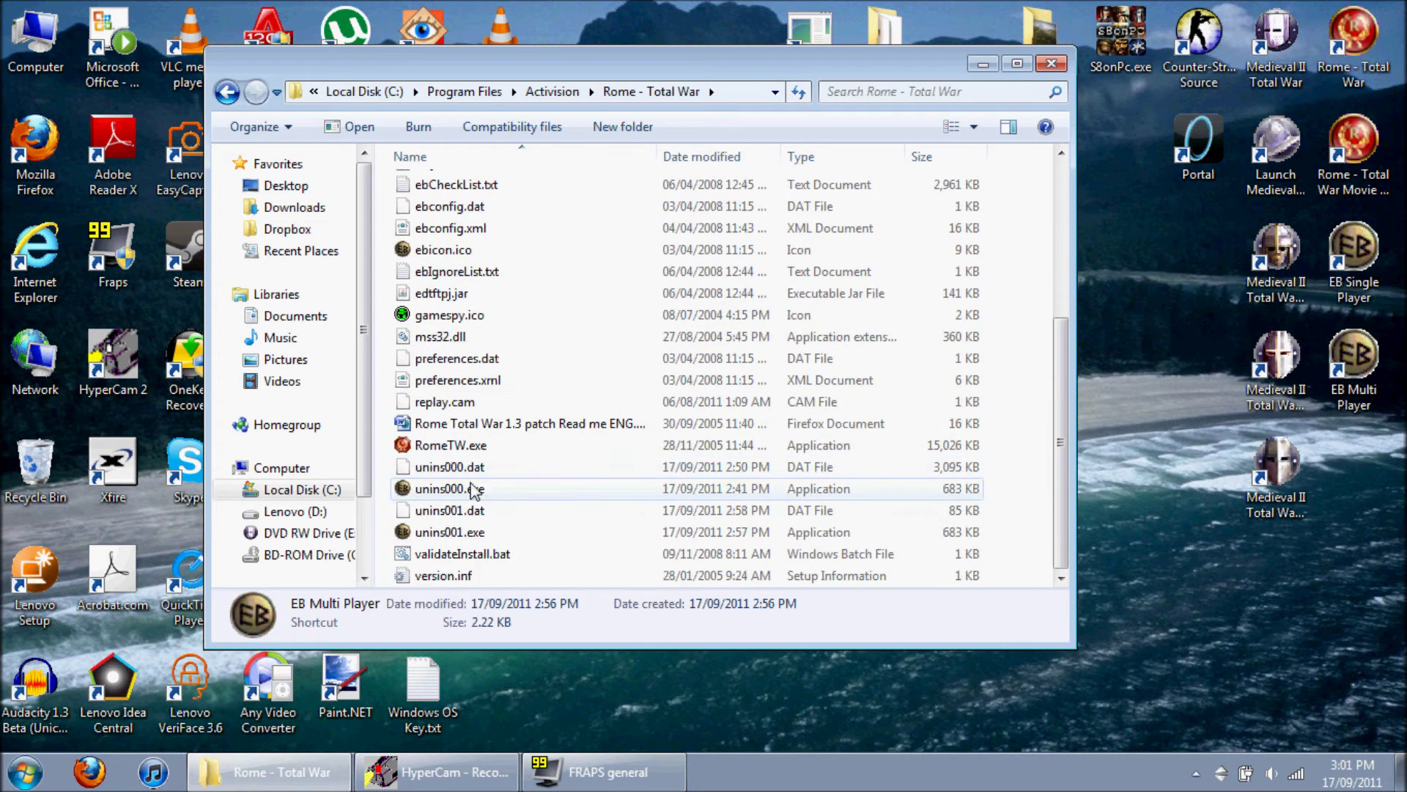
{"action": "scroll", "coordinate": [472, 497], "scroll_direction": "up", "scroll_amount": 4}
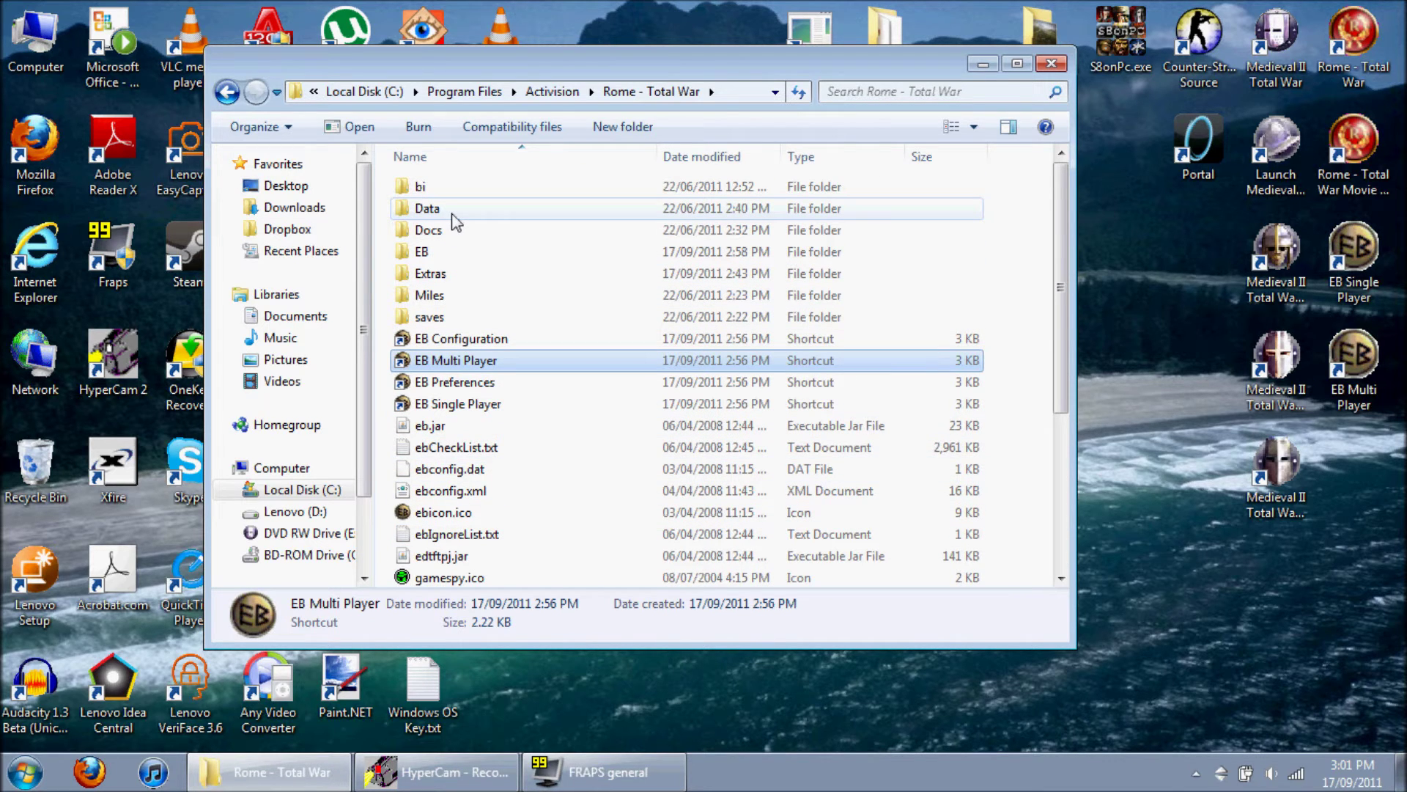
{"action": "left_click", "coordinate": [1054, 65]}
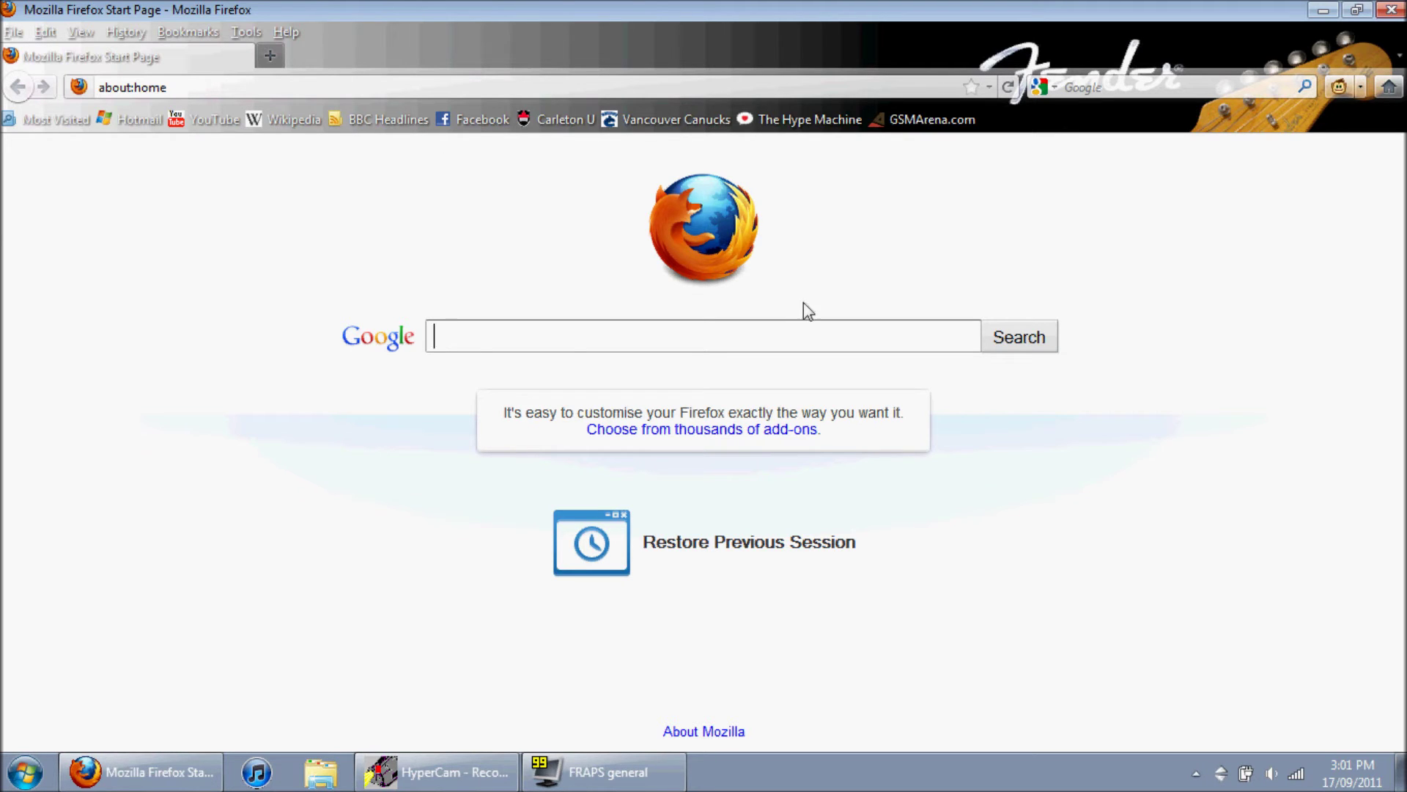
{"action": "left_click", "coordinate": [771, 330]}
{"action": "type", "text": "eb steam"}
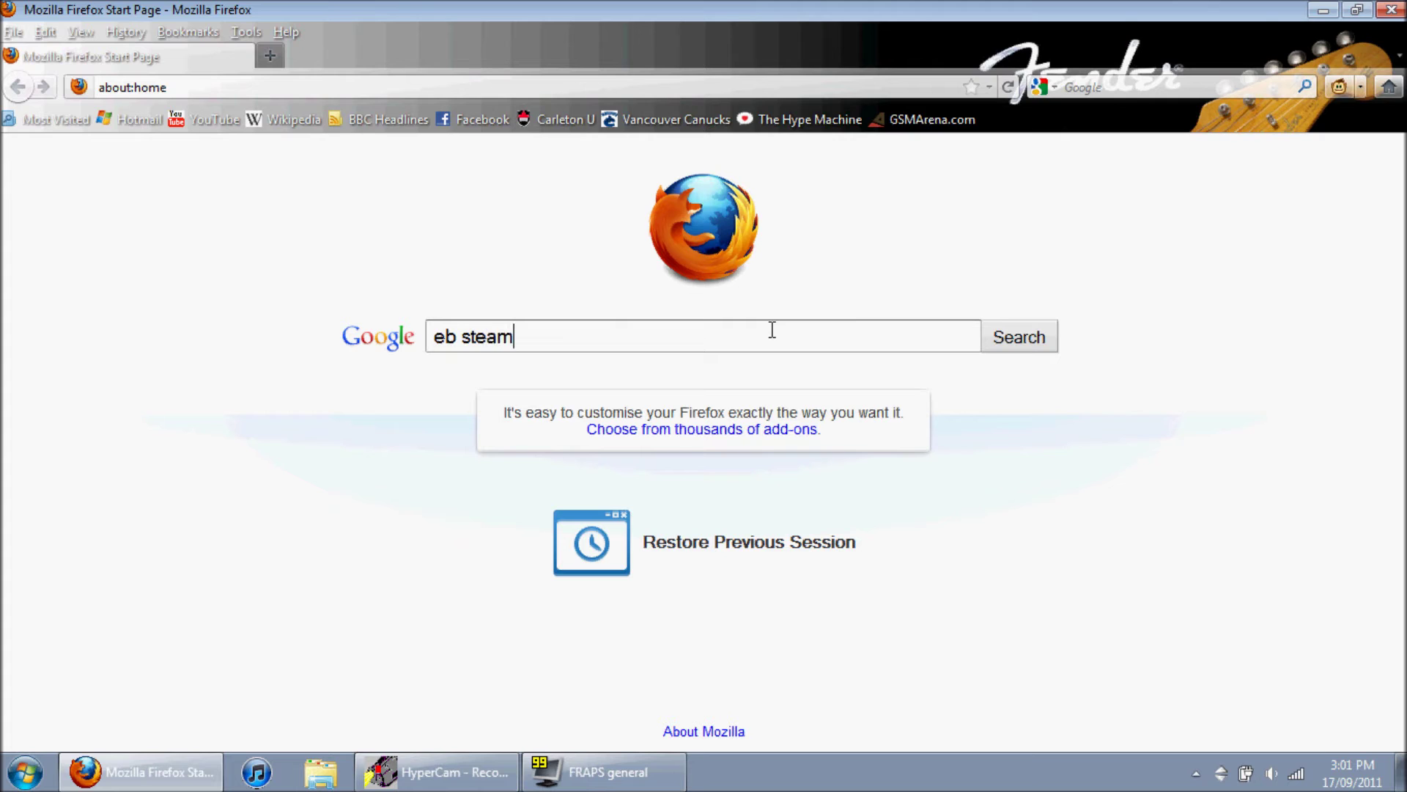
{"action": "key", "text": "Return"}
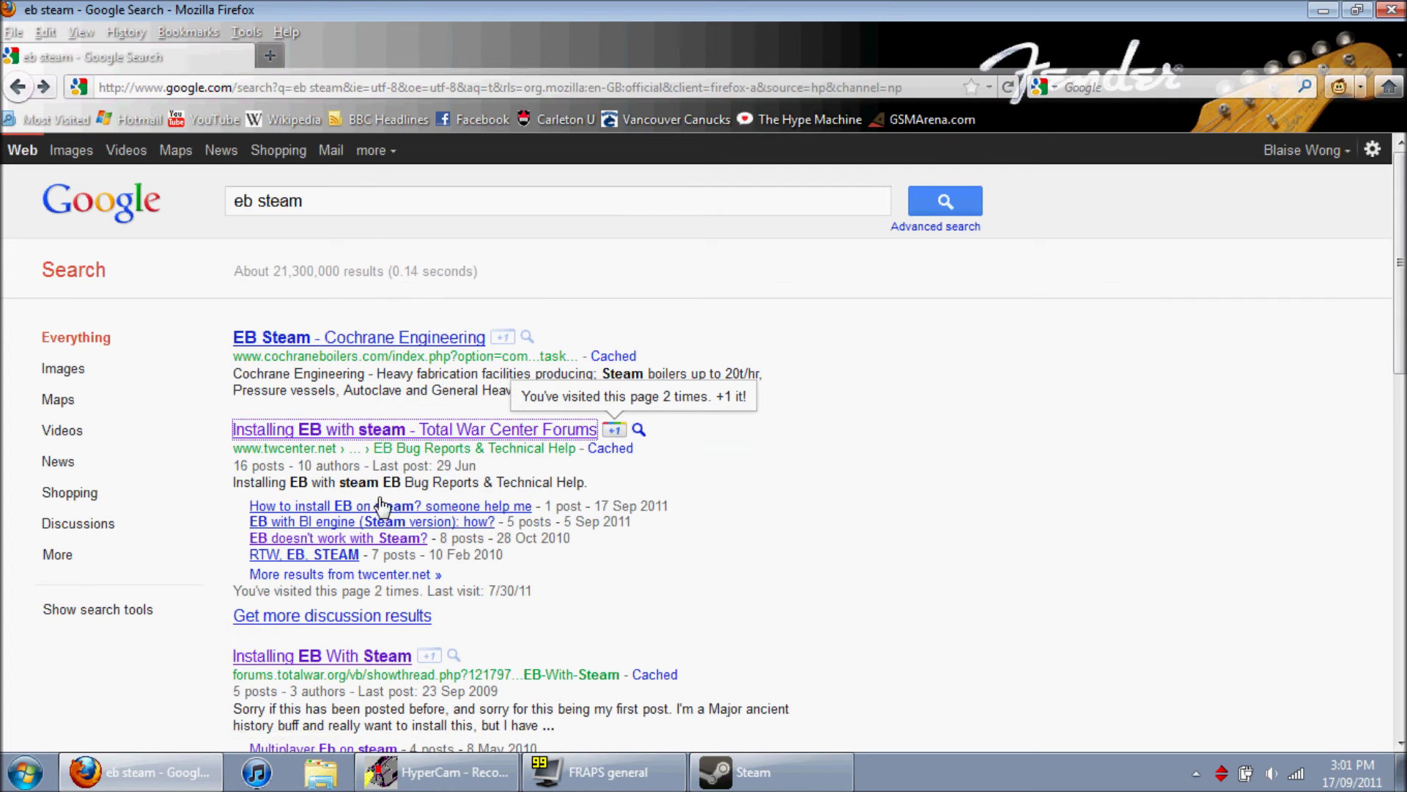
Step: Find the -mod:eb -show_err launch options in the Installing EB With Steam forum thread
{"action": "left_click", "coordinate": [389, 653]}
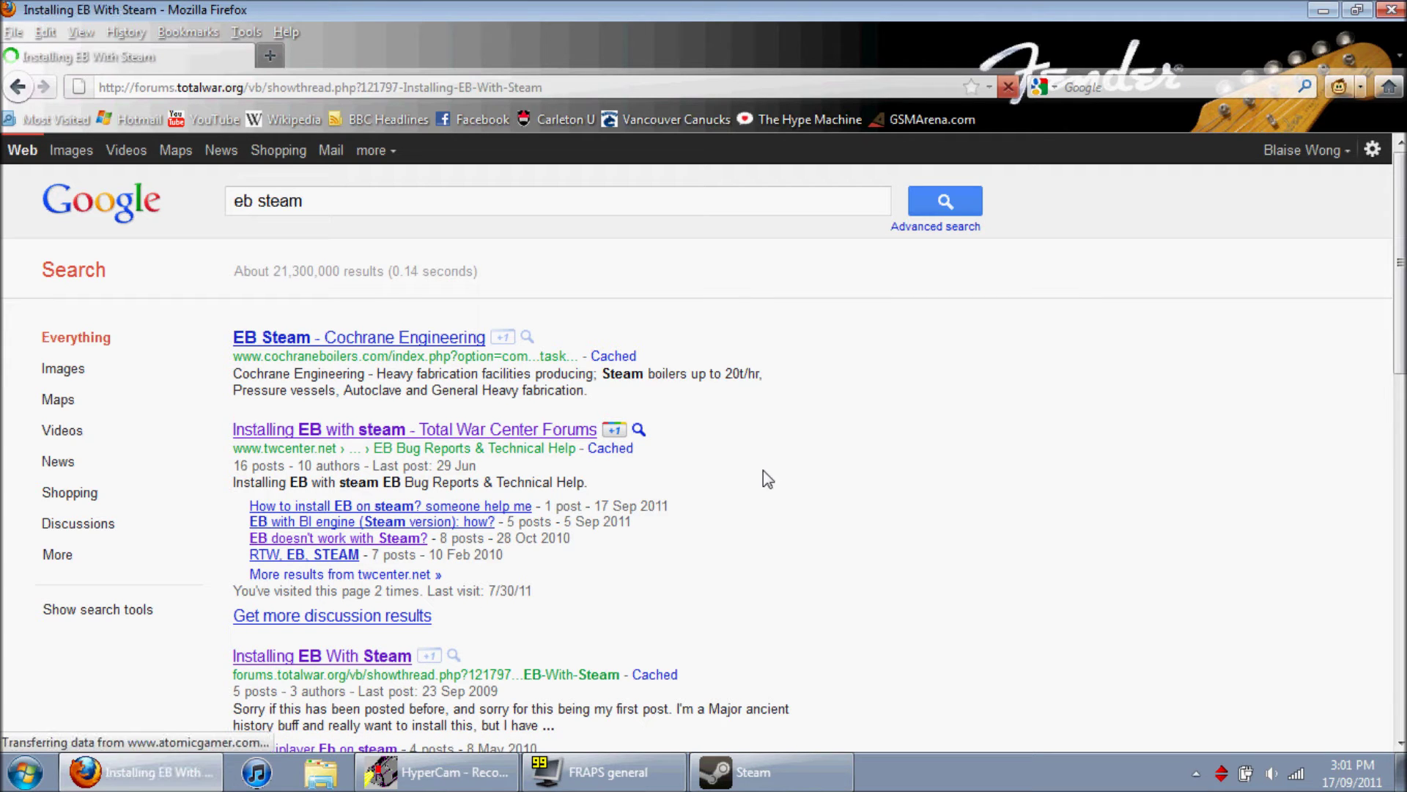
{"action": "scroll", "coordinate": [761, 472], "scroll_direction": "down", "scroll_amount": 5}
{"action": "scroll", "coordinate": [760, 477], "scroll_direction": "down", "scroll_amount": 3}
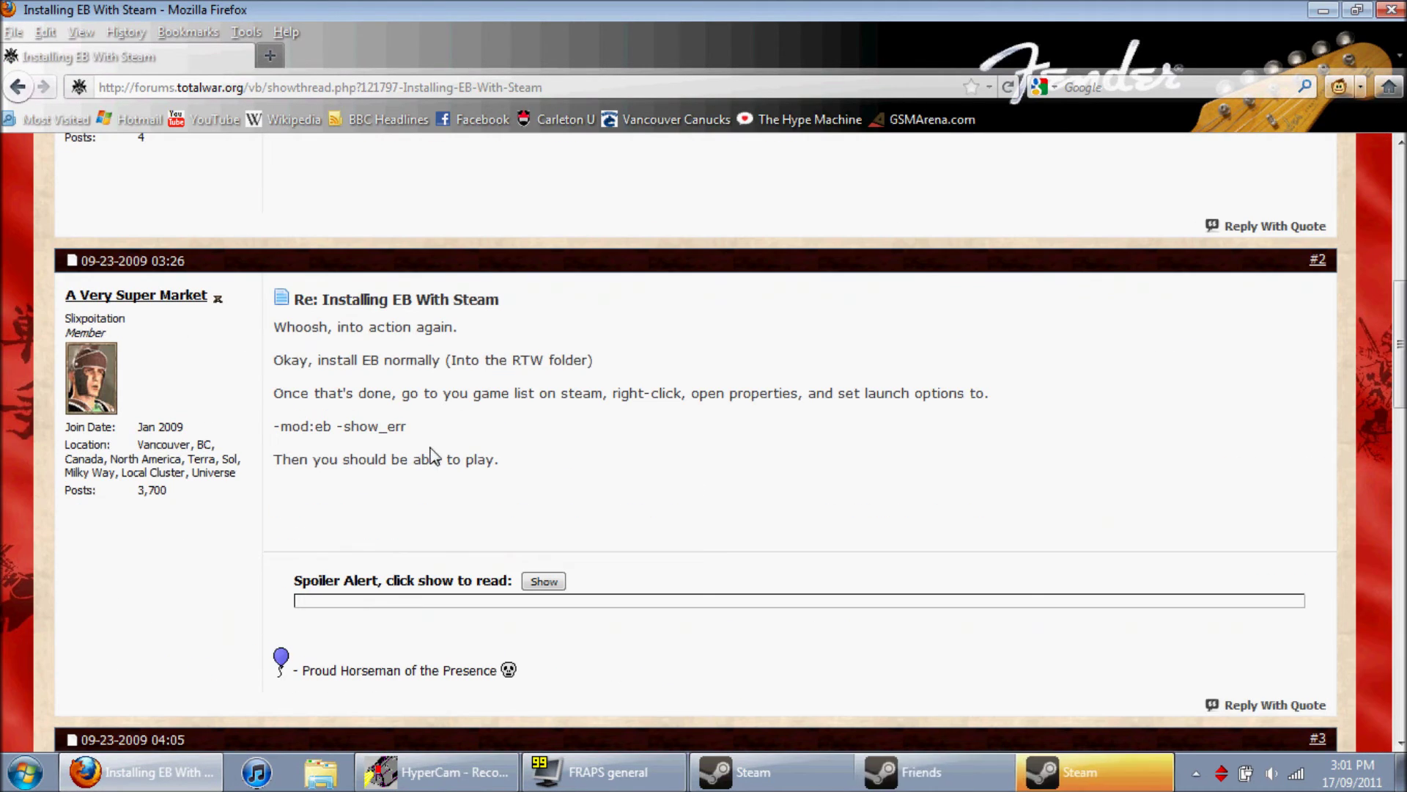
{"action": "left_click_drag", "start_coordinate": [407, 426], "coordinate": [278, 432]}
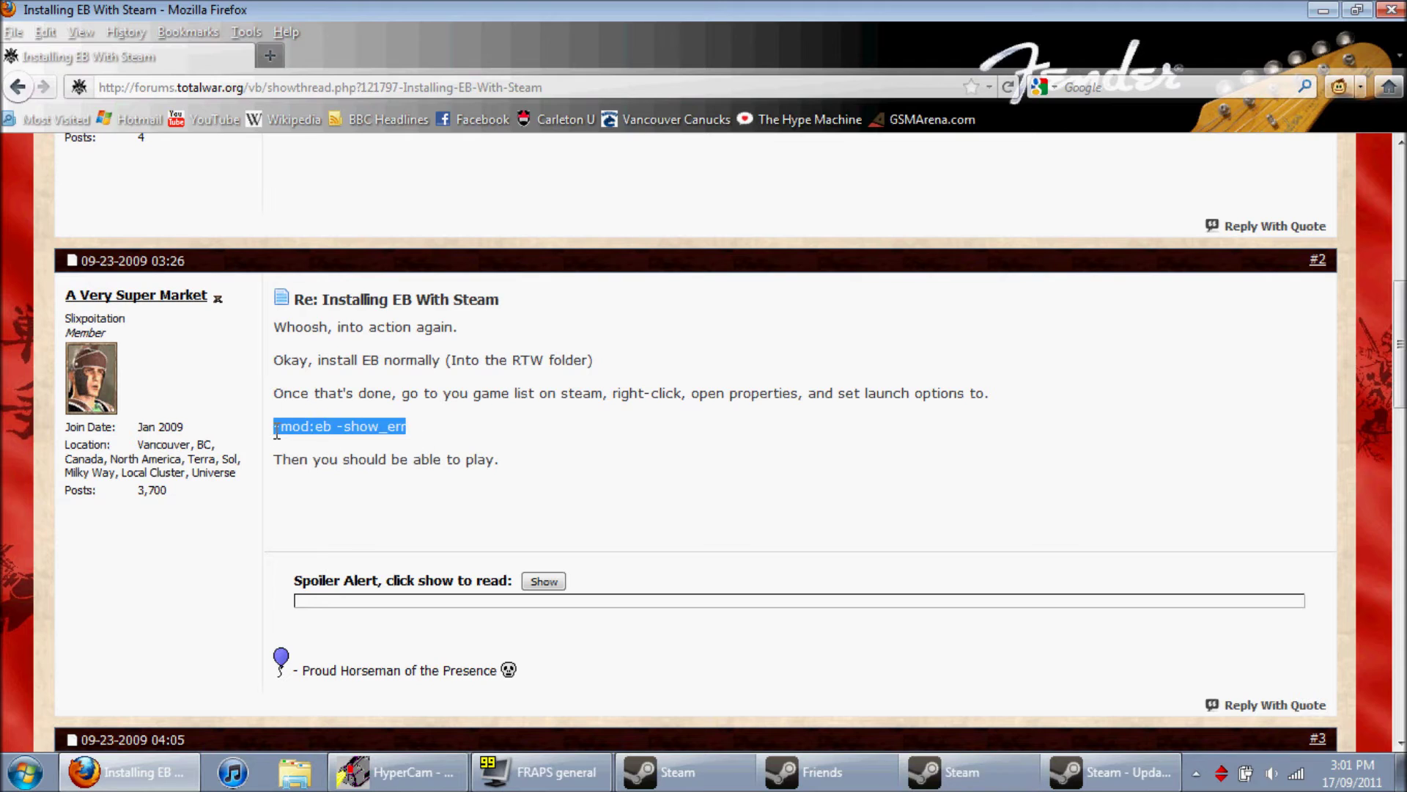
{"action": "left_click", "coordinate": [512, 432]}
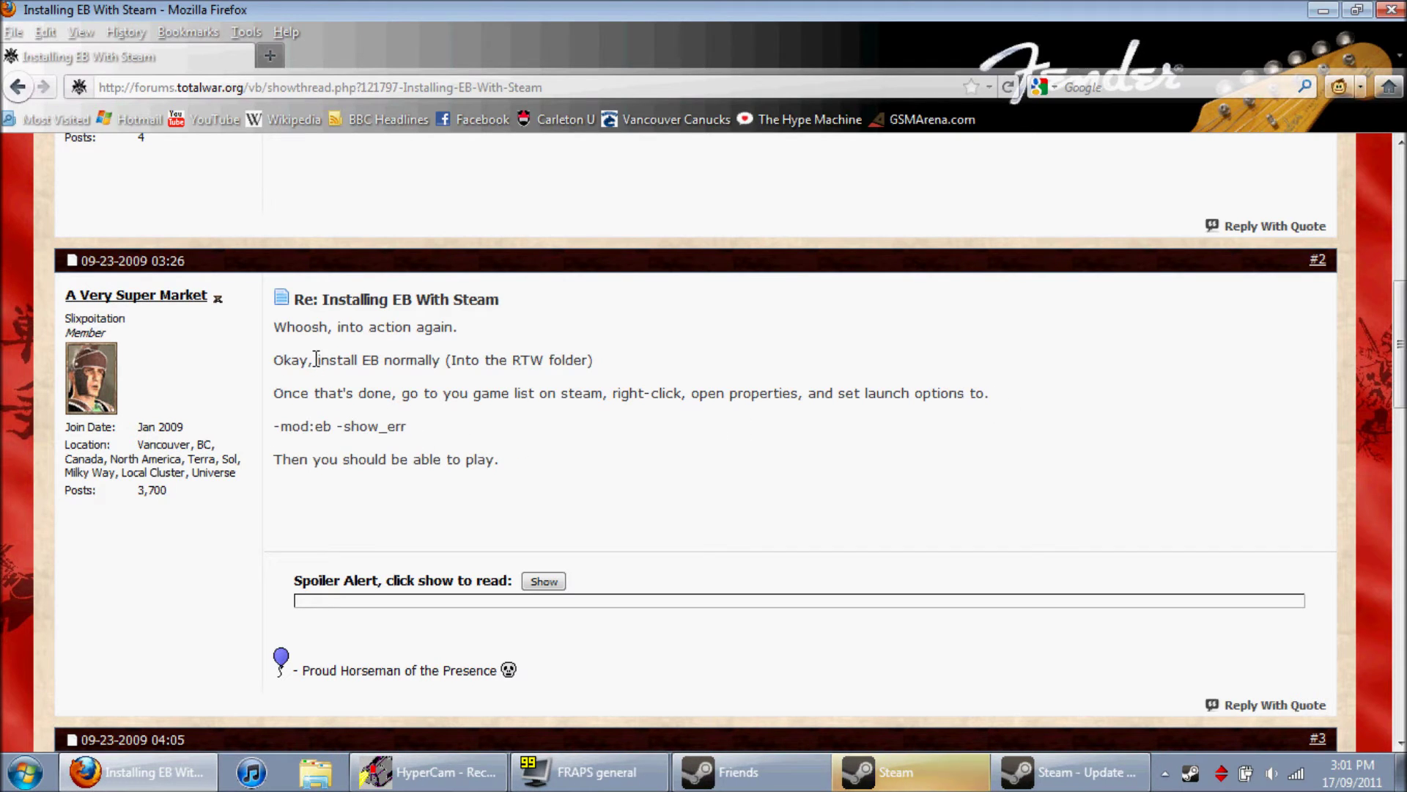
{"action": "left_click", "coordinate": [1022, 777]}
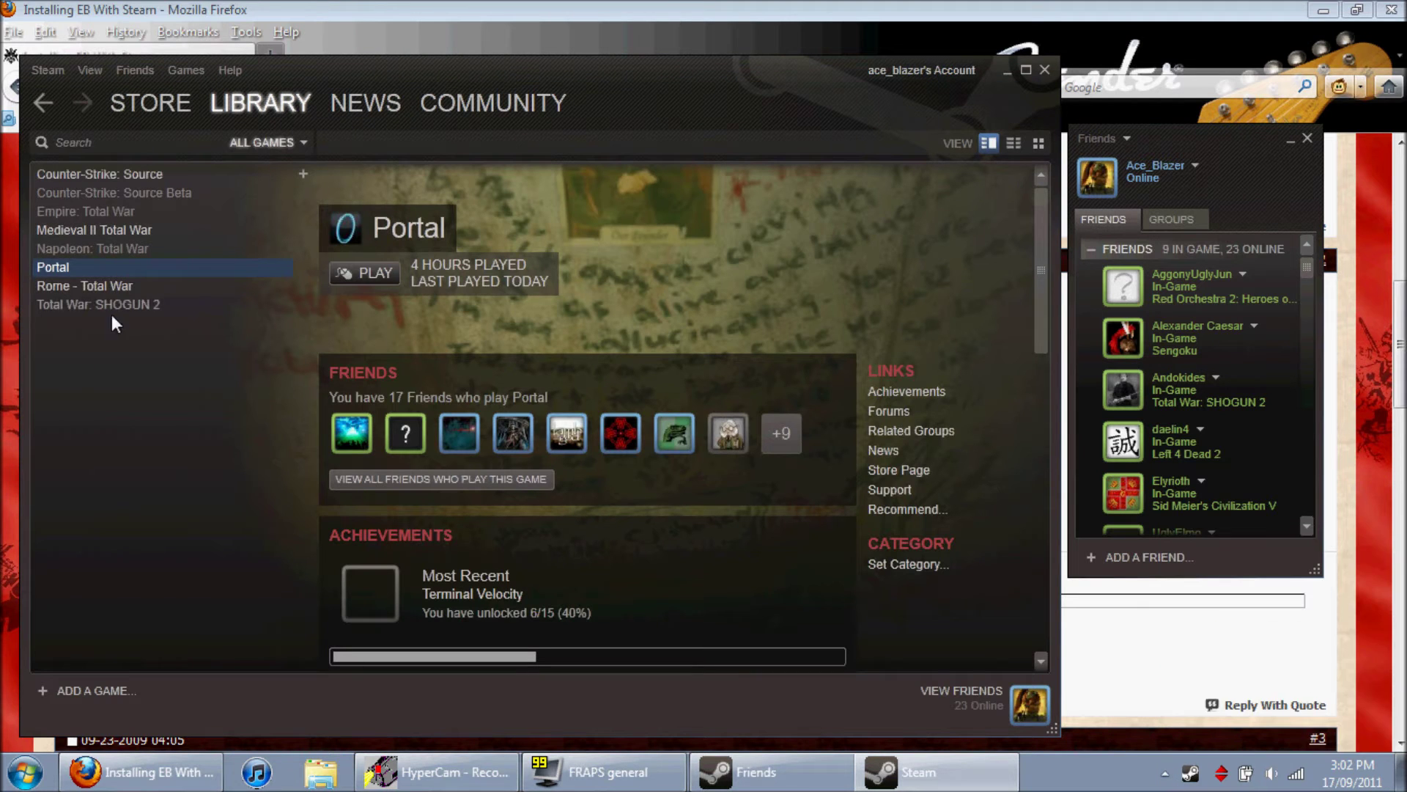
Step: Enter -mod:eb -show_err as Counter-Strike: Source launch options, then cancel without saving
{"action": "left_click", "coordinate": [109, 287]}
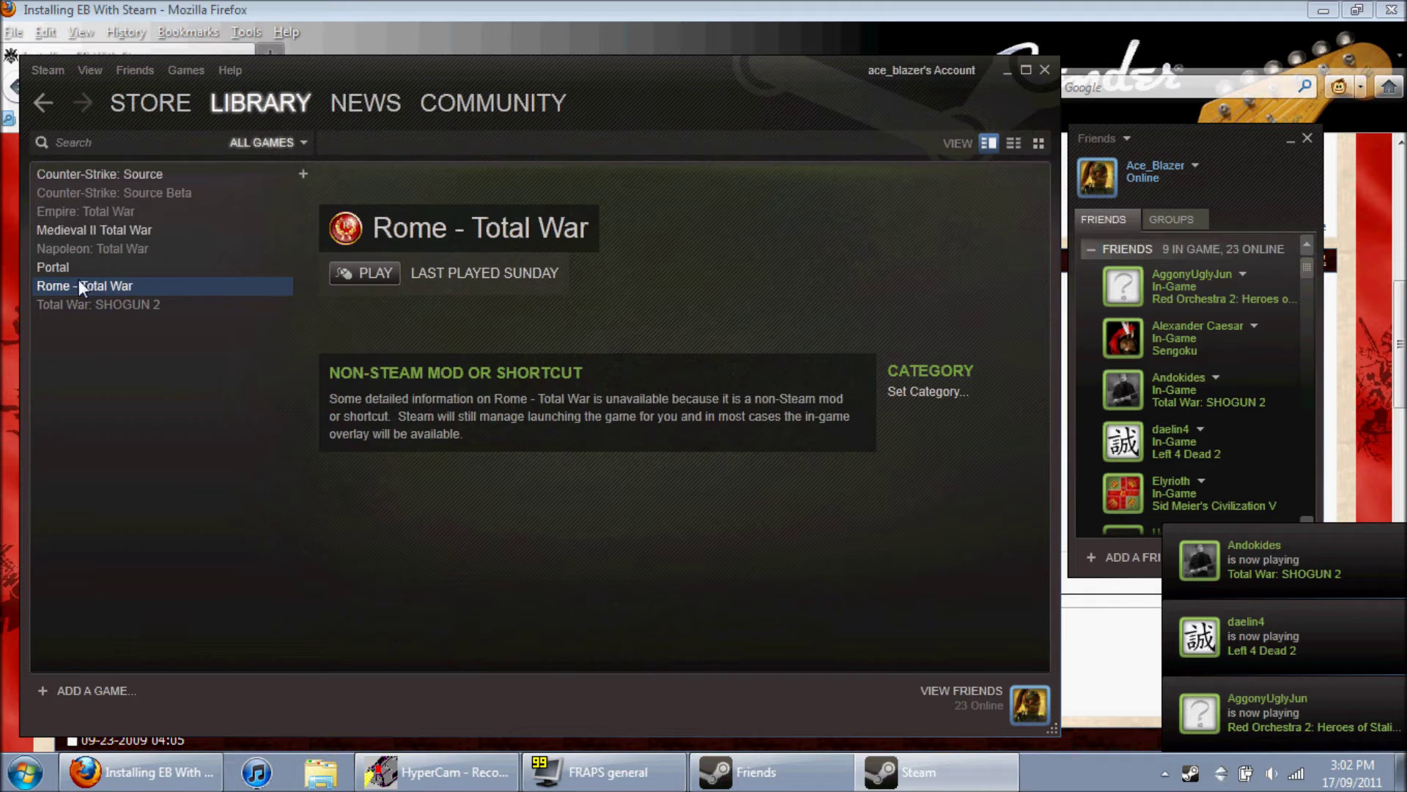
{"action": "left_click", "coordinate": [108, 173]}
{"action": "right_click", "coordinate": [97, 173]}
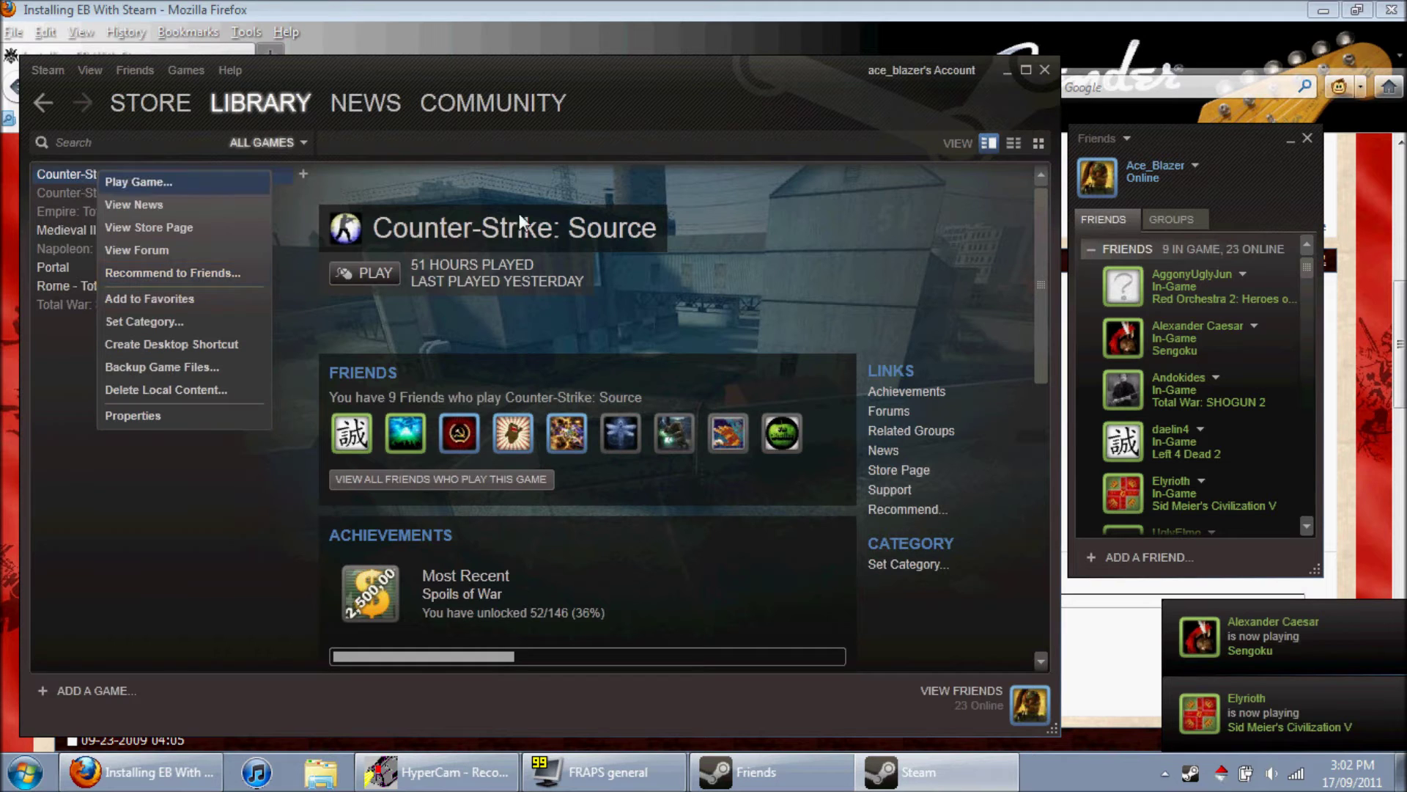
{"action": "left_click", "coordinate": [146, 416]}
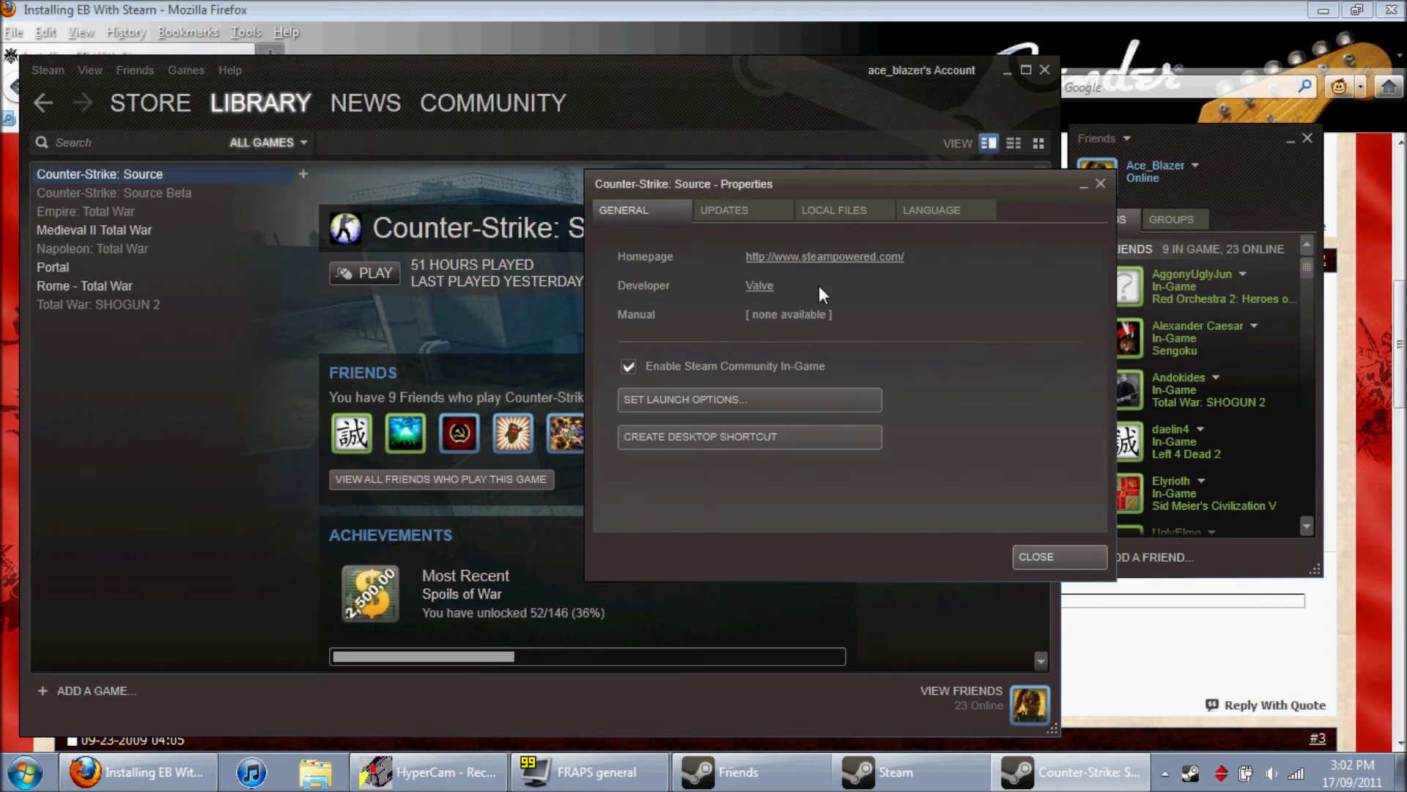
{"action": "left_click", "coordinate": [740, 209]}
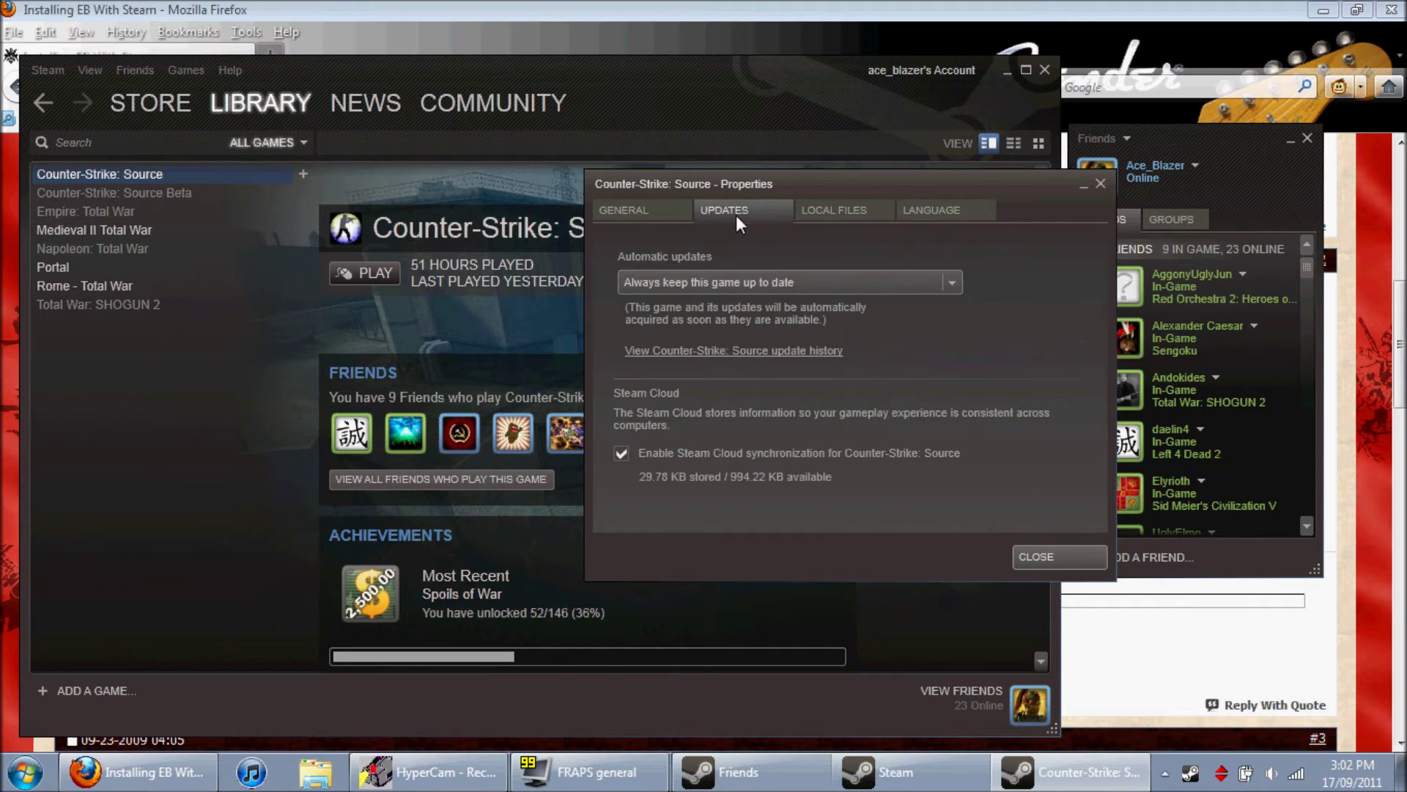
{"action": "left_click", "coordinate": [663, 210]}
{"action": "left_click", "coordinate": [688, 397]}
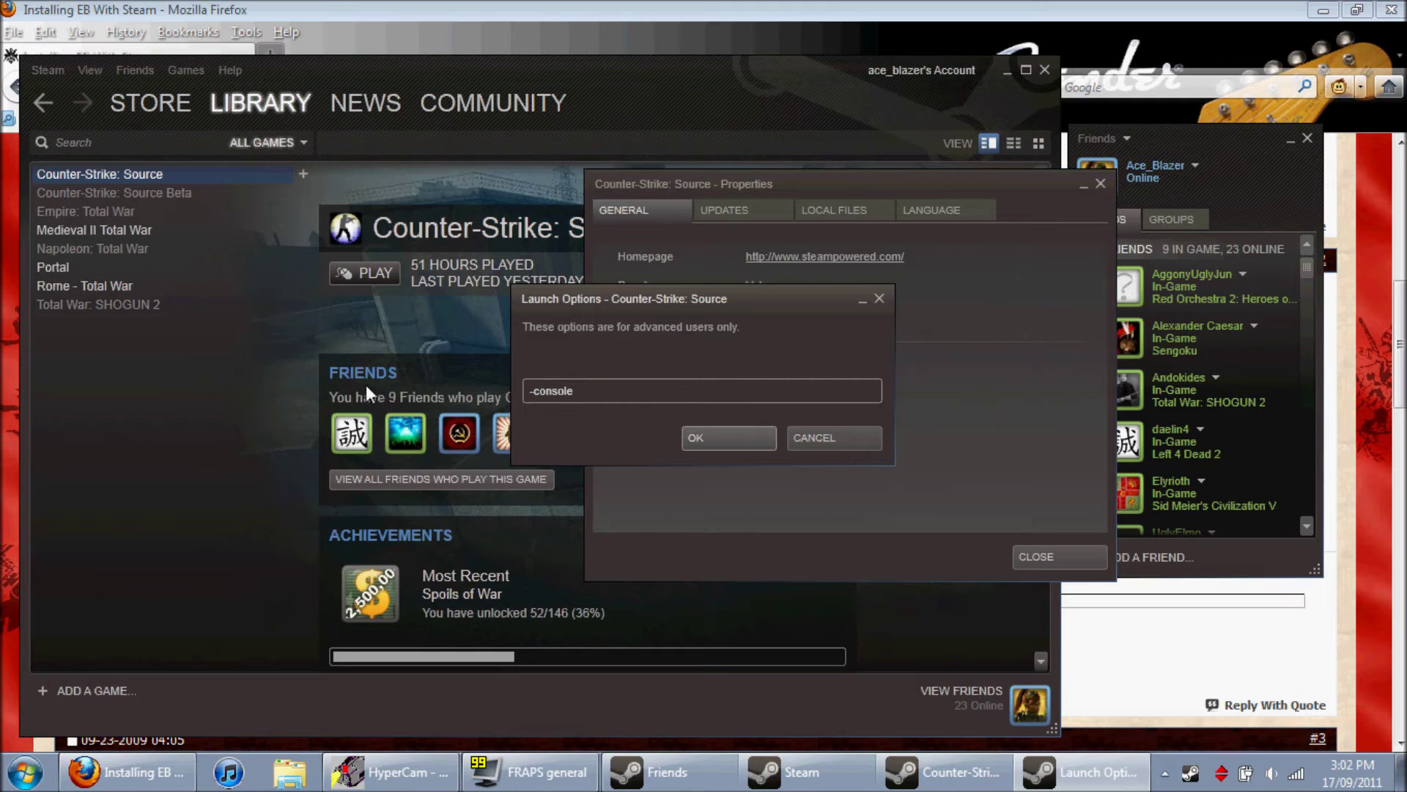
{"action": "key", "text": "ctrl+a"}
{"action": "type", "text": "-mod:eb -show_err"}
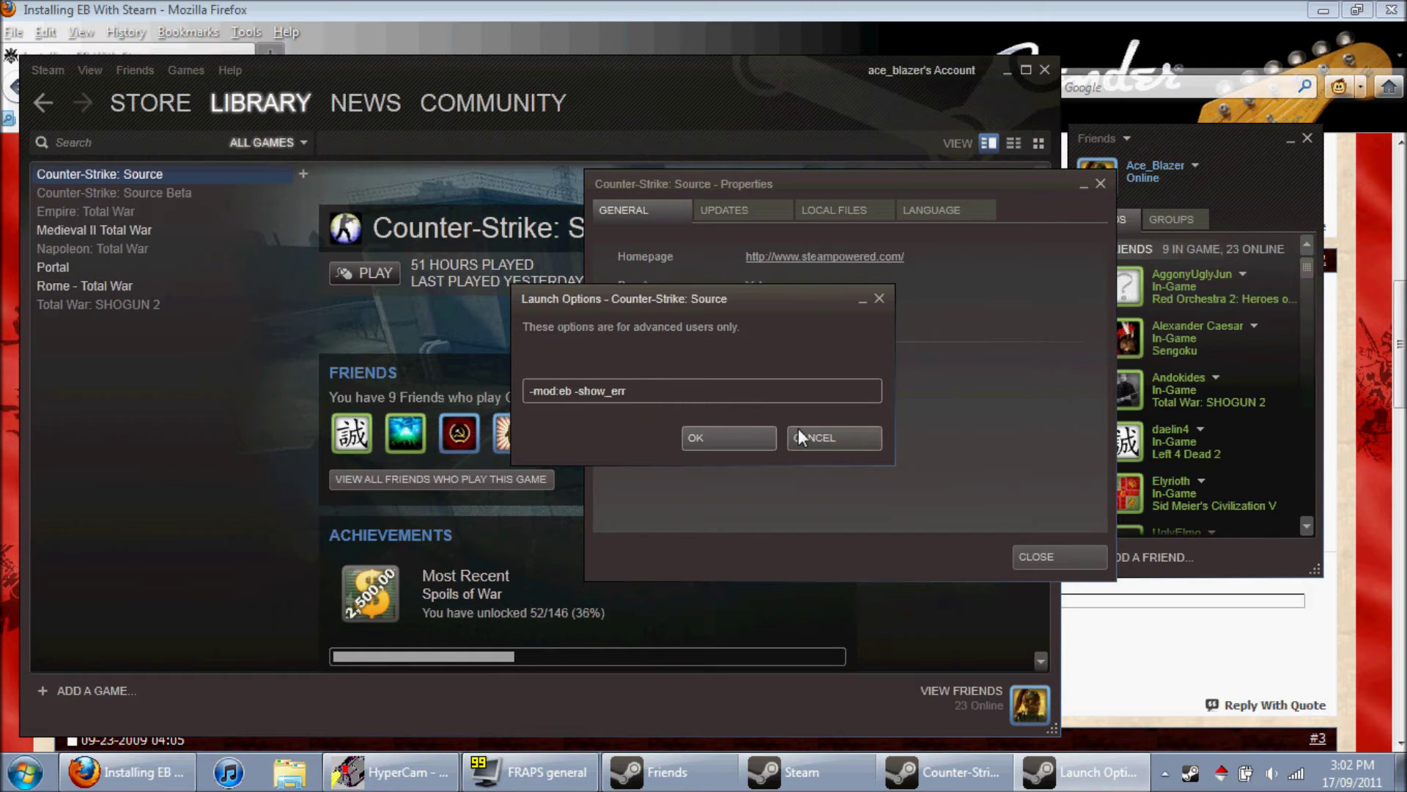
{"action": "left_click", "coordinate": [825, 429]}
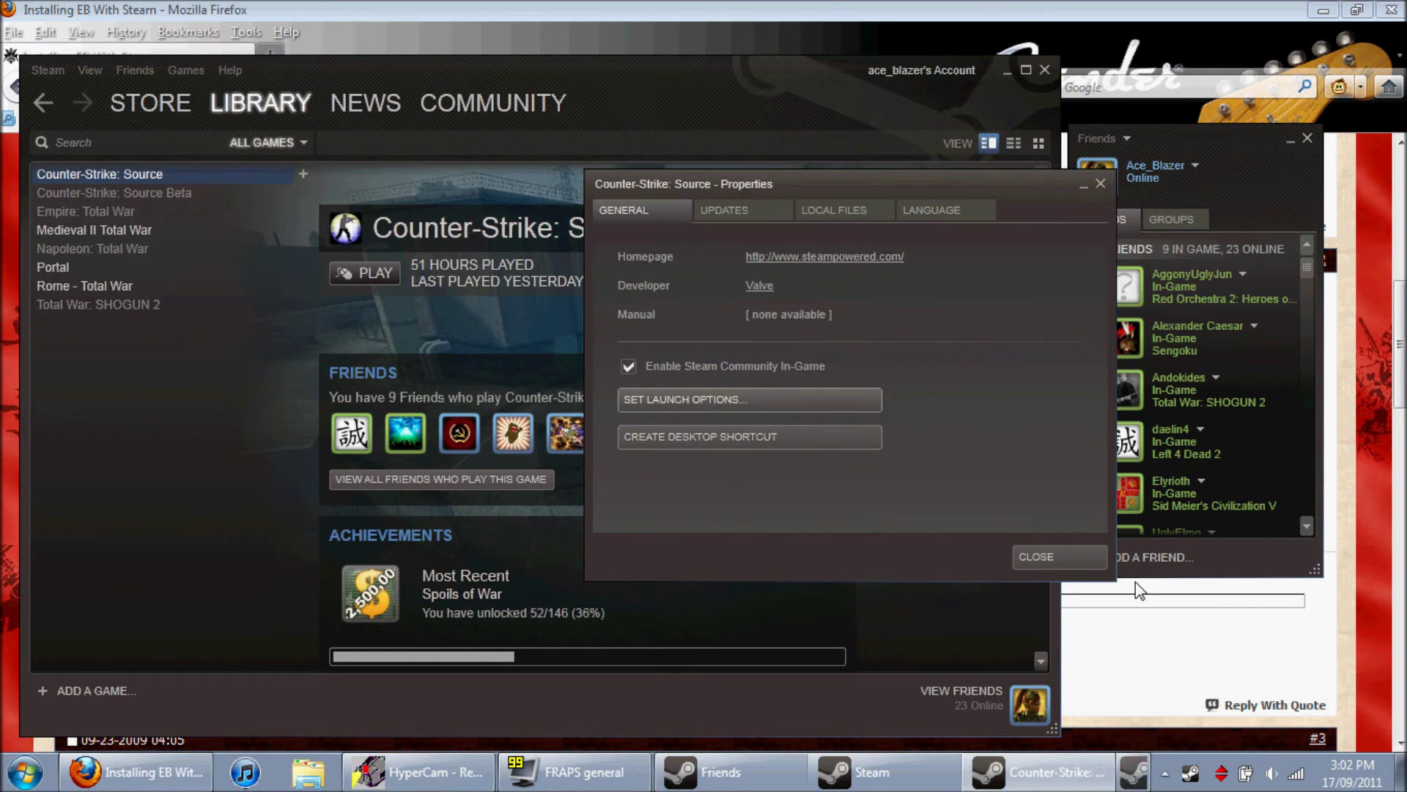
{"action": "left_click", "coordinate": [1067, 551]}
Step: Close Firefox and the Steam update news window
{"action": "left_click", "coordinate": [789, 26]}
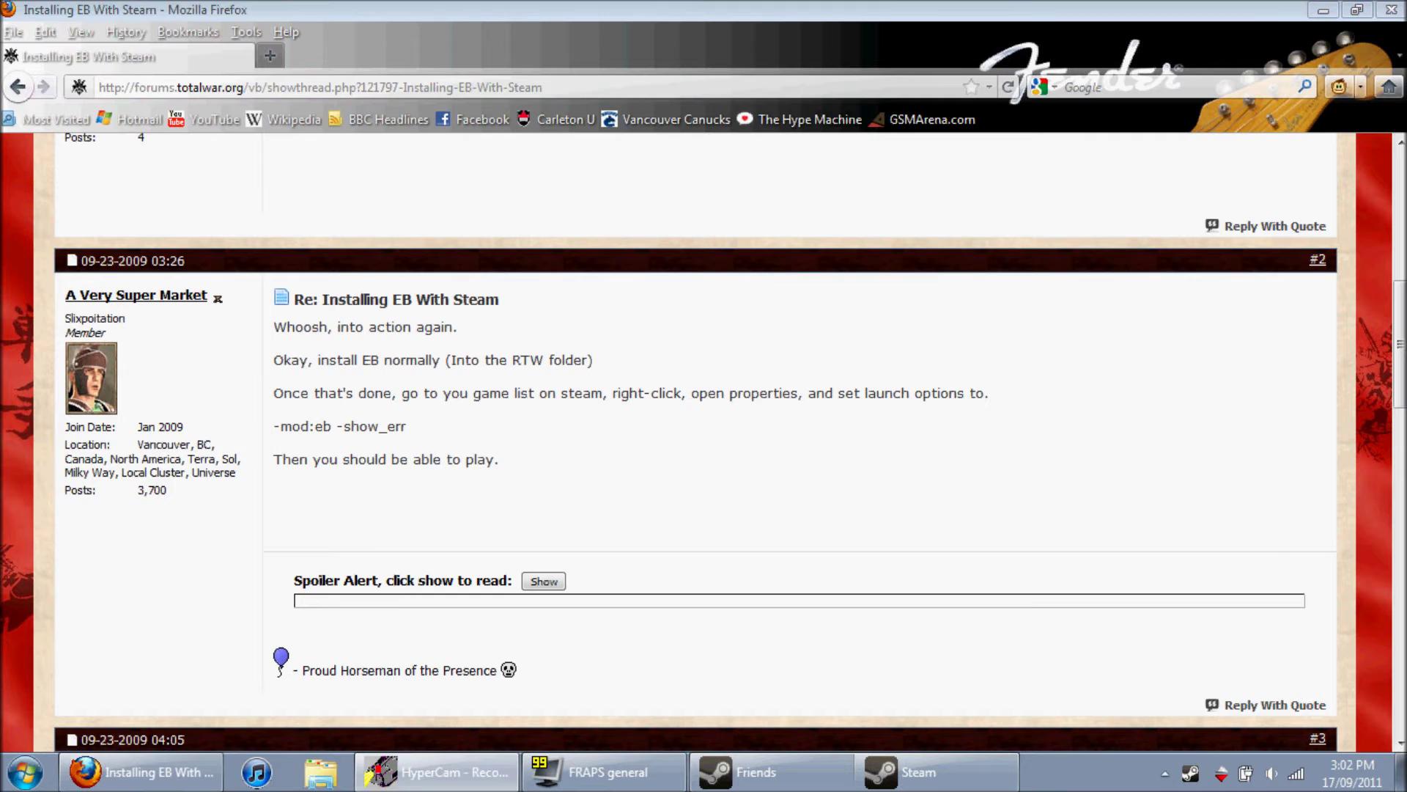
{"action": "left_click", "coordinate": [1400, 770]}
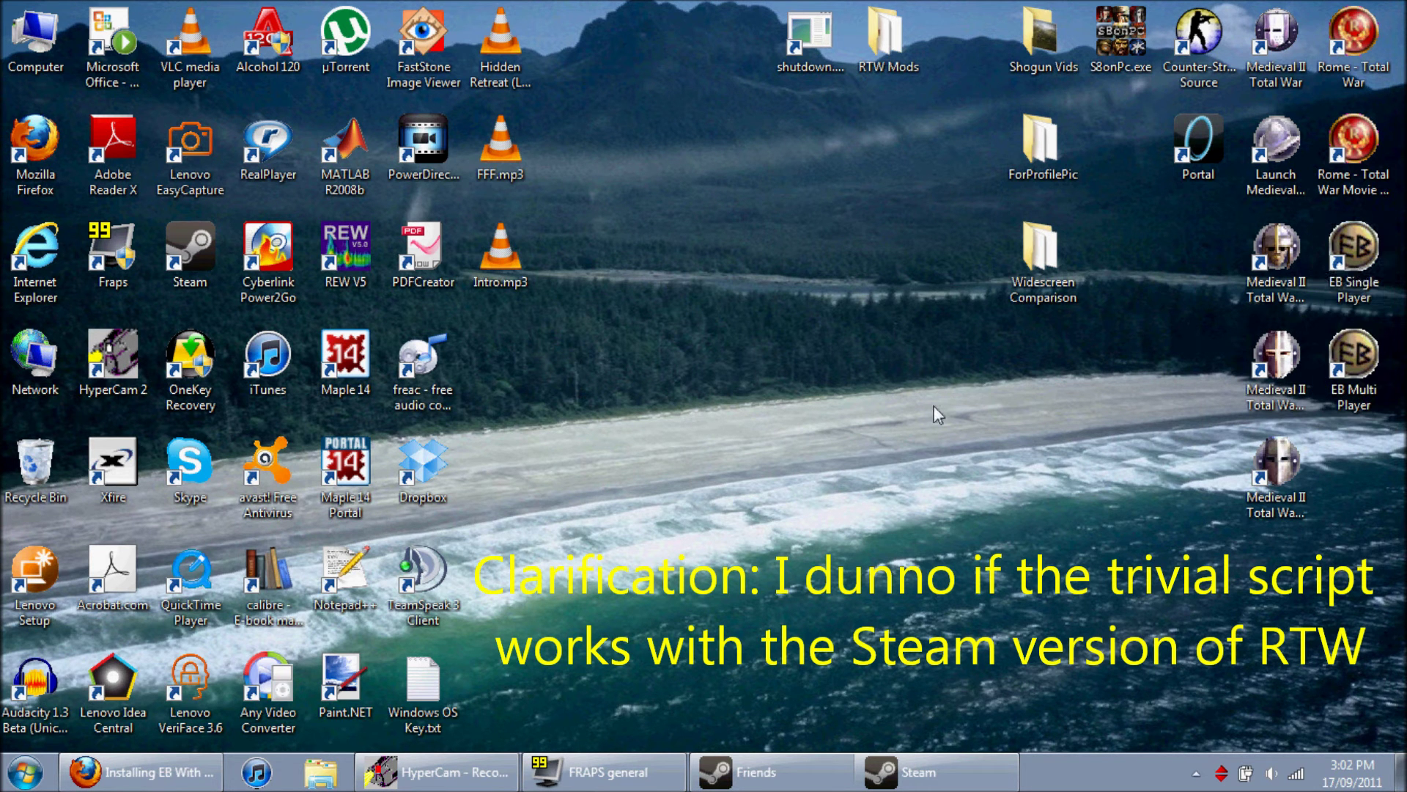
{"action": "left_click", "coordinate": [942, 772]}
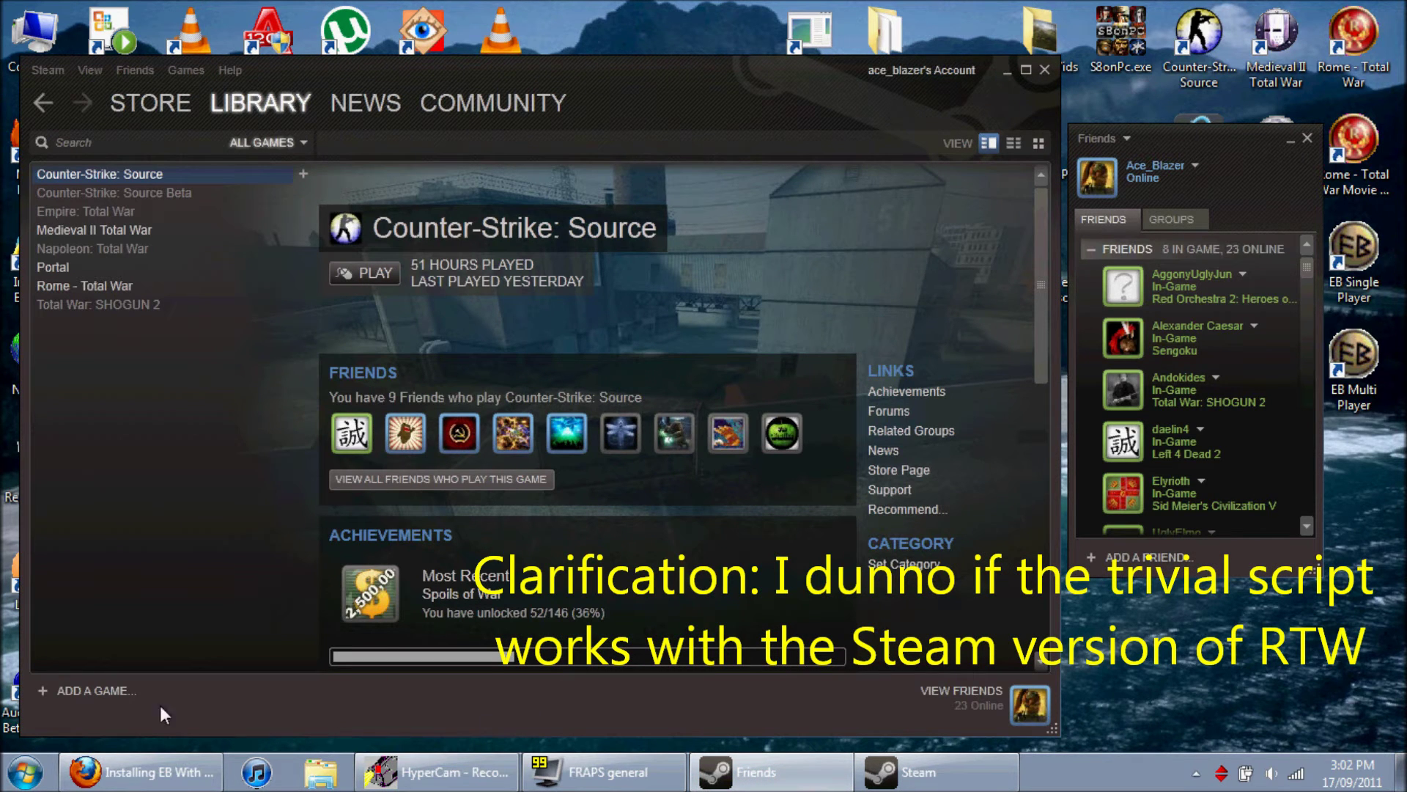
{"action": "left_click", "coordinate": [147, 772]}
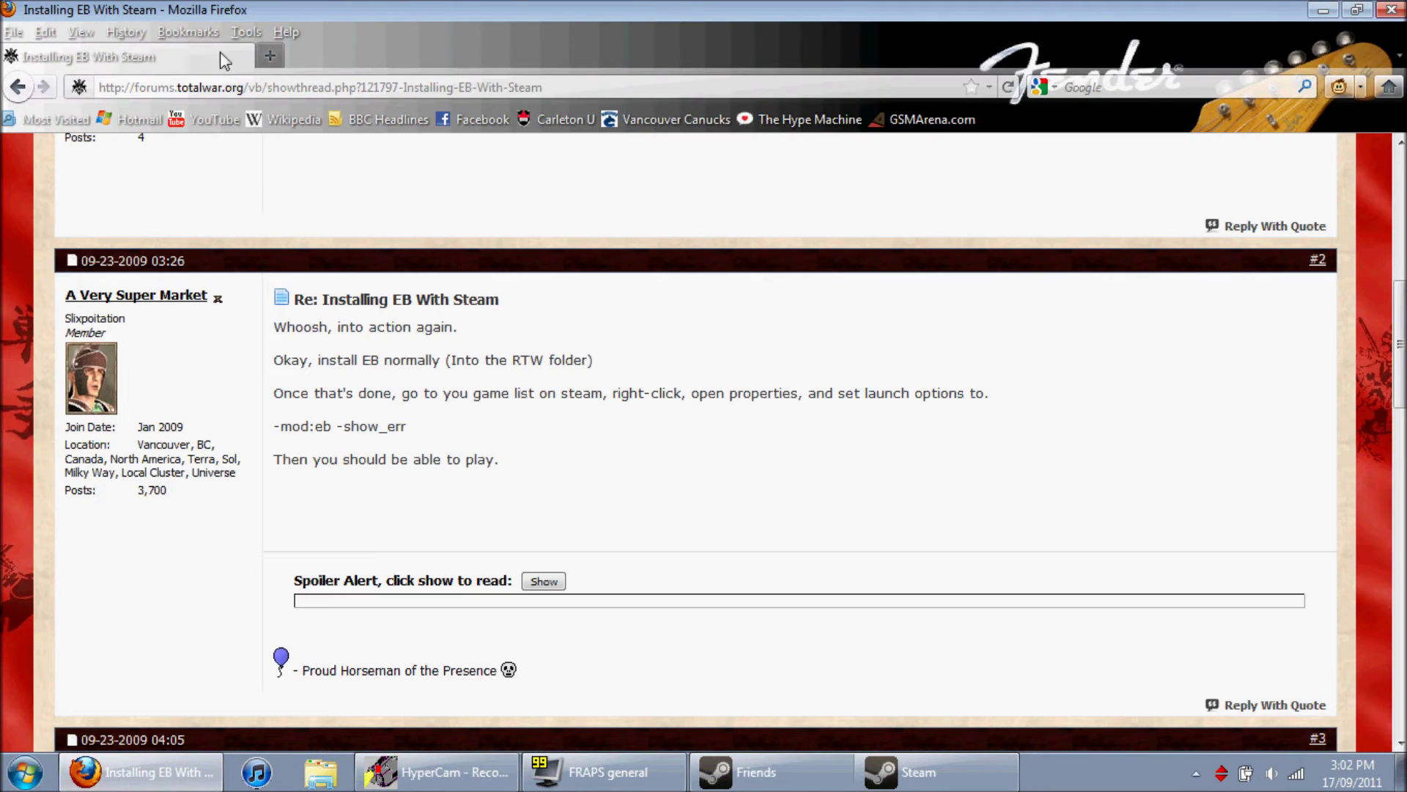
{"action": "left_click", "coordinate": [1391, 11]}
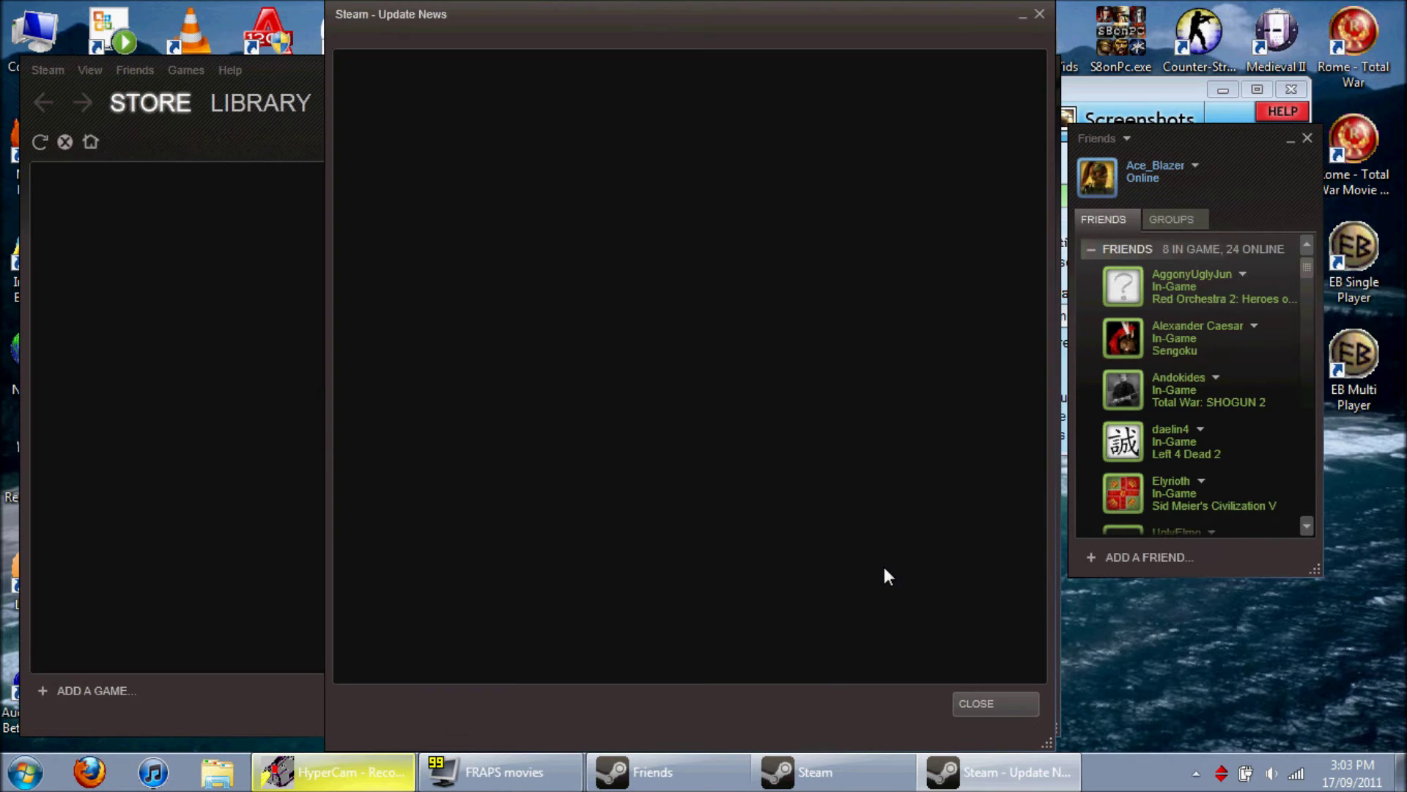
{"action": "left_click", "coordinate": [982, 698]}
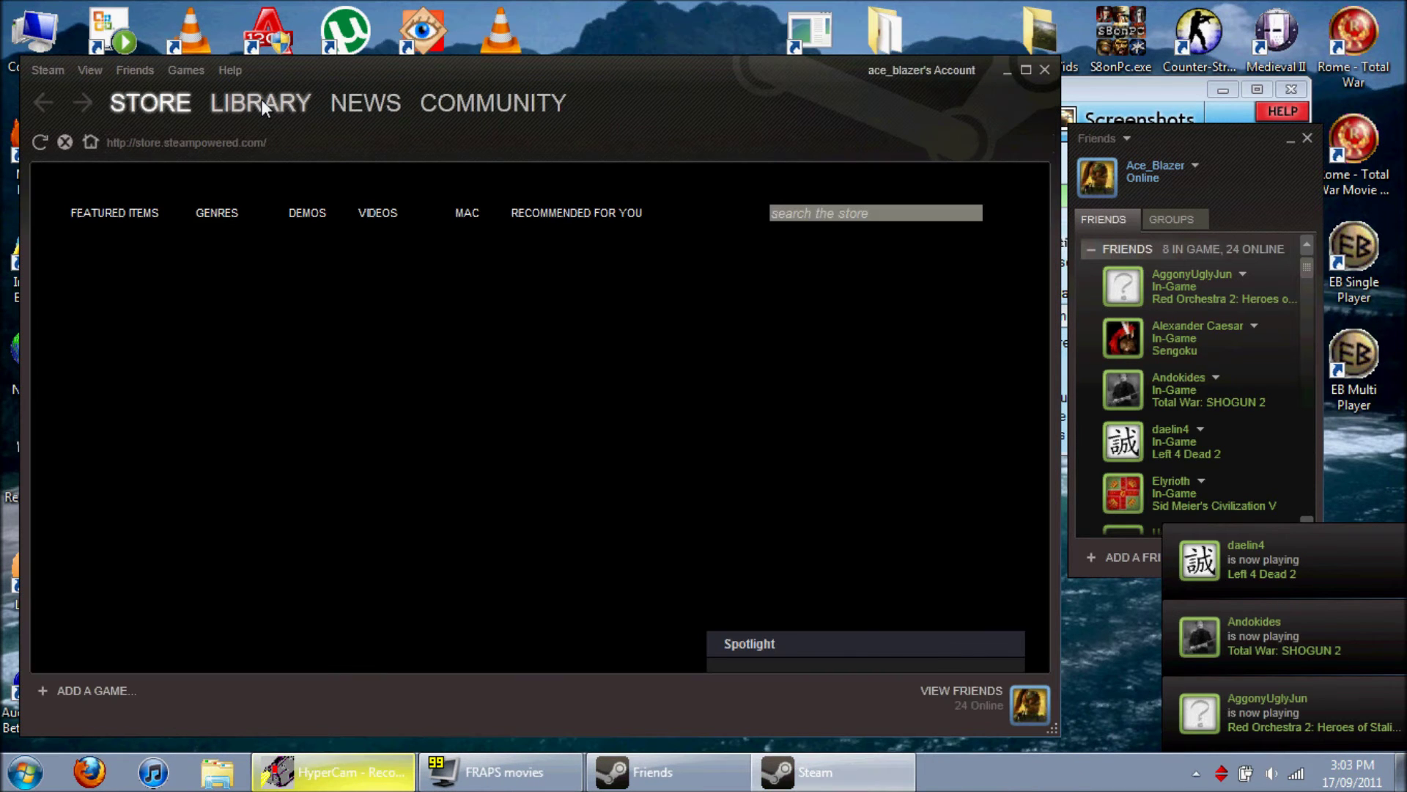
{"action": "left_click", "coordinate": [261, 102]}
Step: Add the EB Single Player shortcut from Rome - Total War as a non-Steam game
{"action": "left_click", "coordinate": [112, 691]}
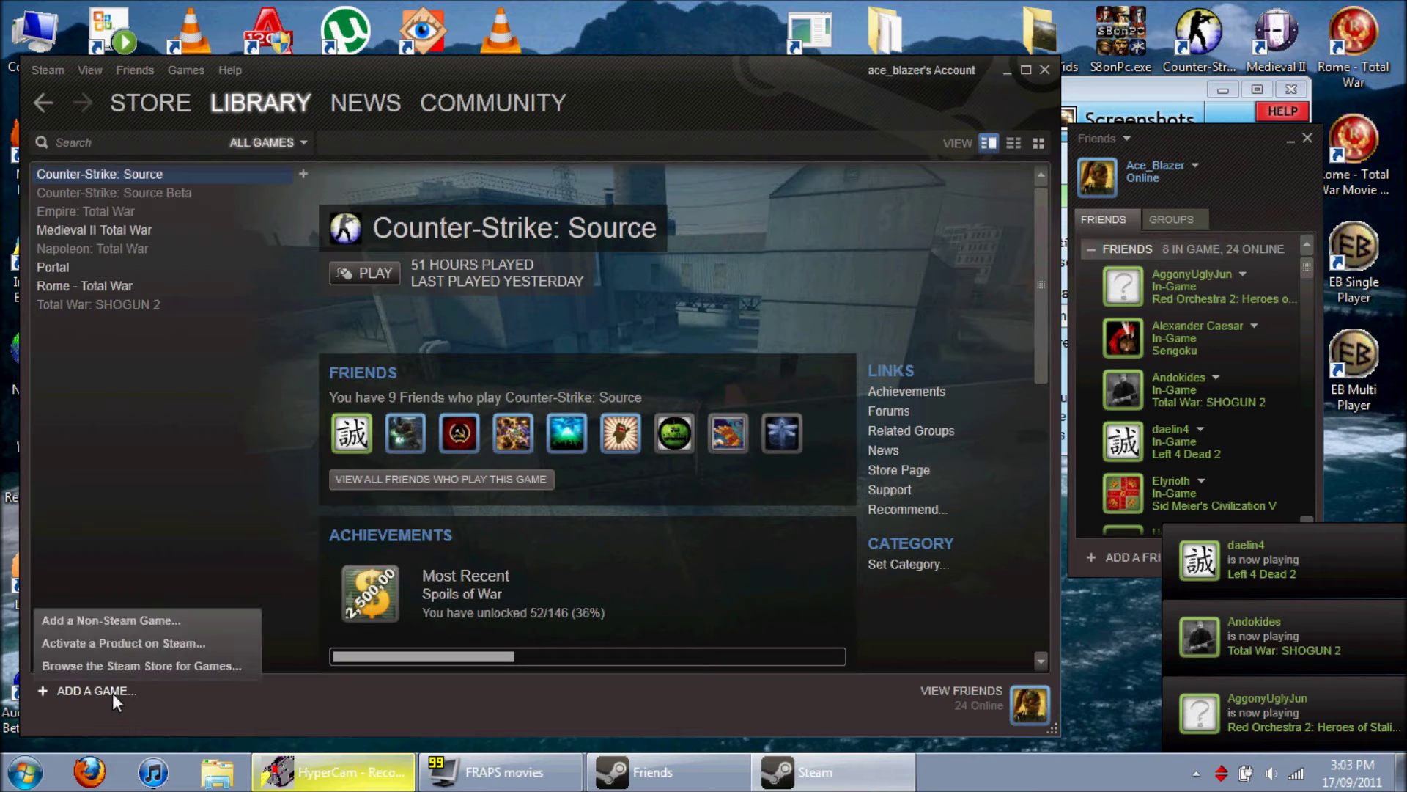
{"action": "left_click", "coordinate": [129, 618]}
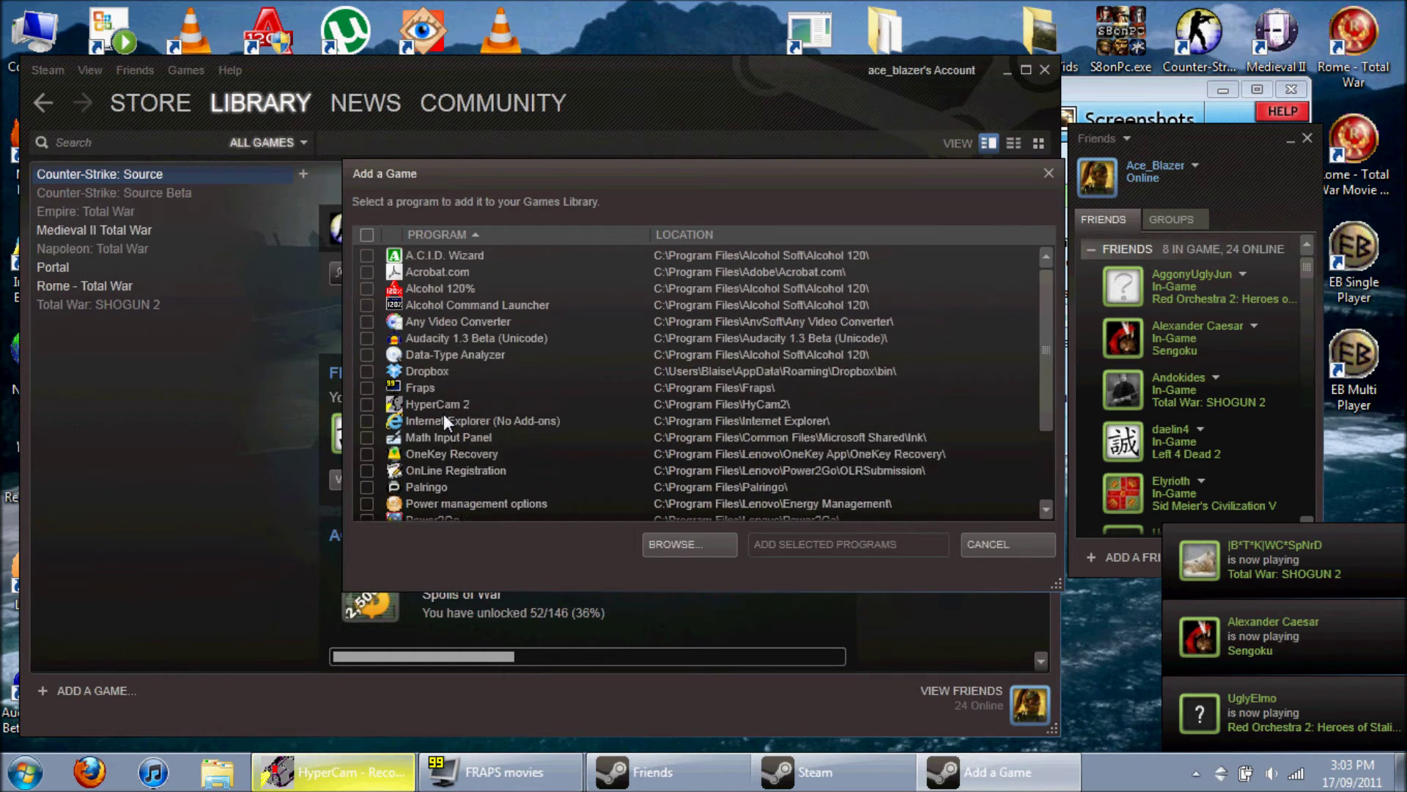
{"action": "scroll", "coordinate": [445, 366], "scroll_direction": "down", "scroll_amount": 5}
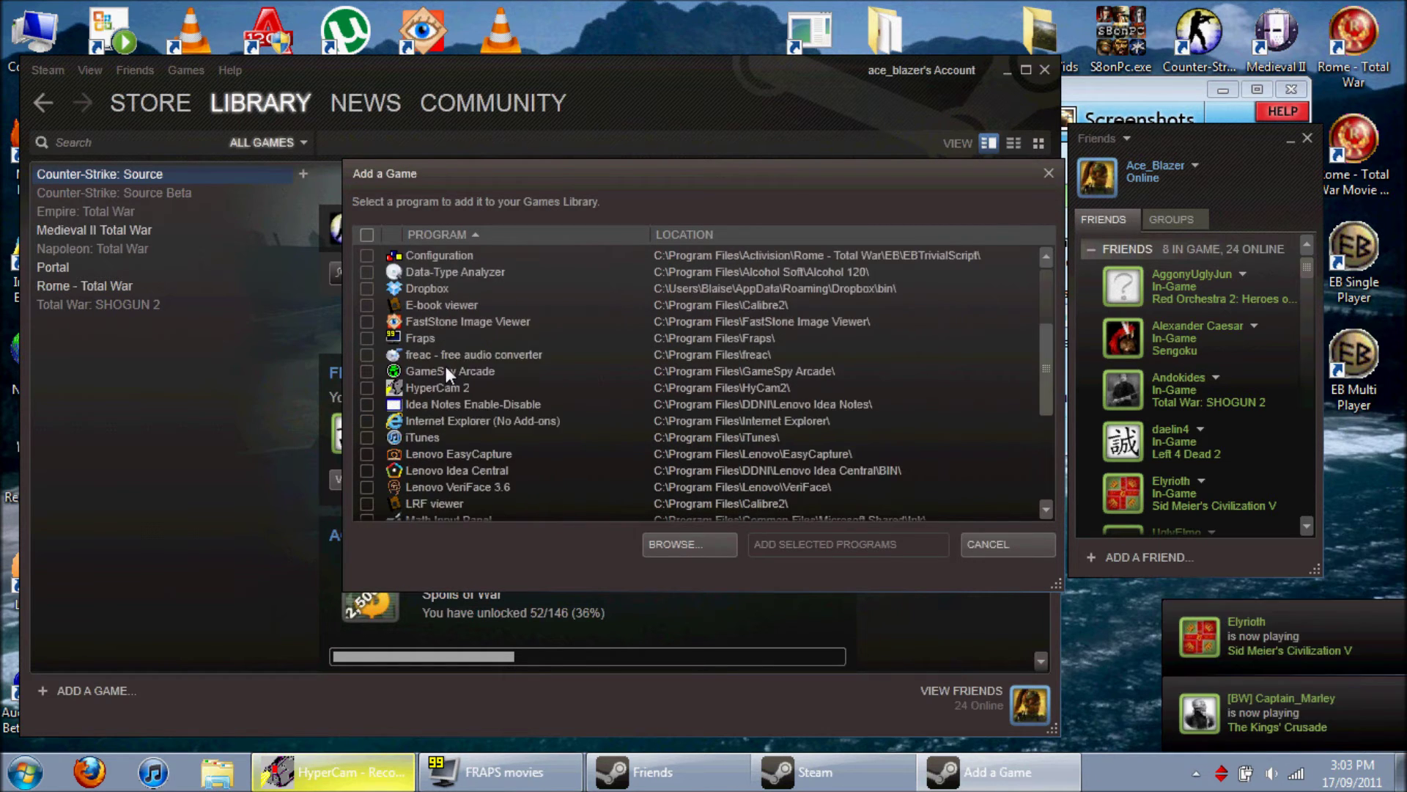
{"action": "left_click", "coordinate": [717, 542]}
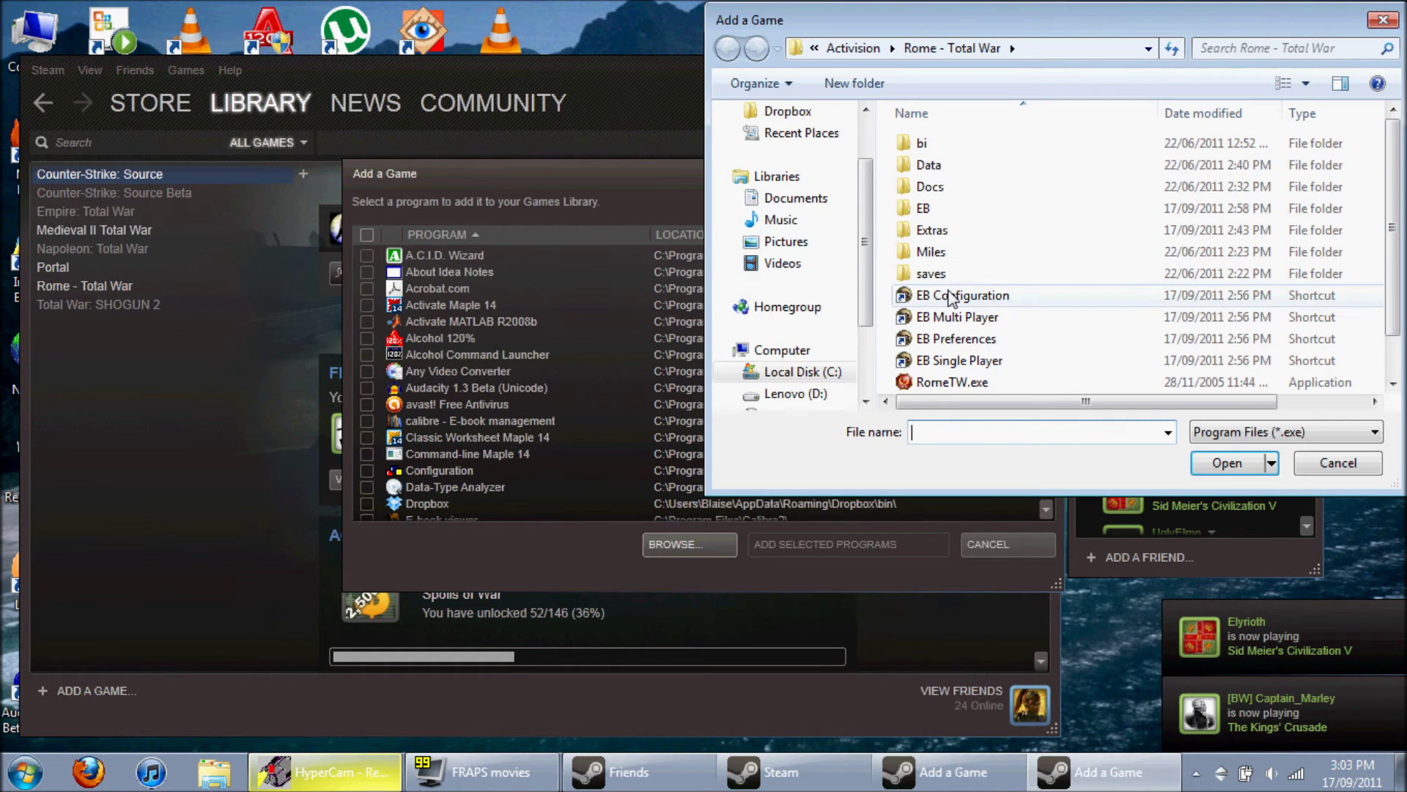
{"action": "left_click_drag", "start_coordinate": [952, 14], "coordinate": [902, 31]}
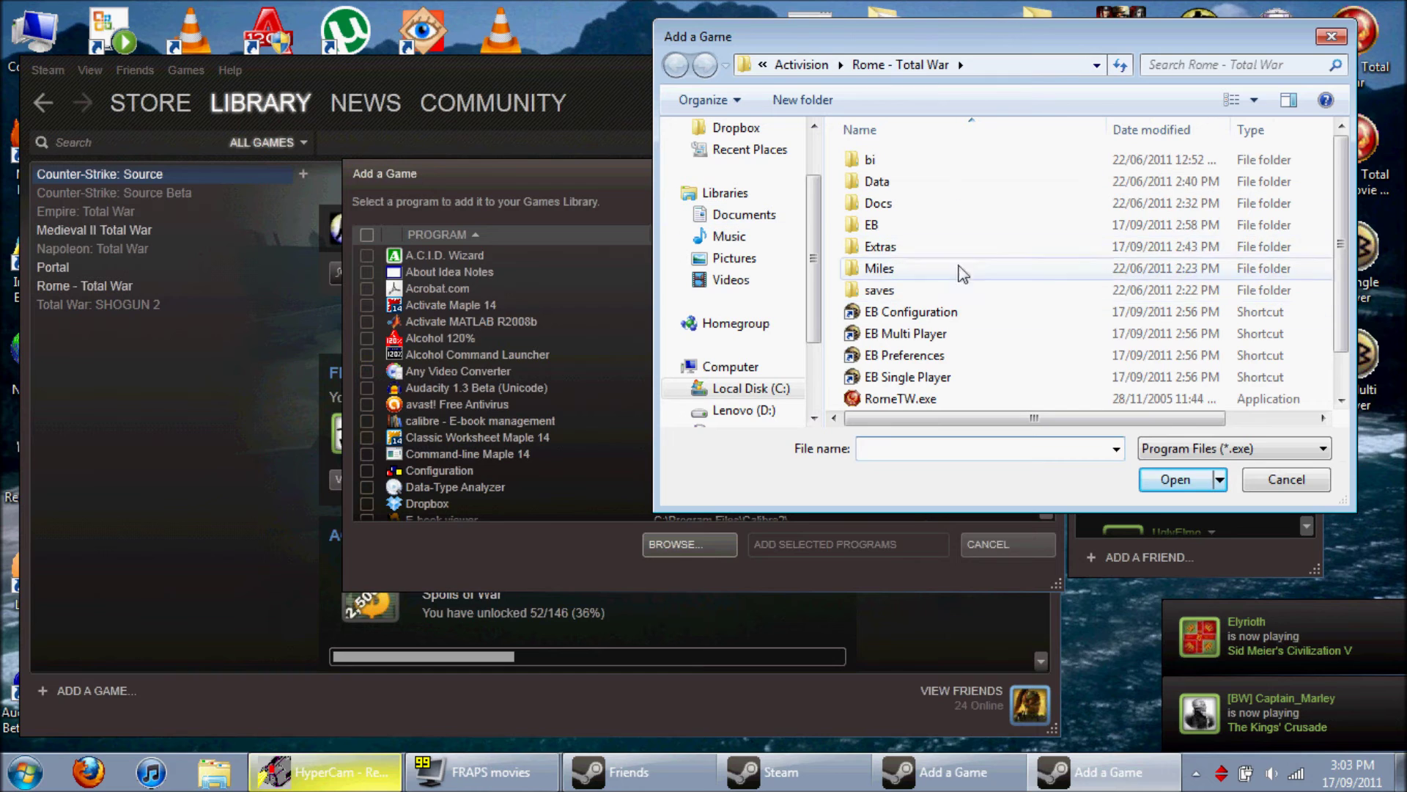
{"action": "scroll", "coordinate": [961, 333], "scroll_direction": "down", "scroll_amount": 1}
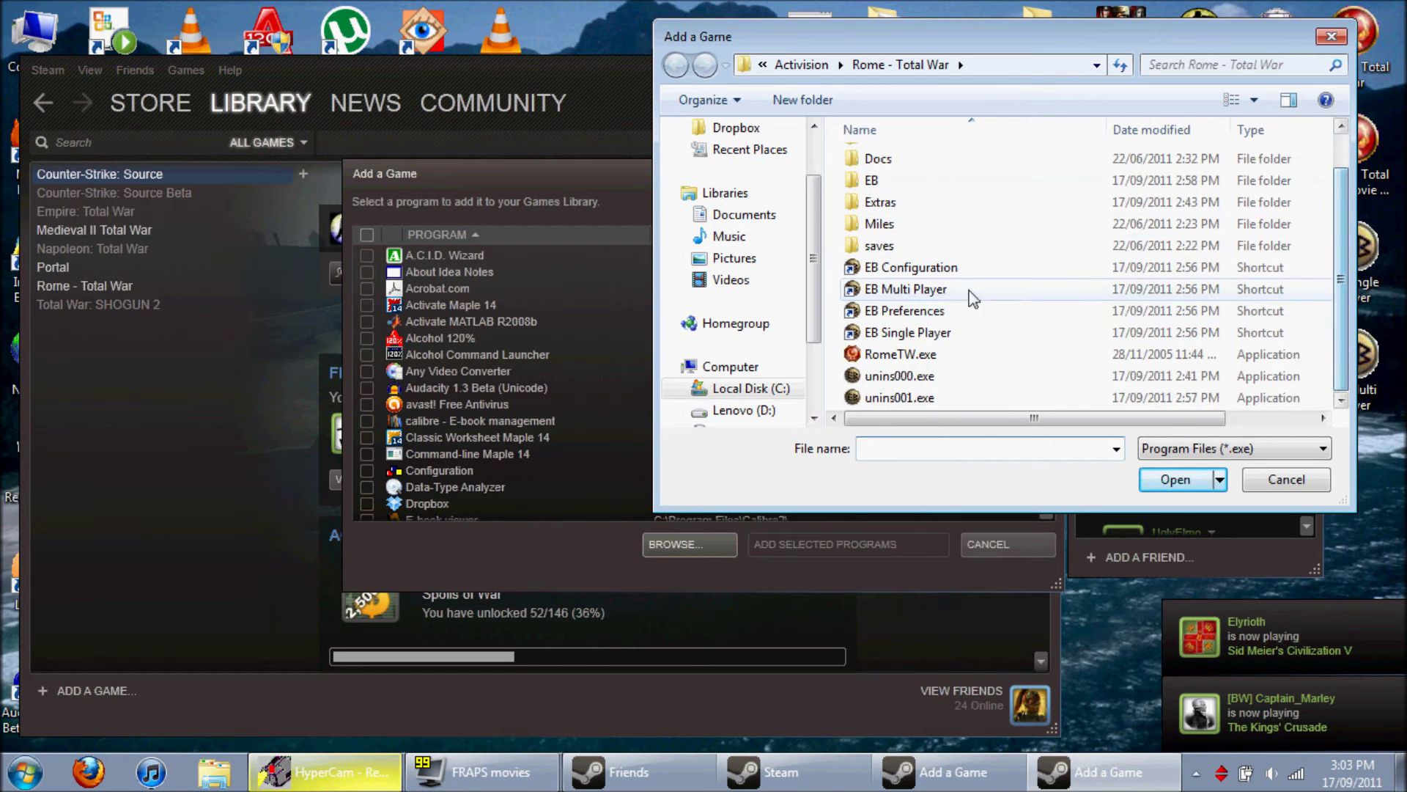
{"action": "left_click", "coordinate": [907, 332]}
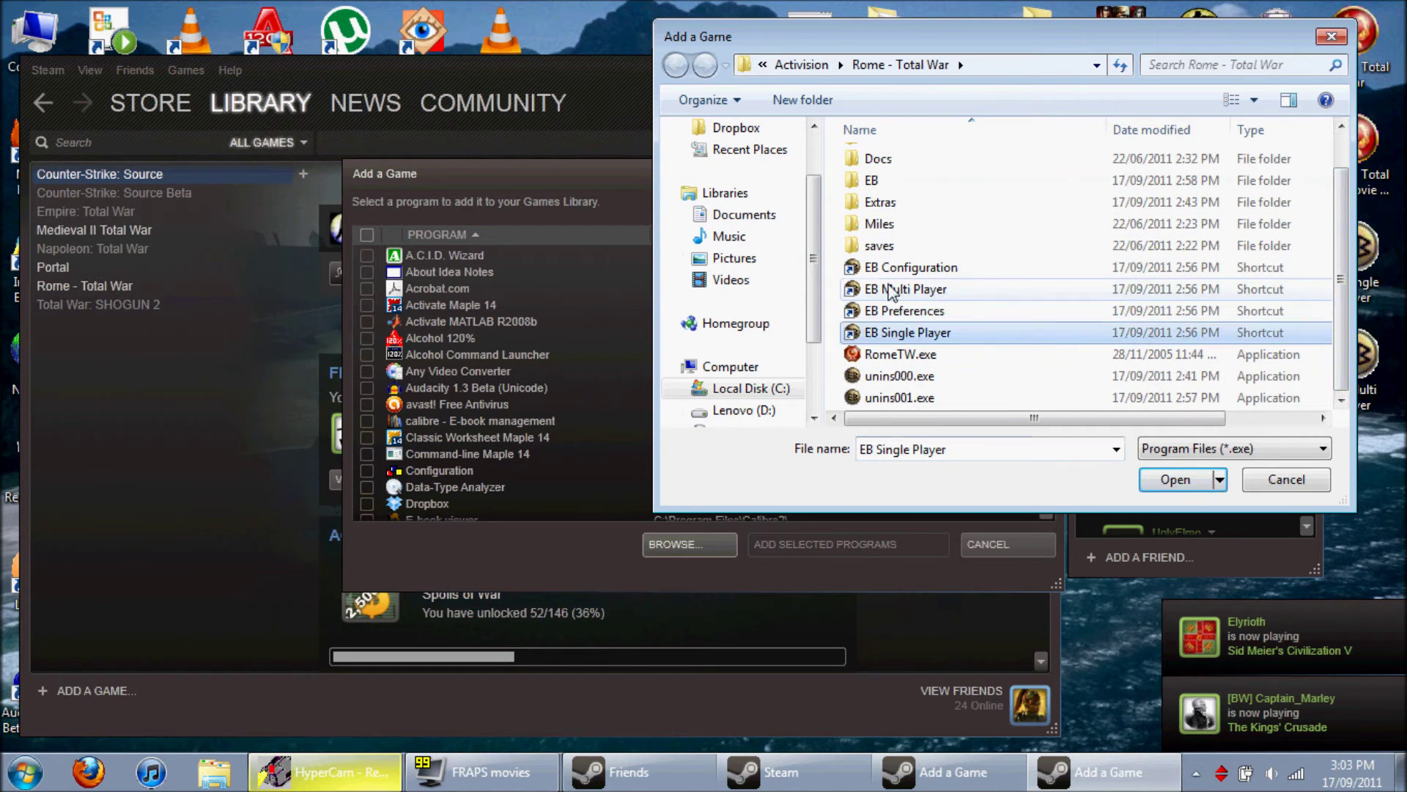
{"action": "left_click", "coordinate": [886, 289]}
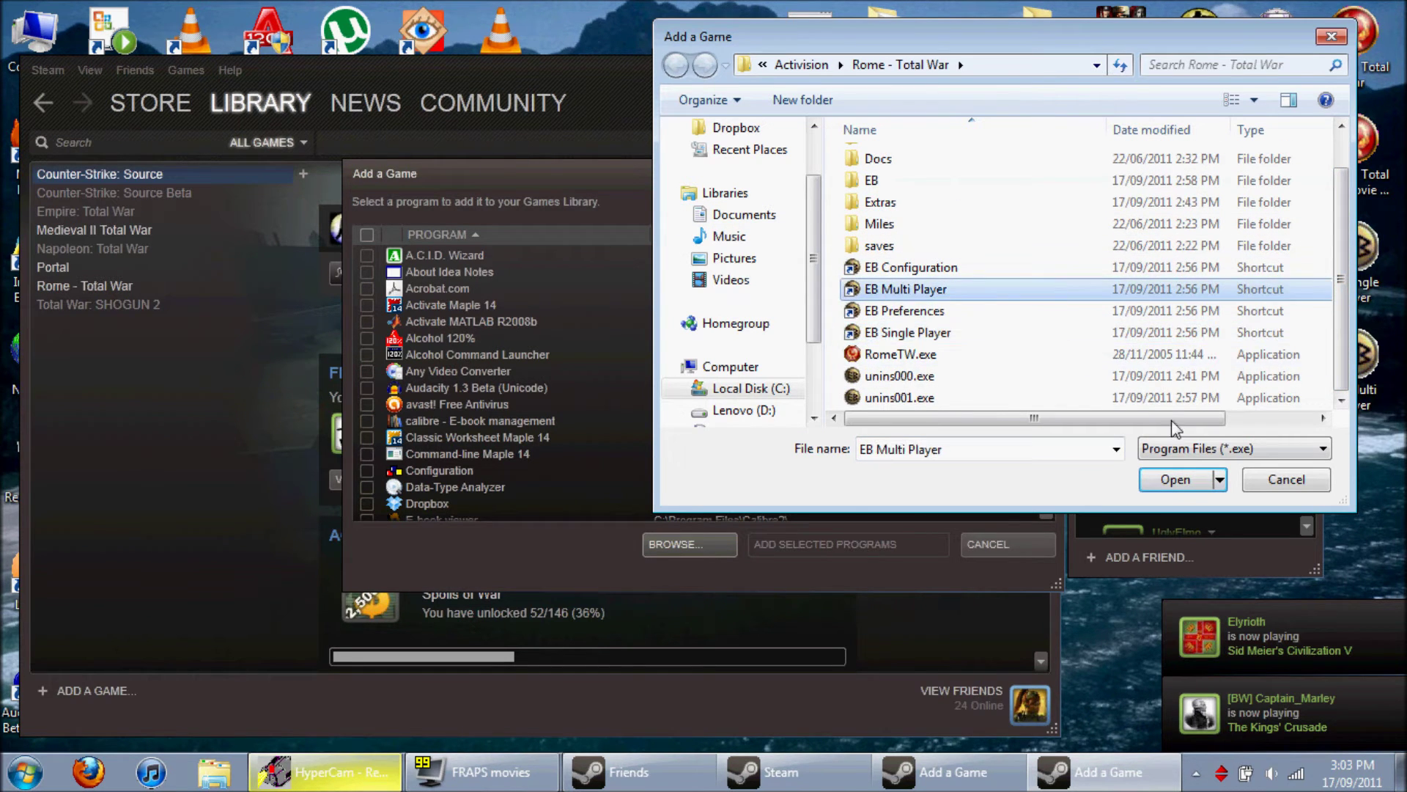
{"action": "left_click", "coordinate": [927, 337]}
{"action": "double_click", "coordinate": [928, 337]}
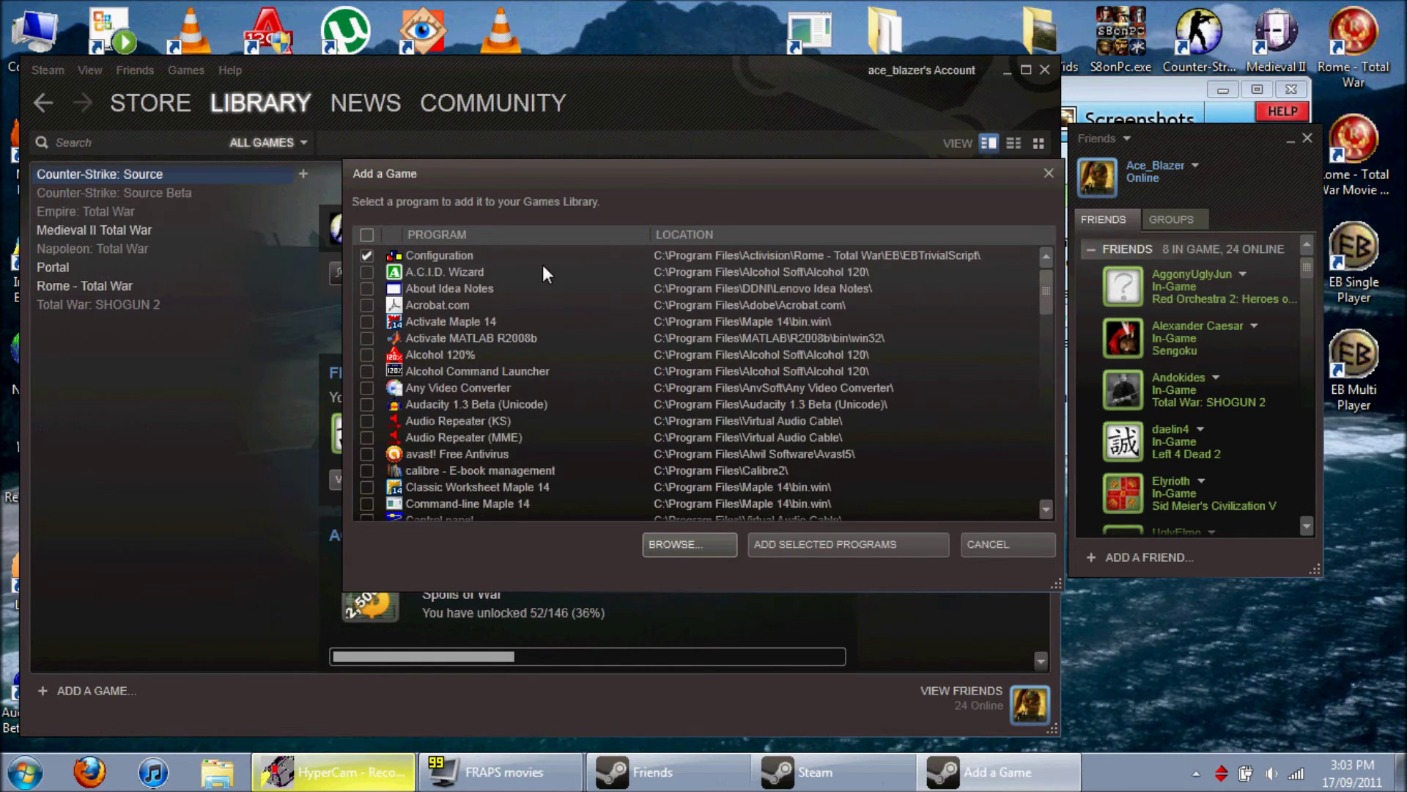
{"action": "left_click", "coordinate": [923, 549]}
Step: In the Steam Configuration shortcut's properties, fix the name and use the EB icon from unins000.exe
{"action": "left_click", "coordinate": [86, 173]}
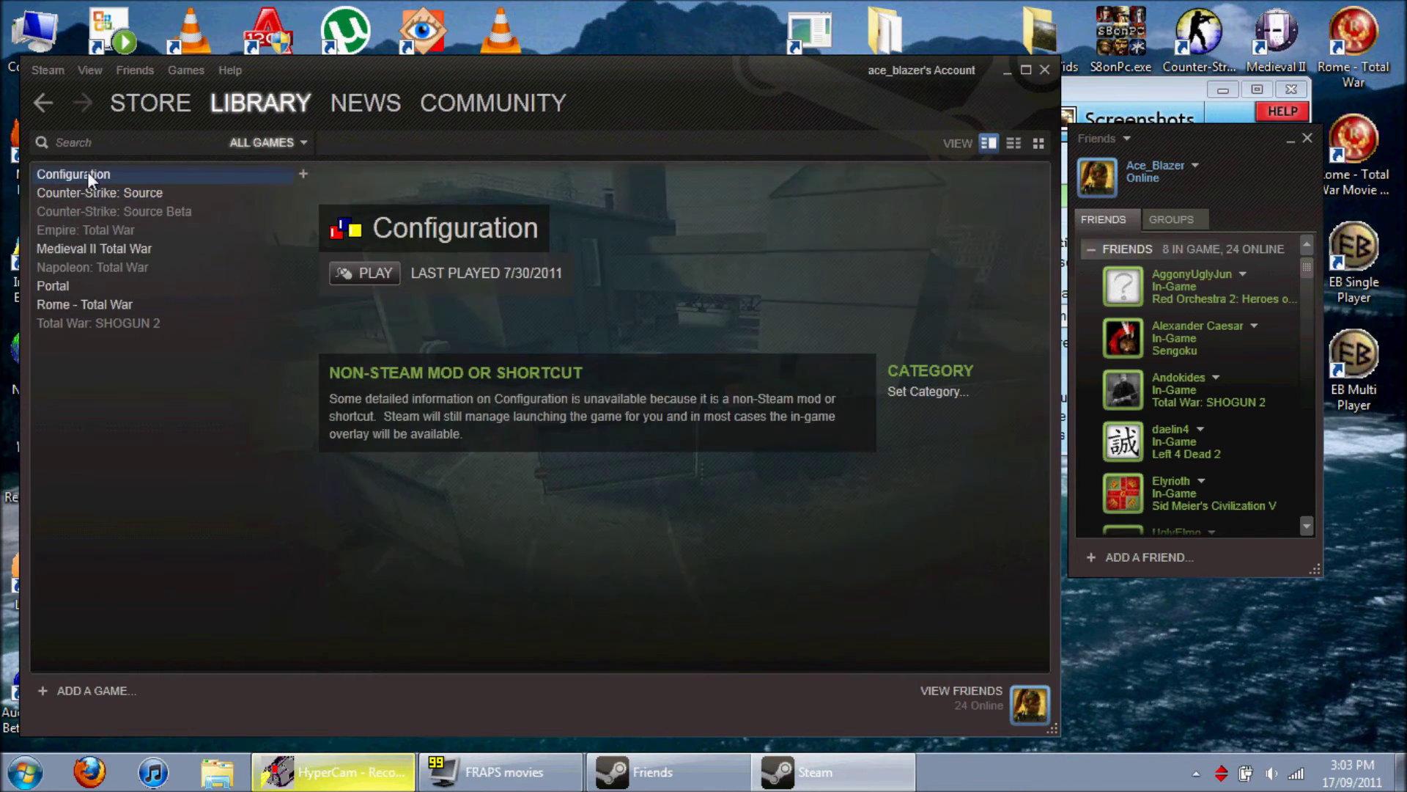
{"action": "right_click", "coordinate": [86, 173]}
{"action": "left_click", "coordinate": [142, 250]}
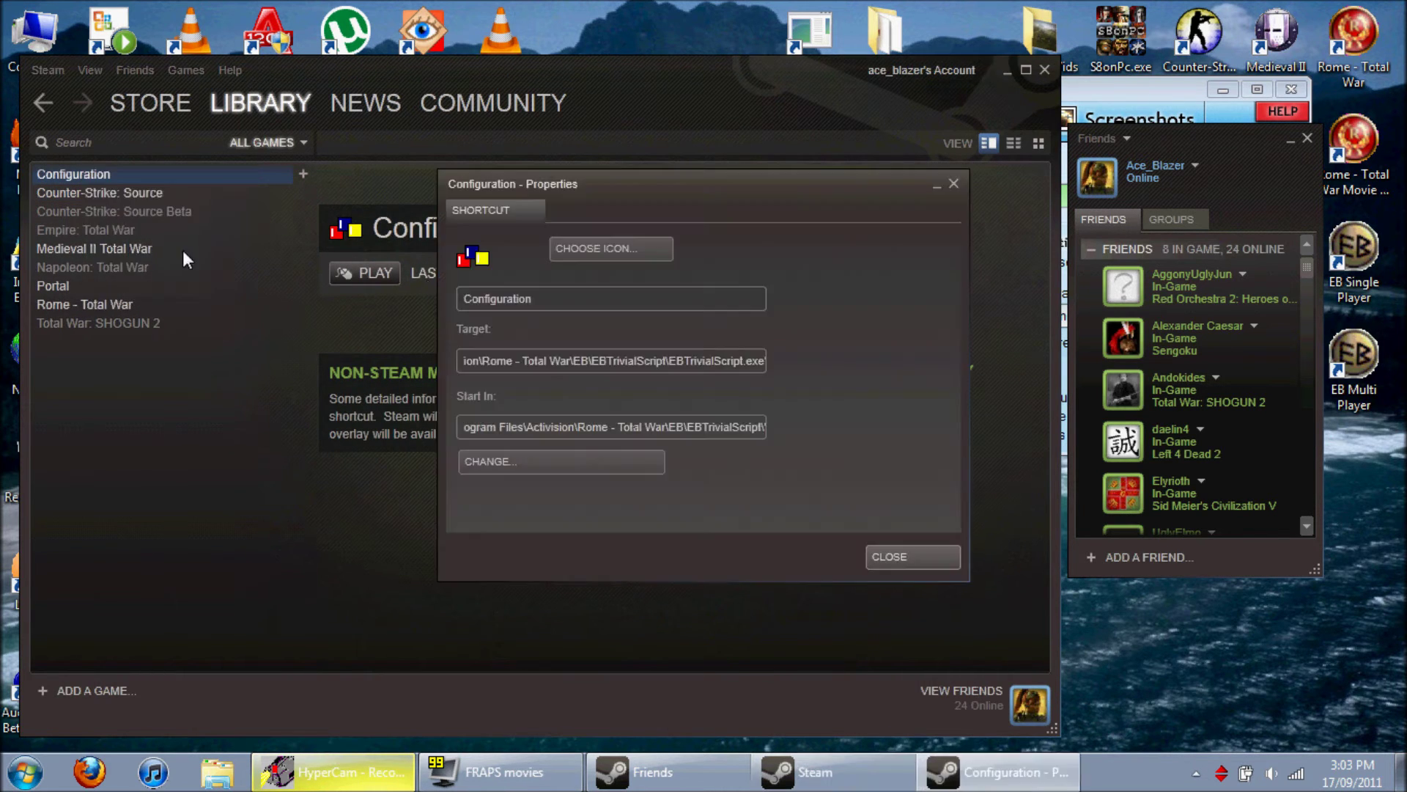
{"action": "left_click", "coordinate": [573, 299]}
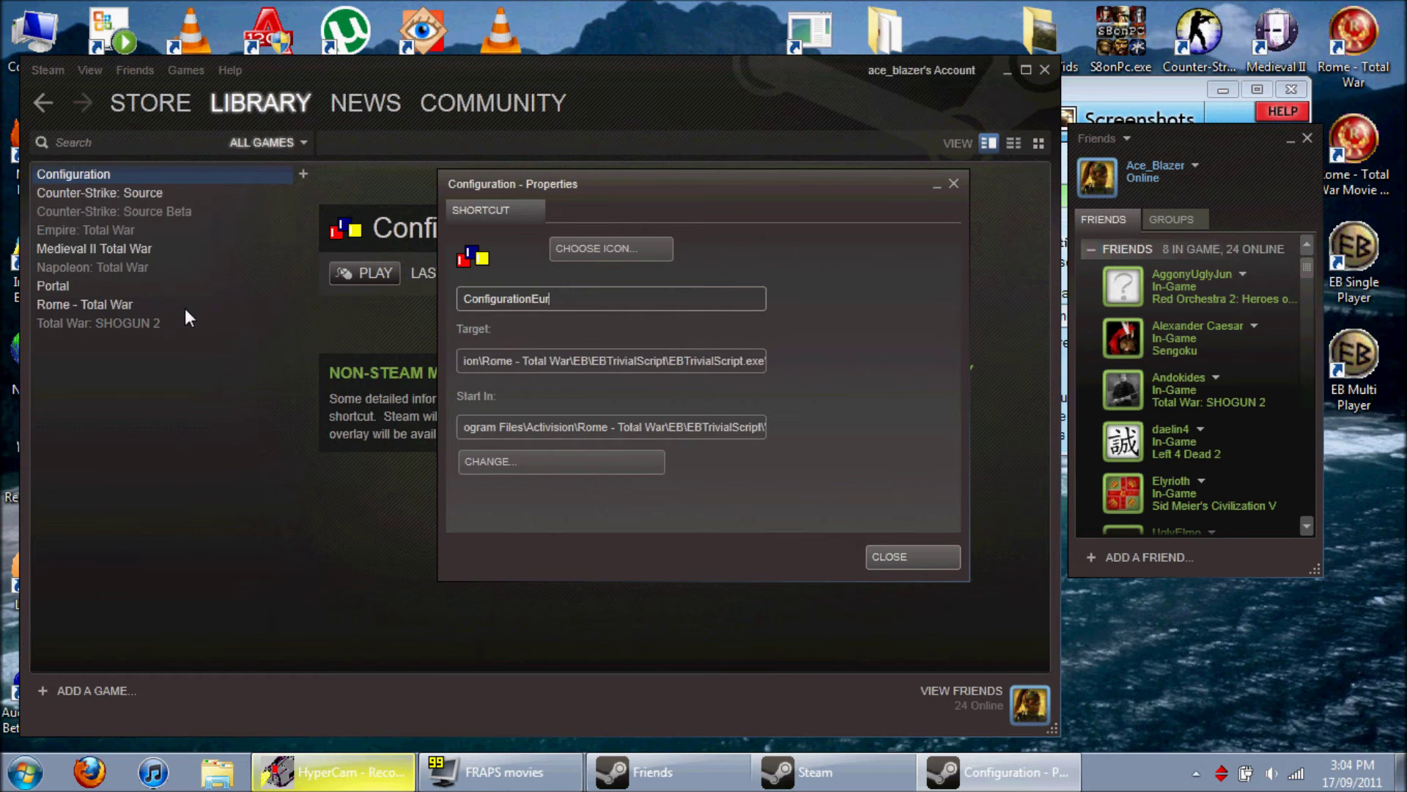
{"action": "key", "text": "BackSpace"}
{"action": "key", "text": "BackSpace"}
{"action": "key", "text": "BackSpace"}
{"action": "key", "text": "BackSpace"}
{"action": "key", "text": "BackSpace"}
{"action": "key", "text": "BackSpace"}
{"action": "key", "text": "BackSpace"}
{"action": "key", "text": "BackSpace"}
{"action": "key", "text": "BackSpace"}
{"action": "key", "text": "BackSpace"}
{"action": "key", "text": "BackSpace"}
{"action": "key", "text": "BackSpace"}
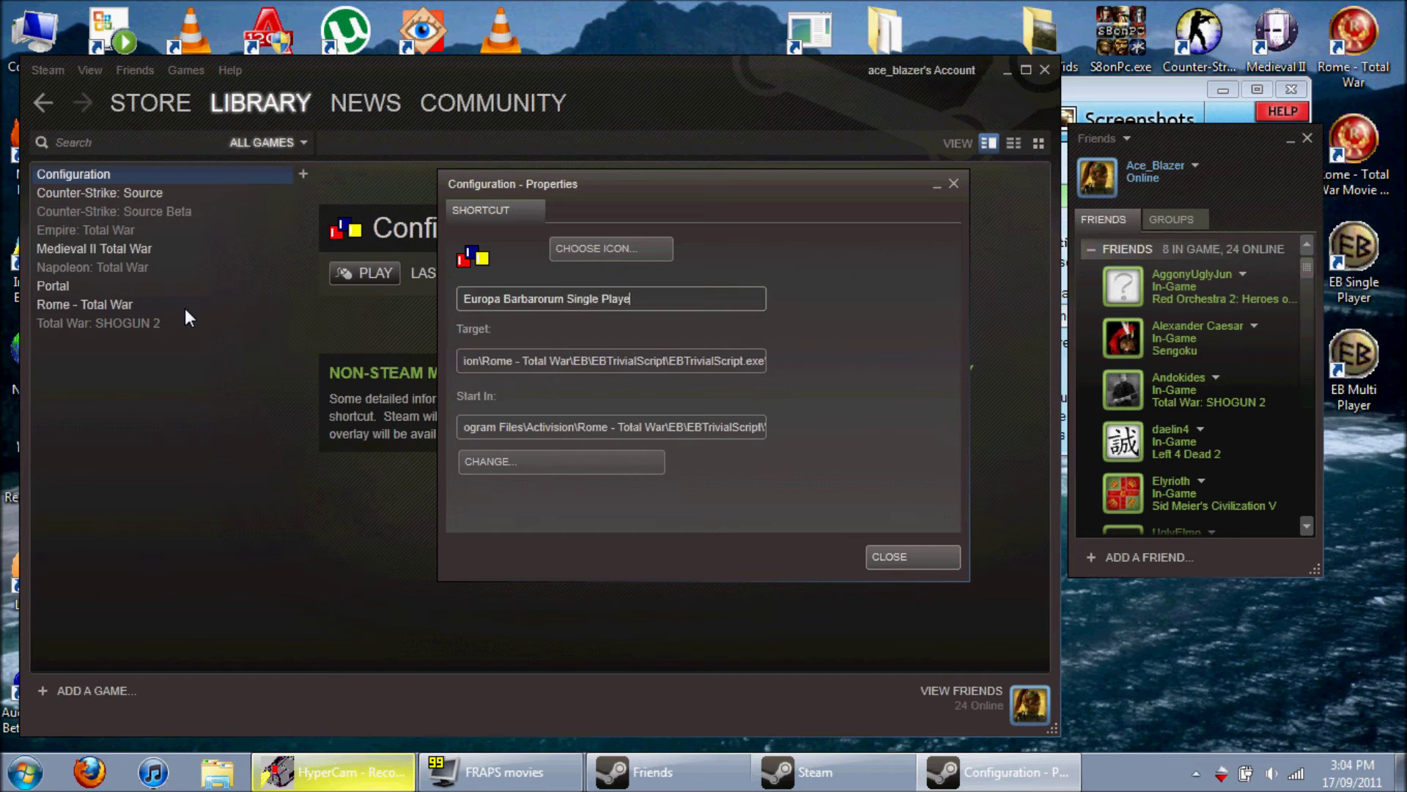
{"action": "left_click", "coordinate": [645, 247]}
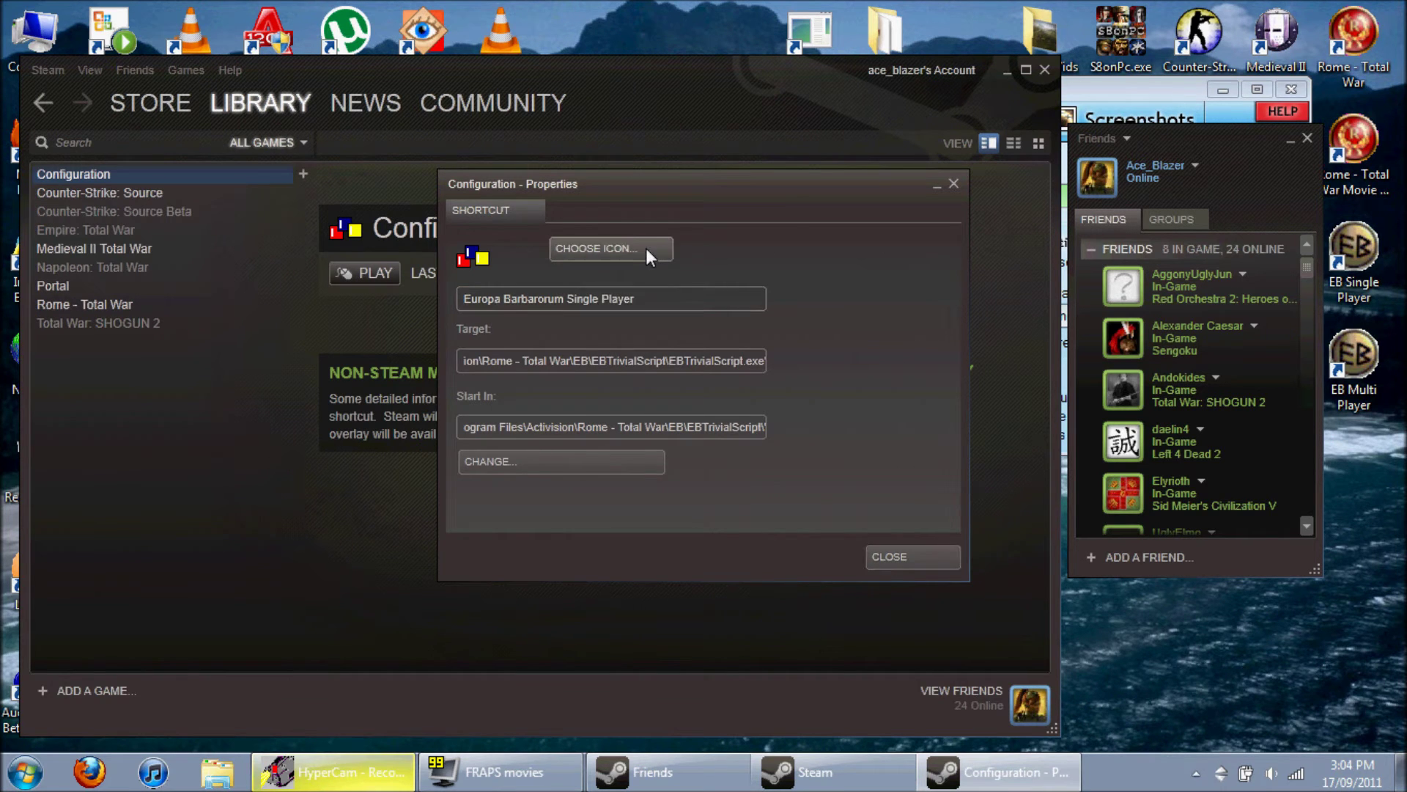
{"action": "double_click", "coordinate": [482, 336]}
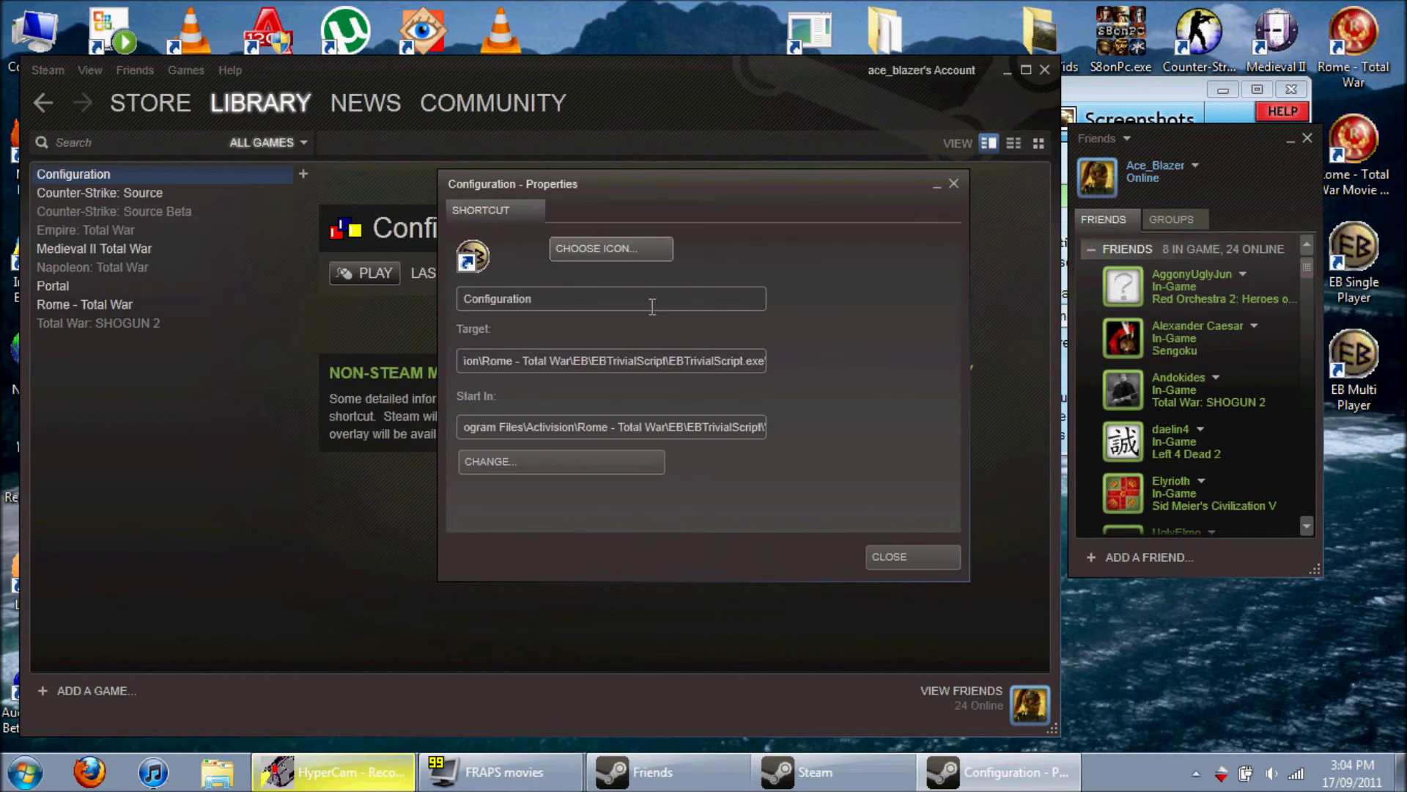
Step: Paste the desktop EB Single Player shortcut's full Target, with launch arguments, into the Steam shortcut
{"action": "left_click_drag", "start_coordinate": [695, 359], "coordinate": [927, 366]}
{"action": "left_click_drag", "start_coordinate": [663, 428], "coordinate": [850, 429]}
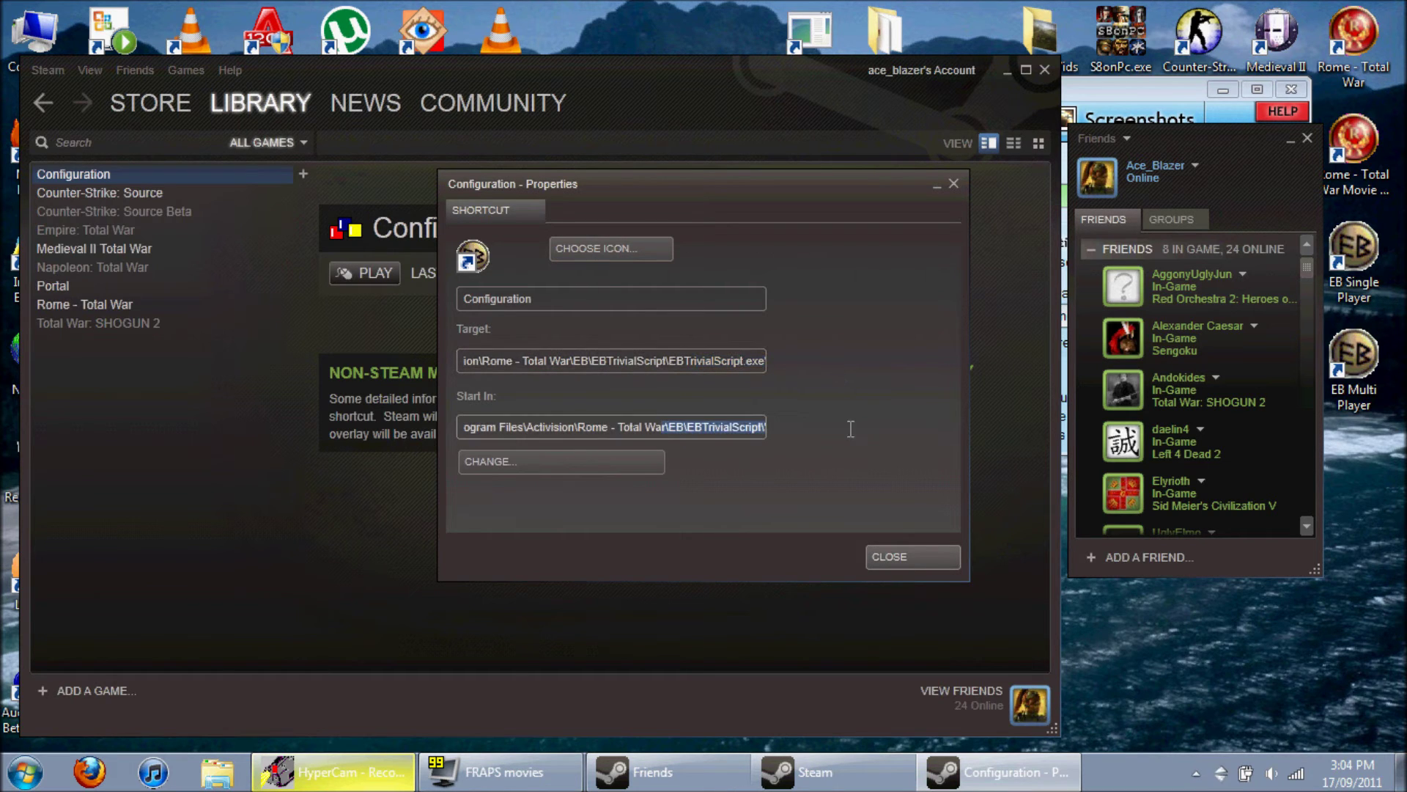
{"action": "right_click", "coordinate": [1354, 253]}
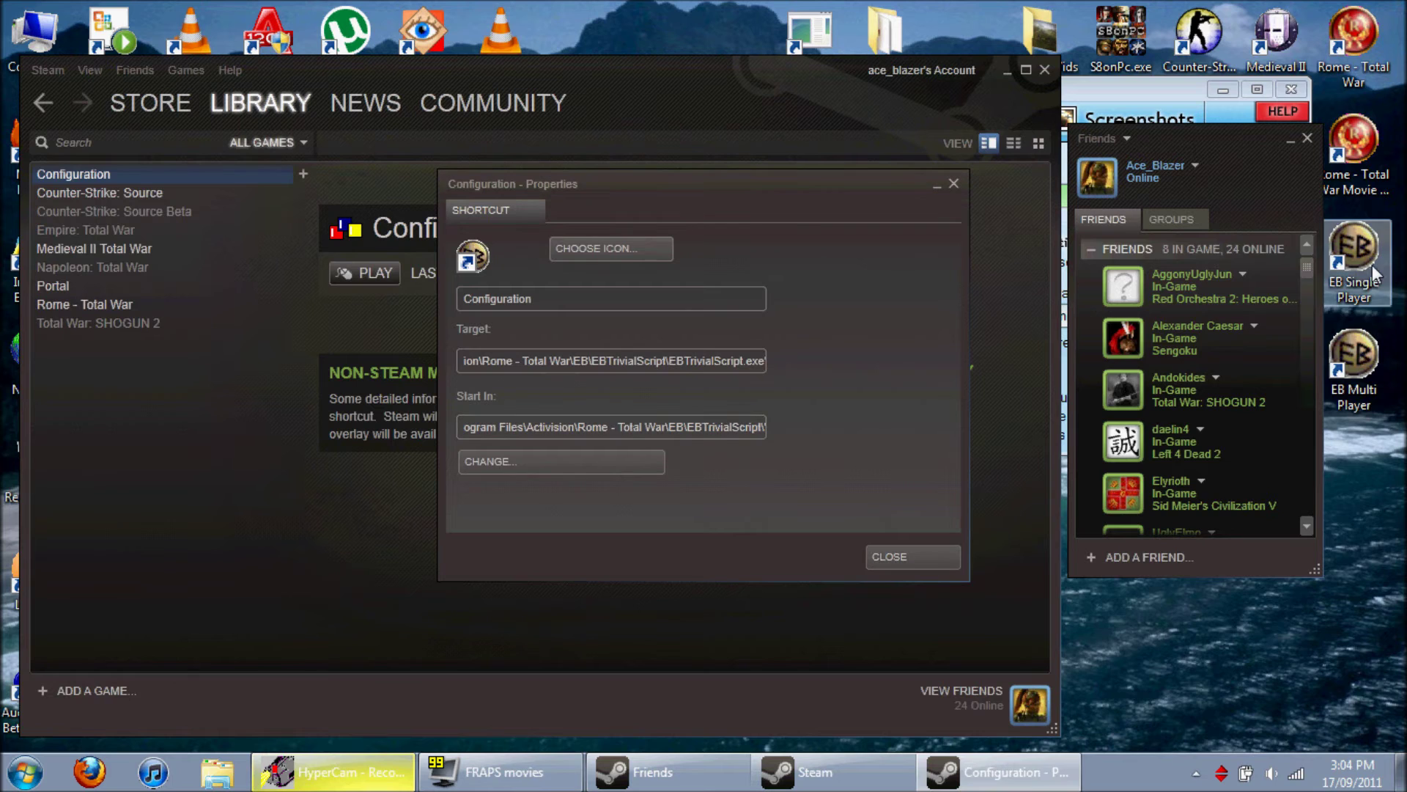
{"action": "left_click", "coordinate": [1197, 729]}
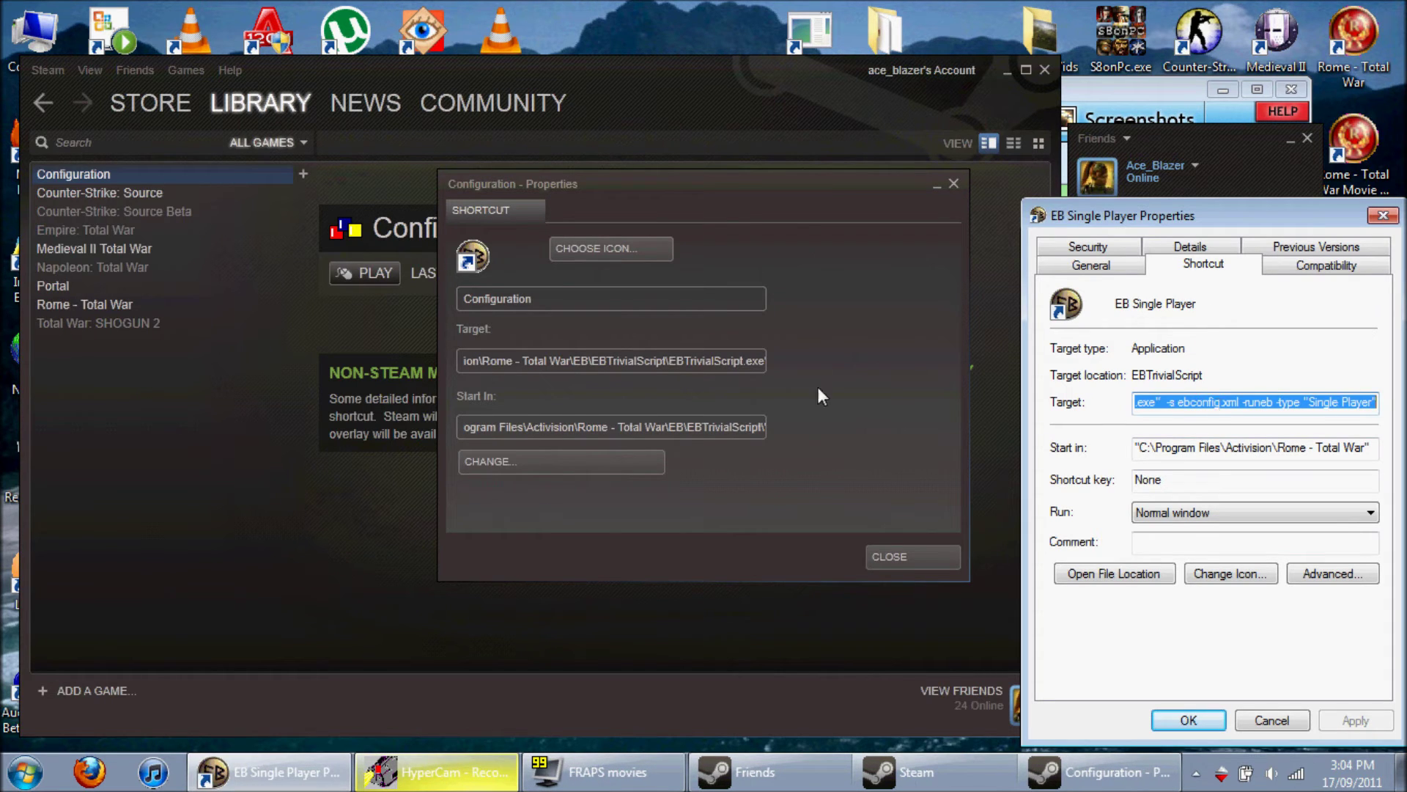
{"action": "left_click", "coordinate": [635, 369]}
{"action": "key", "text": "ctrl+a"}
{"action": "type", "text": "\"C:\\Program Files\\Activision\\Rome - Total War\\EB\\EBTrivialScript\\EBTrivialScript.exe\"  -s ebconfig.xml -runeb -type \"Single Player\""}
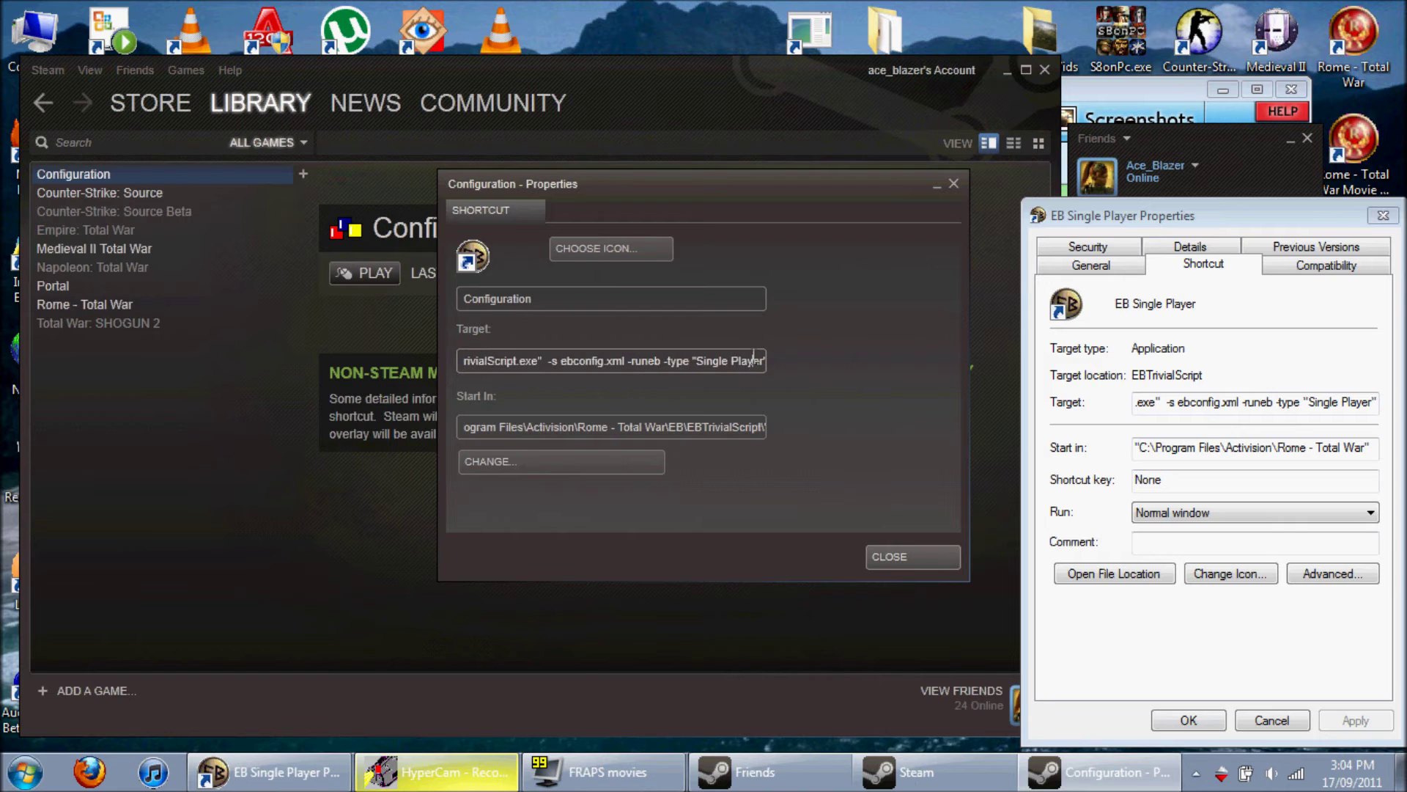
Step: Set the Steam shortcut's Start In to the copied Rome - Total War folder path and close
{"action": "double_click", "coordinate": [1237, 448]}
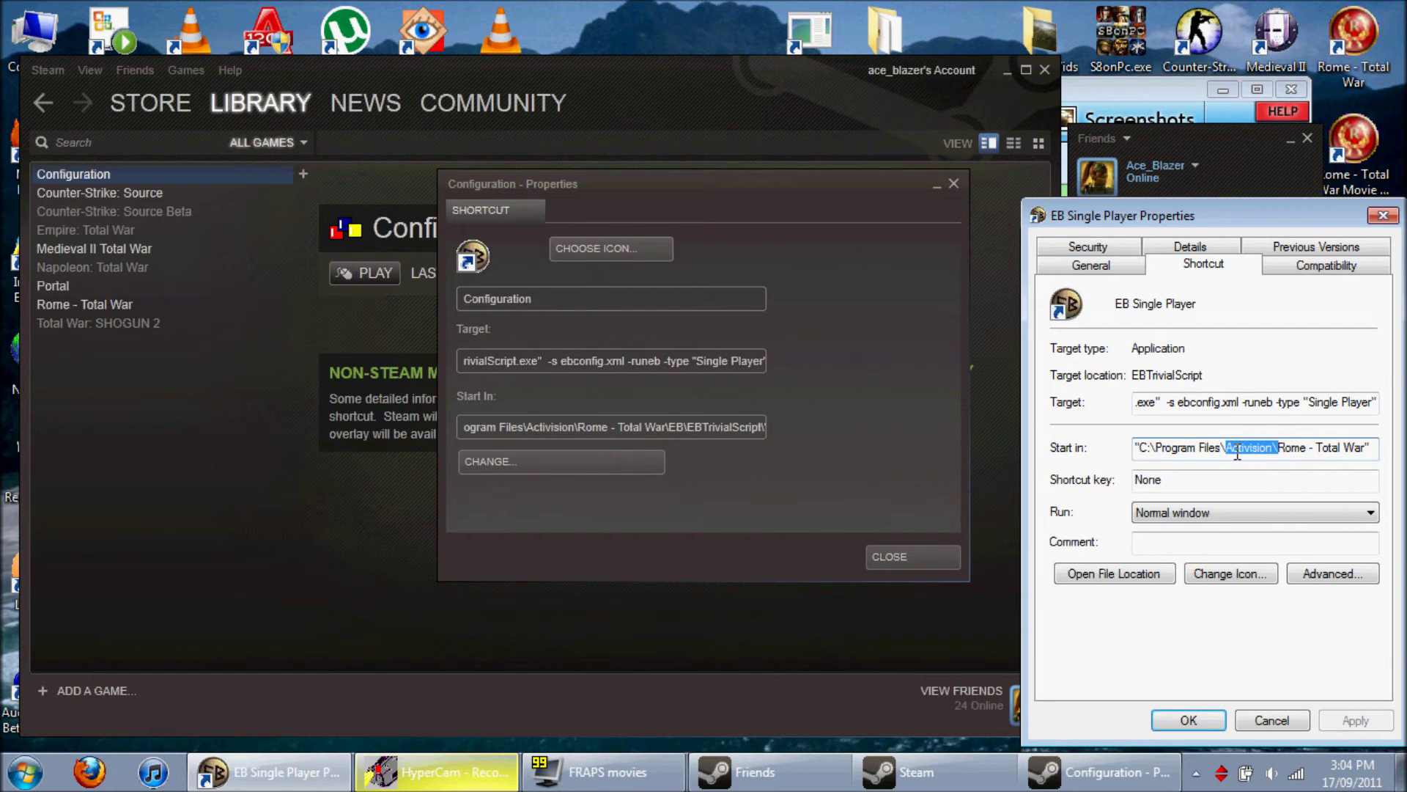
{"action": "key", "text": "ctrl+a"}
{"action": "key", "text": "ctrl+c"}
{"action": "left_click", "coordinate": [683, 427]}
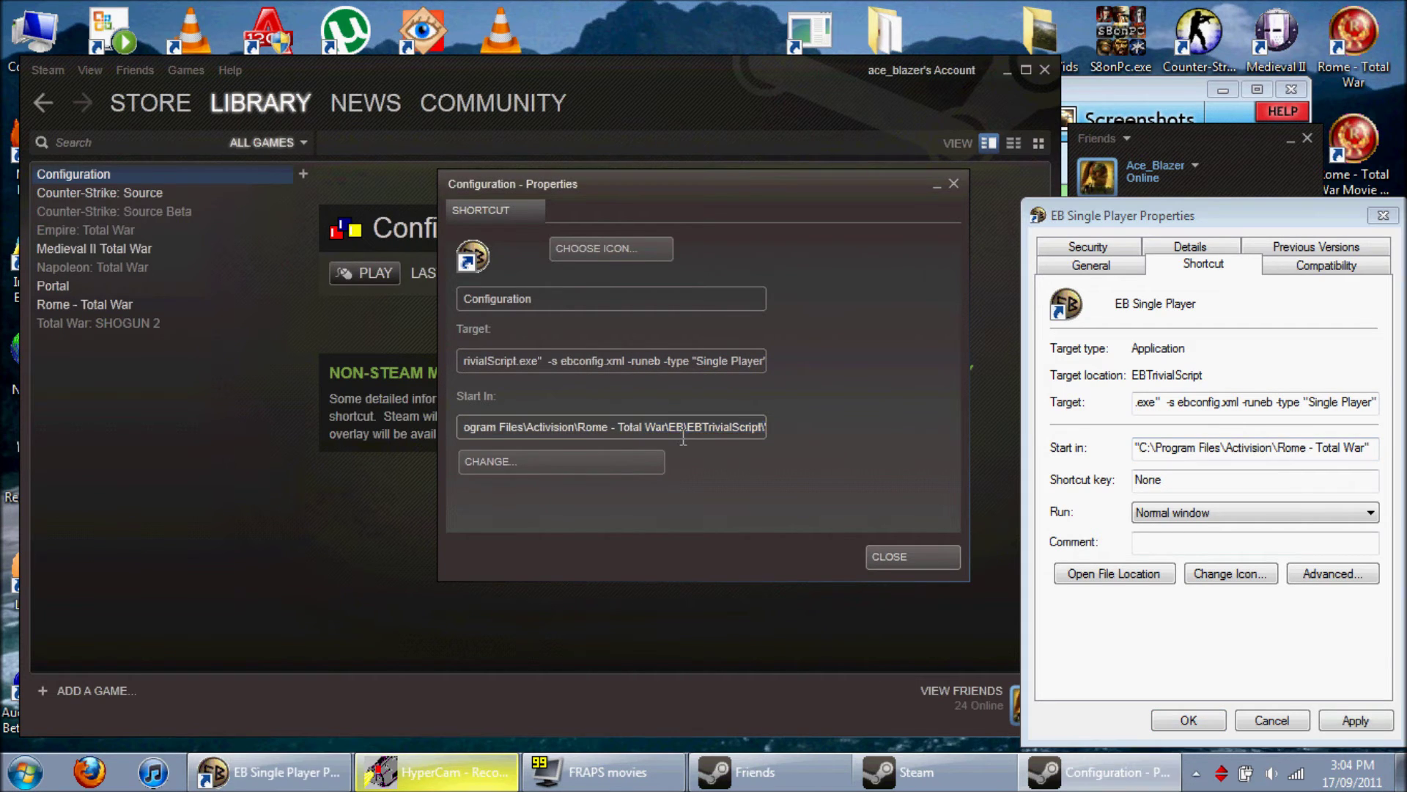
{"action": "key", "text": "ctrl+a"}
{"action": "key", "text": "ctrl+v"}
{"action": "left_click", "coordinate": [582, 360]}
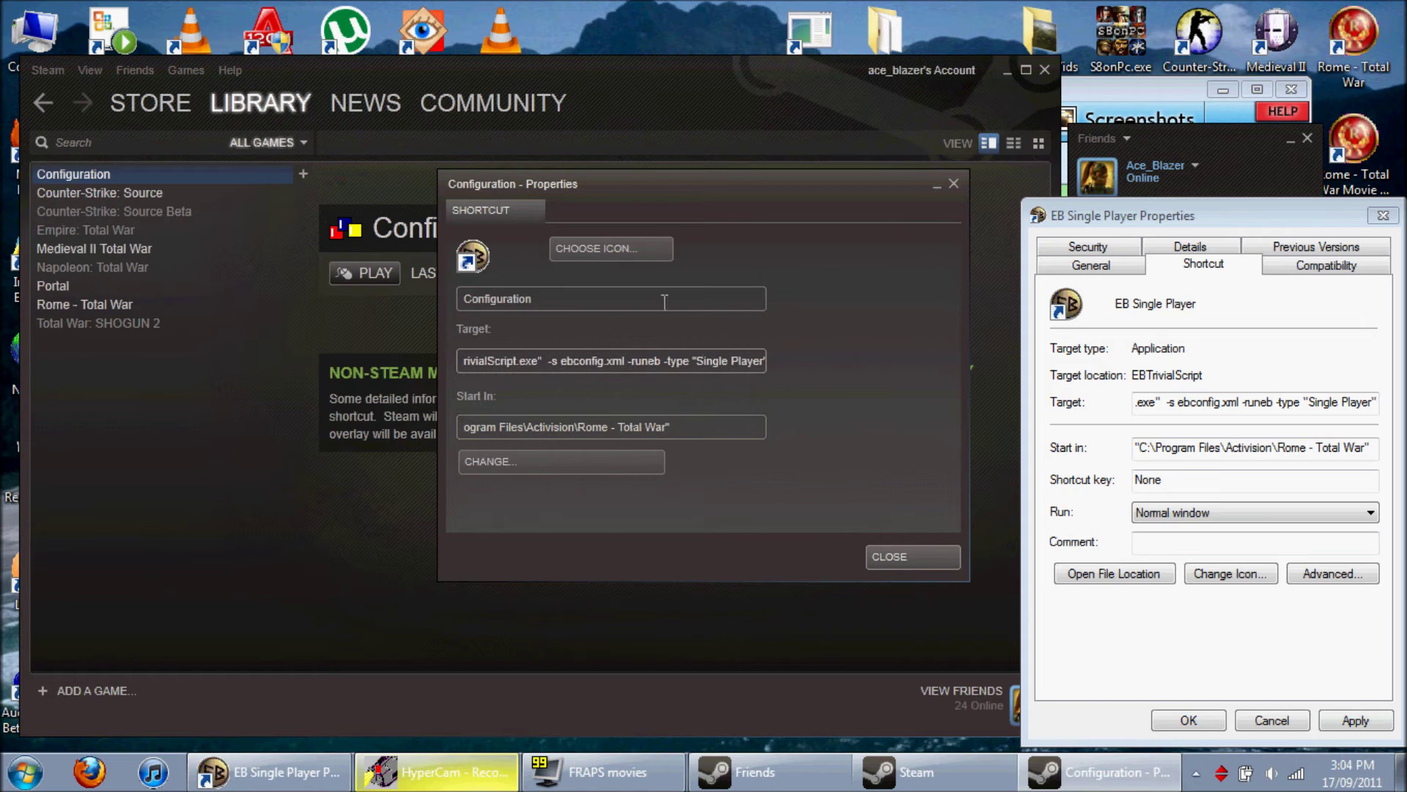
{"action": "left_click", "coordinate": [915, 559]}
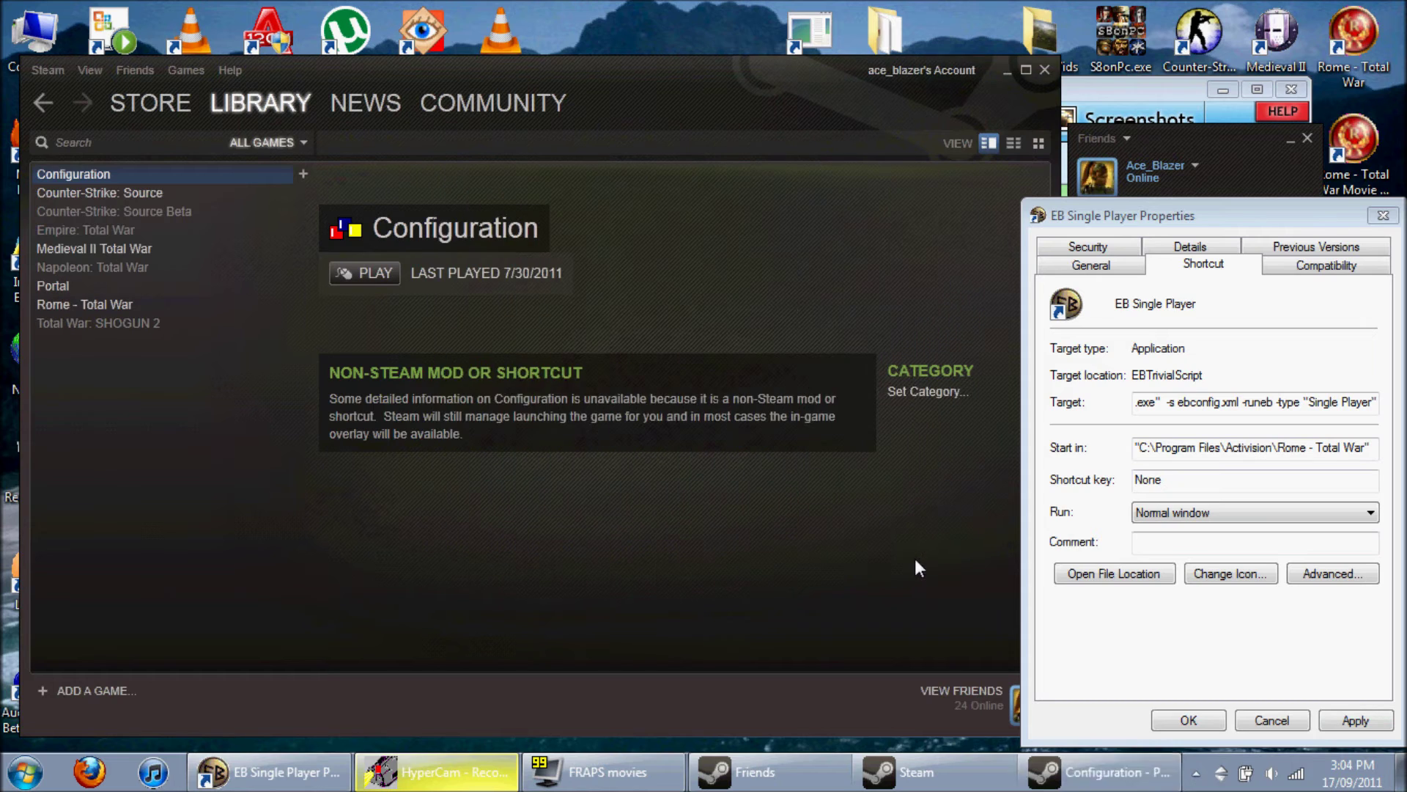
Step: Rename the Steam shortcut to 'Europa Barbarorum Single Player' and save it
{"action": "left_click", "coordinate": [366, 272]}
{"action": "left_click", "coordinate": [126, 195]}
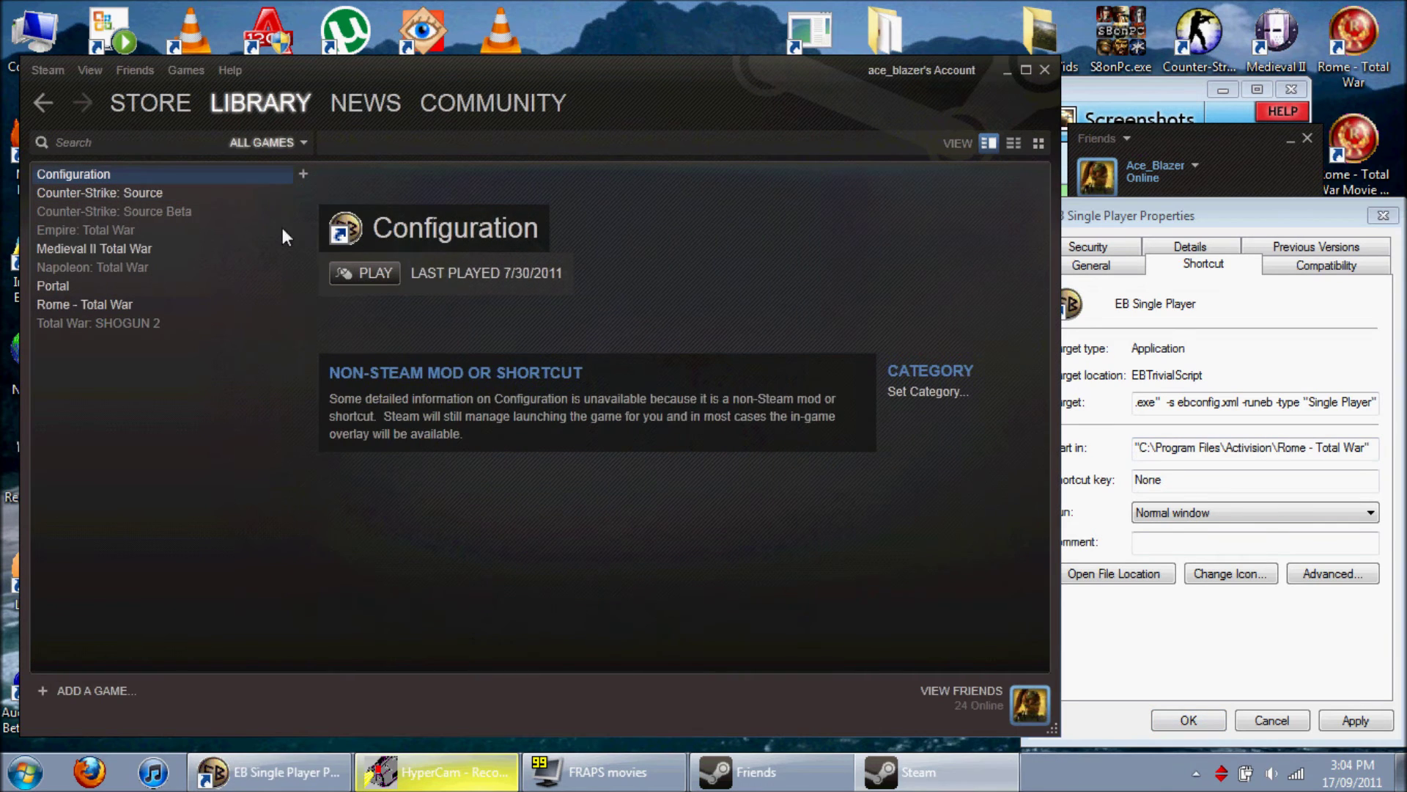
{"action": "right_click", "coordinate": [90, 177]}
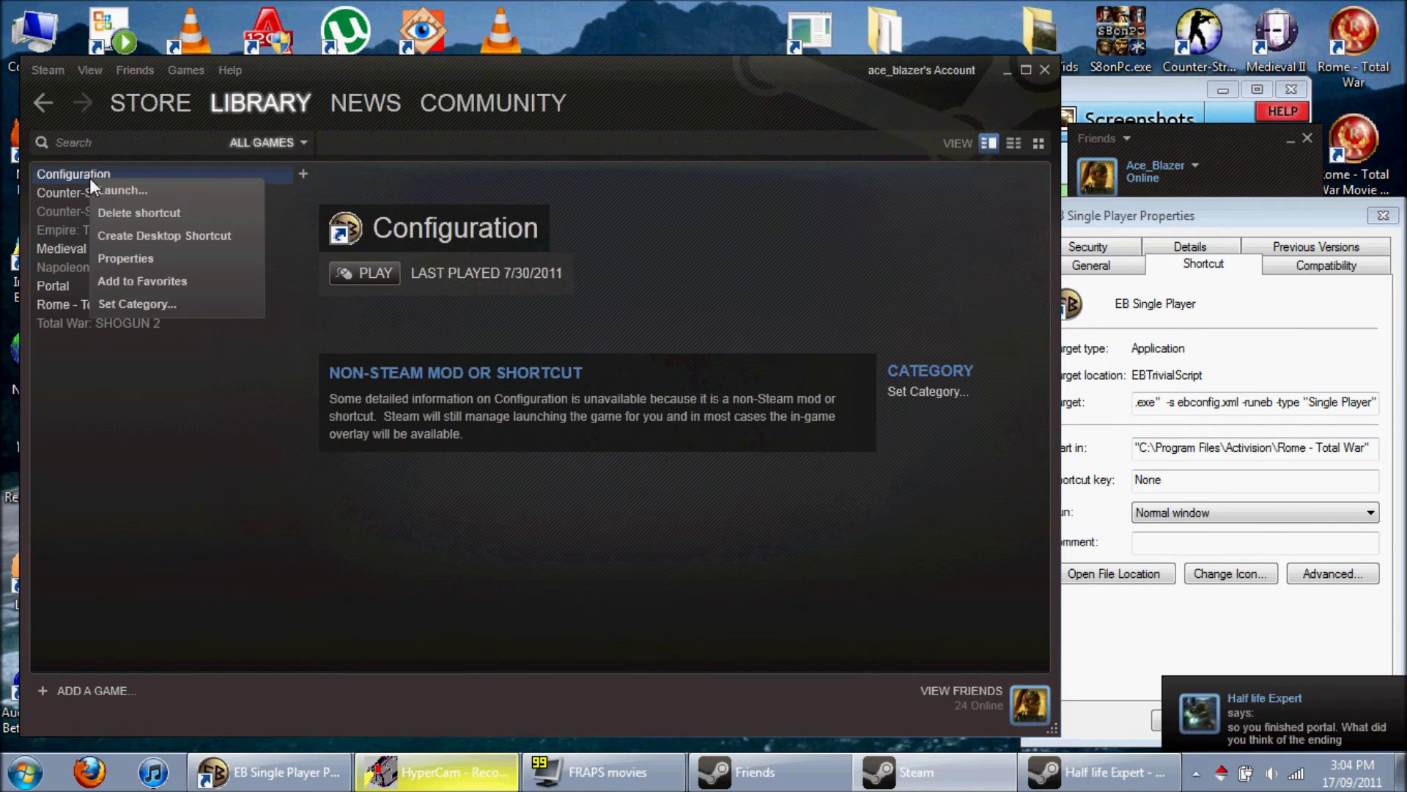
{"action": "left_click", "coordinate": [147, 254]}
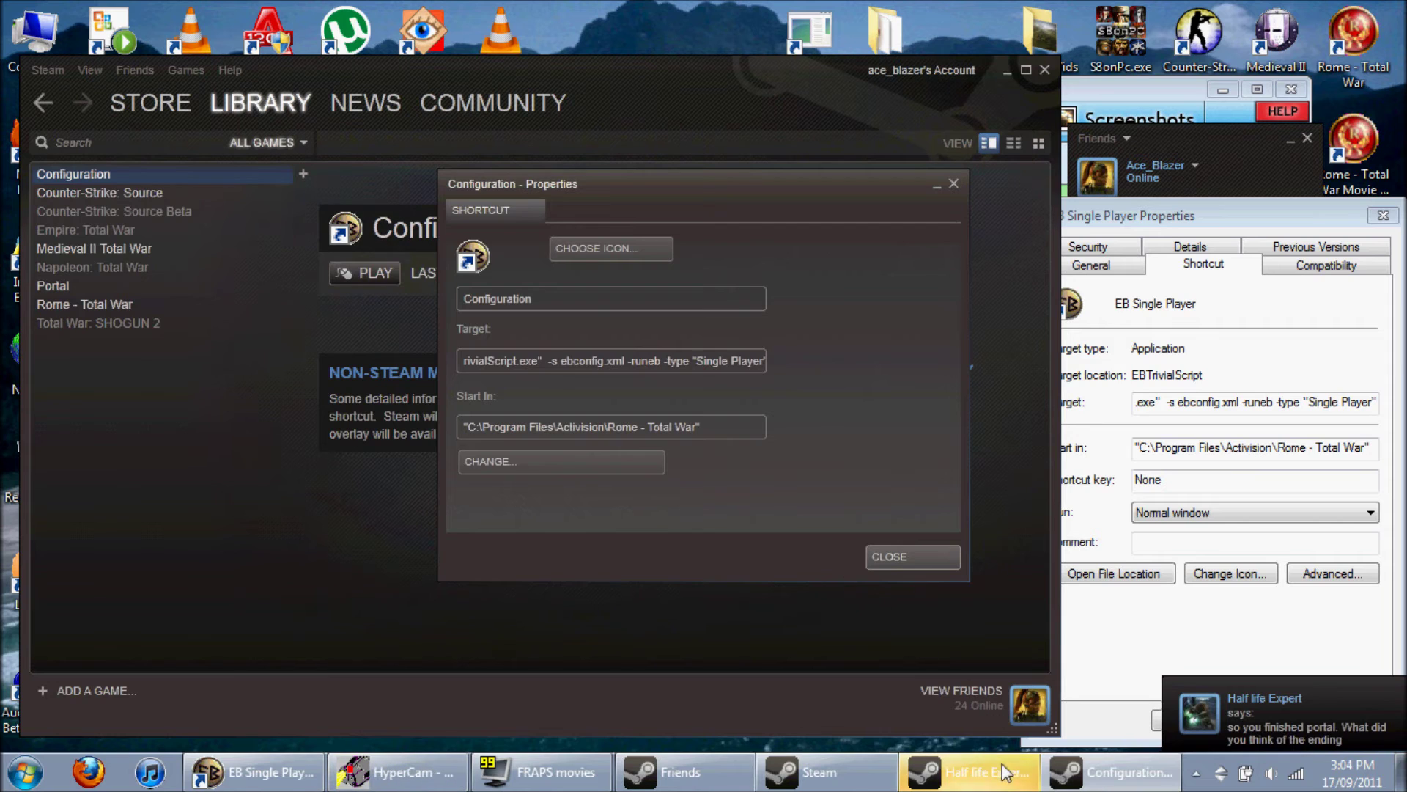
{"action": "left_click", "coordinate": [609, 306]}
{"action": "key", "text": "ctrl+a"}
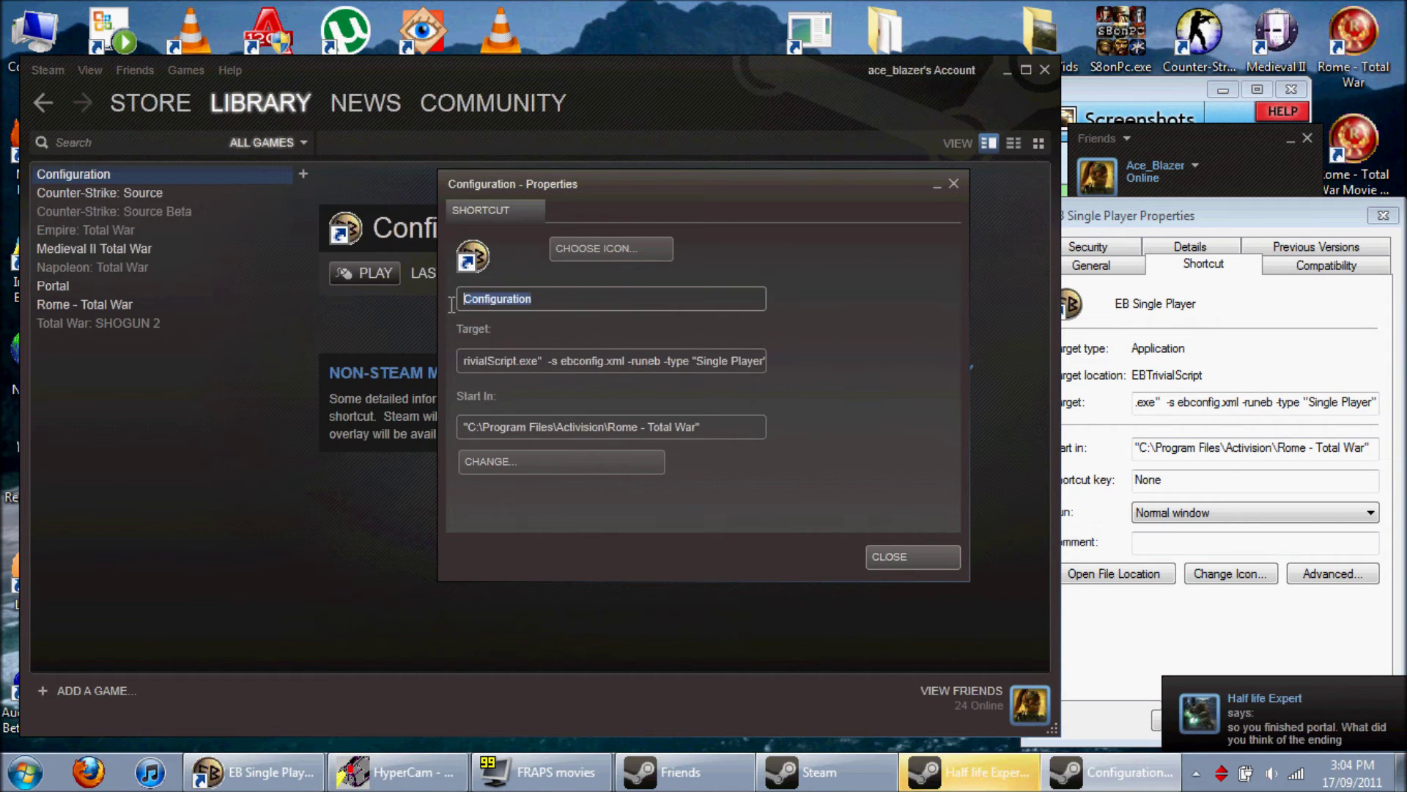
{"action": "type", "text": "Europa Barbarorum single"}
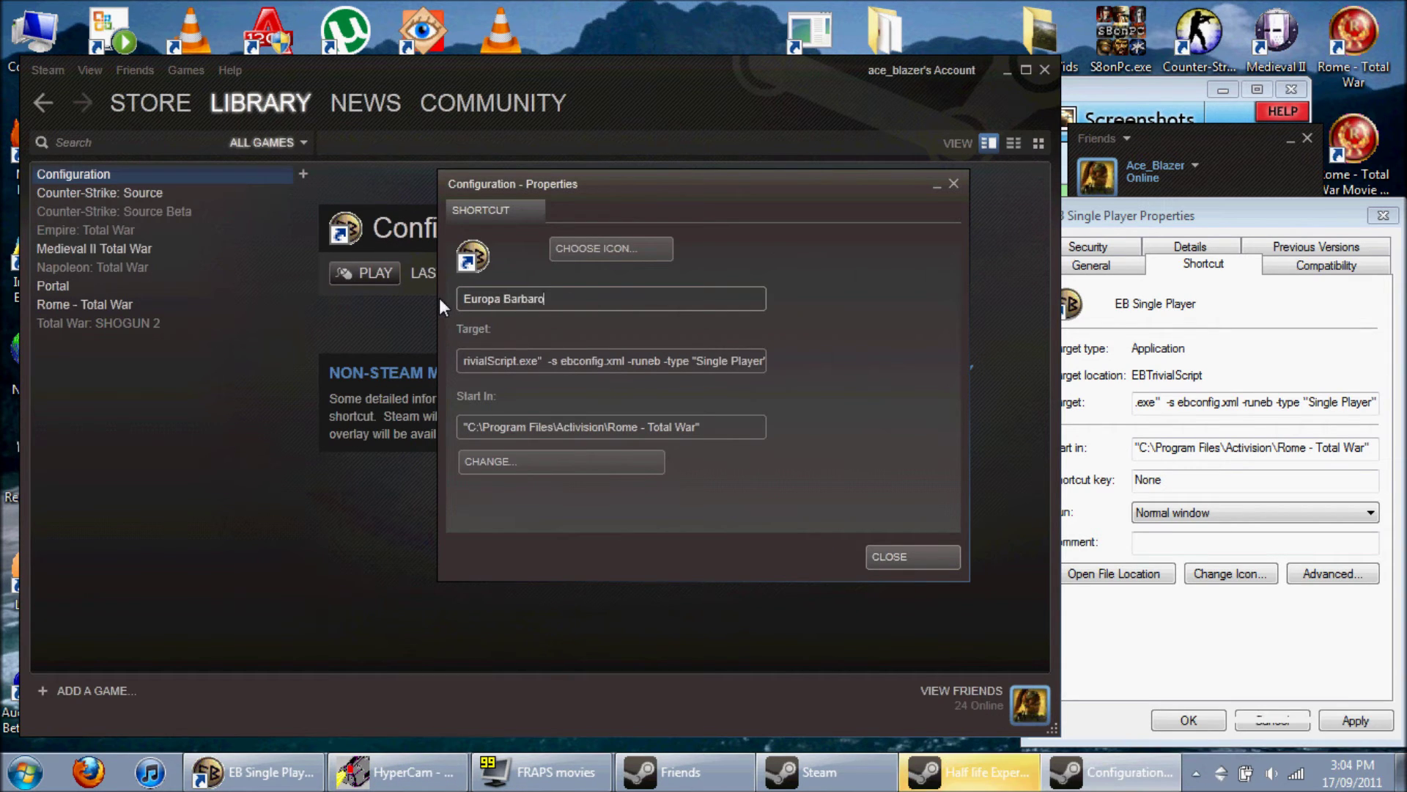
{"action": "key", "text": "BackSpace"}
{"action": "key", "text": "BackSpace"}
{"action": "key", "text": "BackSpace"}
{"action": "key", "text": "BackSpace"}
{"action": "key", "text": "BackSpace"}
{"action": "key", "text": "BackSpace"}
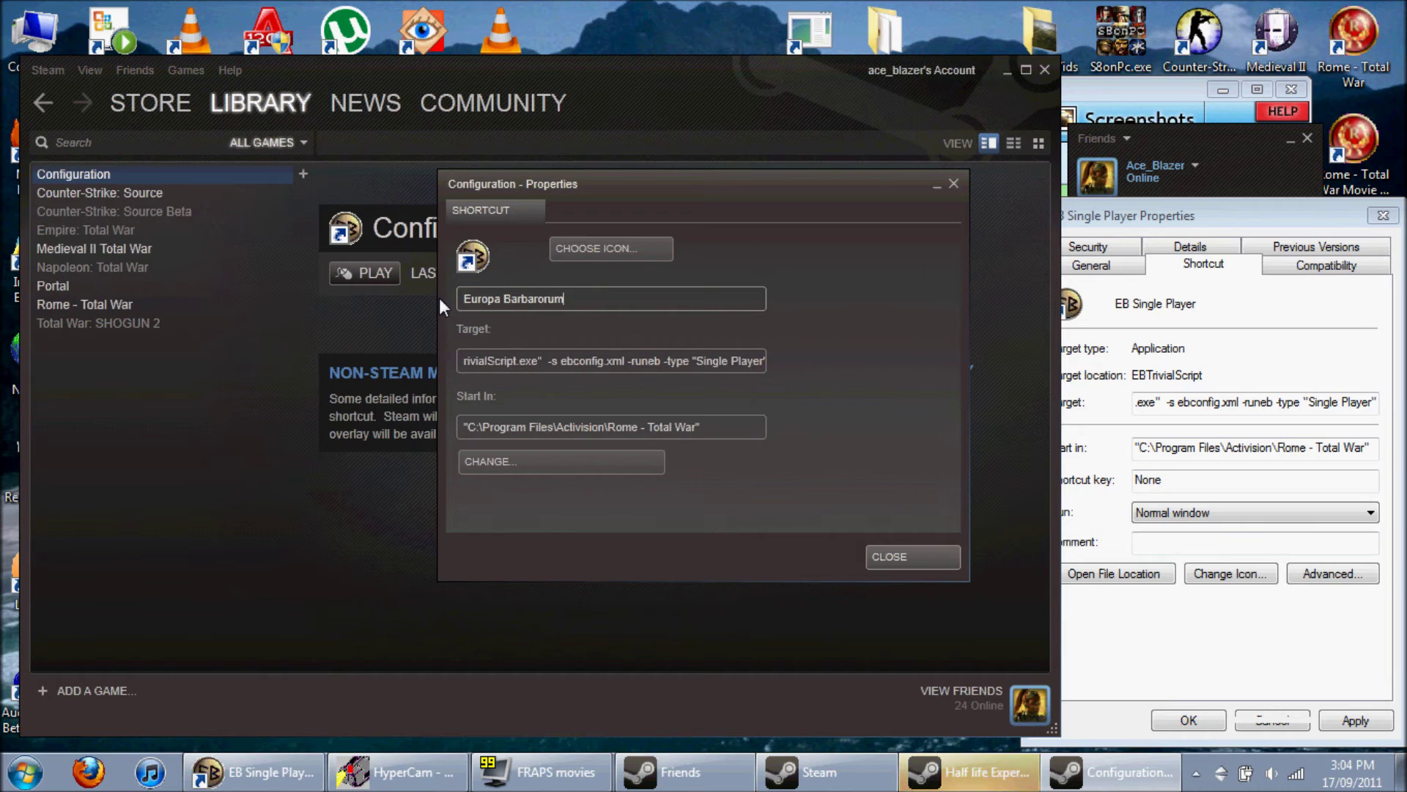
{"action": "type", "text": "Single Player"}
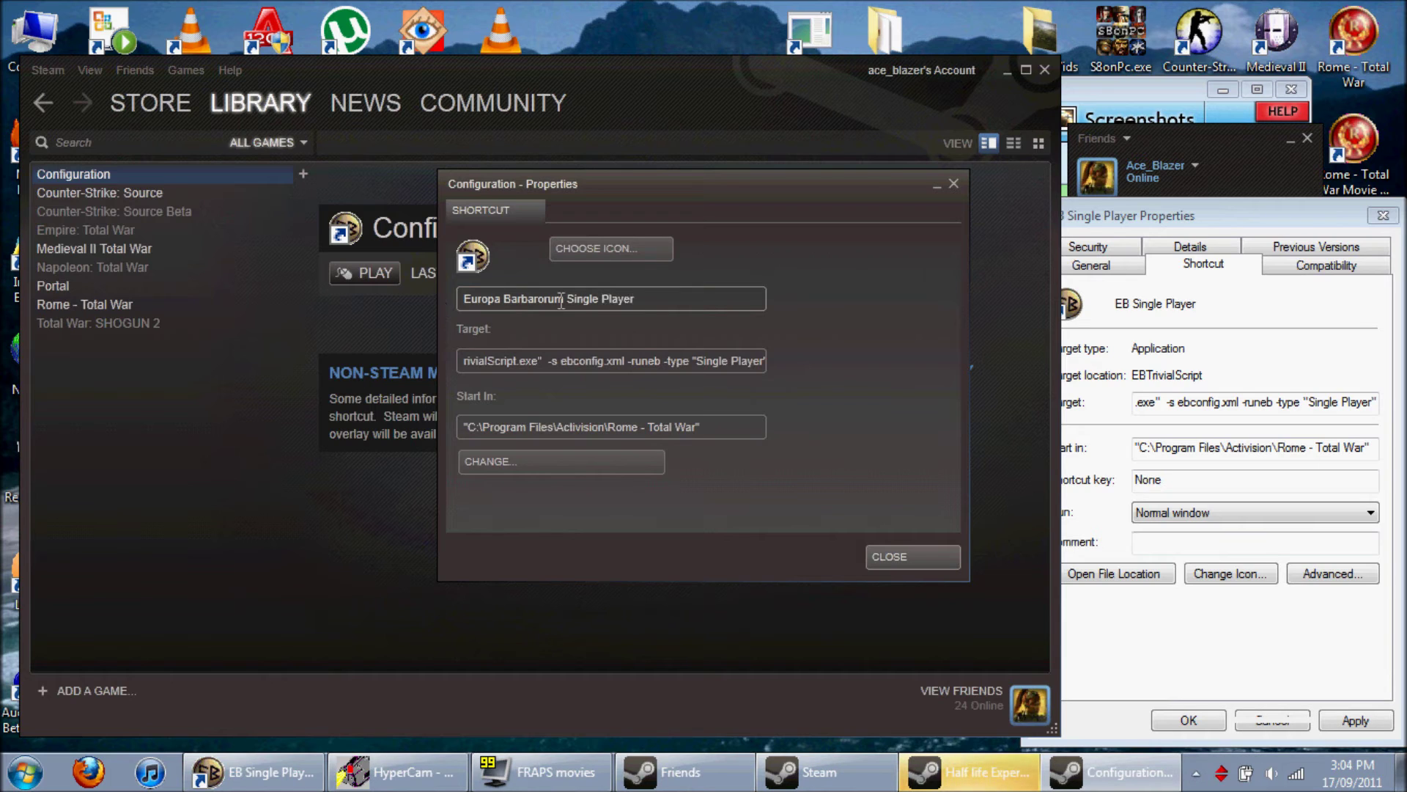
{"action": "key", "text": "Tab"}
{"action": "left_click", "coordinate": [888, 555]}
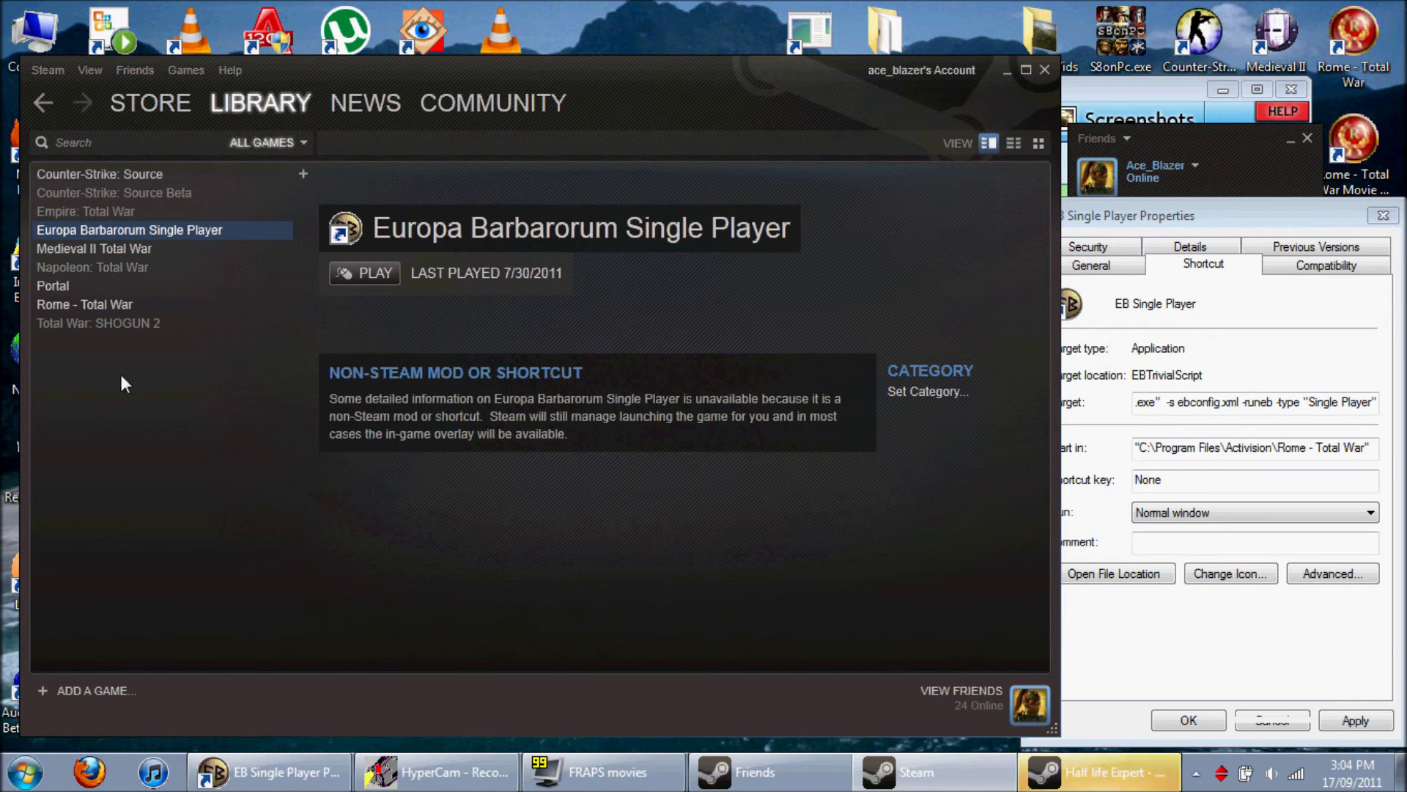
Step: Check the Single Player and Multiplayer library entries and close the EB Multi Player properties window
{"action": "left_click", "coordinate": [118, 691]}
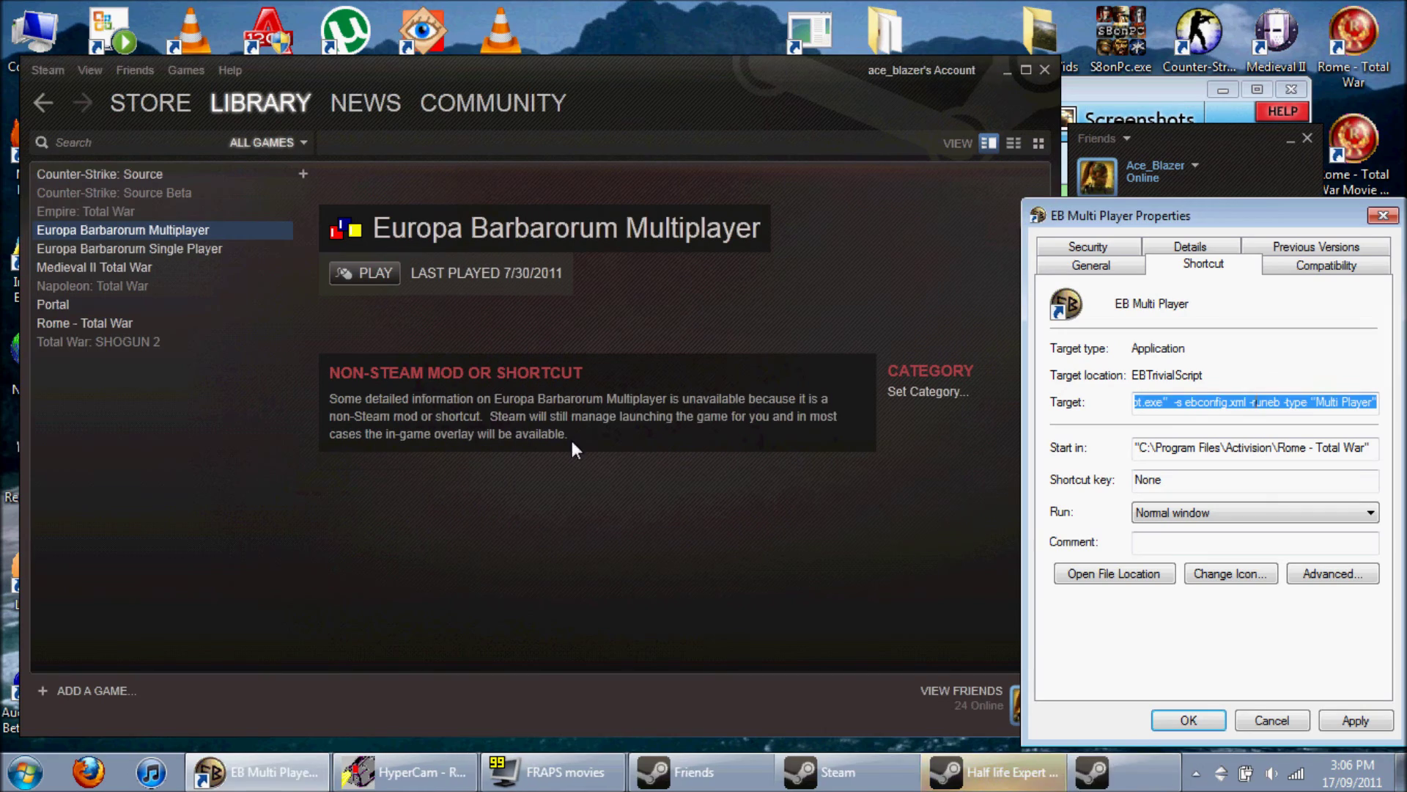
{"action": "left_click", "coordinate": [173, 249]}
{"action": "left_click", "coordinate": [166, 233]}
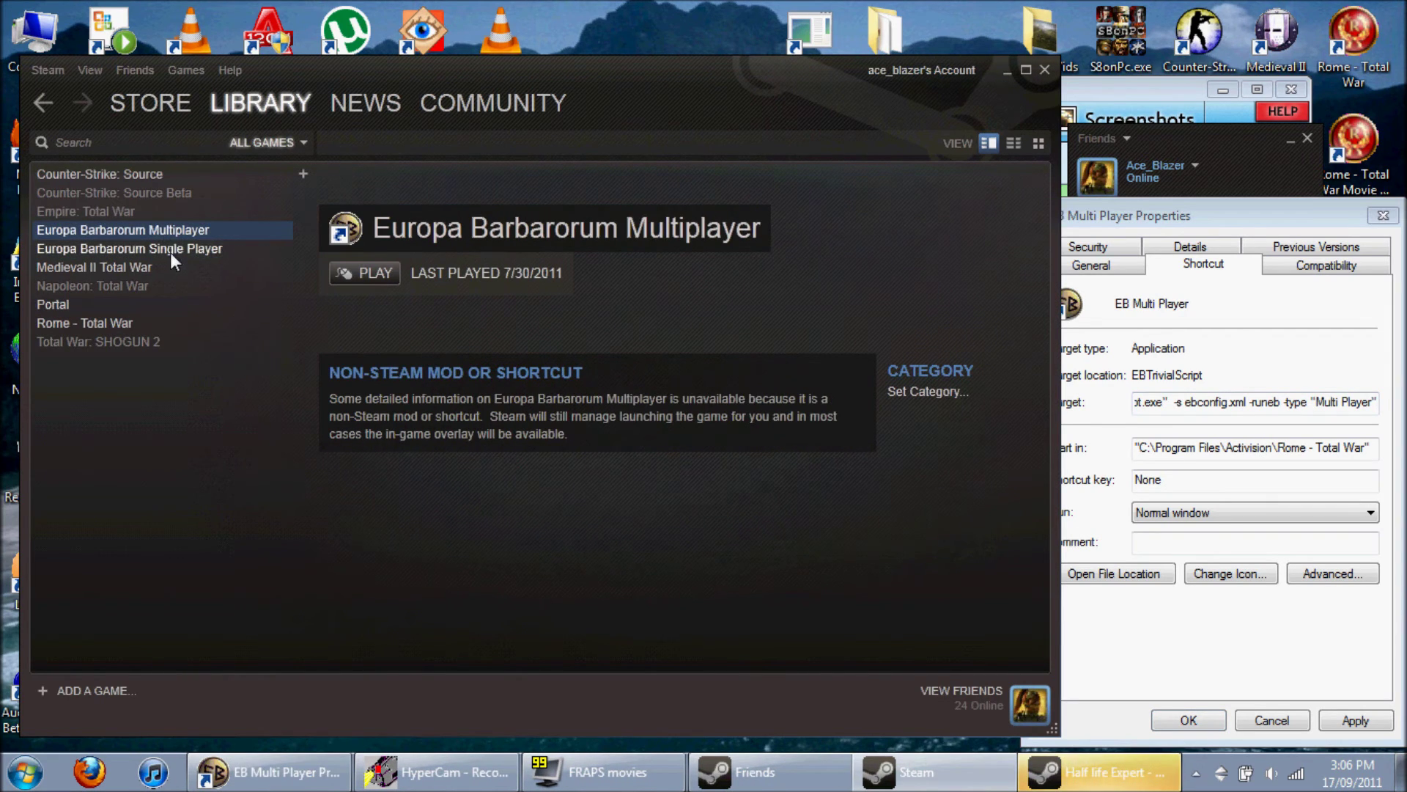
{"action": "left_click", "coordinate": [170, 250]}
{"action": "left_click", "coordinate": [1384, 216]}
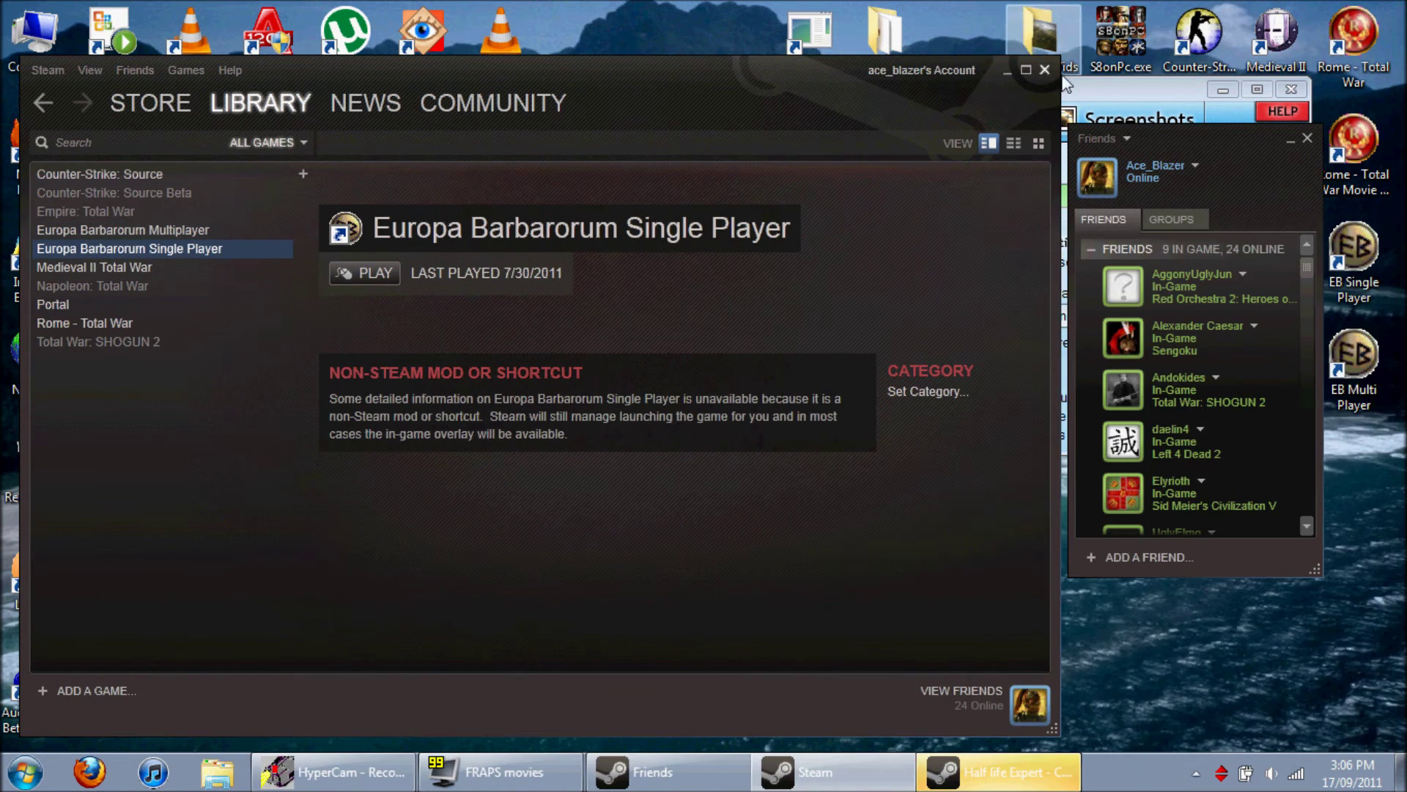
{"action": "left_click", "coordinate": [993, 777]}
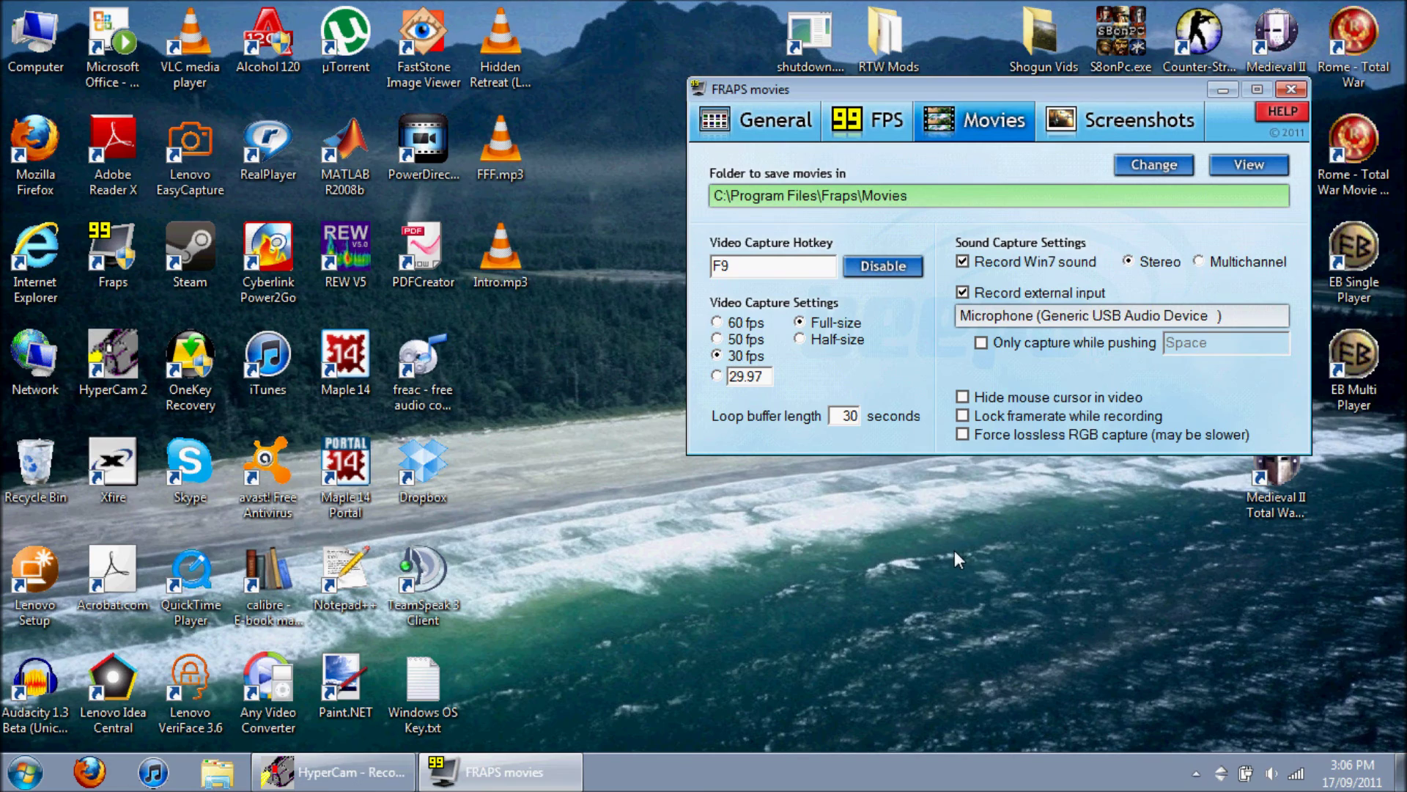
{"action": "left_click_drag", "start_coordinate": [1011, 86], "coordinate": [771, 109]}
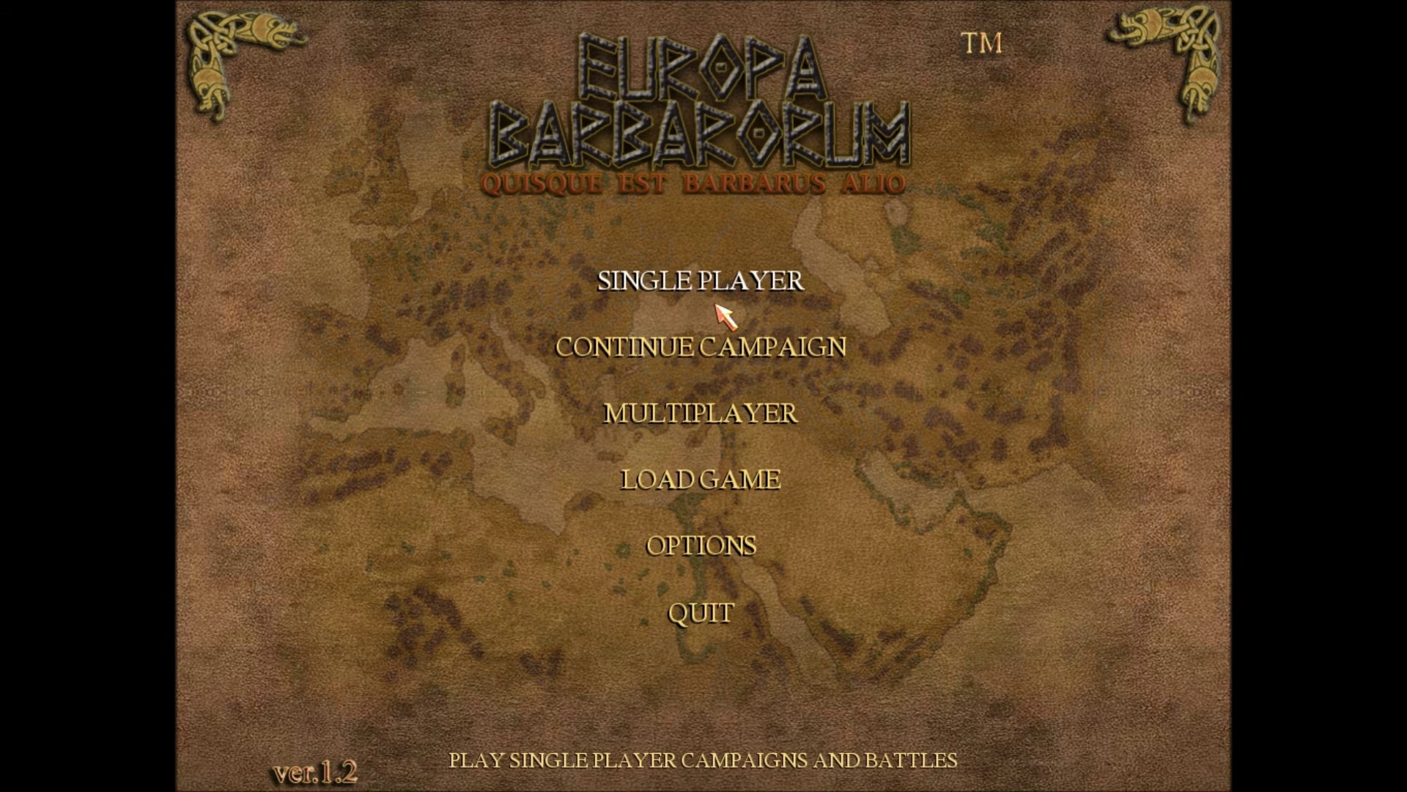
Step: Choose SINGLE PLAYER on the Europa Barbarorum main menu
{"action": "left_click", "coordinate": [669, 279]}
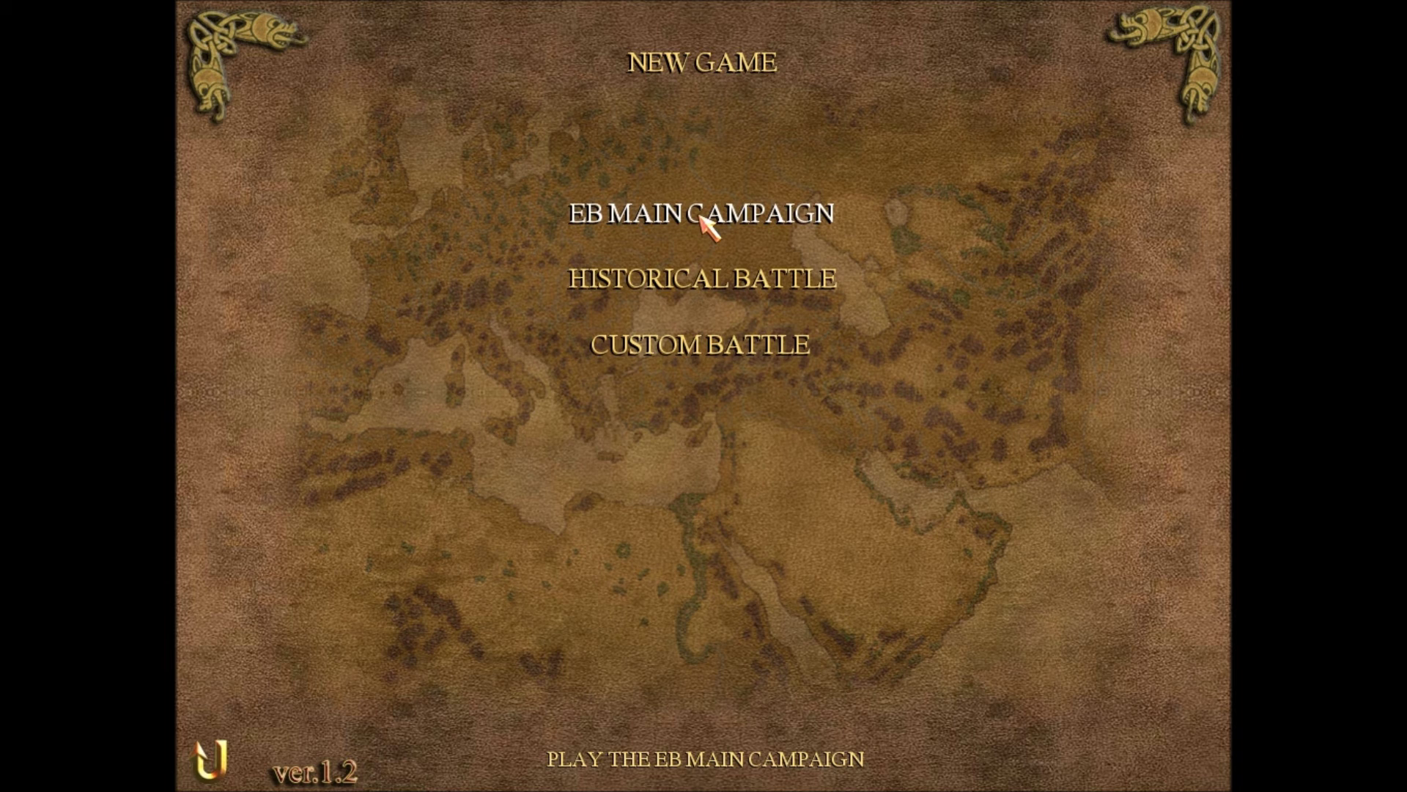
Step: Open EB MAIN CAMPAIGN and pick the Arverni faction
{"action": "left_click", "coordinate": [701, 216]}
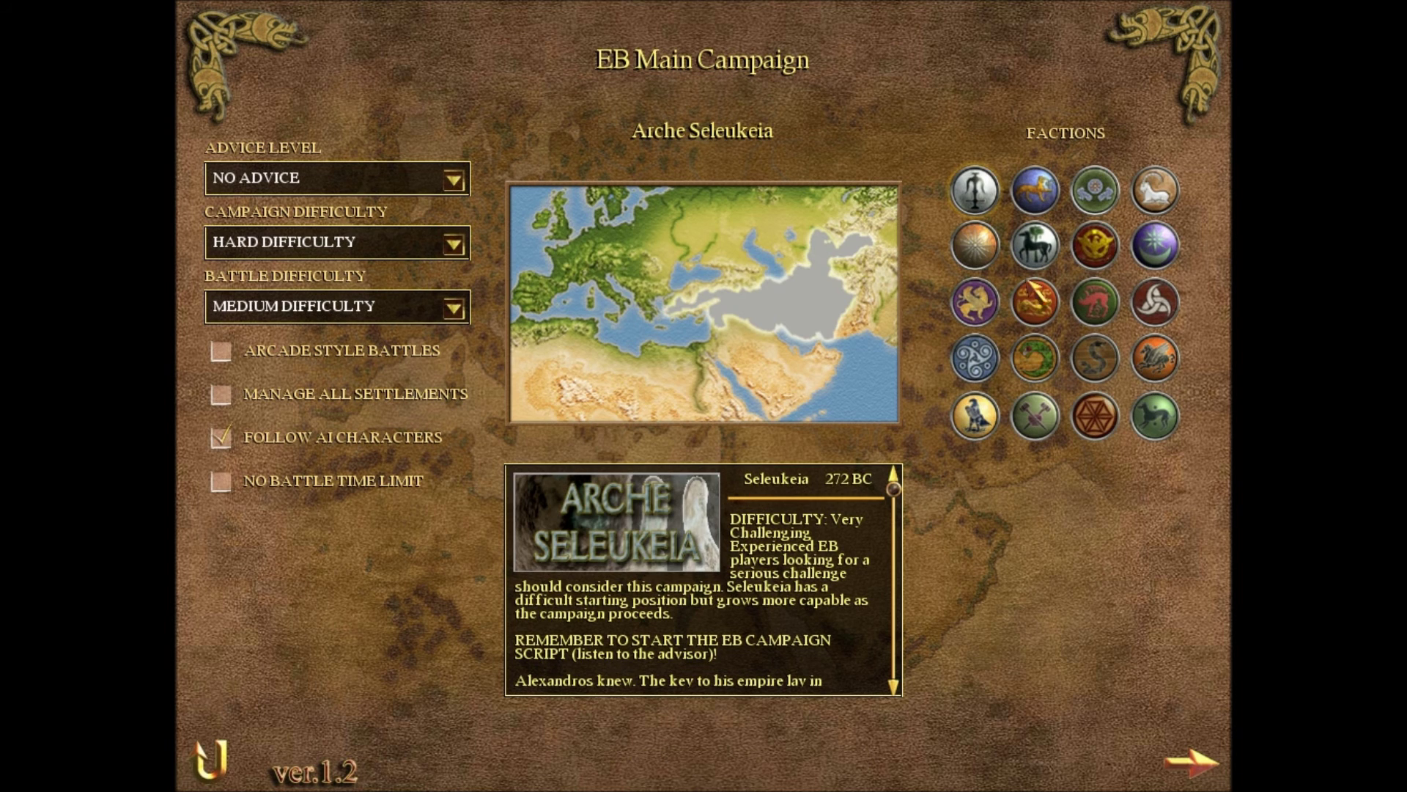
{"action": "left_click", "coordinate": [1036, 404]}
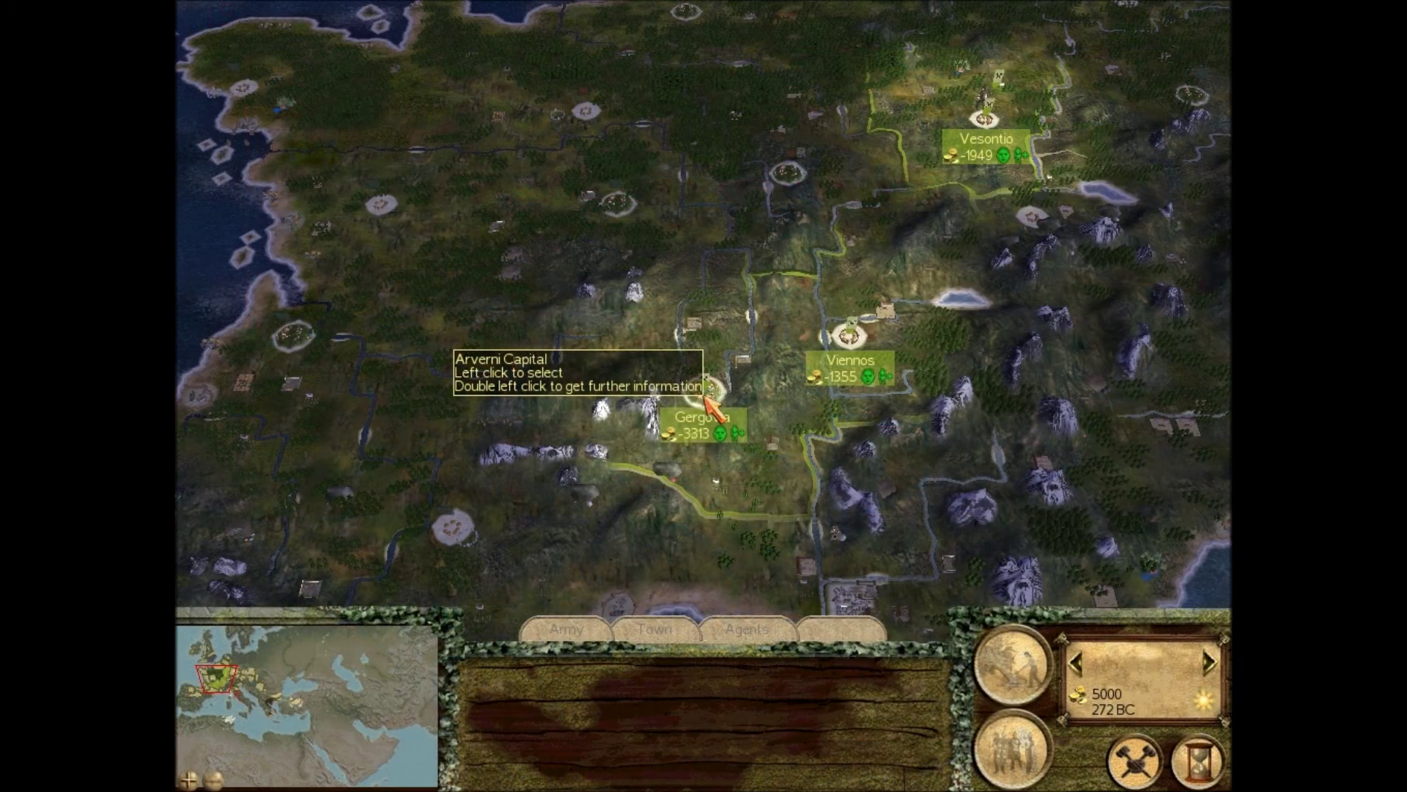
Step: Select the town of Viennos and activate the Europa Barbarorum background script
{"action": "key", "text": "Up"}
{"action": "key", "text": "Right"}
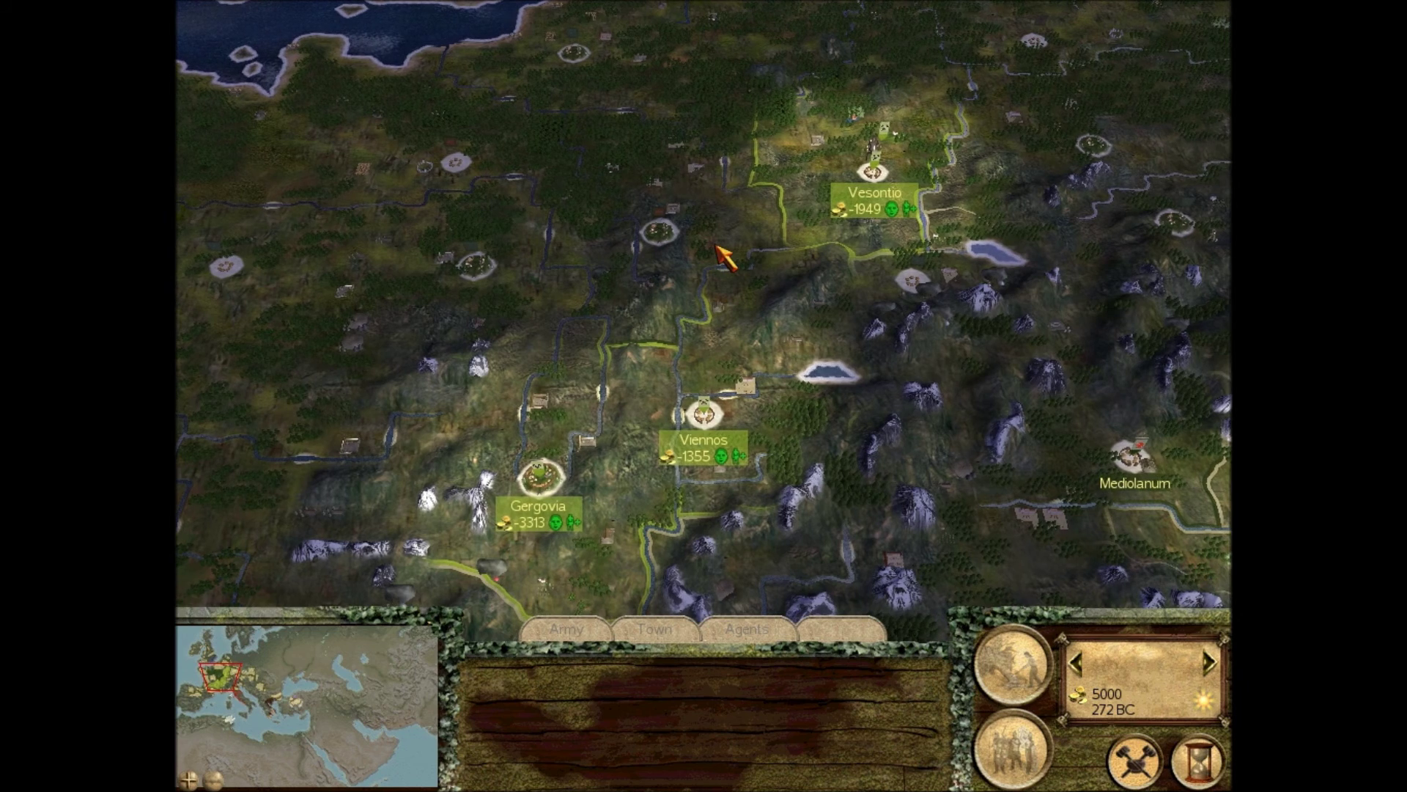
{"action": "key", "text": "Up"}
{"action": "key", "text": "Right"}
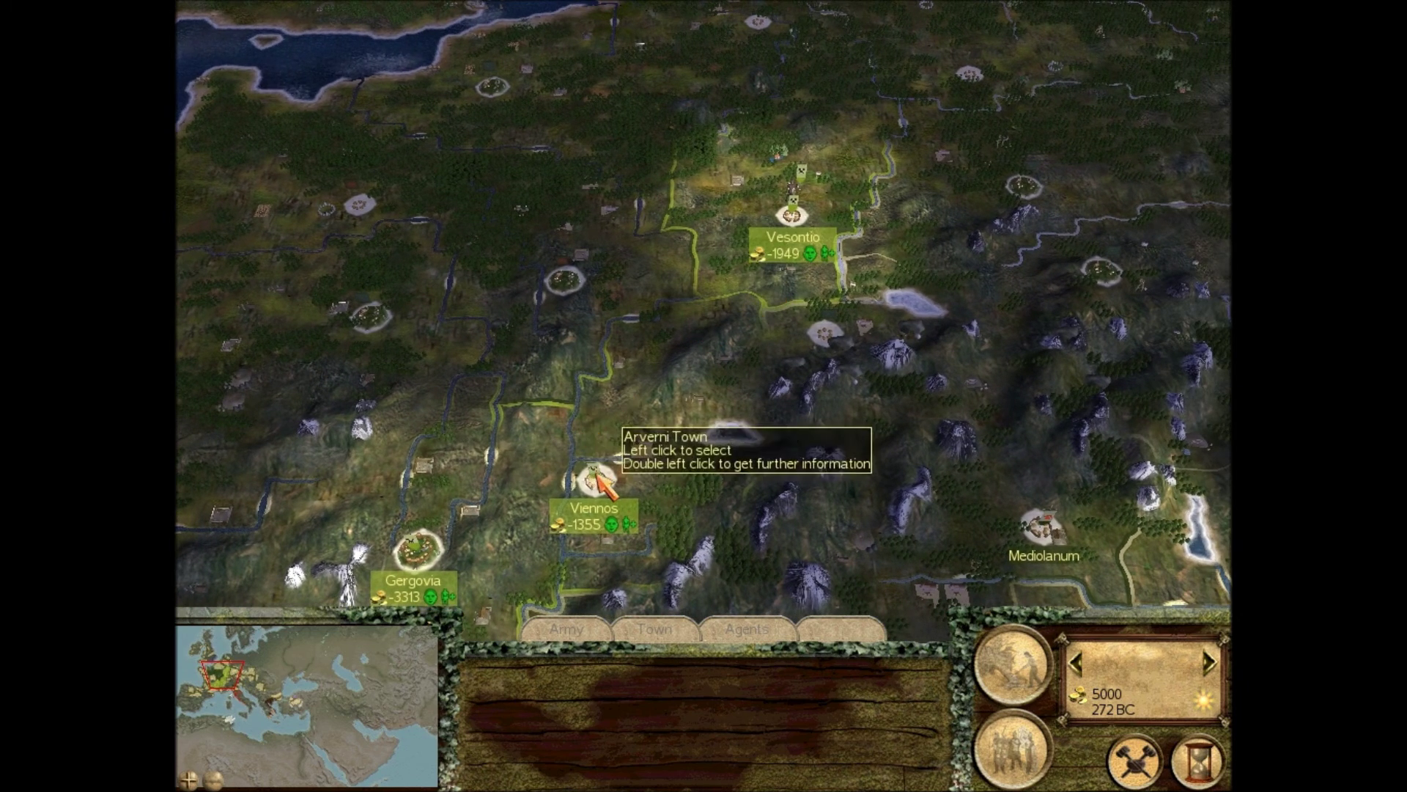
{"action": "left_click", "coordinate": [599, 482]}
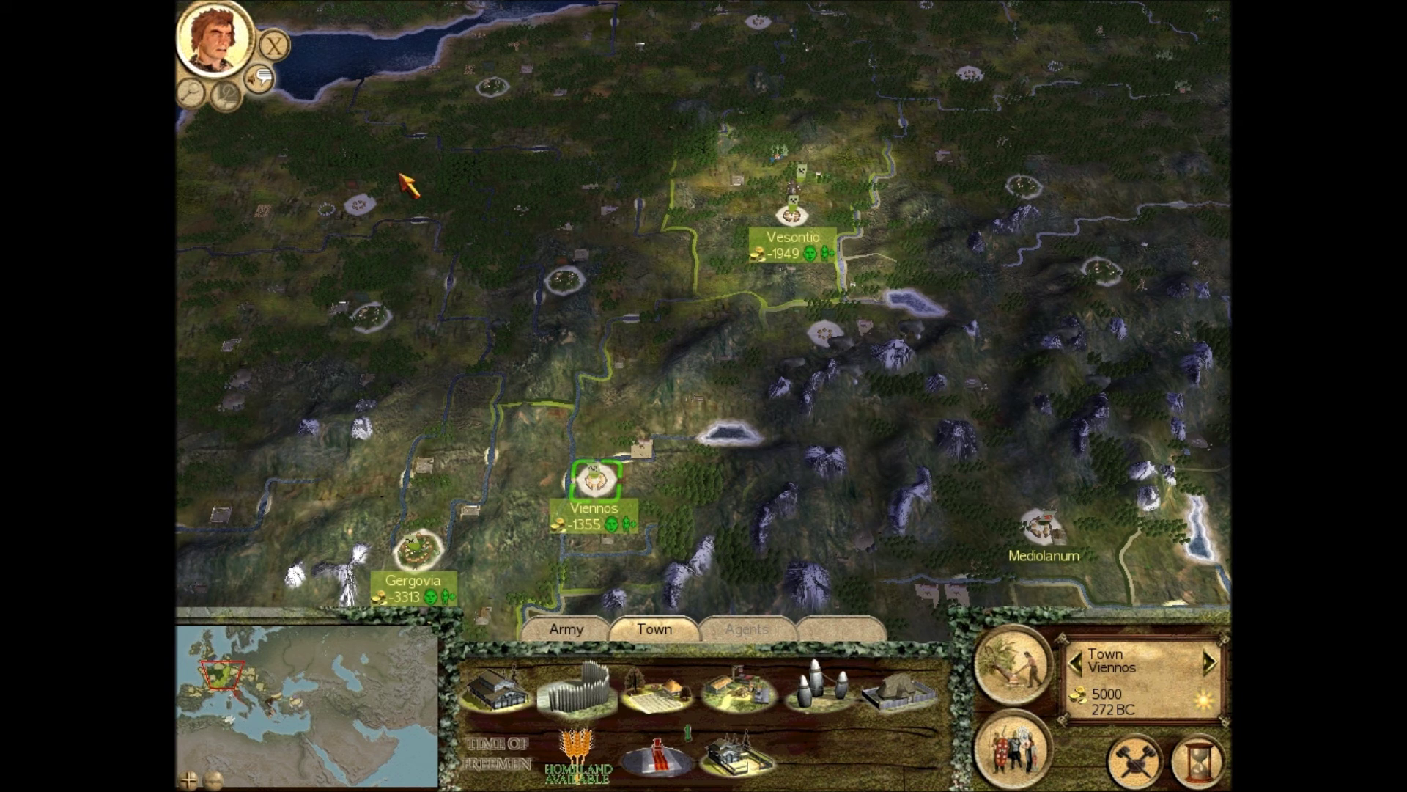
{"action": "left_click", "coordinate": [217, 63]}
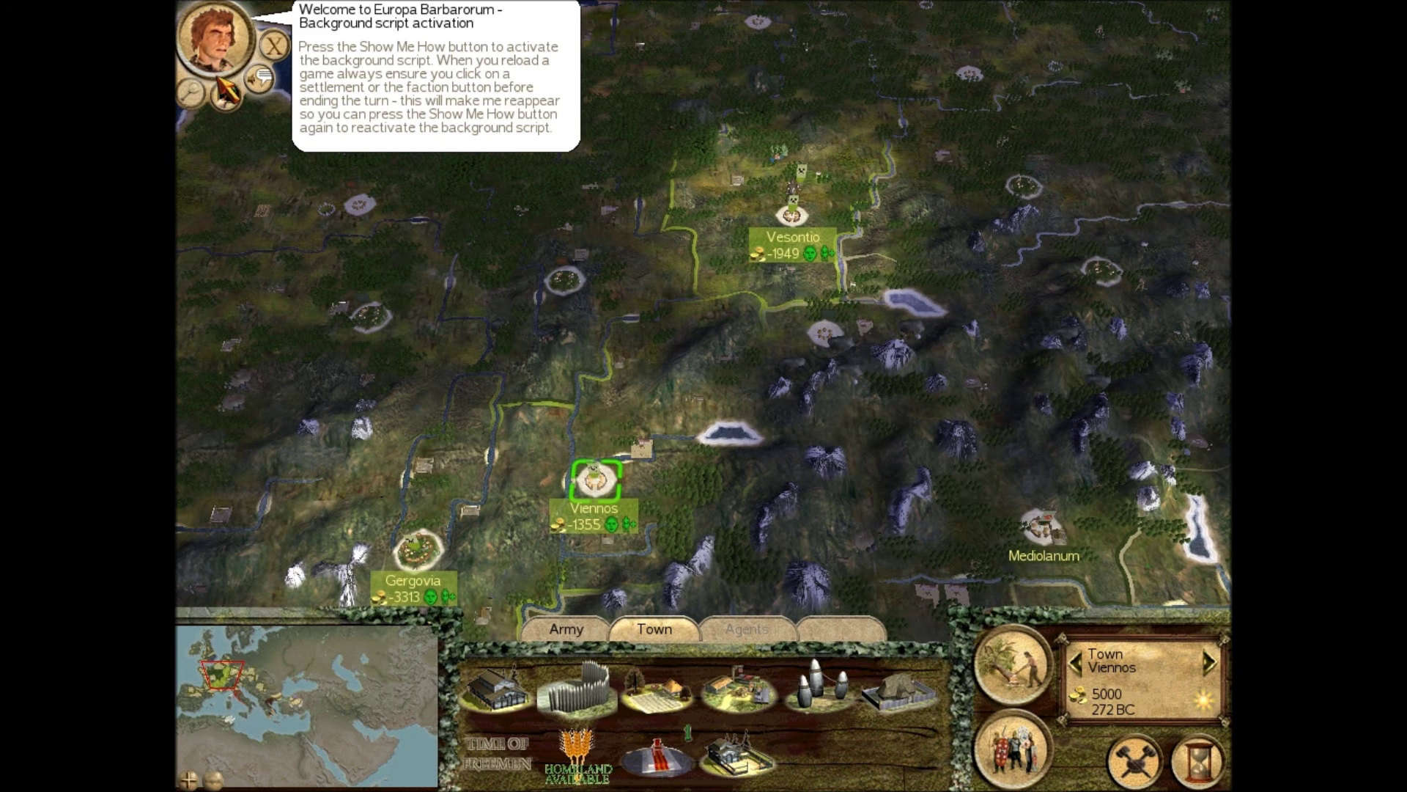
{"action": "left_click", "coordinate": [220, 87]}
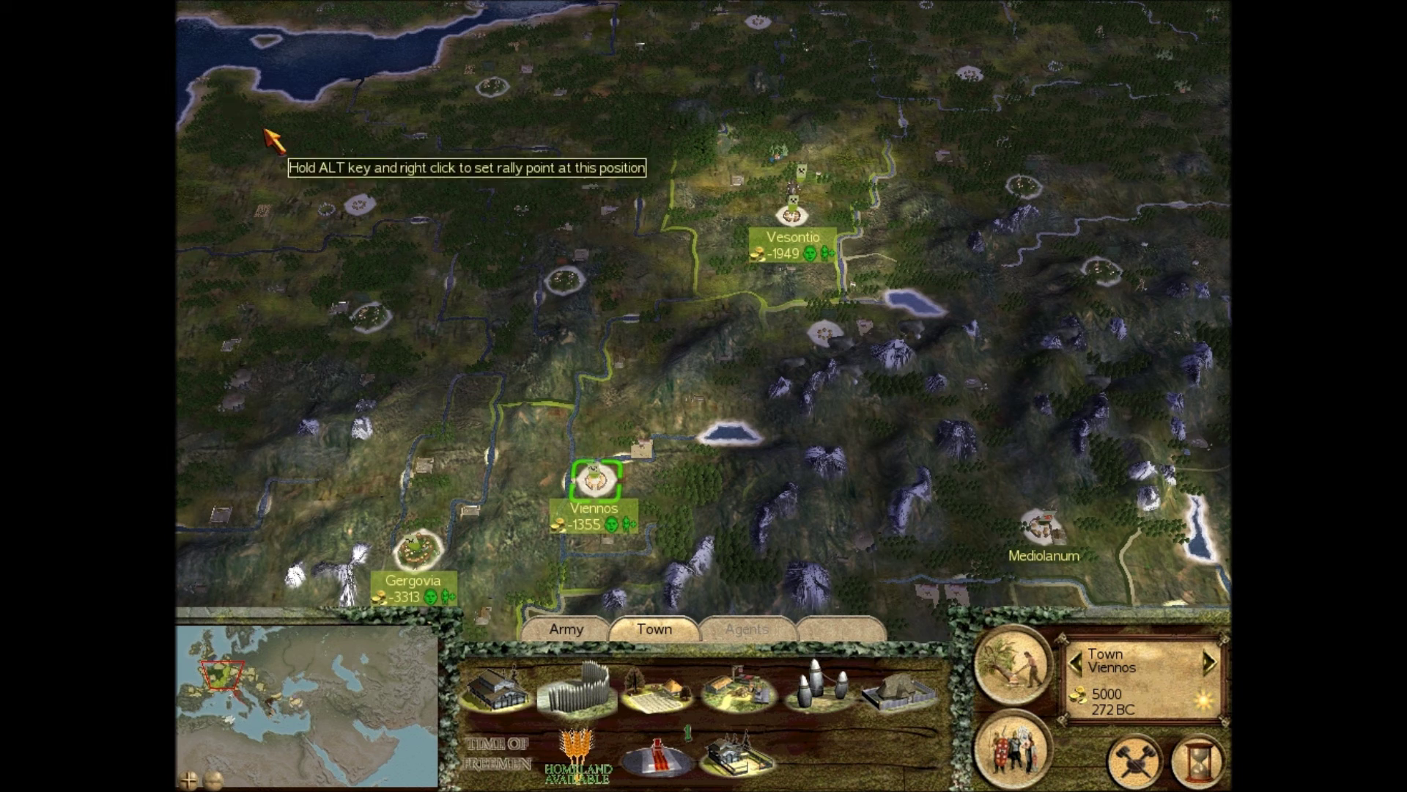
Step: Run toggle_fow in the console to lift the fog of war
{"action": "key", "text": "grave"}
{"action": "type", "text": "toggle_fow"}
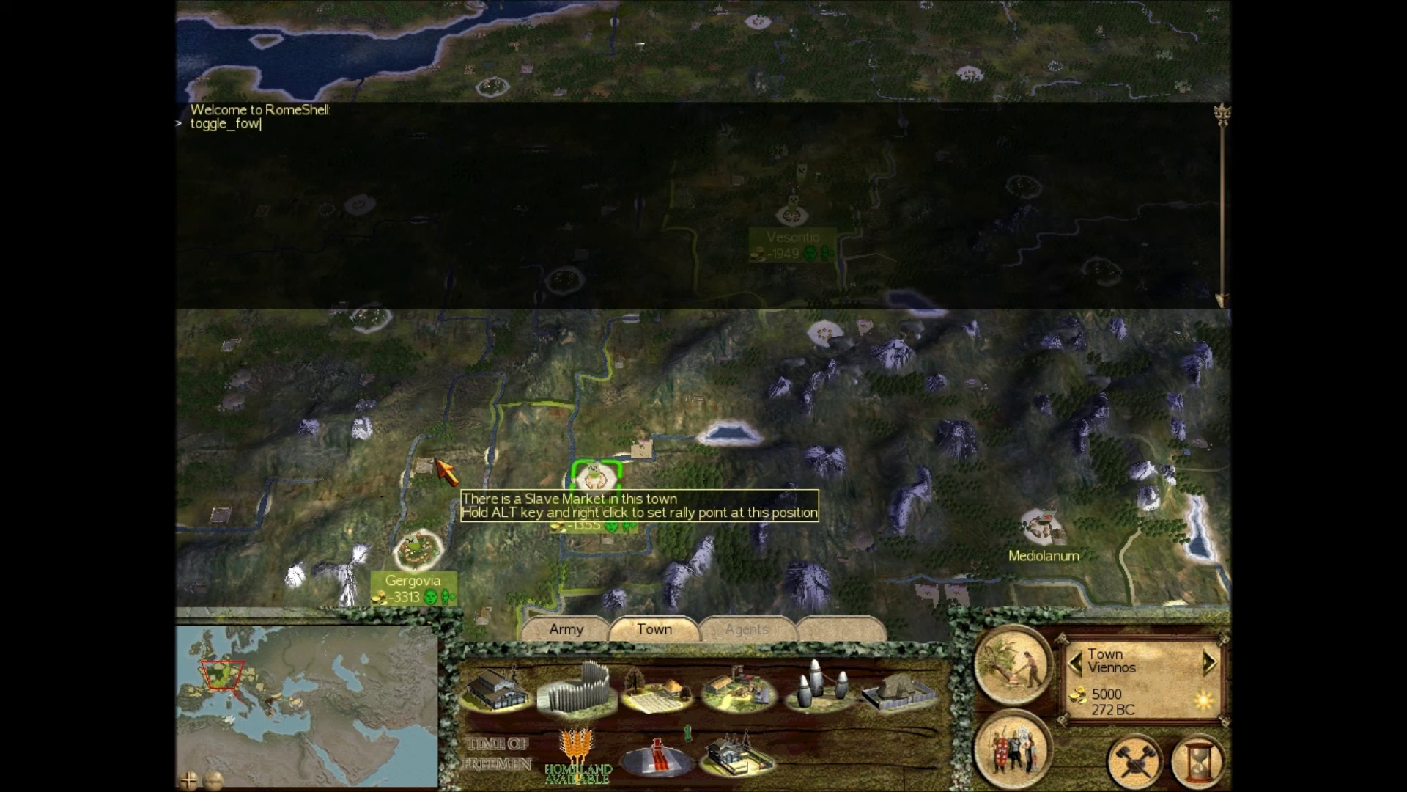
{"action": "key", "text": "Return"}
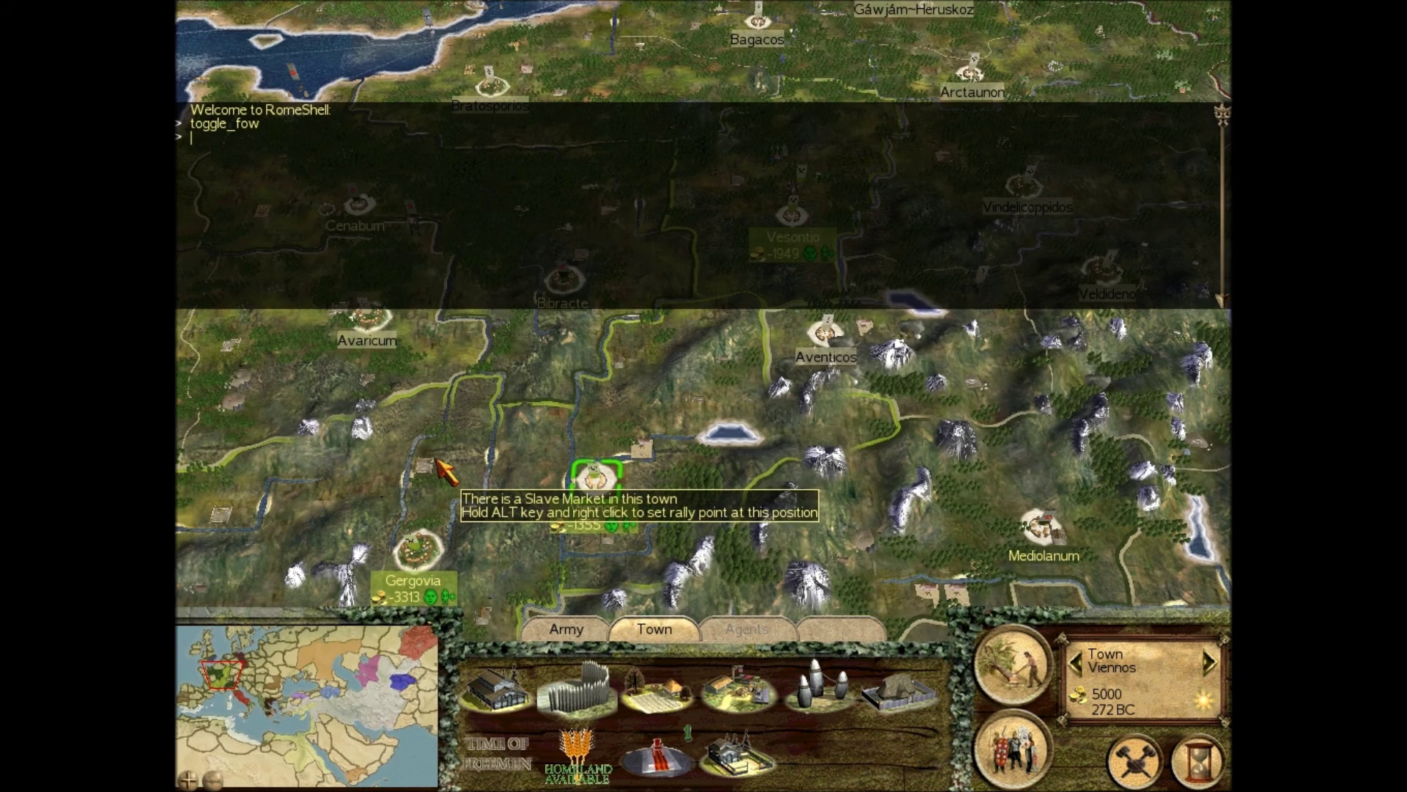
{"action": "key", "text": "grave"}
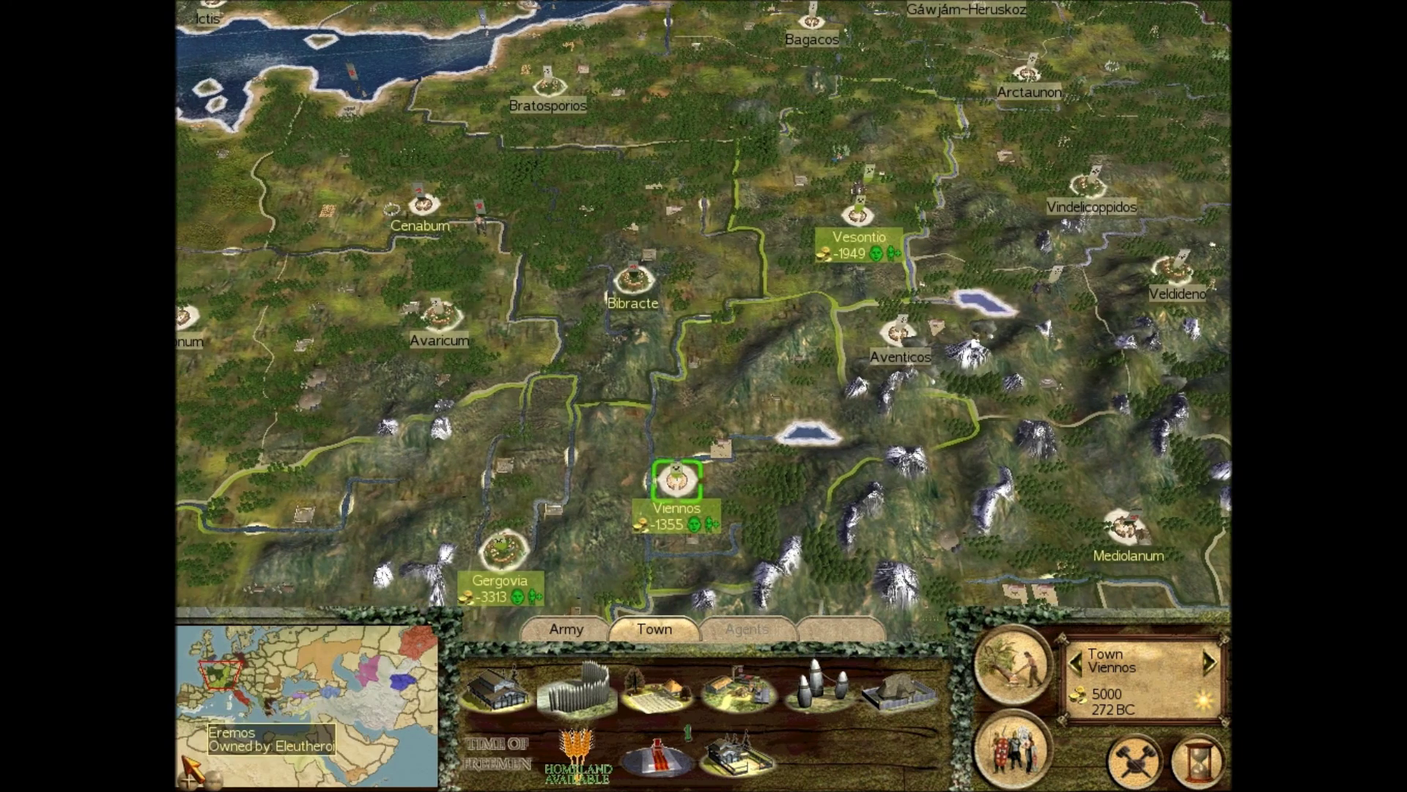
Step: View the settlement details of the desert town Terhazza, then return to Gaul
{"action": "left_click", "coordinate": [183, 749]}
{"action": "key", "text": "Down"}
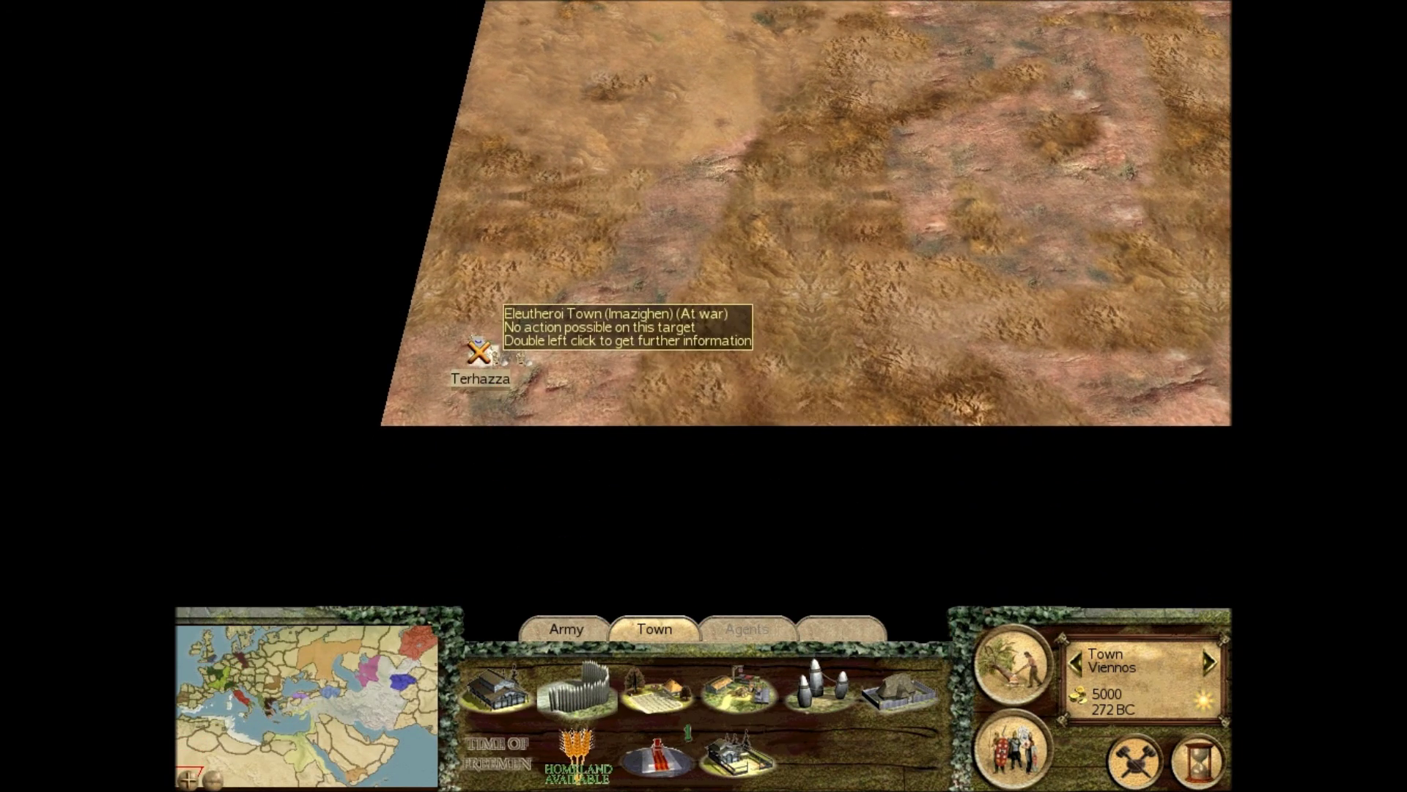
{"action": "double_click", "coordinate": [484, 389]}
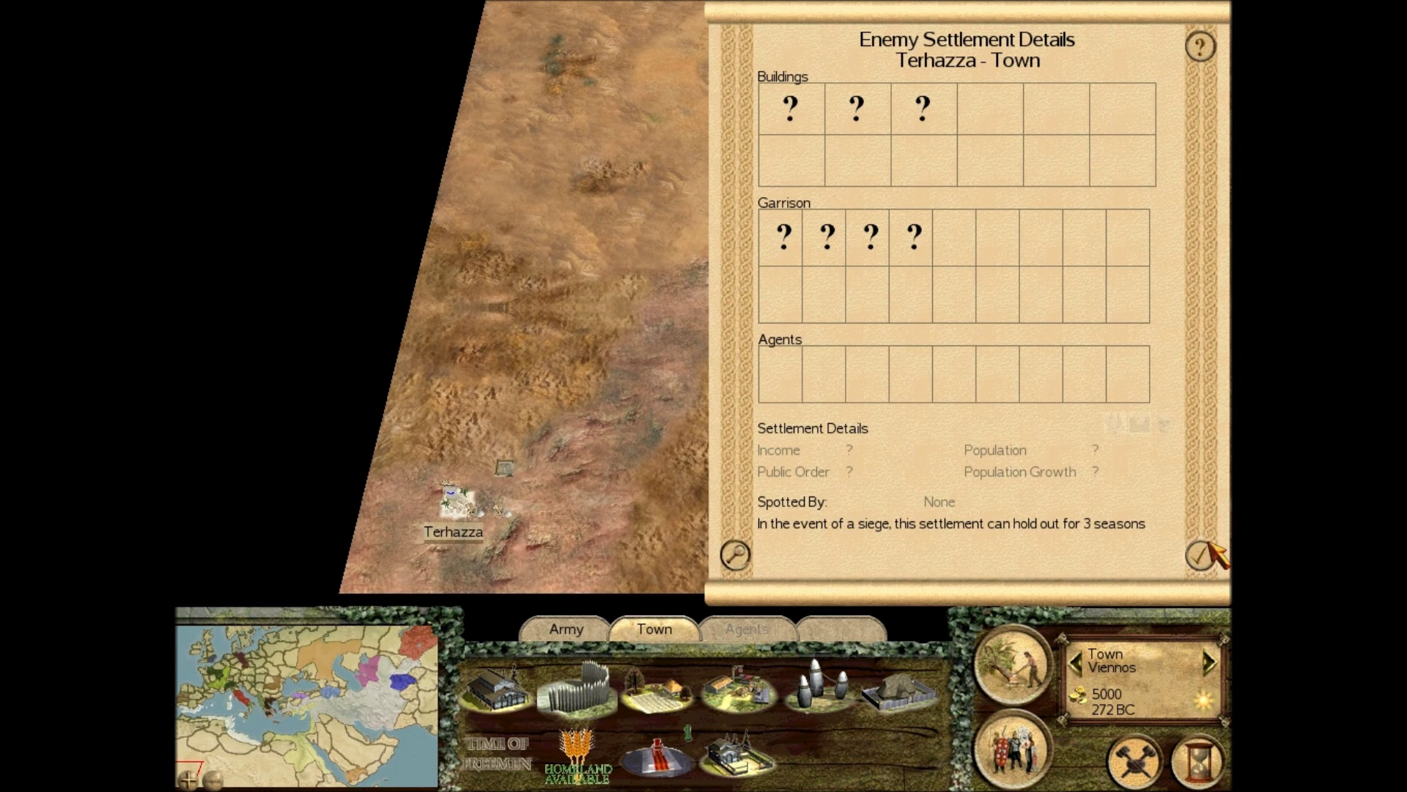
{"action": "left_click", "coordinate": [1209, 546]}
{"action": "left_click", "coordinate": [222, 681]}
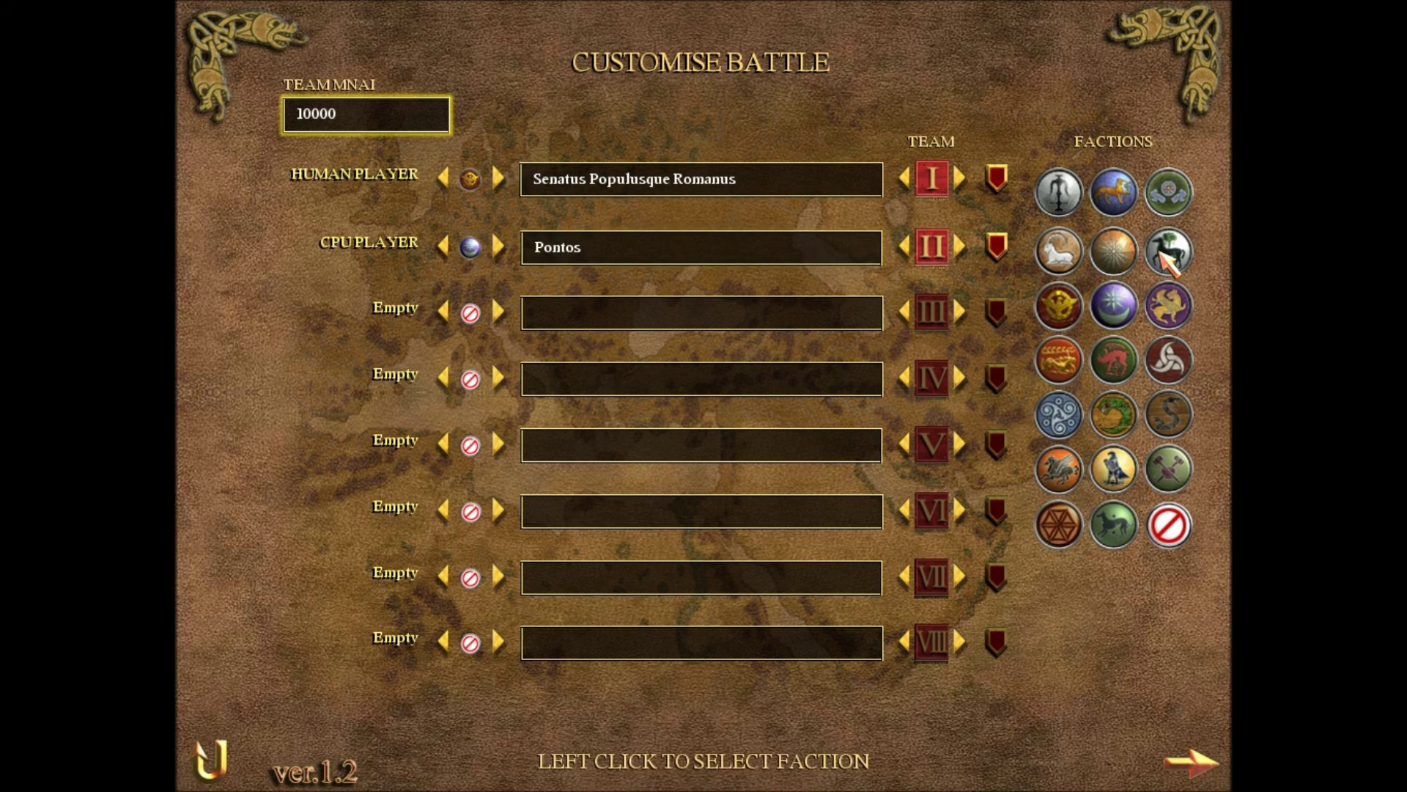
Step: Make Arche Seleukeia the CPU faction and review both armies' unit rosters
{"action": "left_click", "coordinate": [1058, 192]}
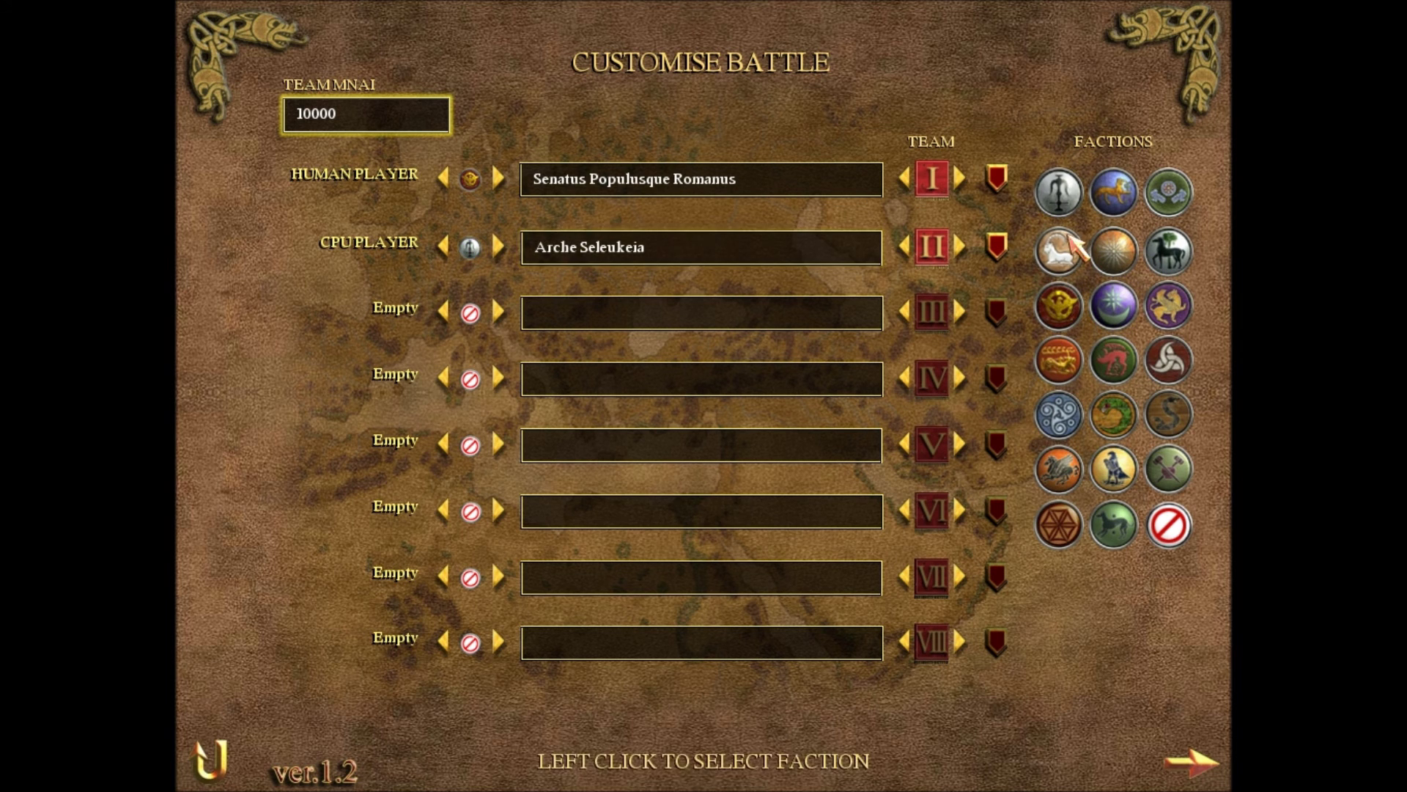
{"action": "left_click", "coordinate": [1189, 762]}
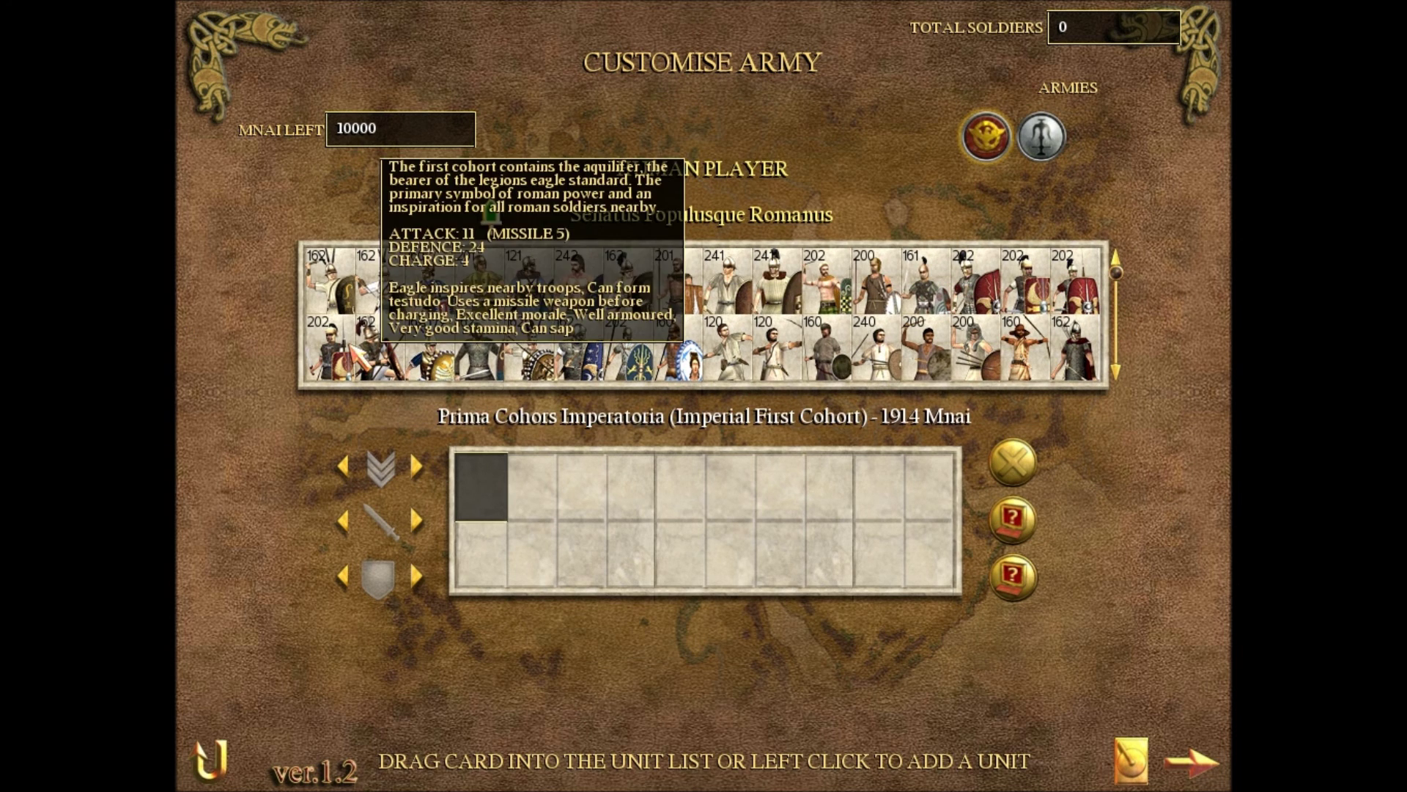
{"action": "left_click_drag", "start_coordinate": [1122, 277], "coordinate": [1119, 359]}
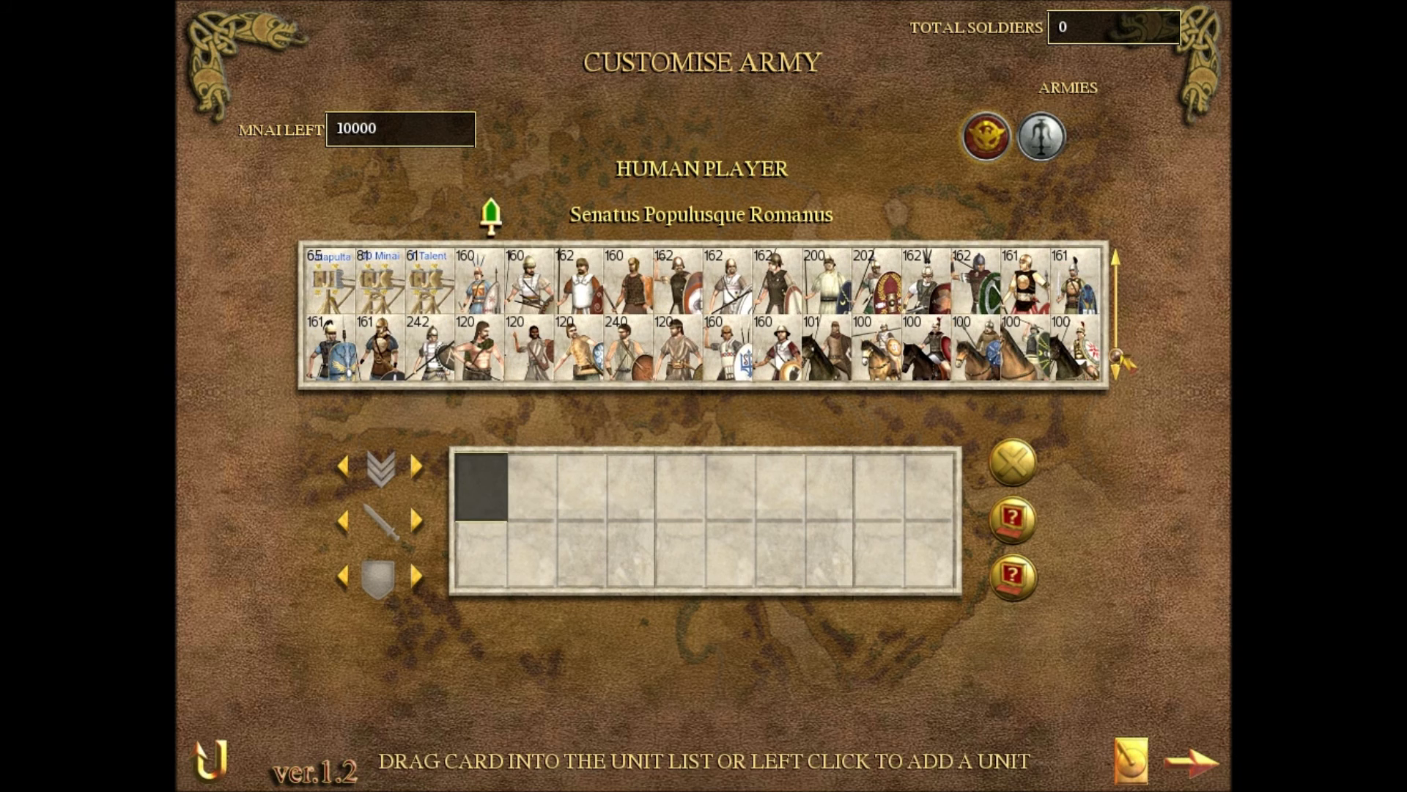
{"action": "left_click", "coordinate": [1040, 140]}
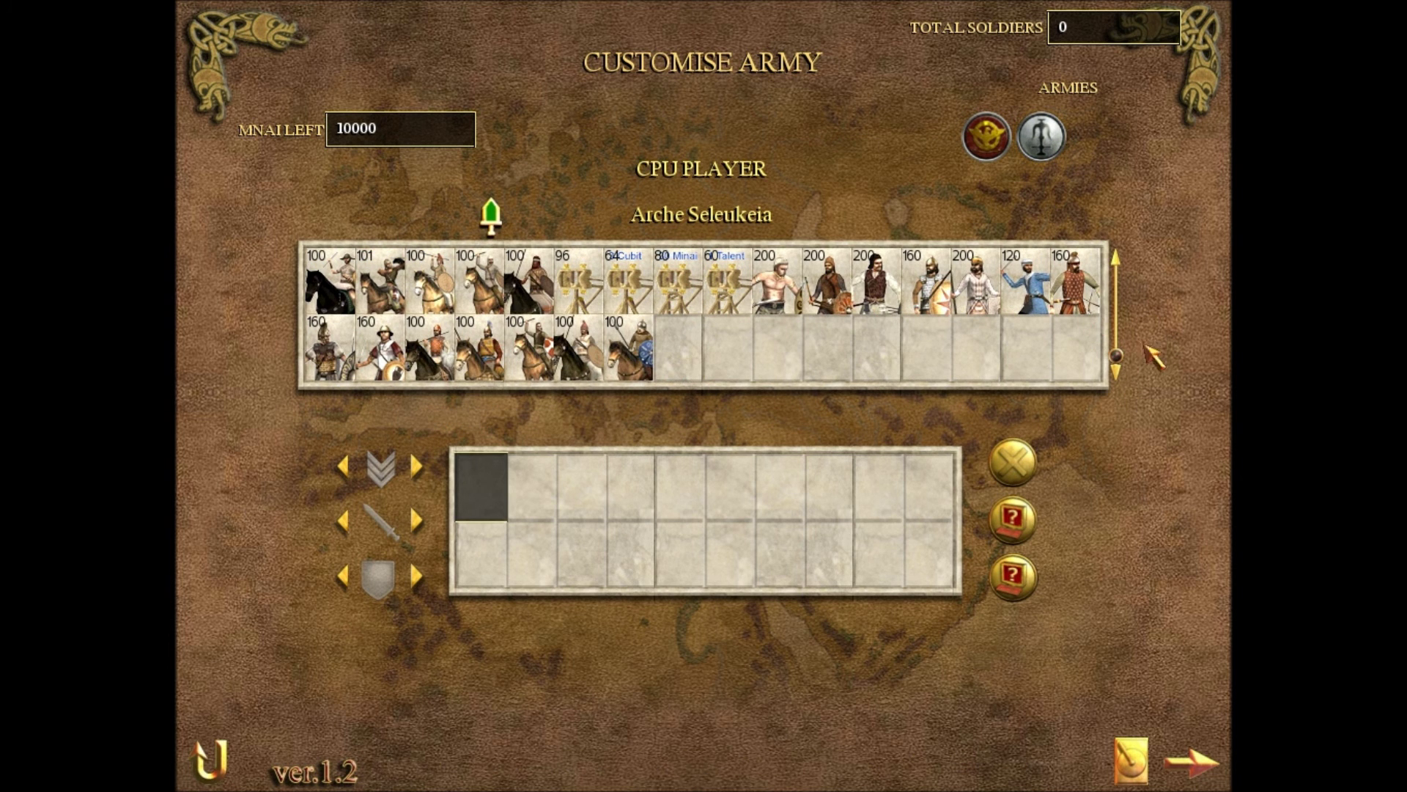
{"action": "left_click_drag", "start_coordinate": [1121, 367], "coordinate": [1119, 339]}
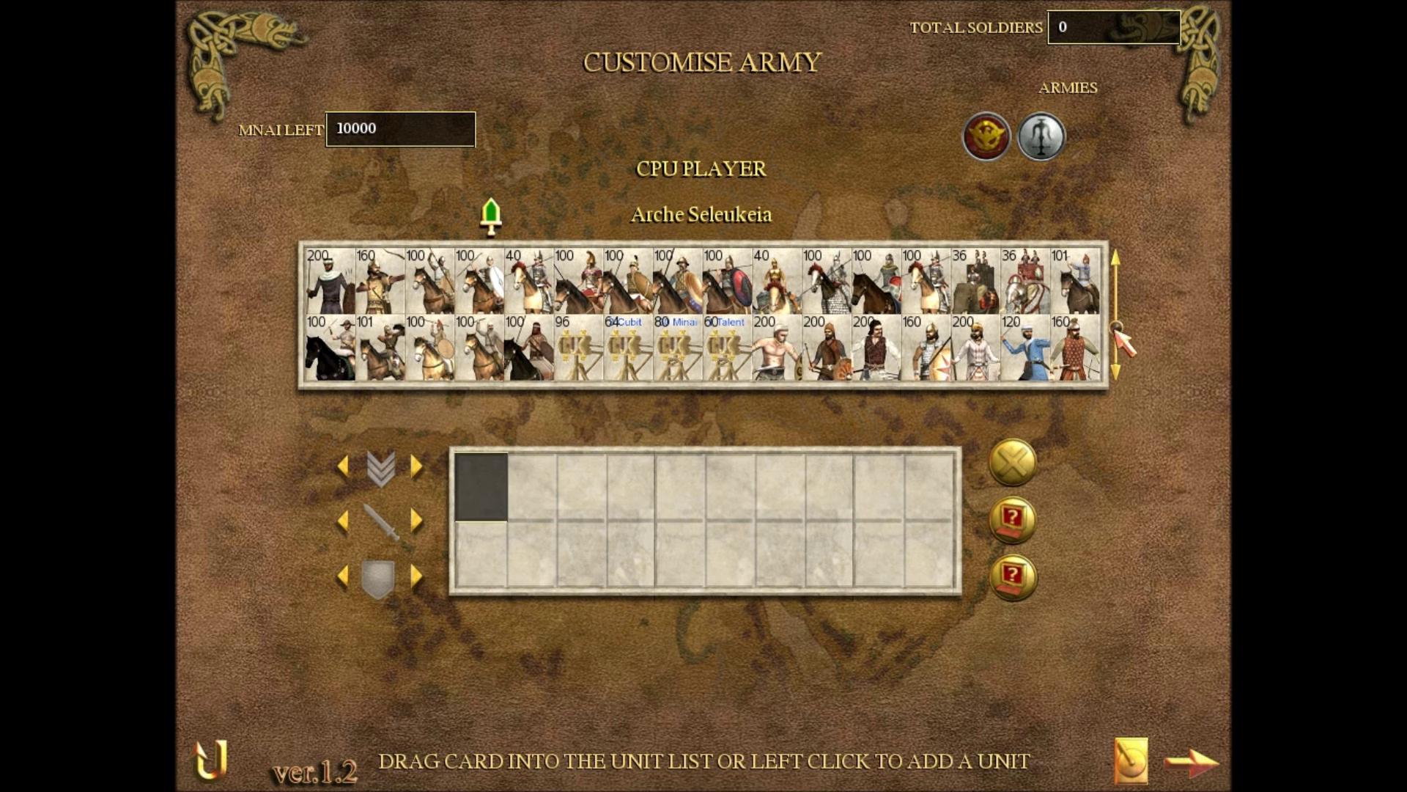
{"action": "mouse_move", "coordinate": [774, 295]}
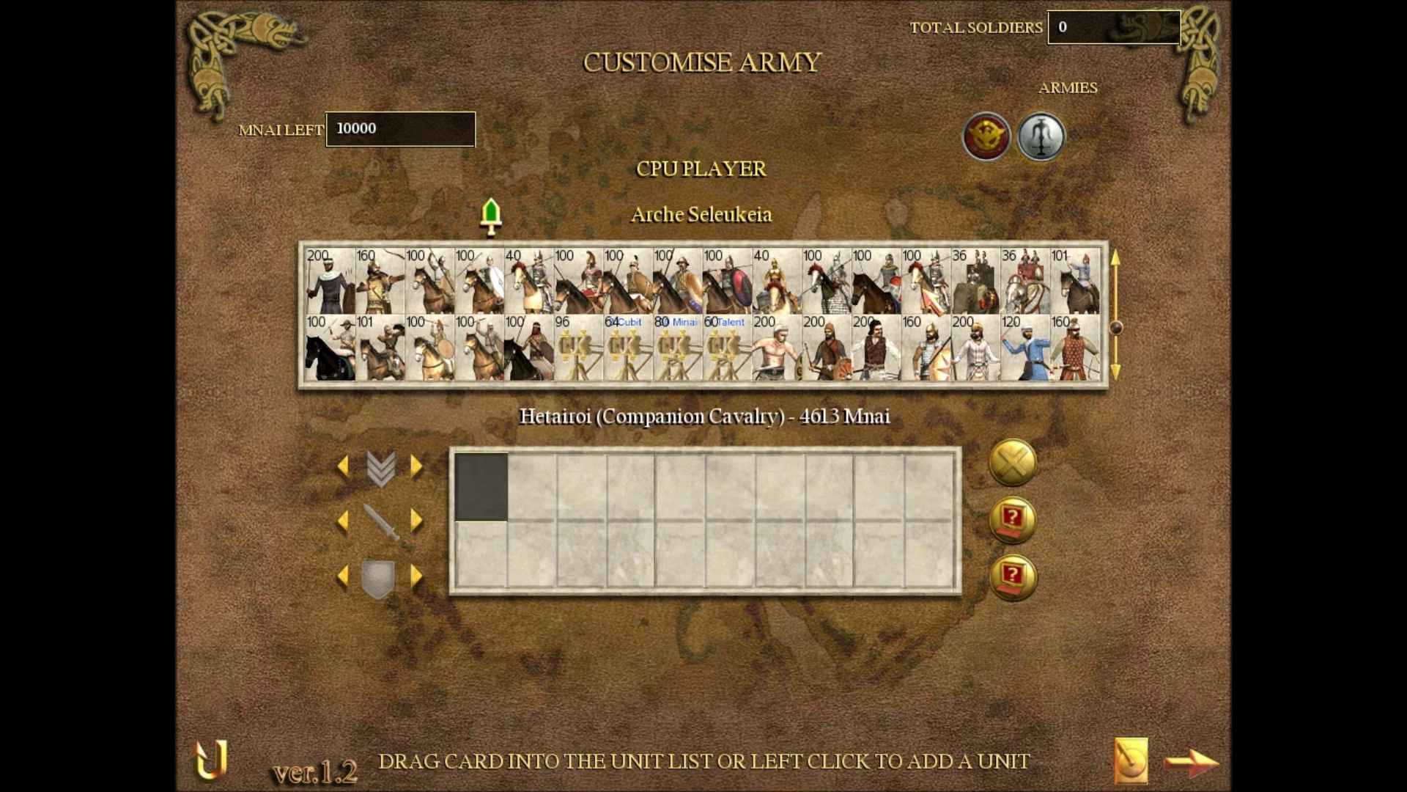
{"action": "mouse_move", "coordinate": [925, 288]}
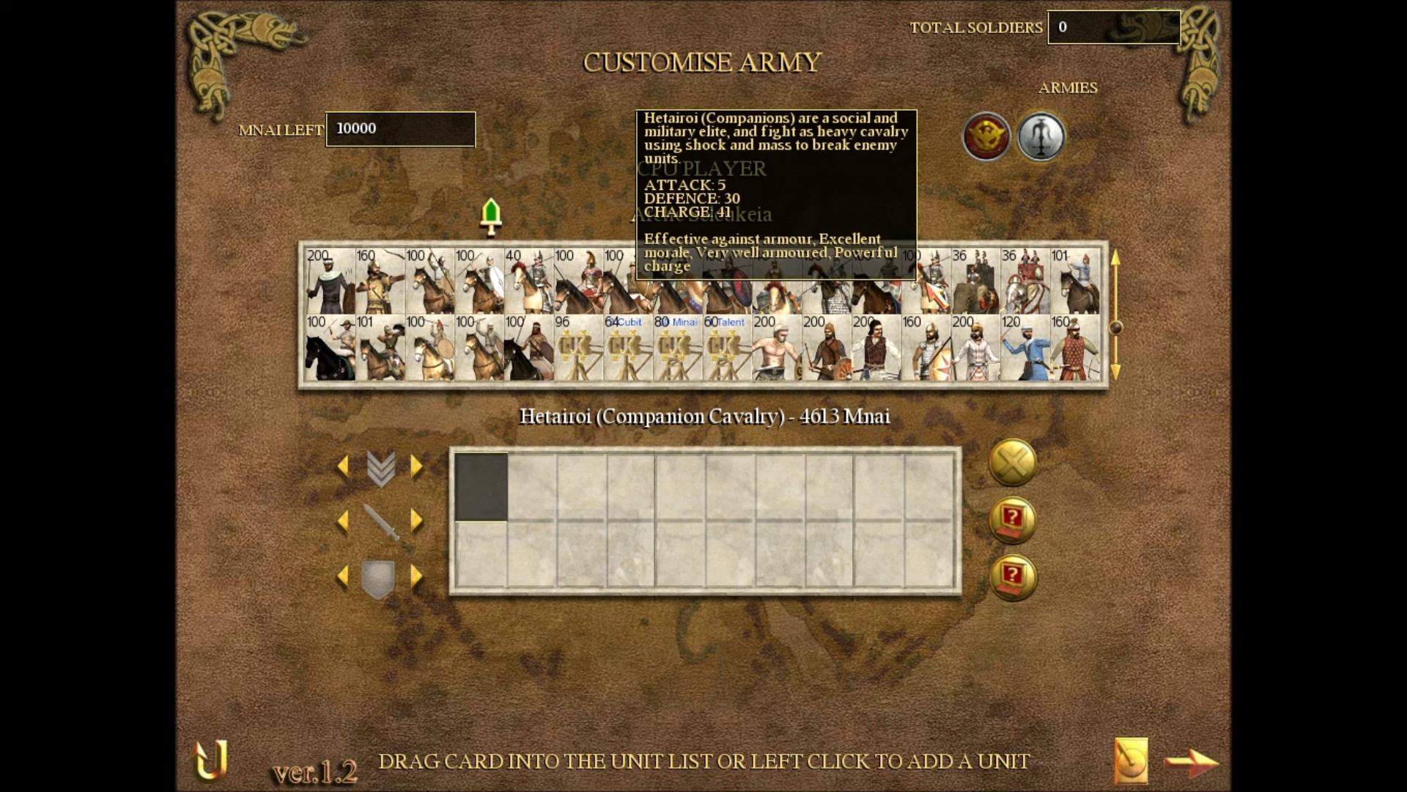
{"action": "mouse_move", "coordinate": [557, 301]}
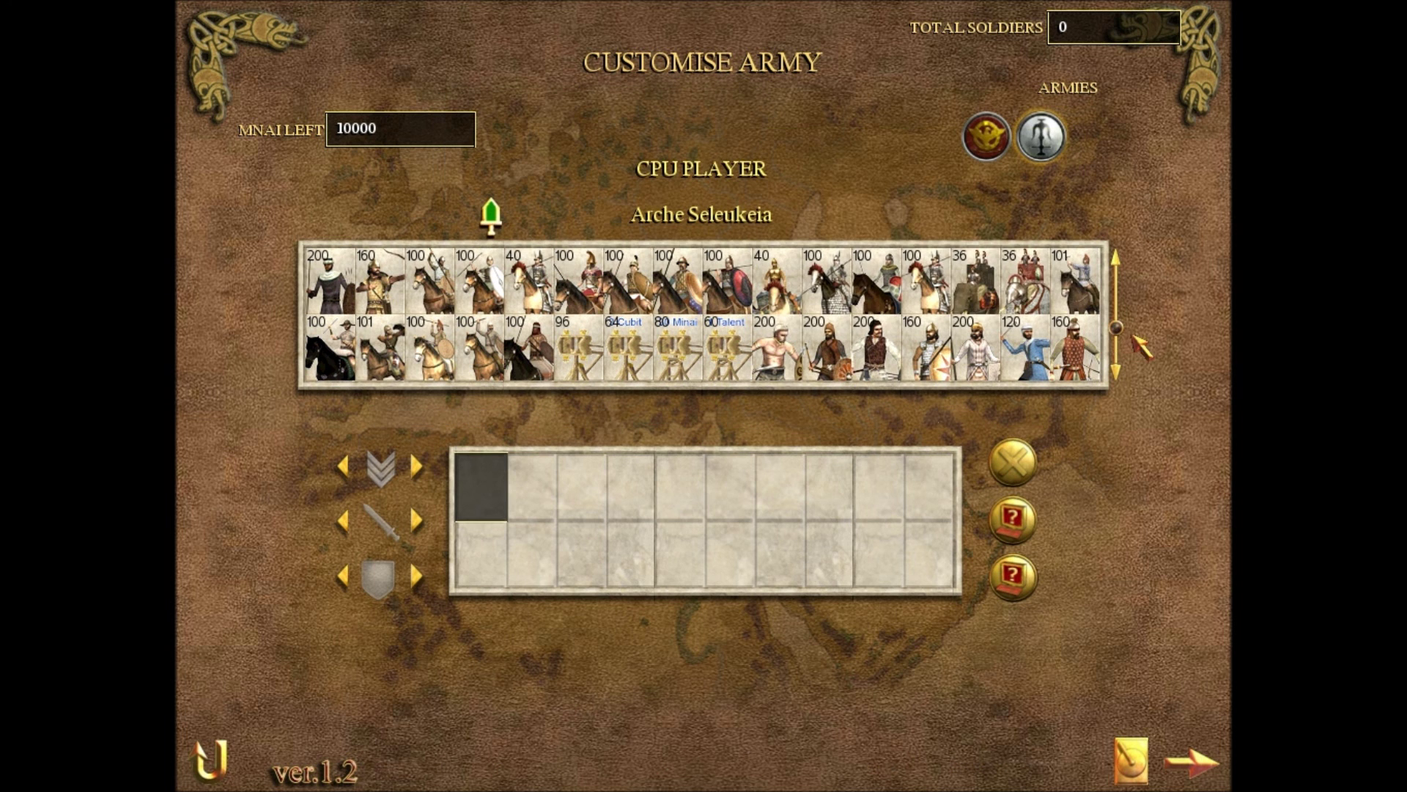
{"action": "mouse_move", "coordinate": [1116, 328]}
{"action": "left_mouse_down"}
{"action": "mouse_move", "coordinate": [1118, 258]}
{"action": "mouse_move", "coordinate": [1117, 302]}
{"action": "left_mouse_up"}
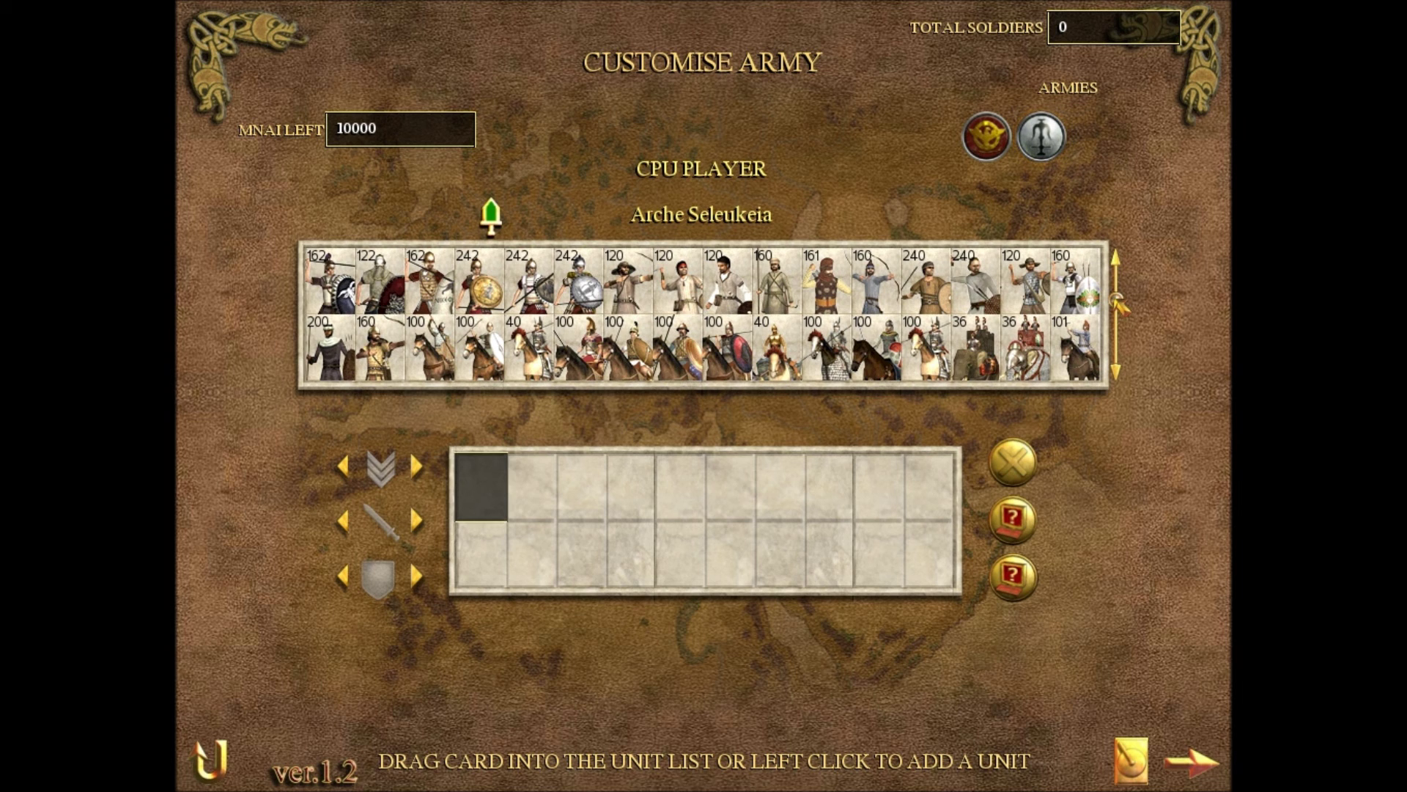
{"action": "left_click_drag", "start_coordinate": [1117, 302], "coordinate": [1120, 356]}
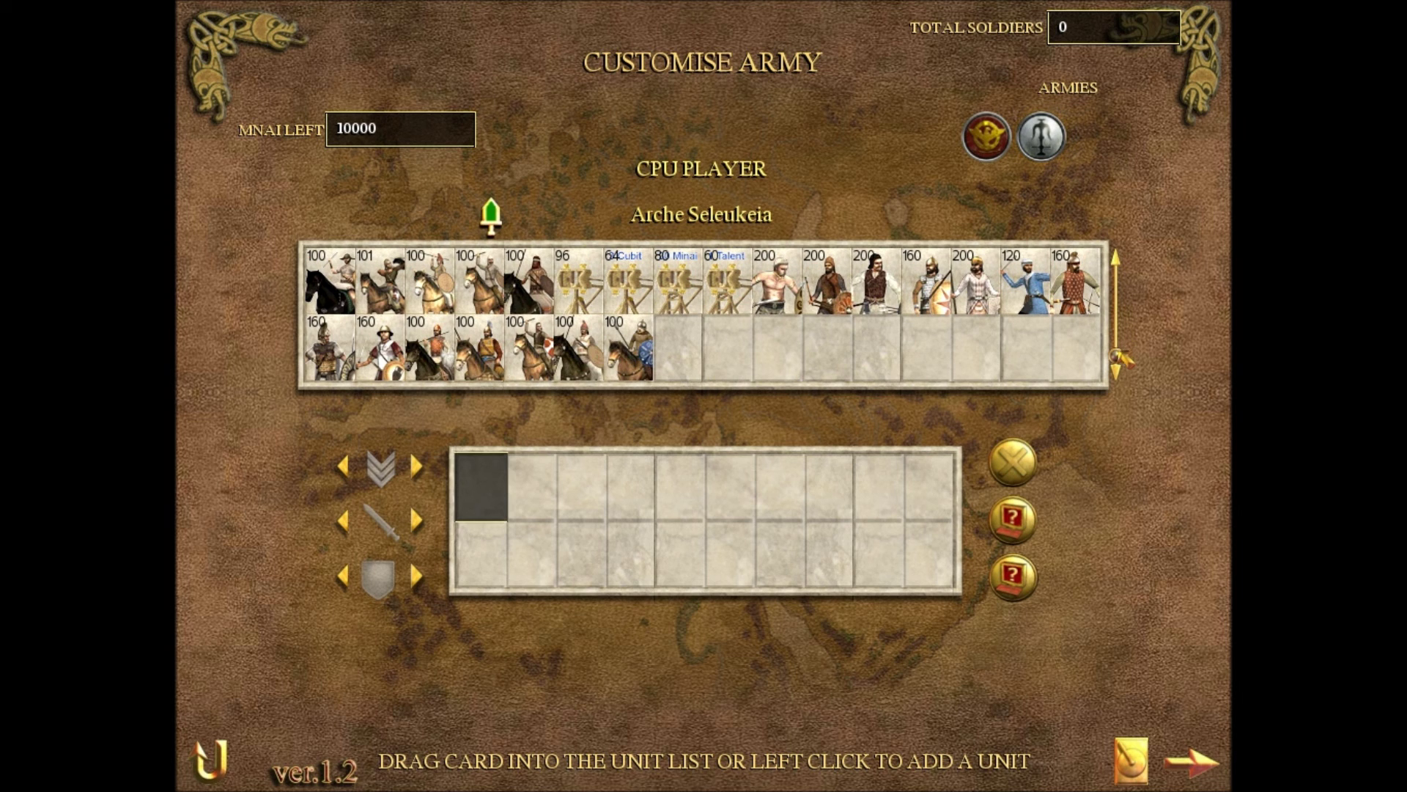
Step: Back out through the battle setup pages to the main menu
{"action": "left_click", "coordinate": [212, 768]}
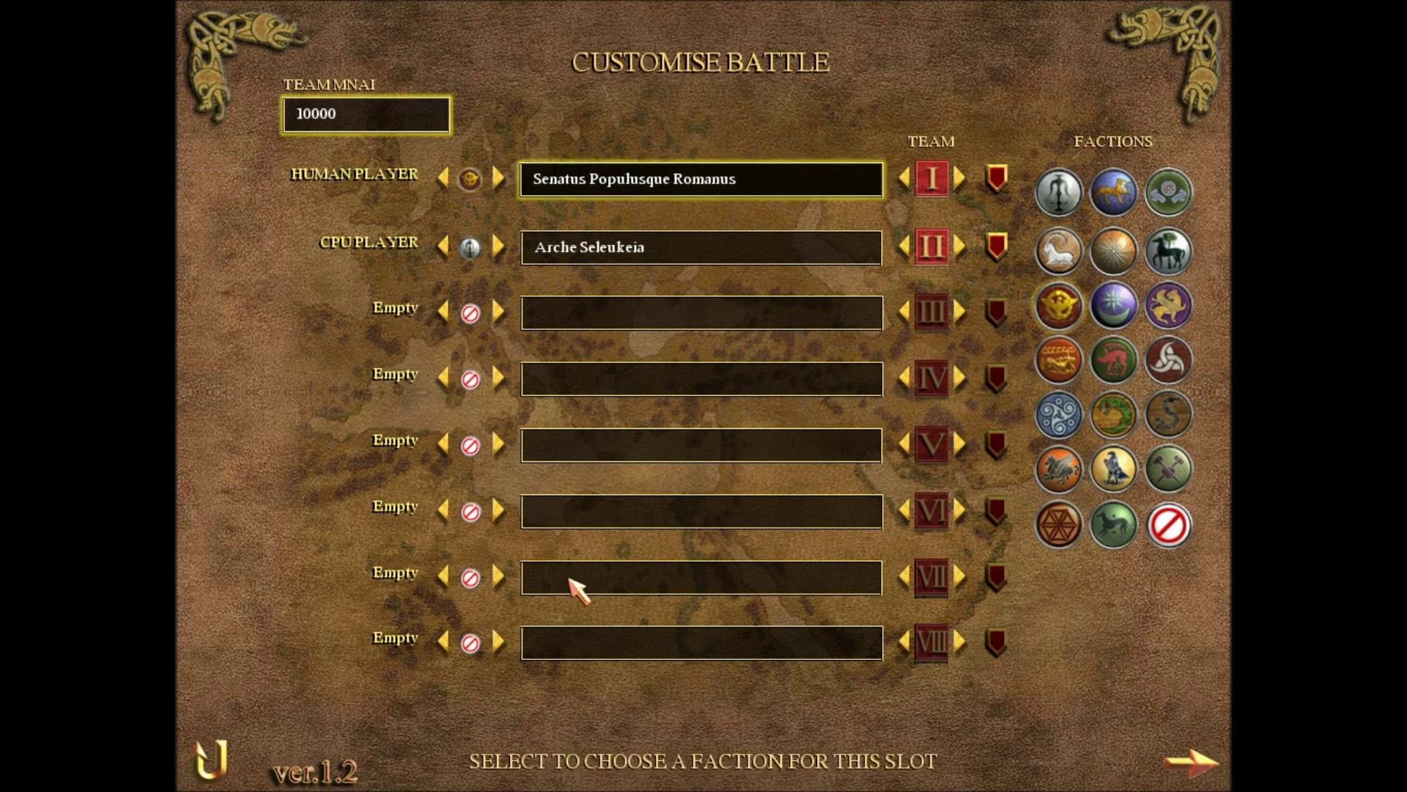
{"action": "left_click", "coordinate": [211, 765]}
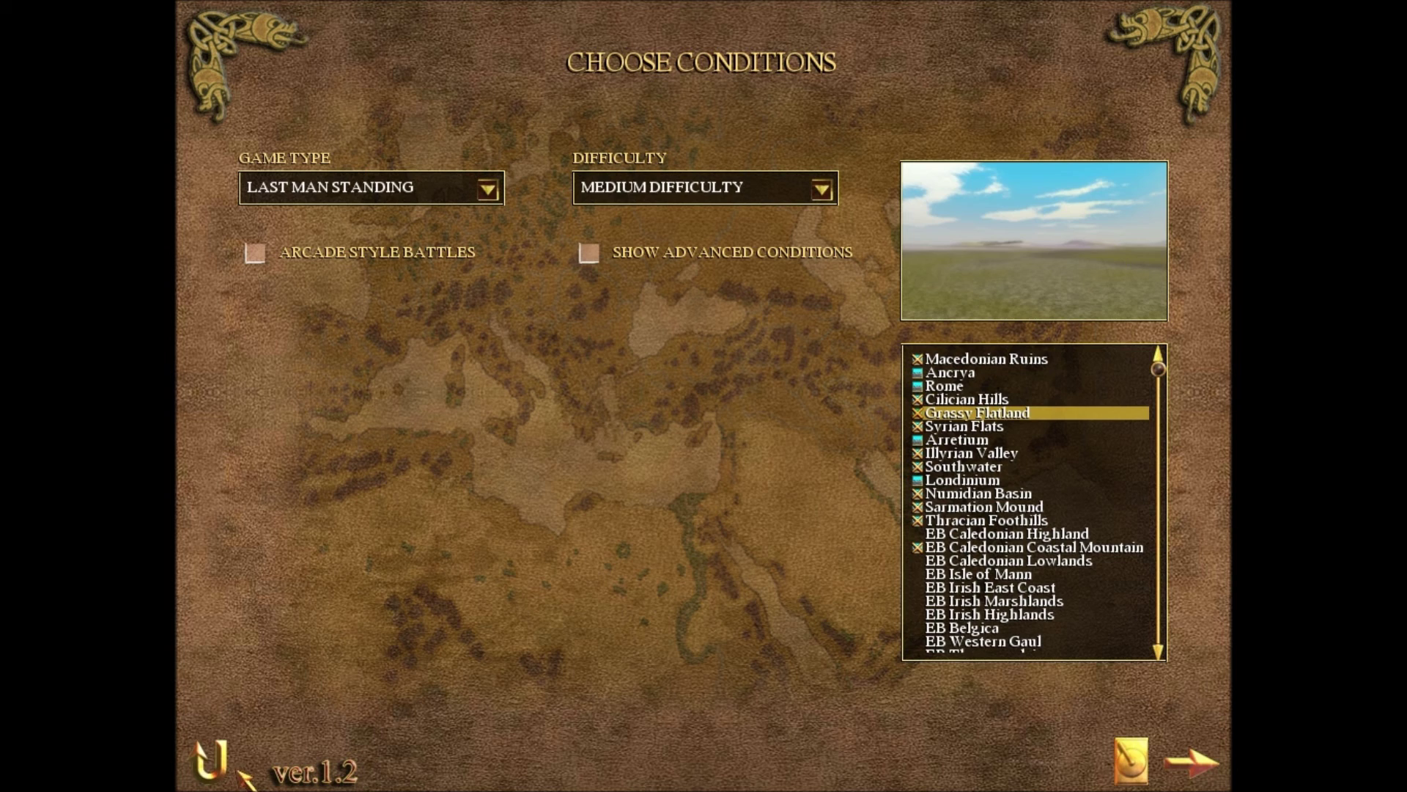
{"action": "left_click", "coordinate": [216, 766]}
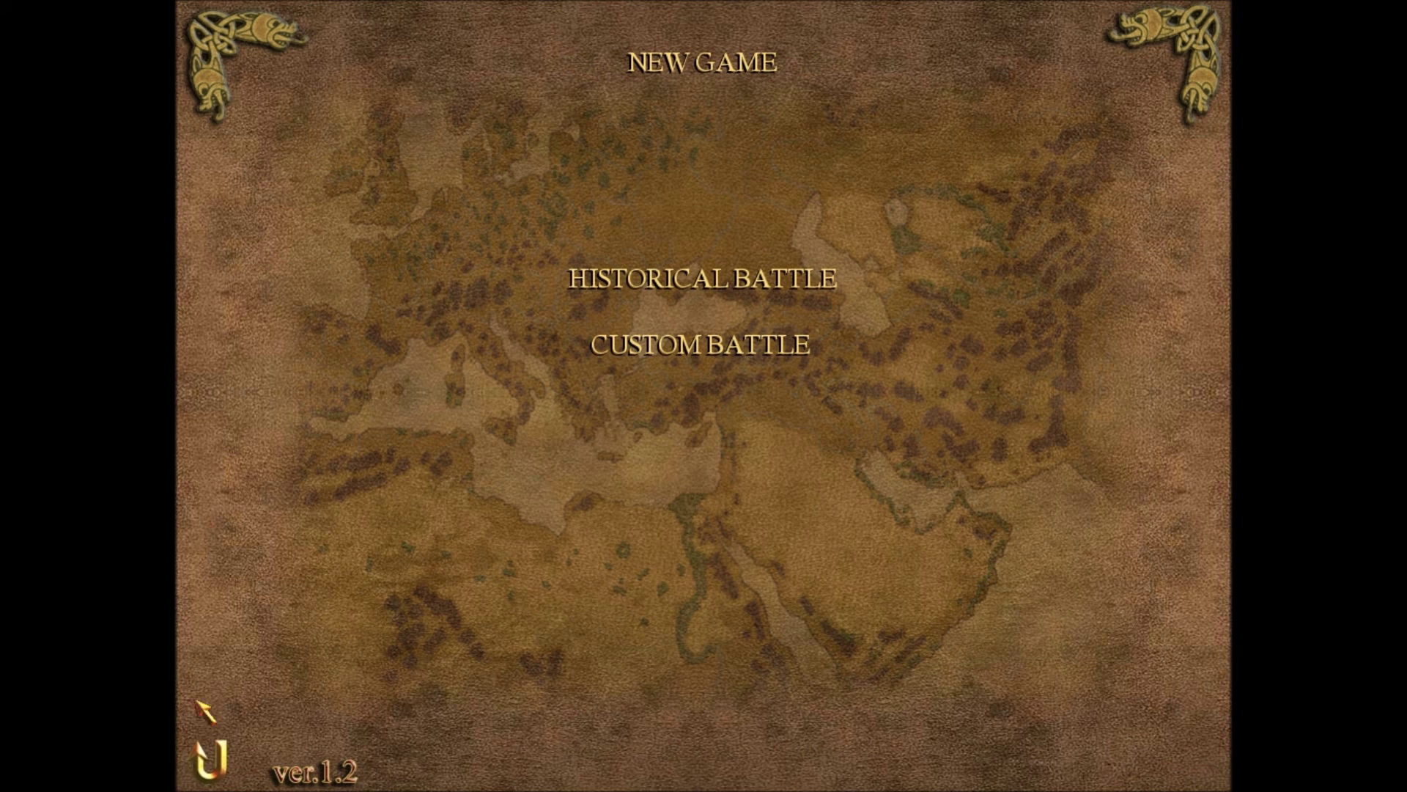
{"action": "left_click", "coordinate": [212, 764]}
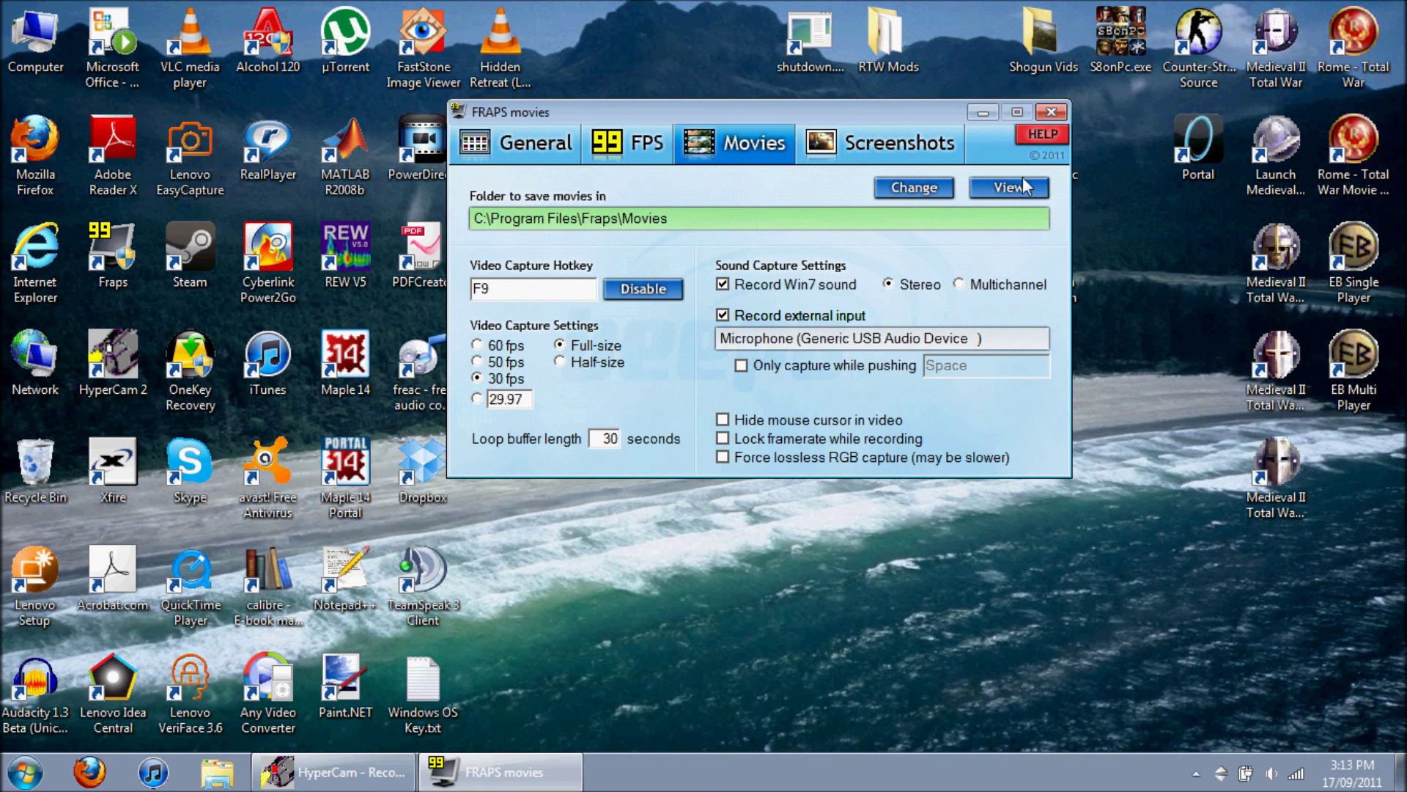
Step: Close Fraps, confirm the exit, and launch Mozilla Firefox from the desktop icon
{"action": "left_click", "coordinate": [1051, 114]}
{"action": "left_click", "coordinate": [805, 460]}
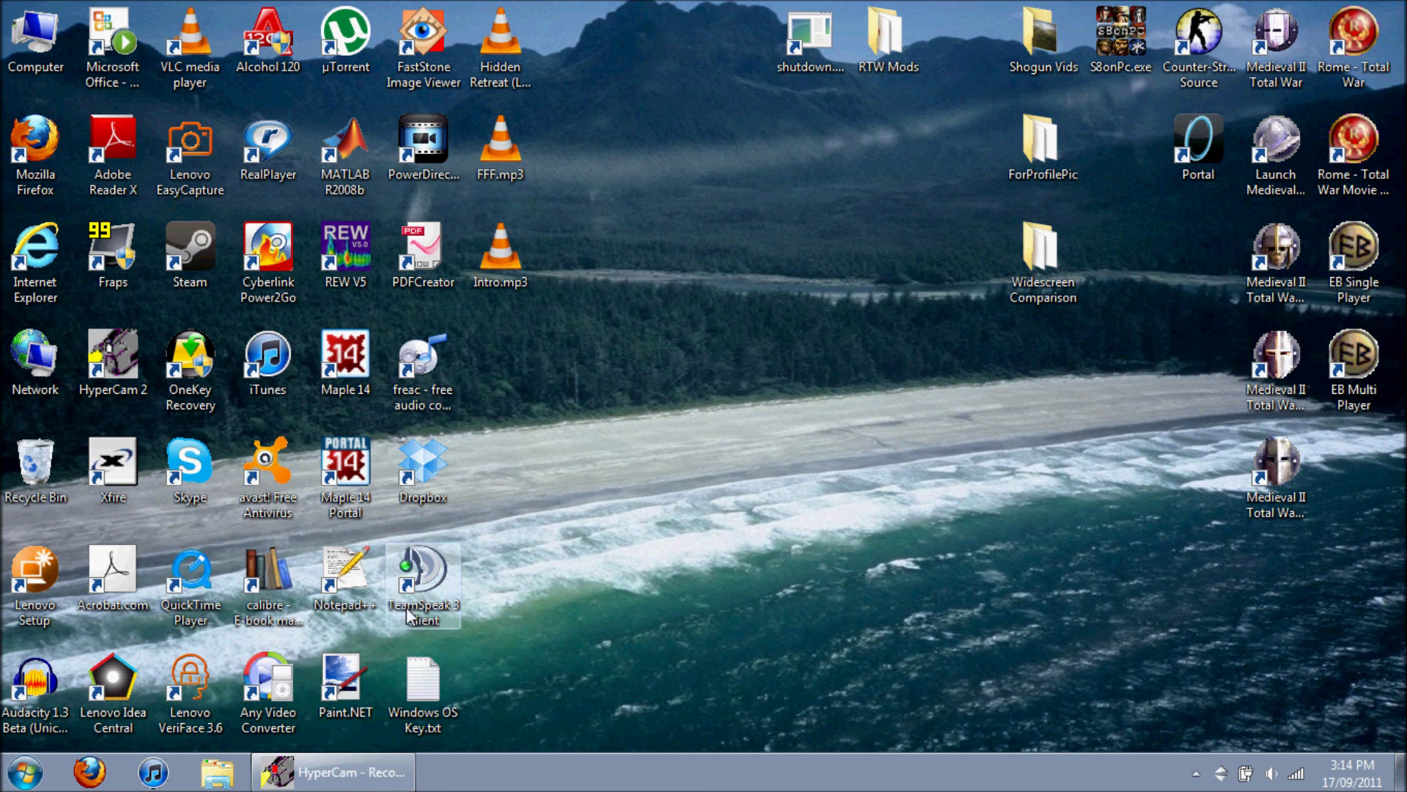
{"action": "double_click", "coordinate": [30, 183]}
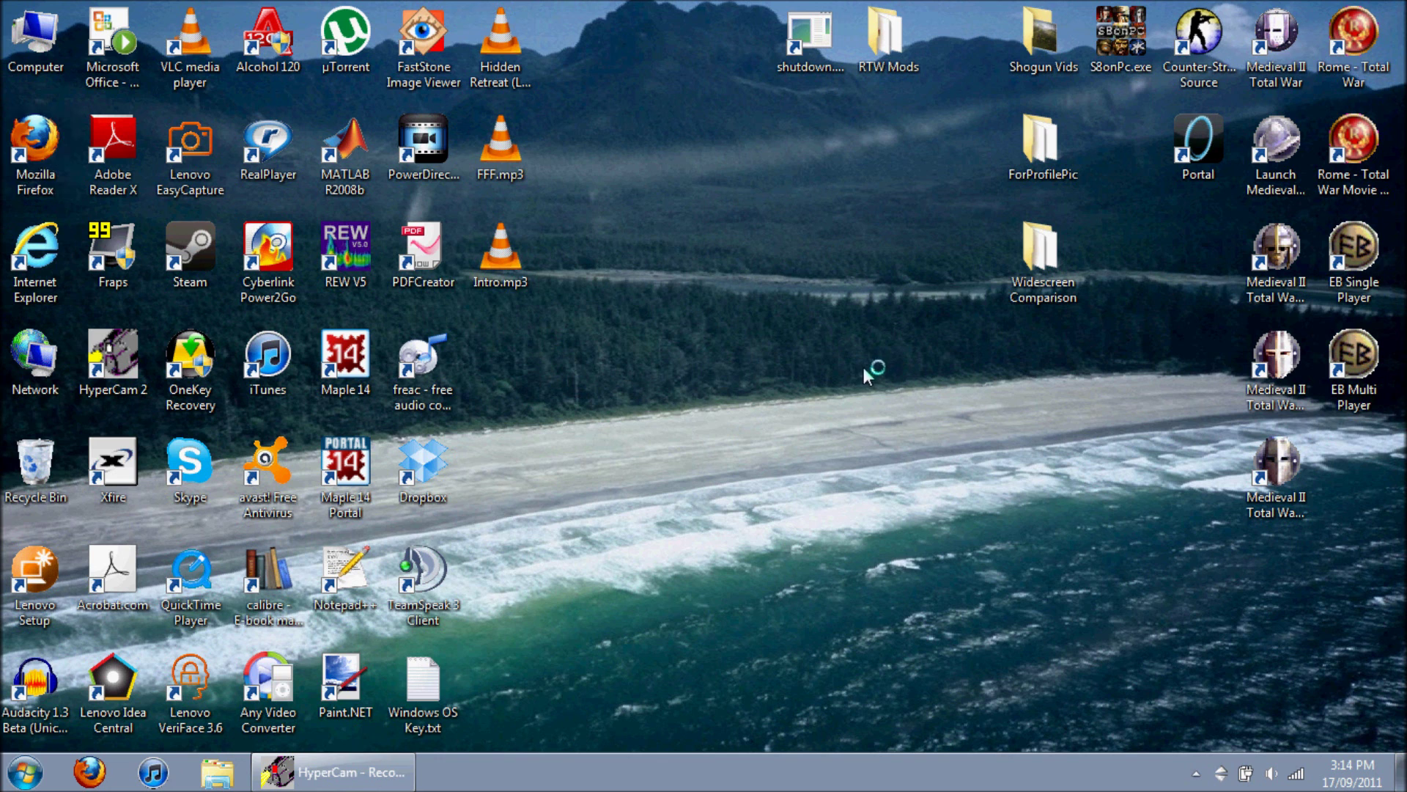